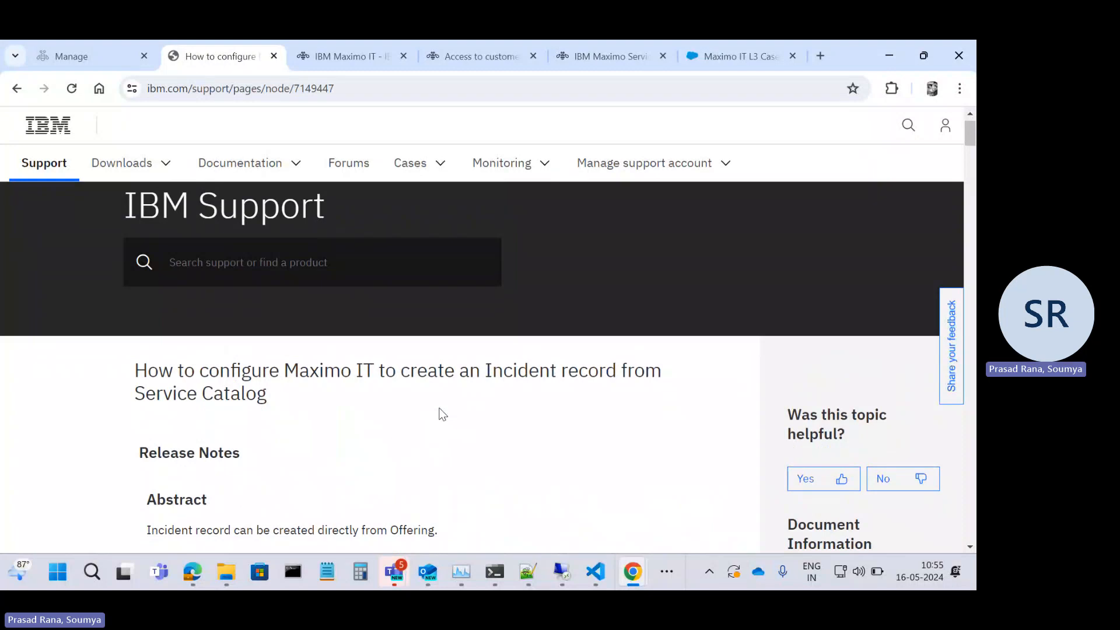
# Review the support article's requirements and its instructions for adding the attribute to the object and the checkbox to the Offerings application.
pyautogui.scroll(-3, 441, 413)
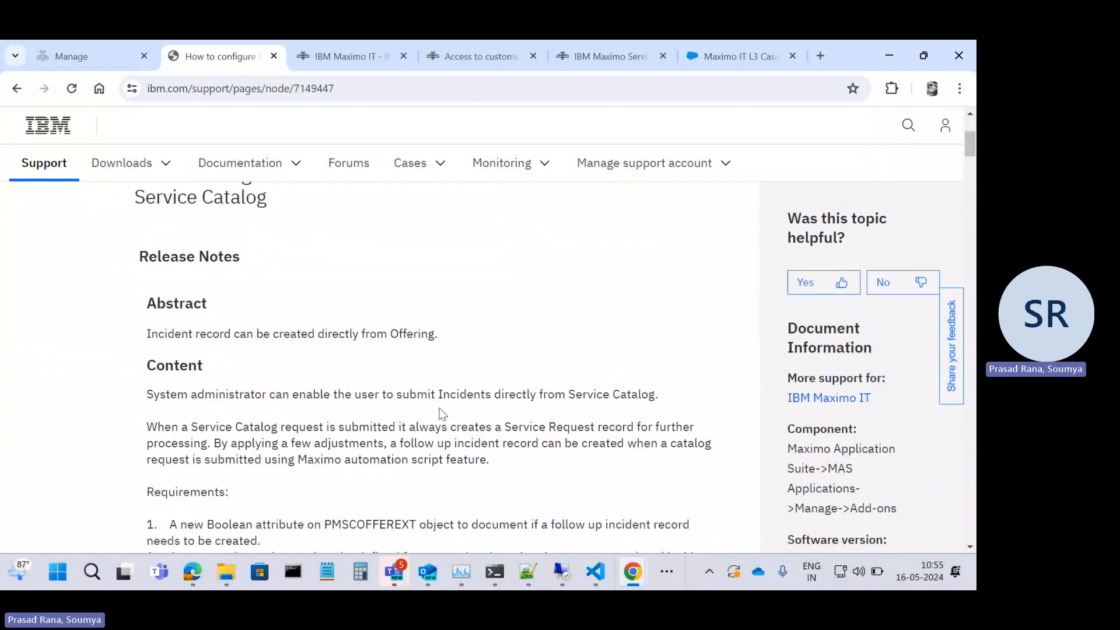
pyautogui.scroll(-2, 442, 413)
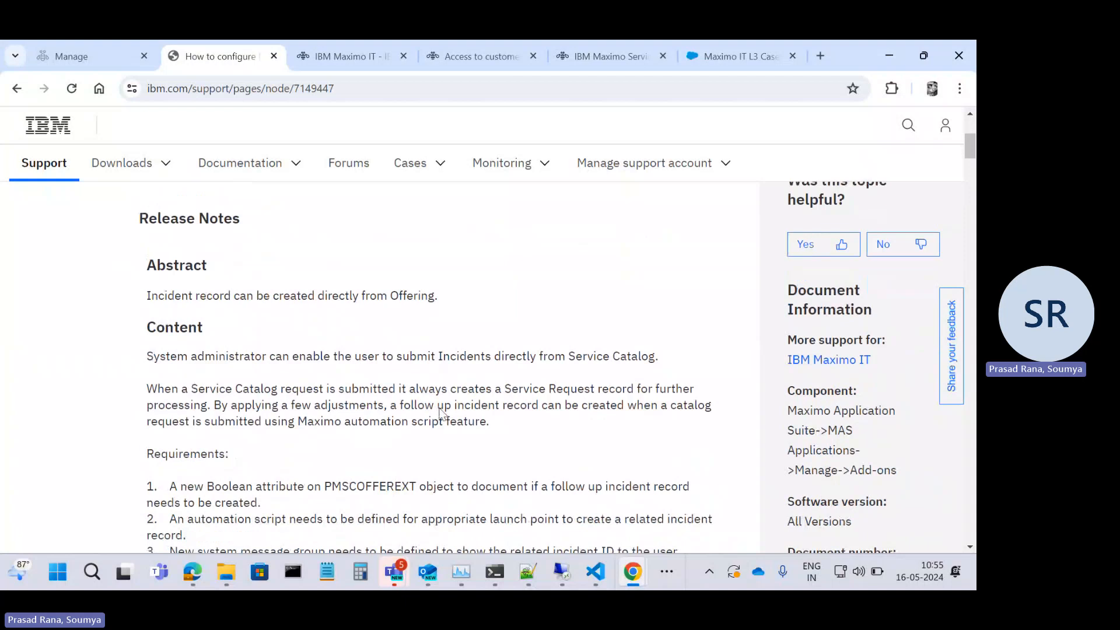
pyautogui.scroll(-2, 442, 414)
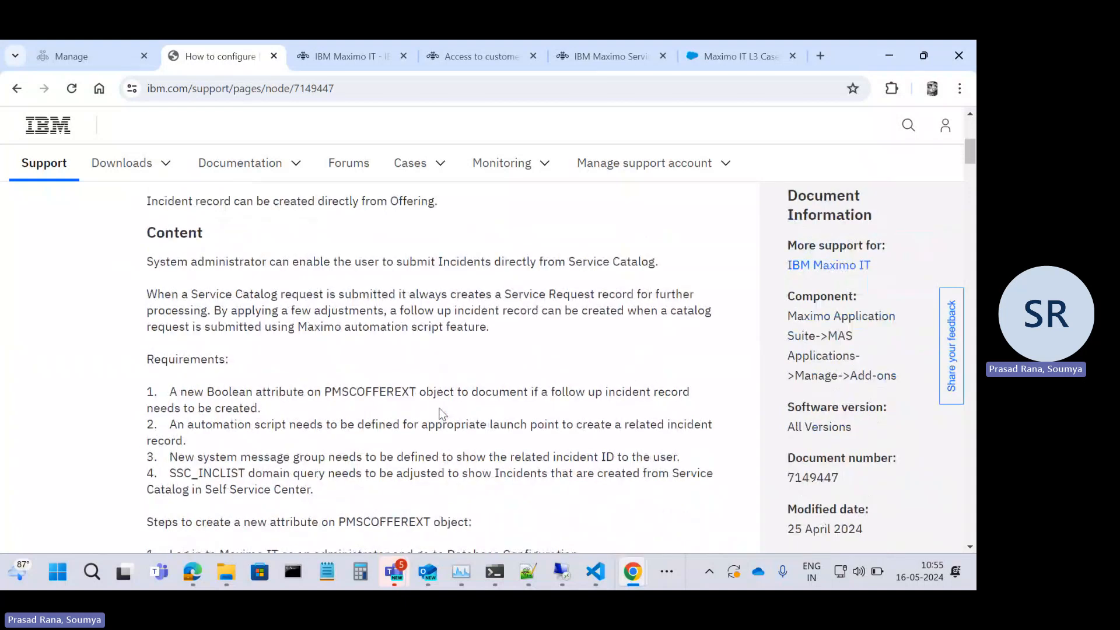
pyautogui.scroll(-2, 441, 414)
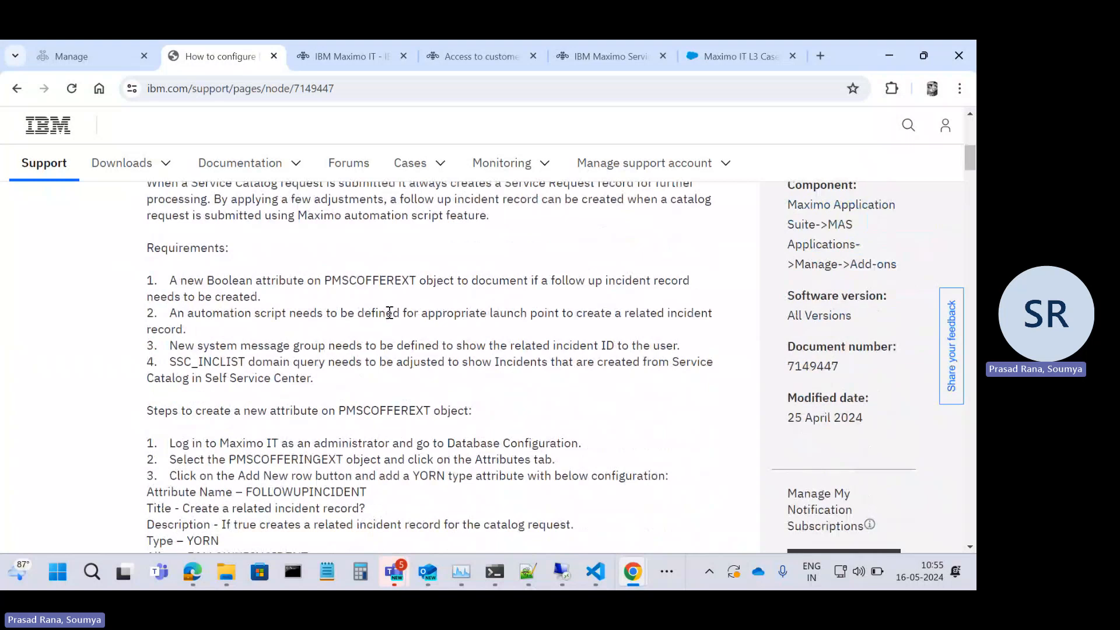
pyautogui.doubleClick(375, 281)
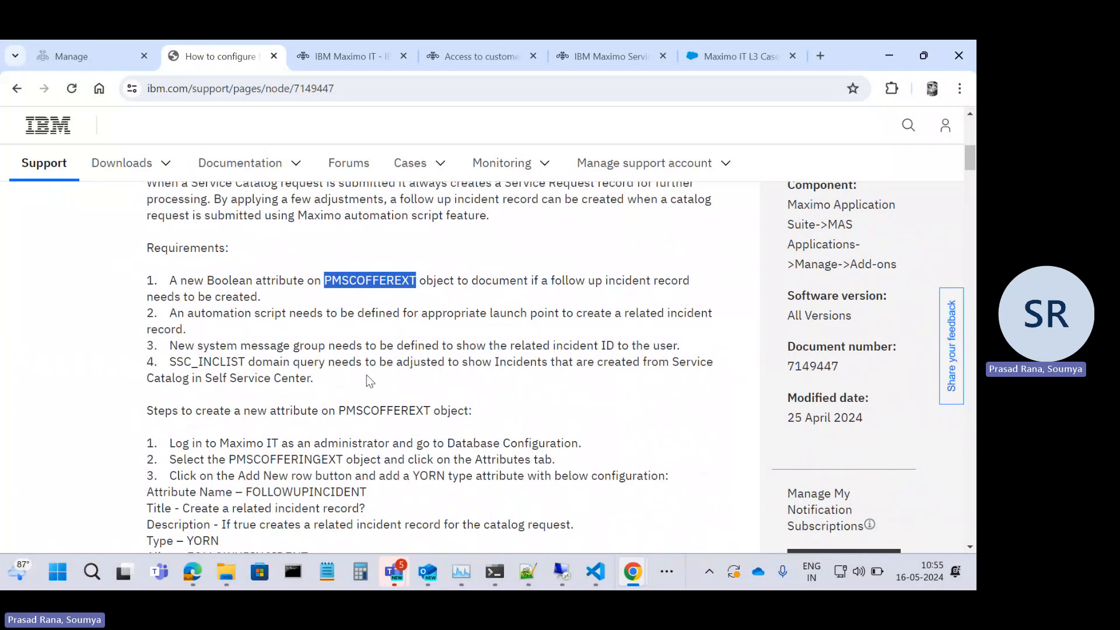
pyautogui.scroll(-1, 368, 378)
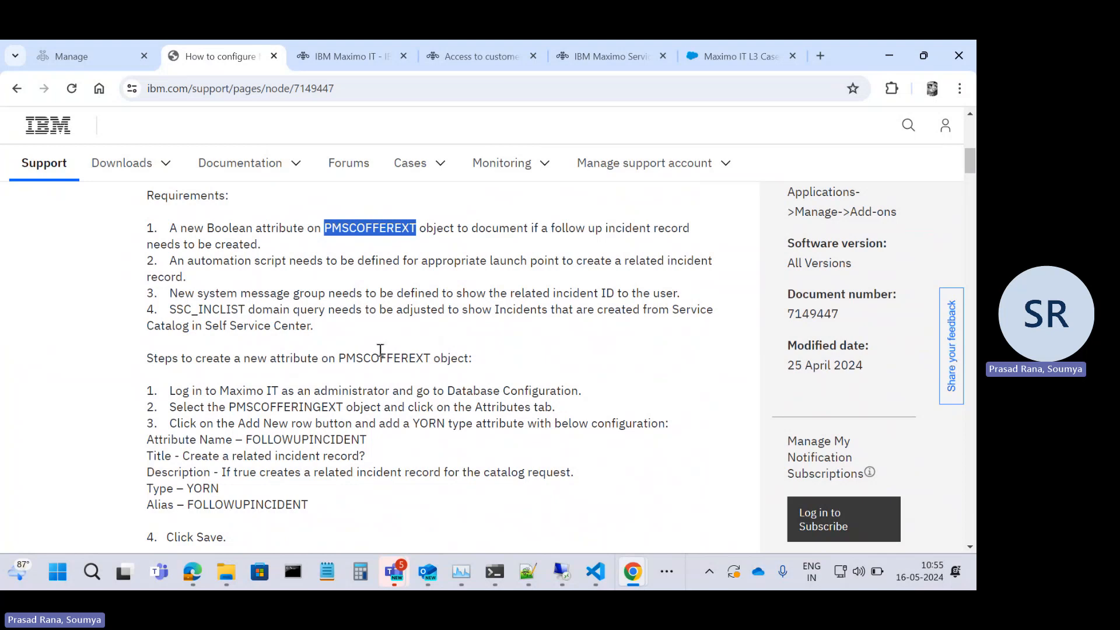
pyautogui.scroll(-1, 380, 350)
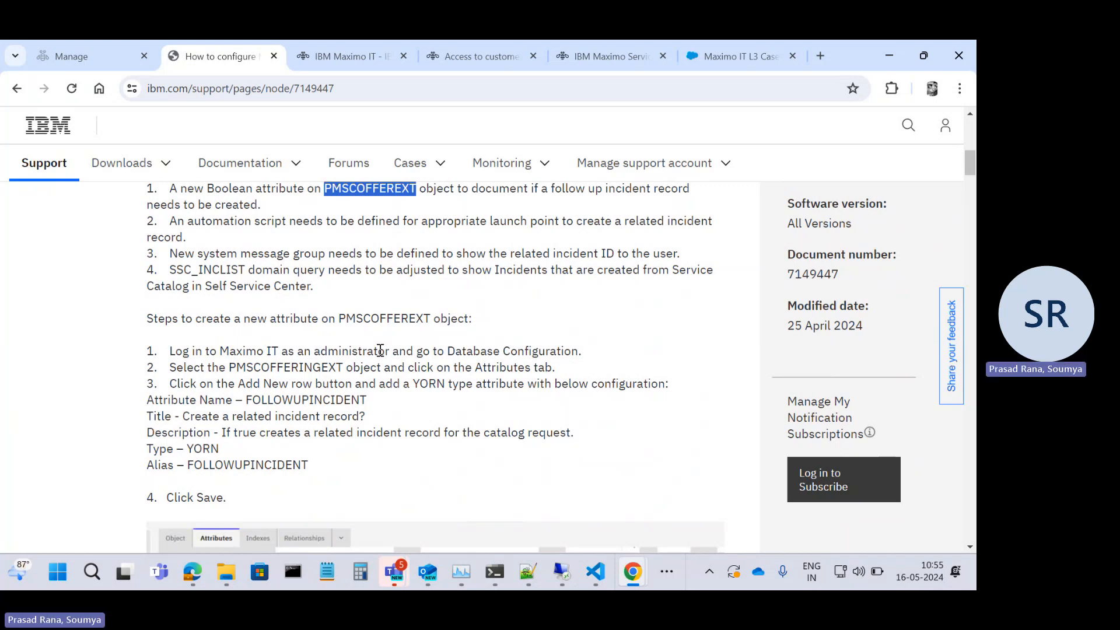
pyautogui.scroll(2, 380, 350)
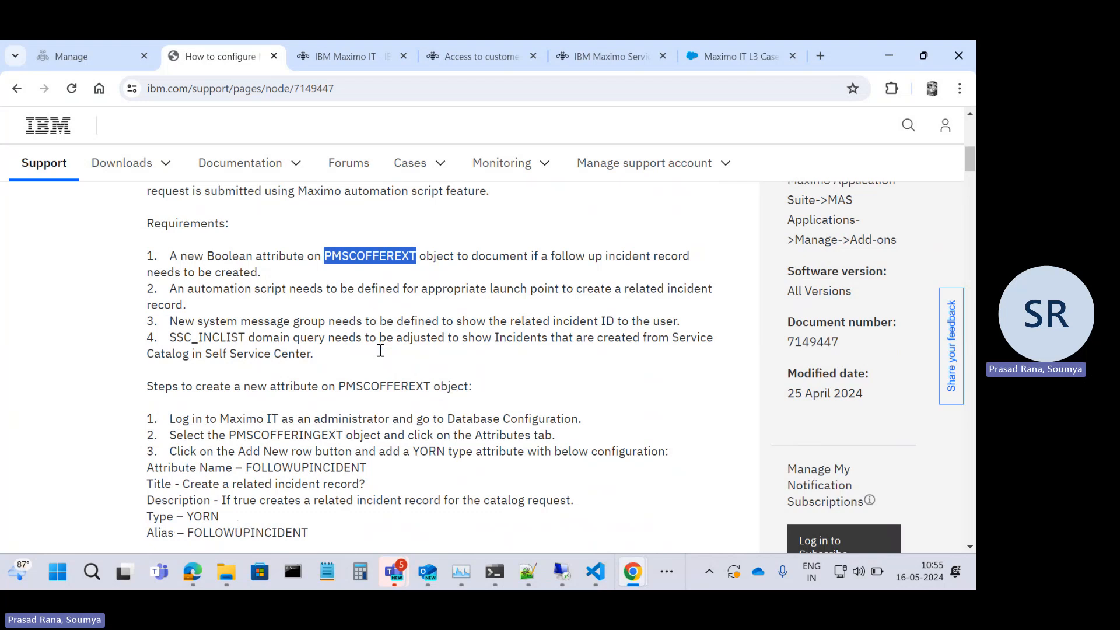
pyautogui.scroll(-10, 380, 350)
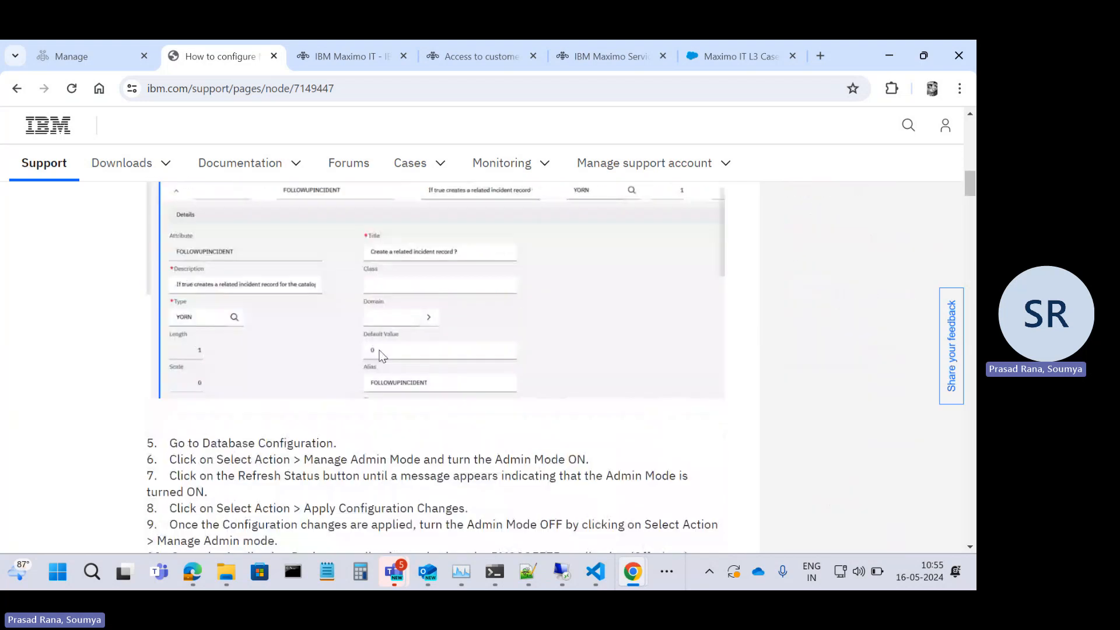
pyautogui.scroll(-8, 380, 354)
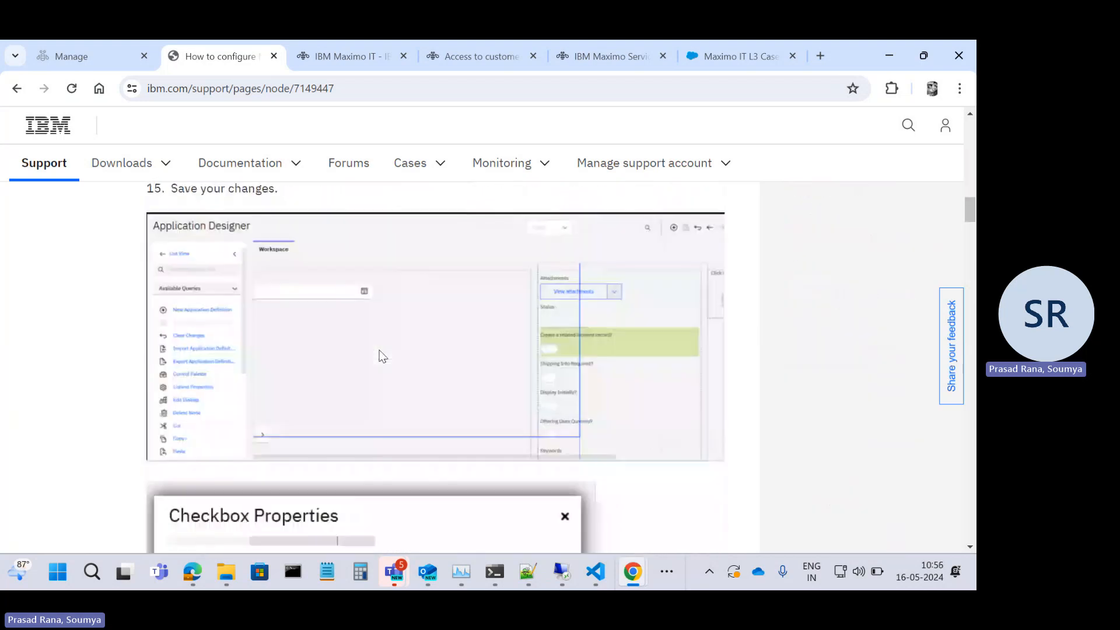
pyautogui.scroll(3, 383, 357)
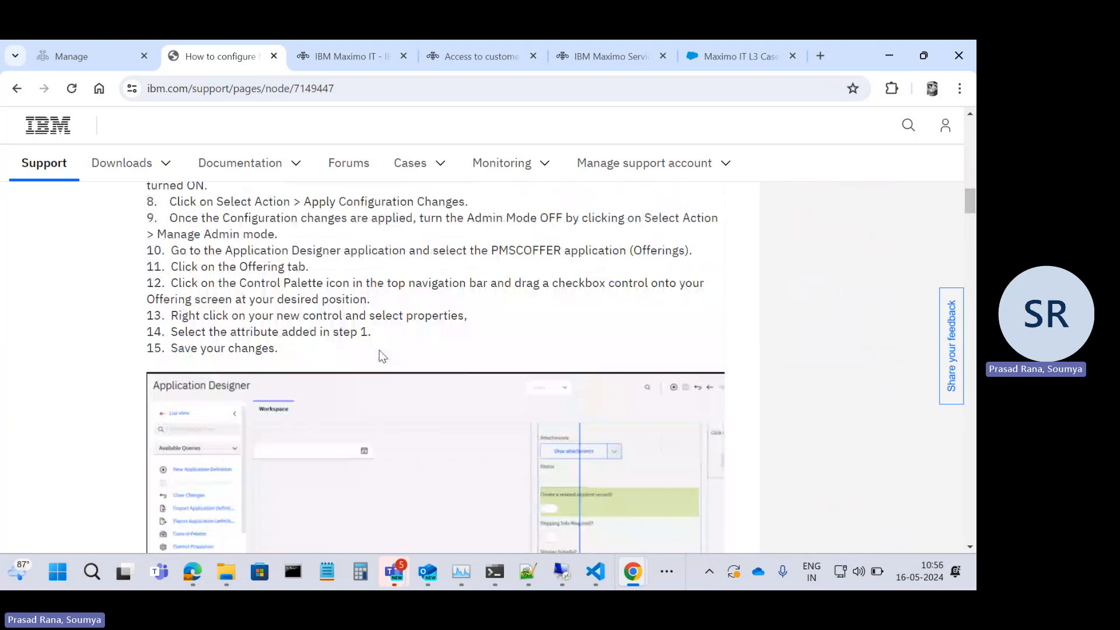
pyautogui.scroll(6, 382, 356)
pyautogui.scroll(3, 382, 356)
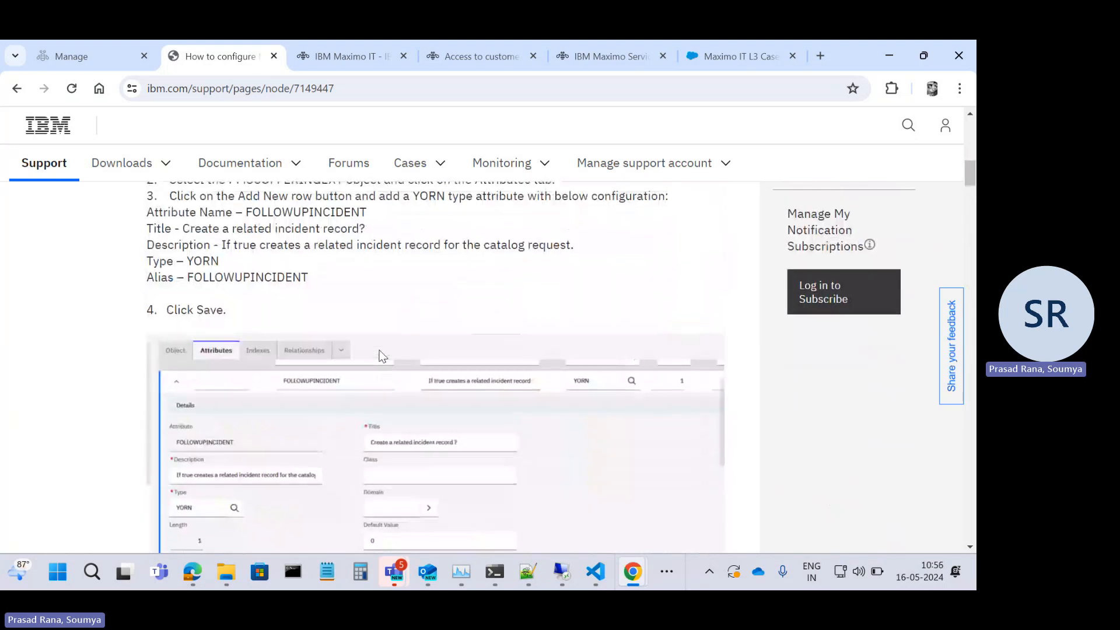
pyautogui.scroll(-2, 382, 357)
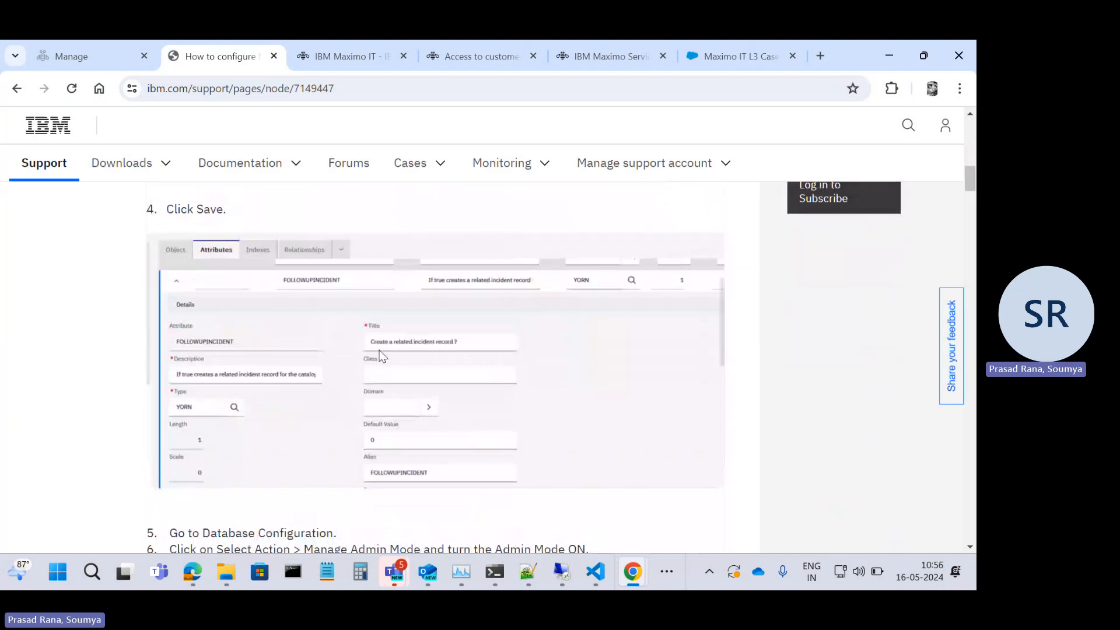
# Copy the object name PMSCOFFERINGEXT from the article's attribute creation steps.
pyautogui.scroll(4, 382, 357)
pyautogui.scroll(-1, 382, 356)
pyautogui.doubleClick(286, 227)
pyautogui.hotkey('ctrl', 'c')
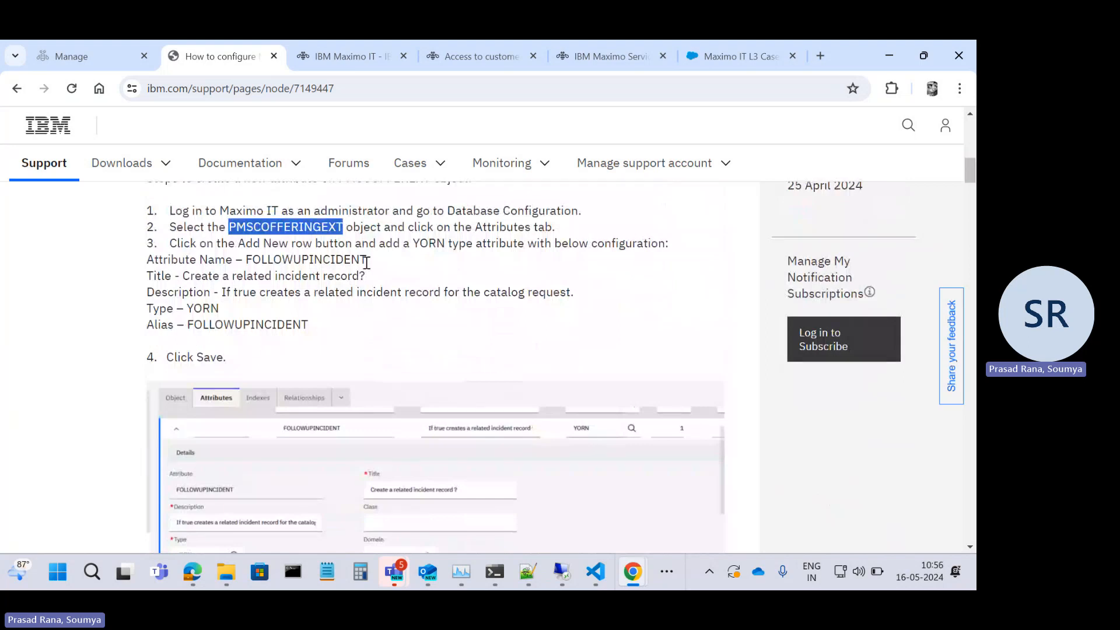
# Switch to Maximo Manage, return to the Start Center, search the applications for "Data" and open Database Configuration.
pyautogui.click(72, 58)
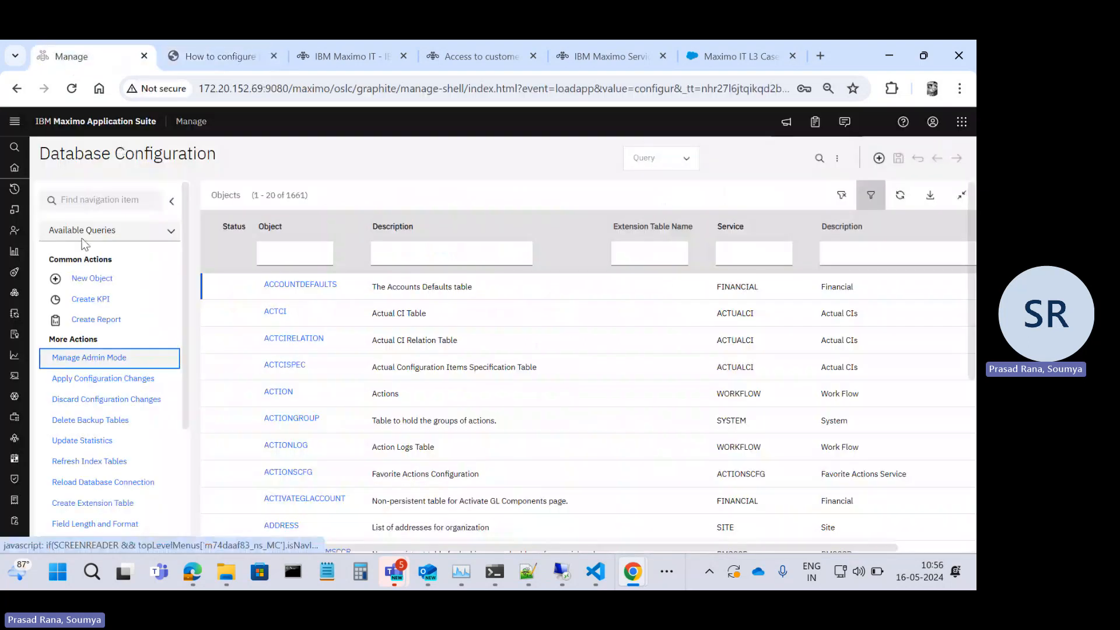
pyautogui.click(14, 168)
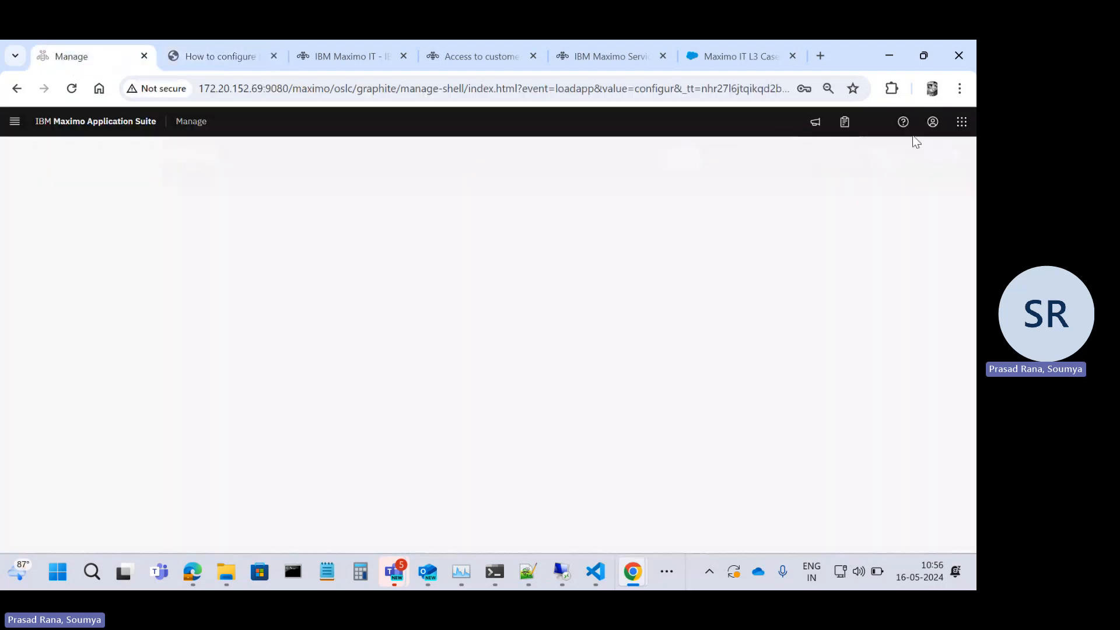
pyautogui.click(932, 124)
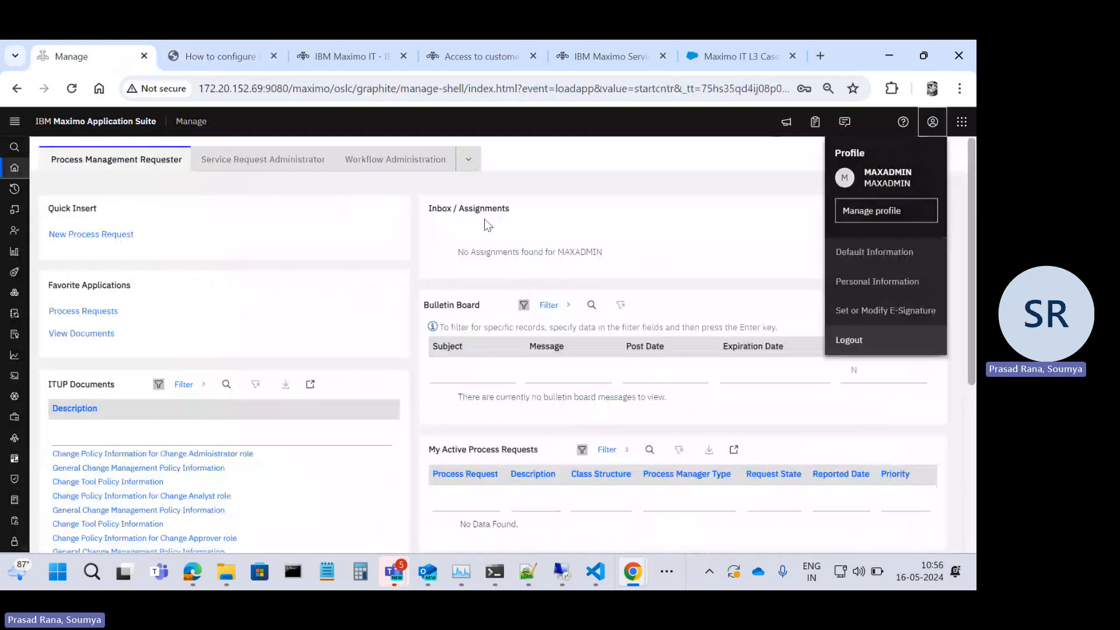
pyautogui.click(60, 145)
pyautogui.write('Data')
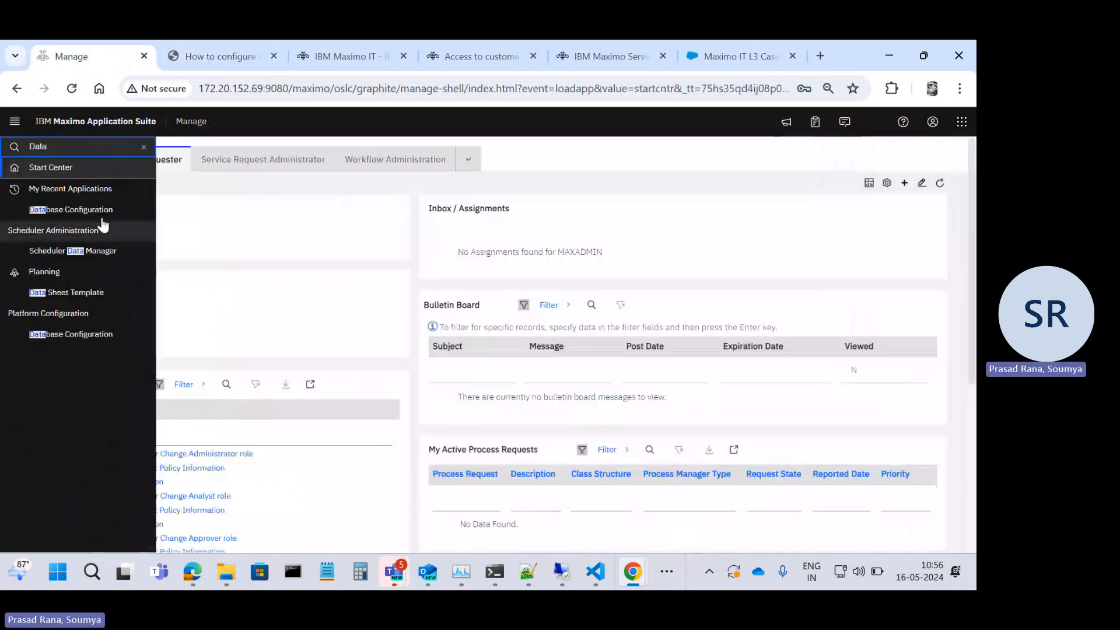
pyautogui.click(91, 216)
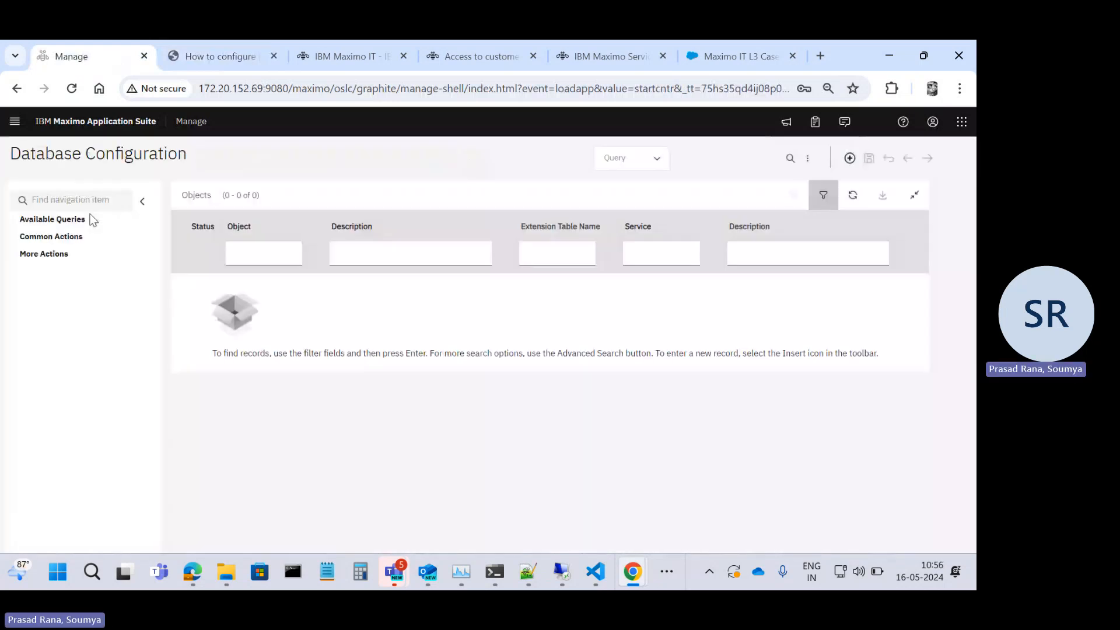
# Filter the objects by PMSCOFFERINGEXT and open the attribute list of the Offering Extension object.
pyautogui.click(301, 255)
pyautogui.hotkey('ctrl', 'v')
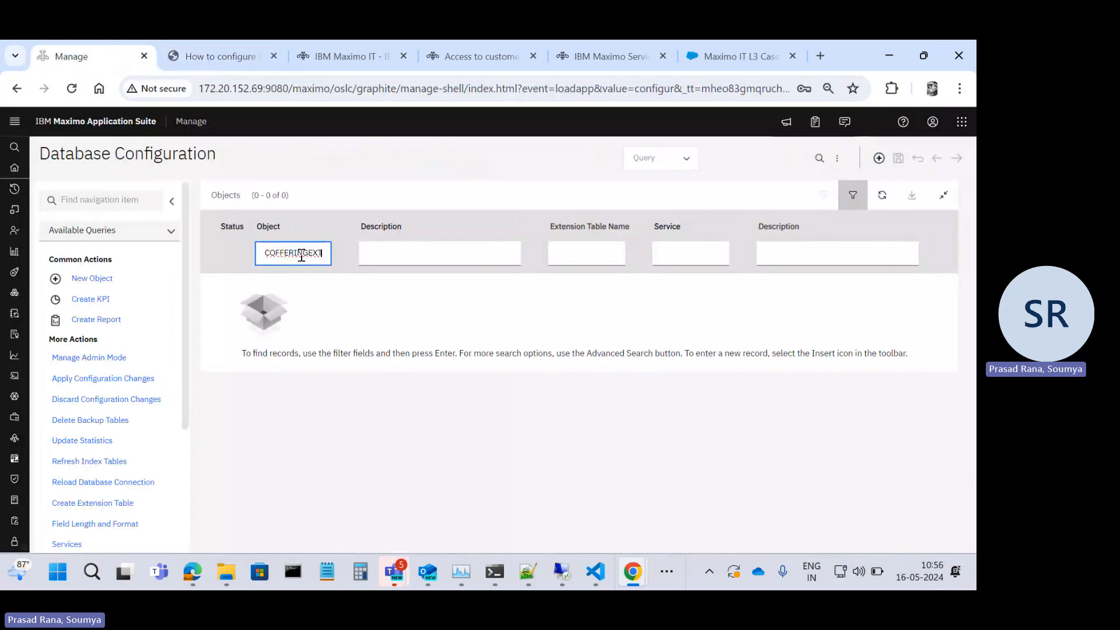
pyautogui.press('Return')
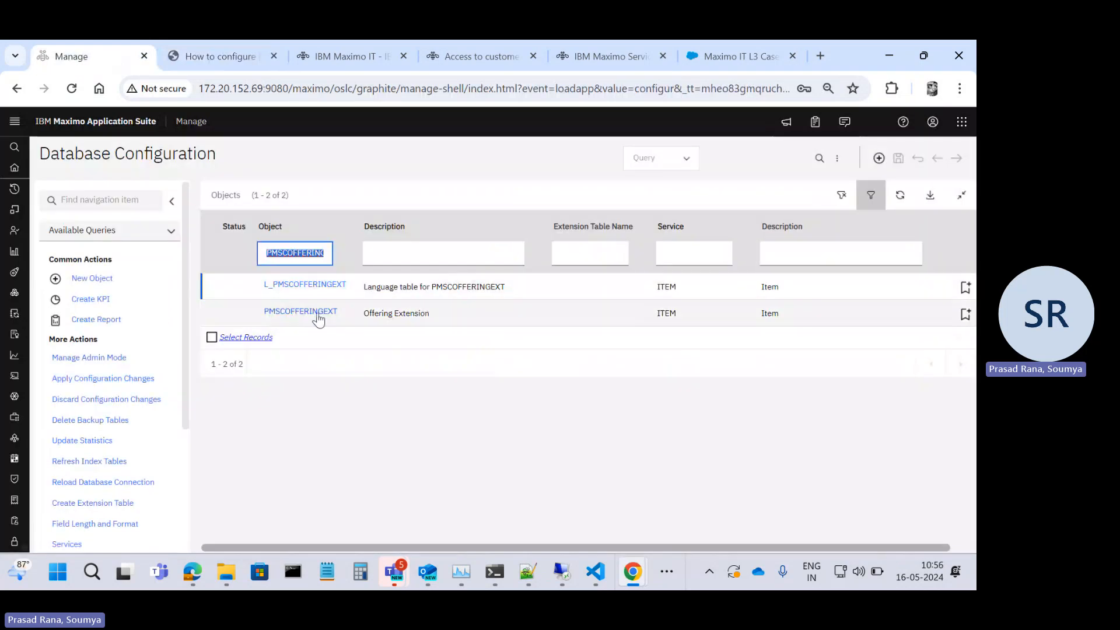
pyautogui.click(317, 315)
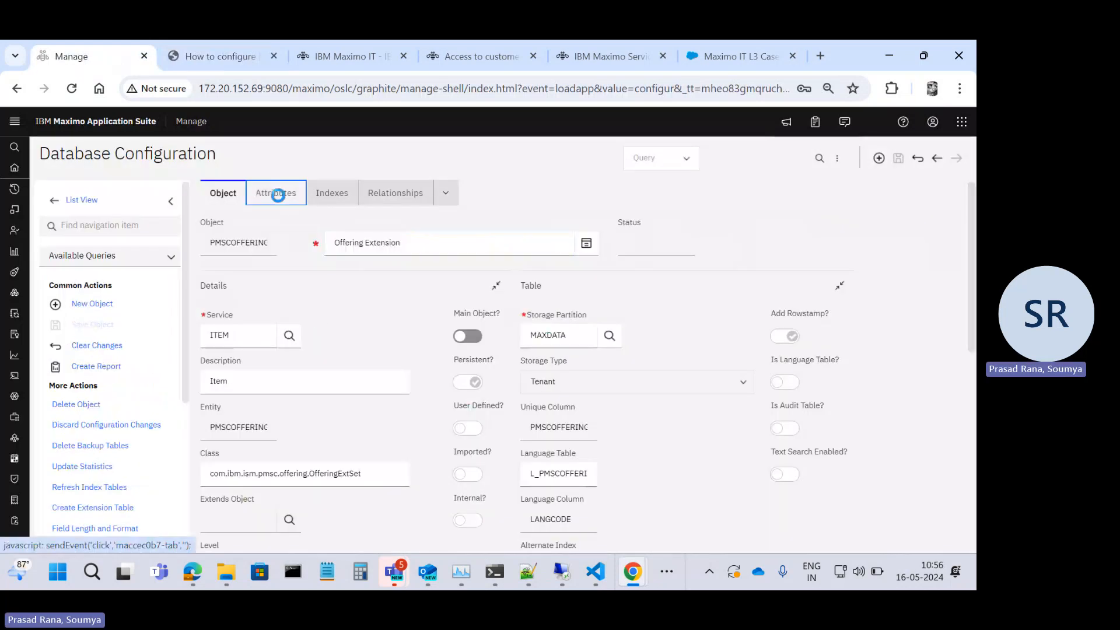
pyautogui.click(278, 195)
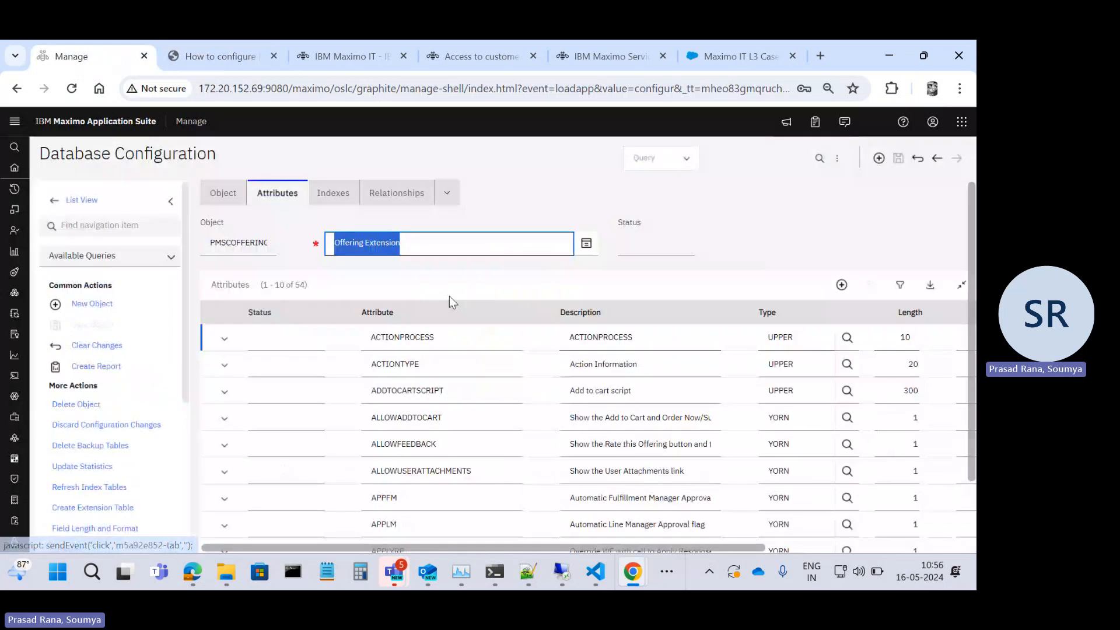
# Add a new attribute to the PMSCOFFERINGEXT object and name it FOLLOWUPINCIDENT, copying the name from the article.
pyautogui.scroll(-2, 449, 295)
pyautogui.click(841, 213)
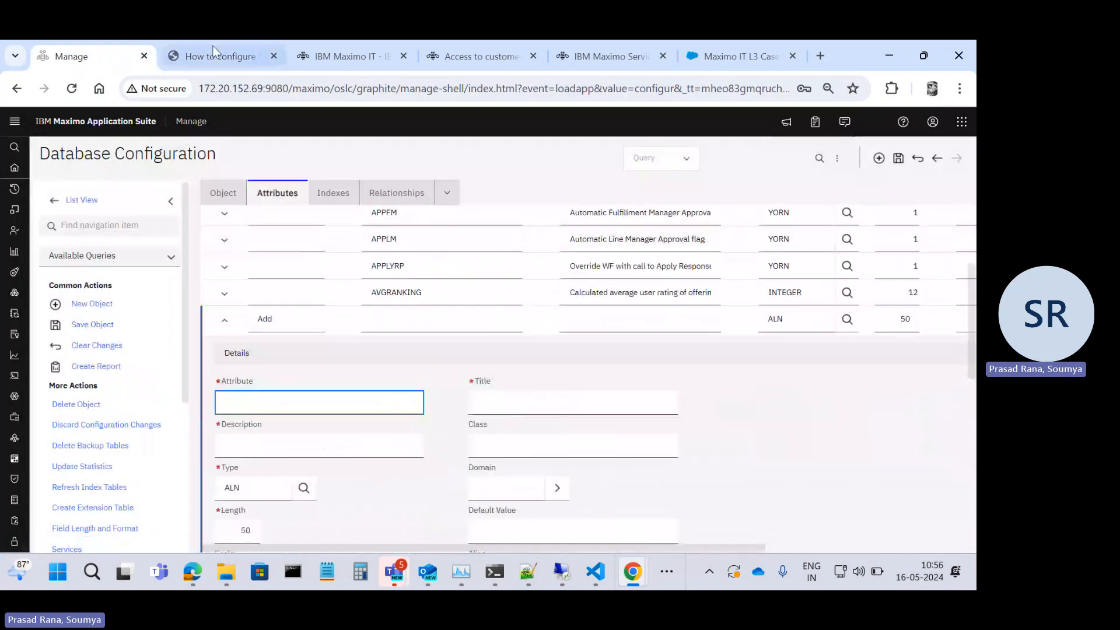
pyautogui.click(215, 56)
pyautogui.doubleClick(274, 259)
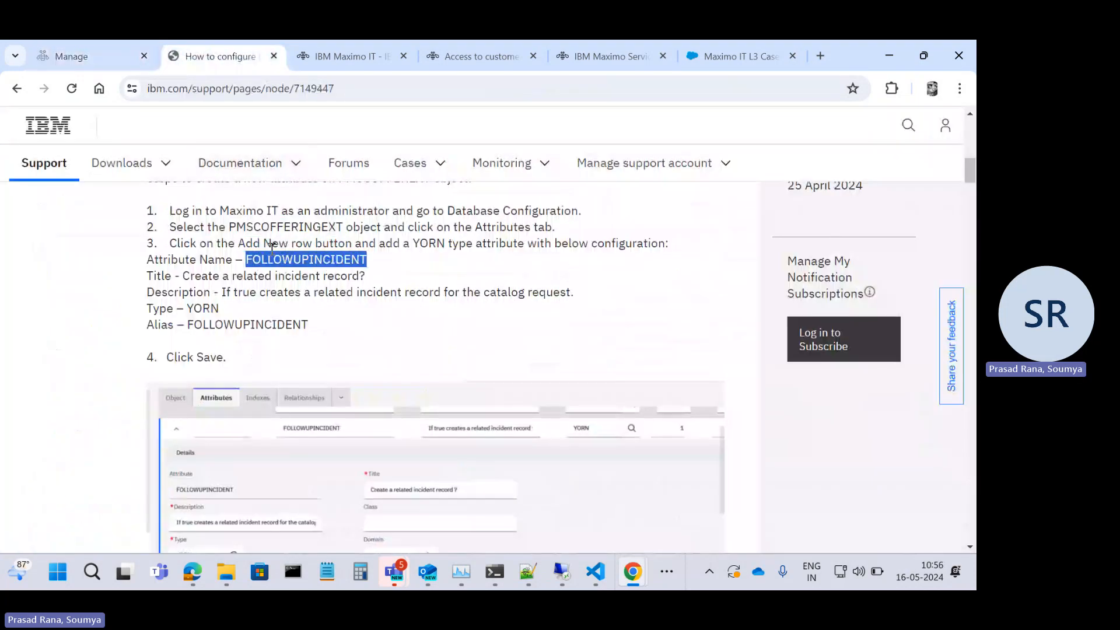
pyautogui.click(111, 64)
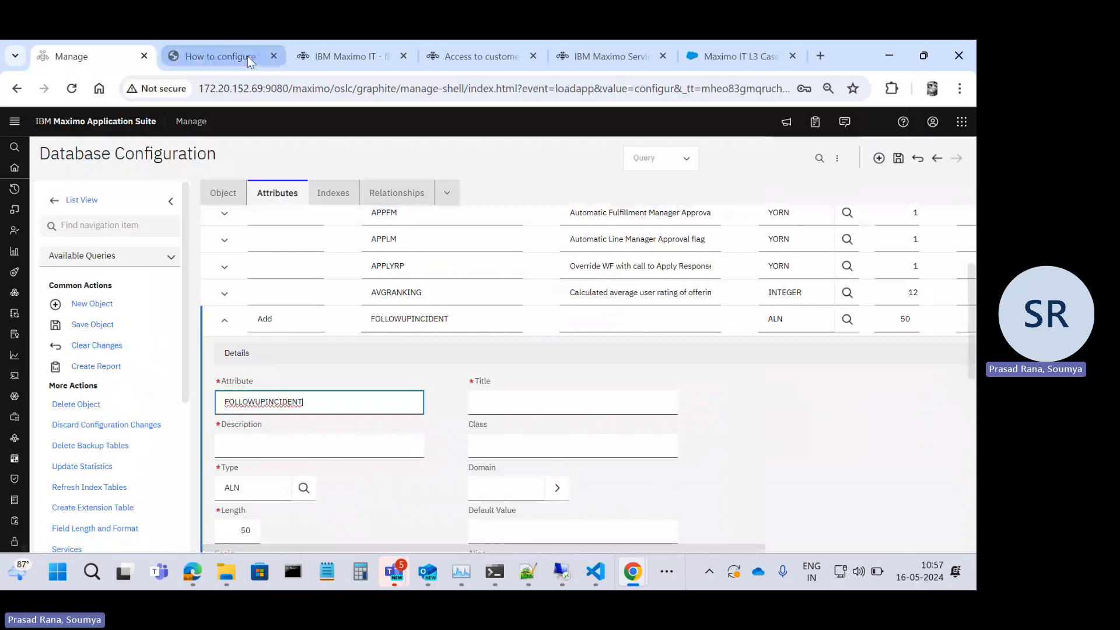
# Set the new attribute's title to "Create a related incident record", using the title text from the article.
pyautogui.click(247, 56)
pyautogui.moveTo(180, 275); pyautogui.dragTo(368, 283)
pyautogui.hotkey('ctrl', 'c')
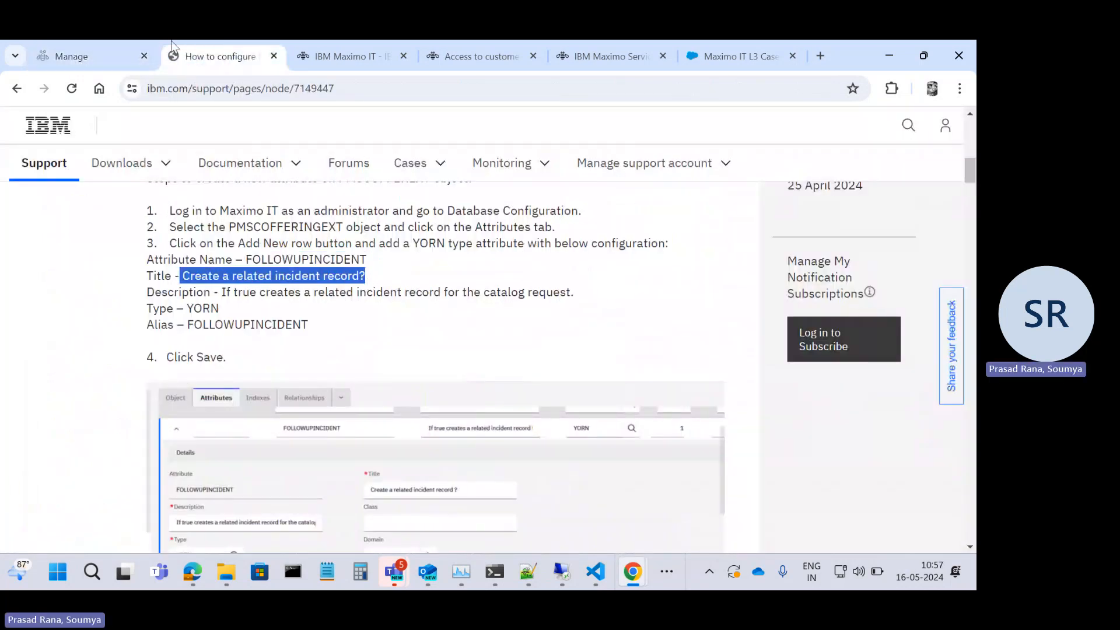
pyautogui.click(90, 56)
pyautogui.hotkey('ctrl', 'v')
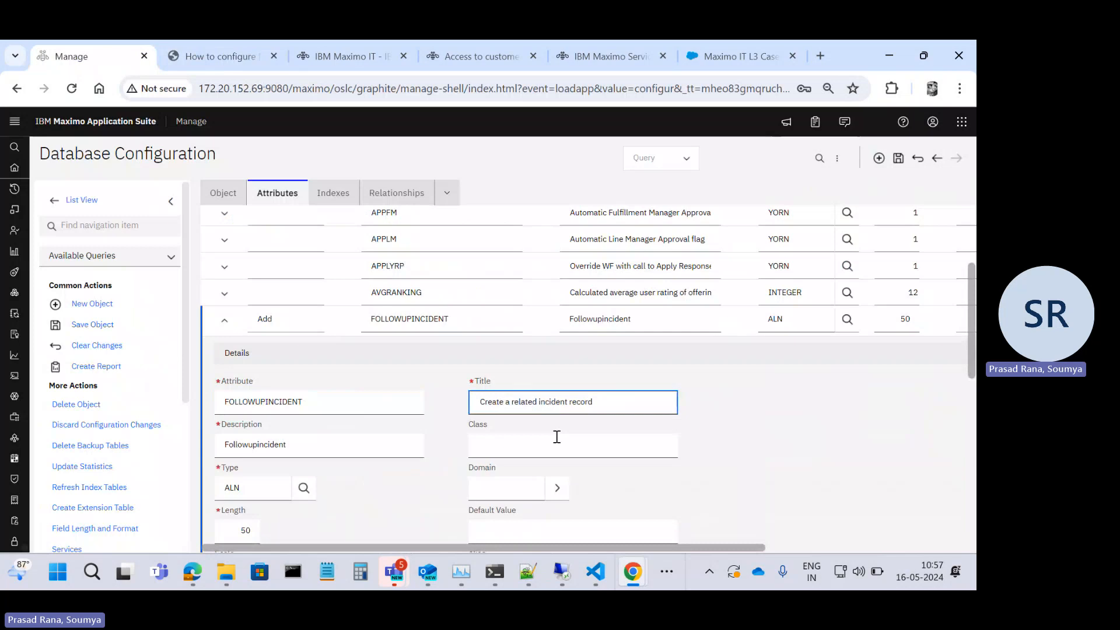
# Replace the new attribute's description with the article's text "If true creates a related incident record for the catalog request.".
pyautogui.scroll(-1, 556, 437)
pyautogui.scroll(-1, 471, 446)
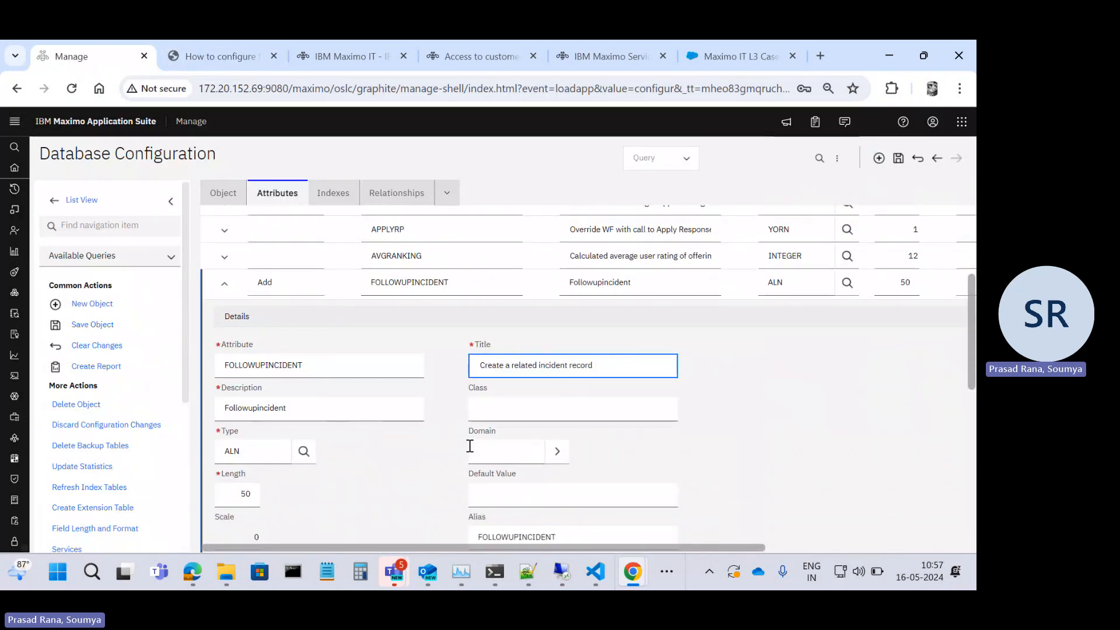
pyautogui.click(204, 65)
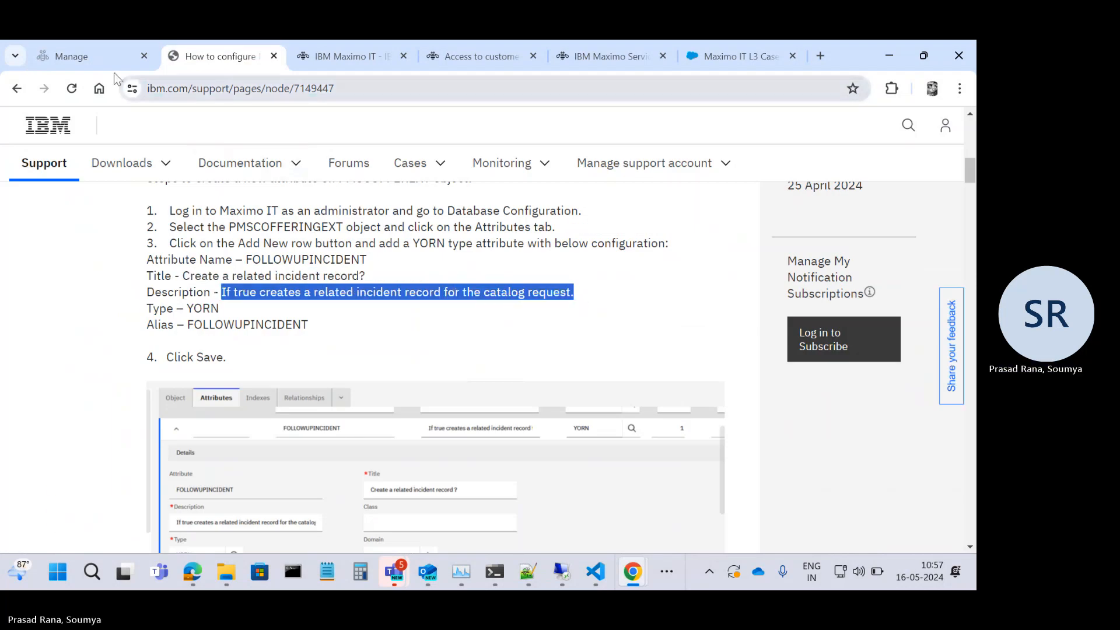
pyautogui.click(112, 62)
pyautogui.doubleClick(282, 412)
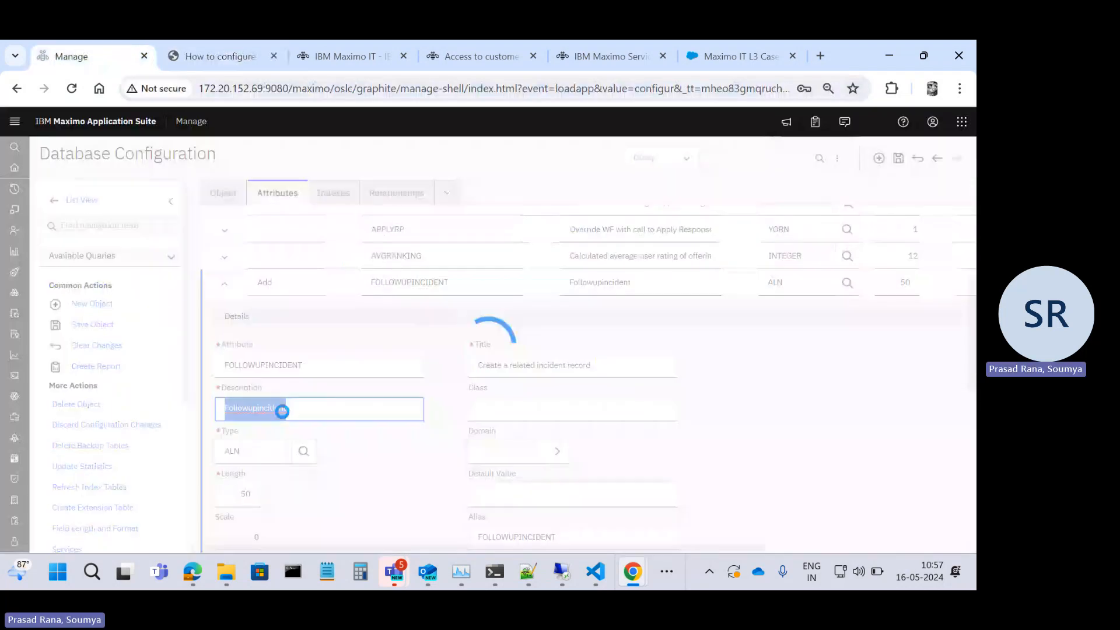
pyautogui.hotkey('ctrl', 'v')
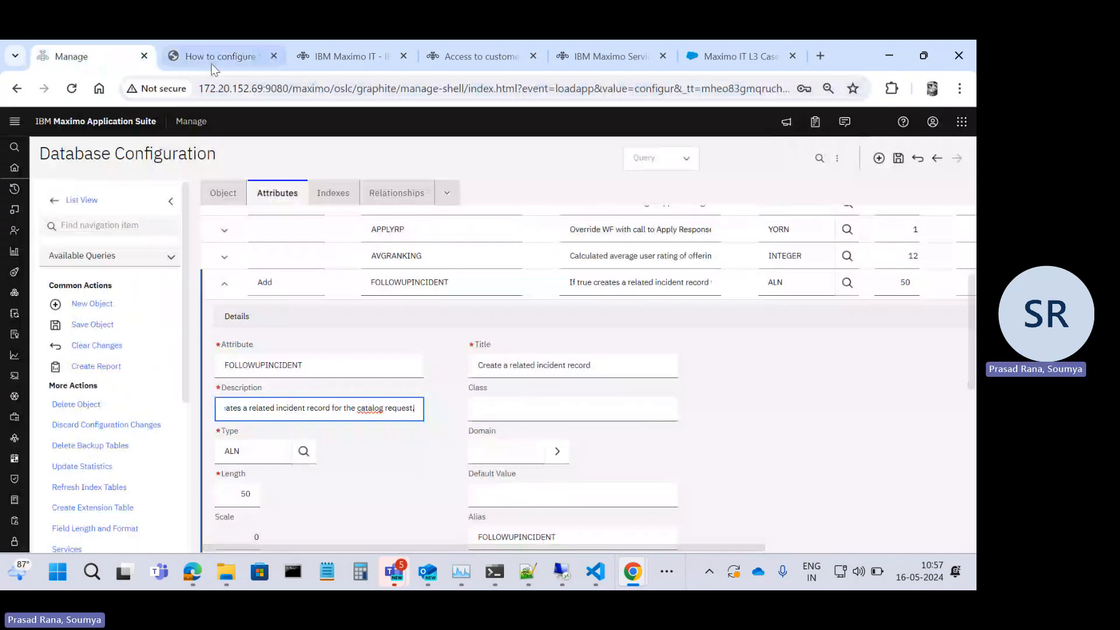
# Set the FOLLOWUPINCIDENT attribute's type to YORN, as specified in the article.
pyautogui.click(211, 64)
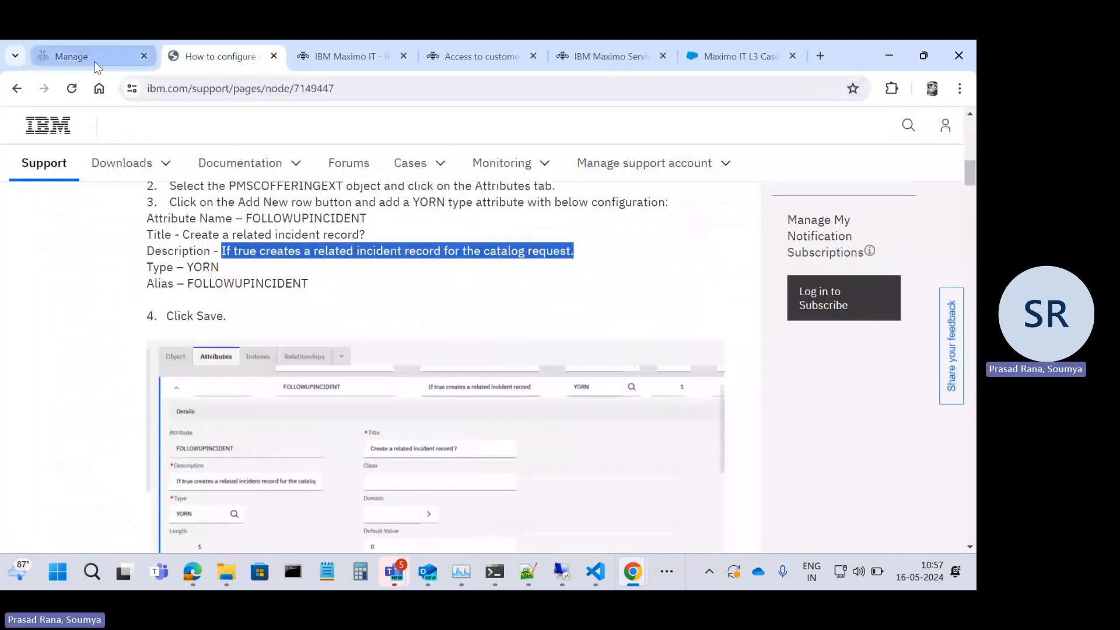
pyautogui.click(93, 61)
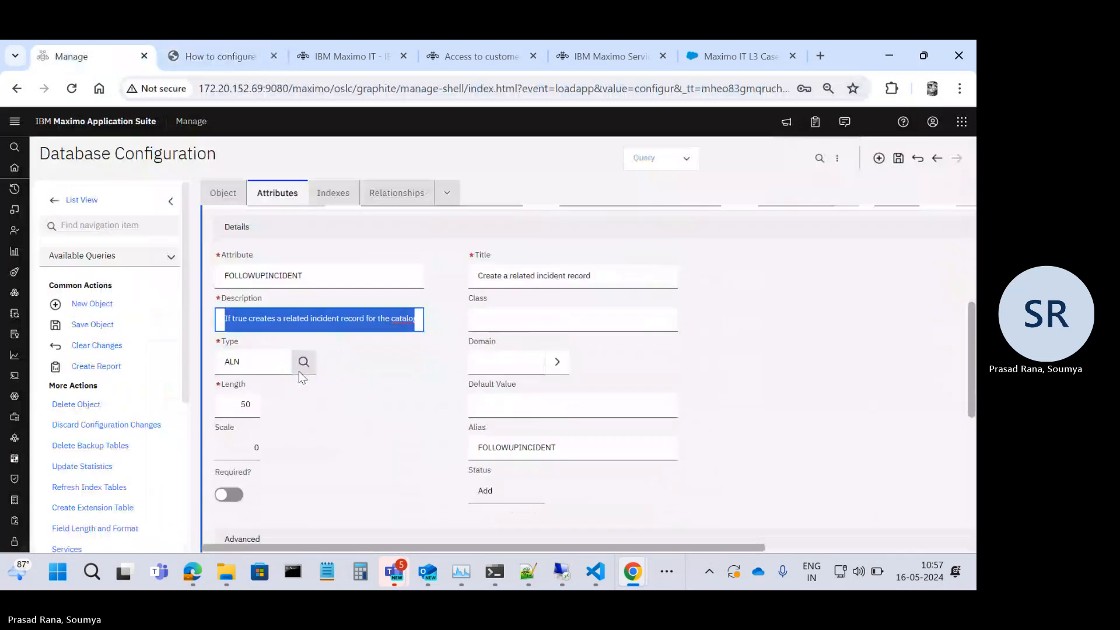
pyautogui.click(300, 368)
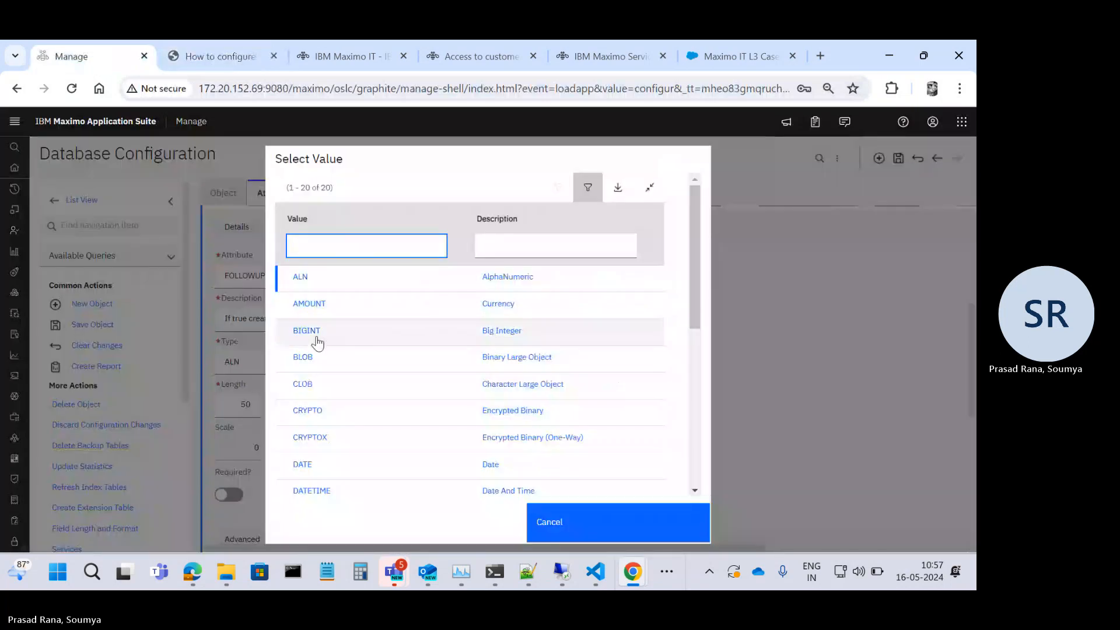
pyautogui.write('YORN')
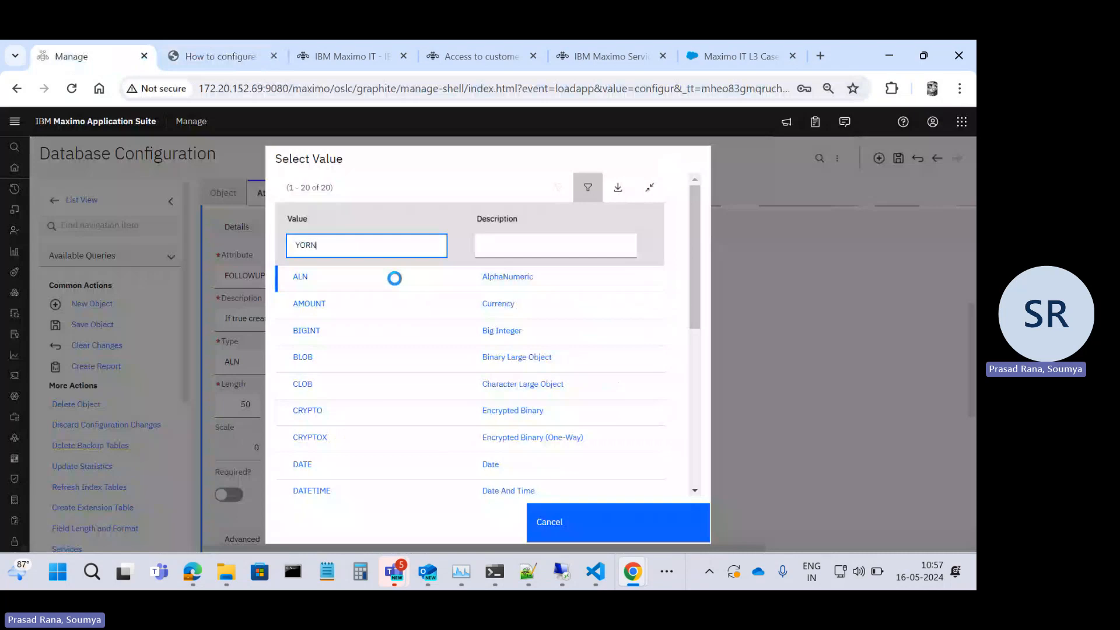
pyautogui.press('Return')
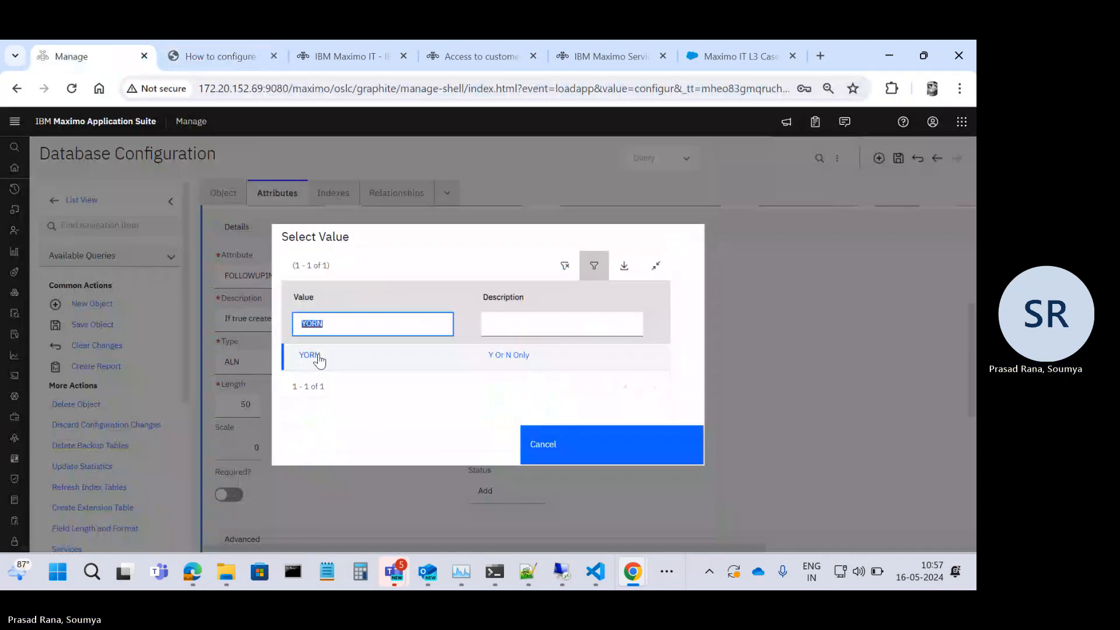
pyautogui.click(318, 355)
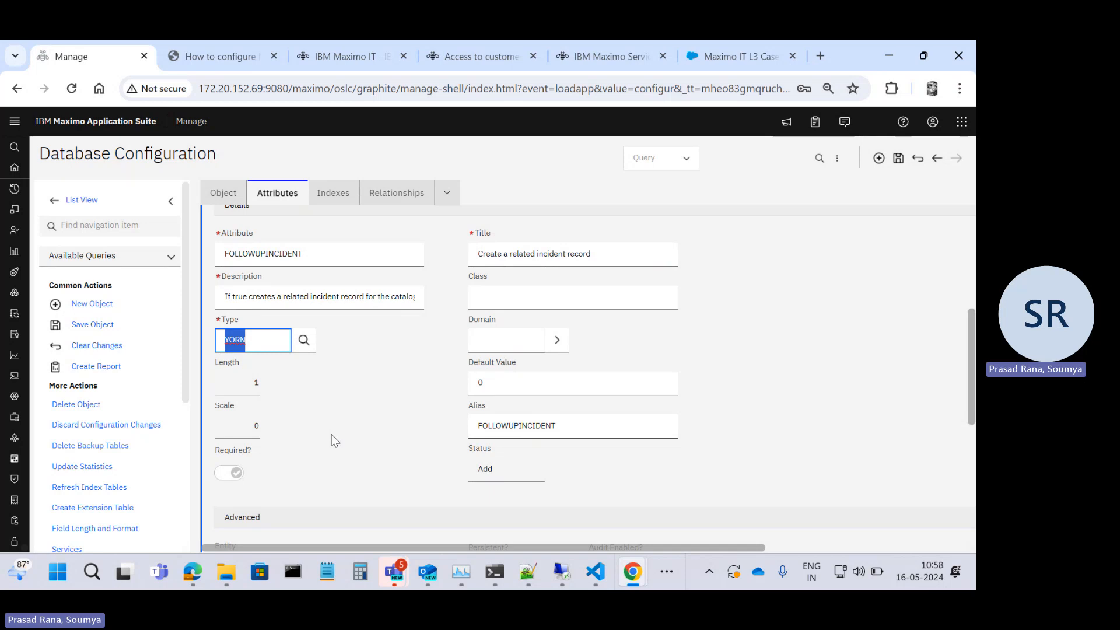
# Check the FOLLOWUPINCIDENT attribute's details and advanced settings against the article, and save the PMSCOFFERINGEXT object.
pyautogui.scroll(-4, 332, 436)
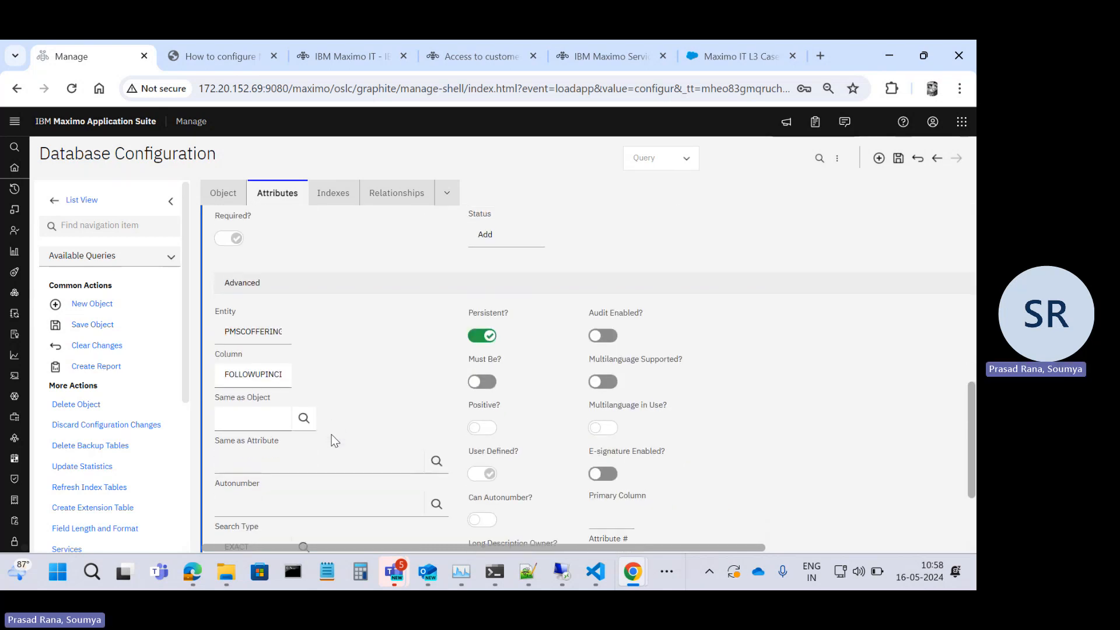
pyautogui.scroll(1, 331, 434)
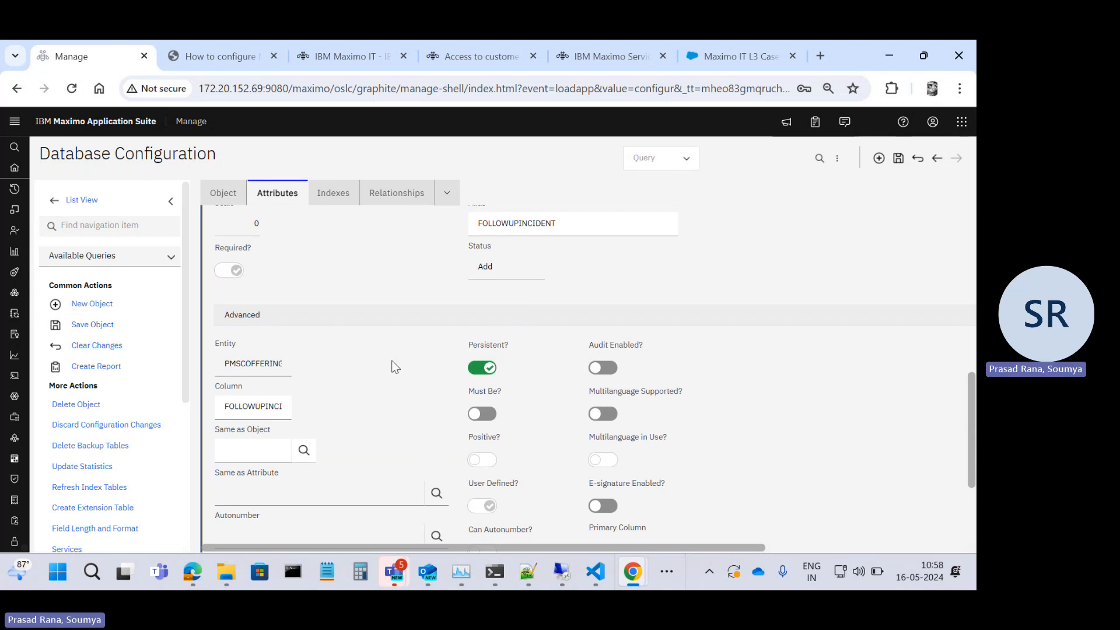
pyautogui.scroll(9, 392, 362)
pyautogui.scroll(-4, 392, 361)
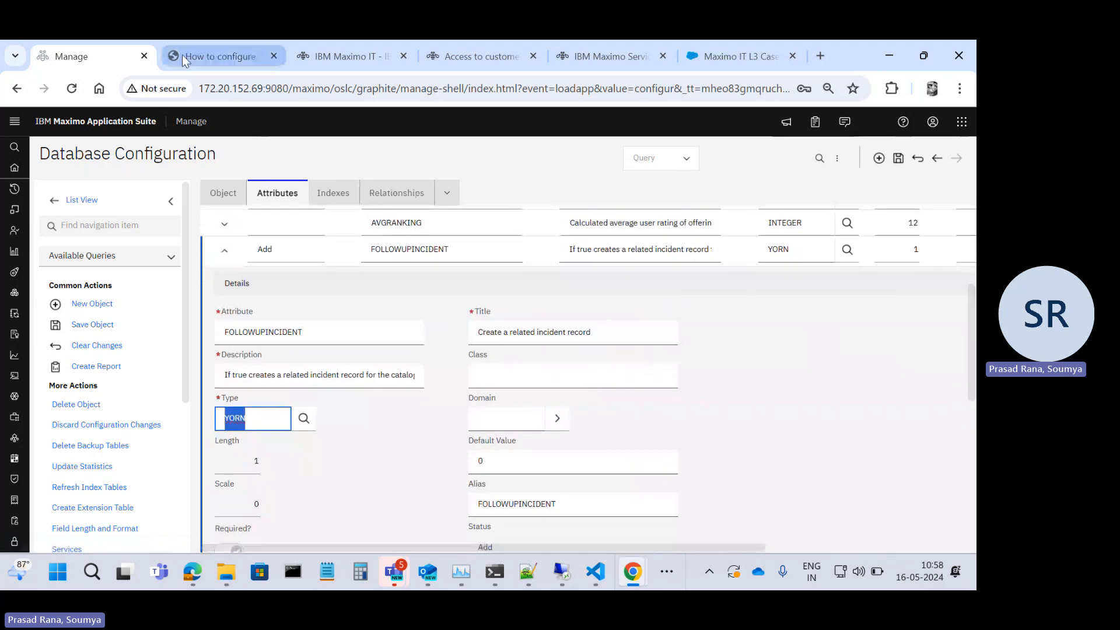
pyautogui.click(182, 55)
pyautogui.scroll(-3, 355, 296)
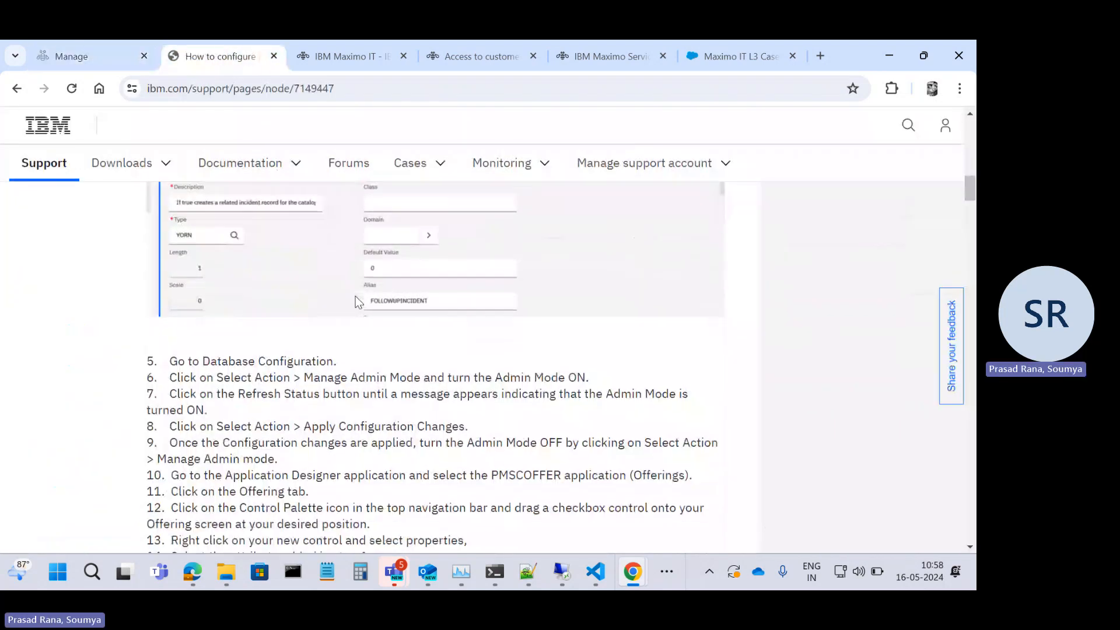
pyautogui.scroll(2, 355, 297)
pyautogui.click(130, 63)
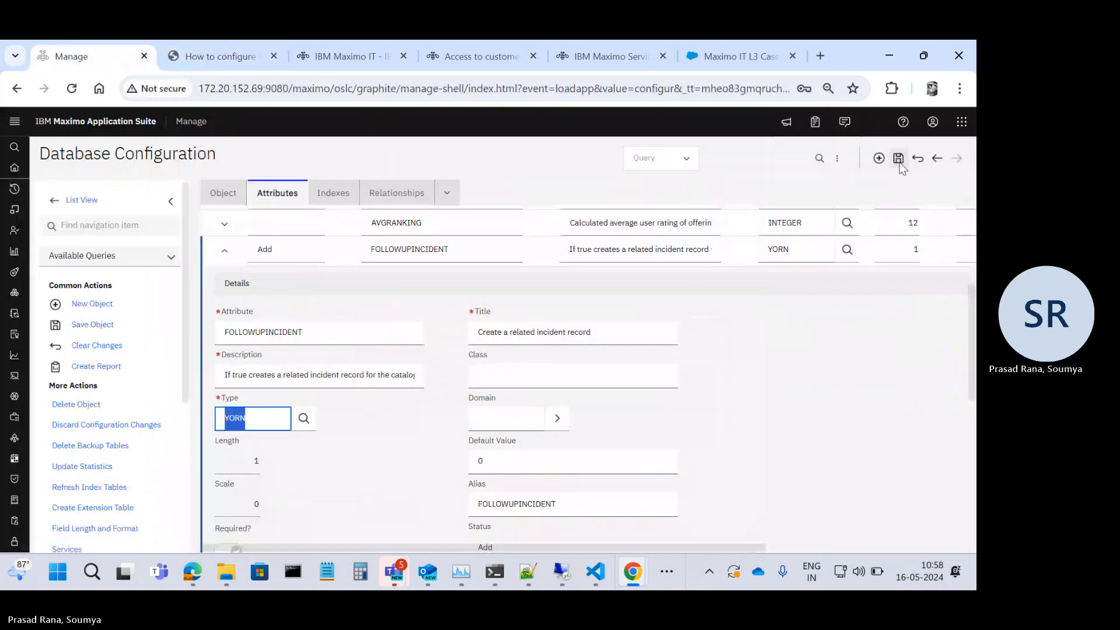
pyautogui.click(899, 160)
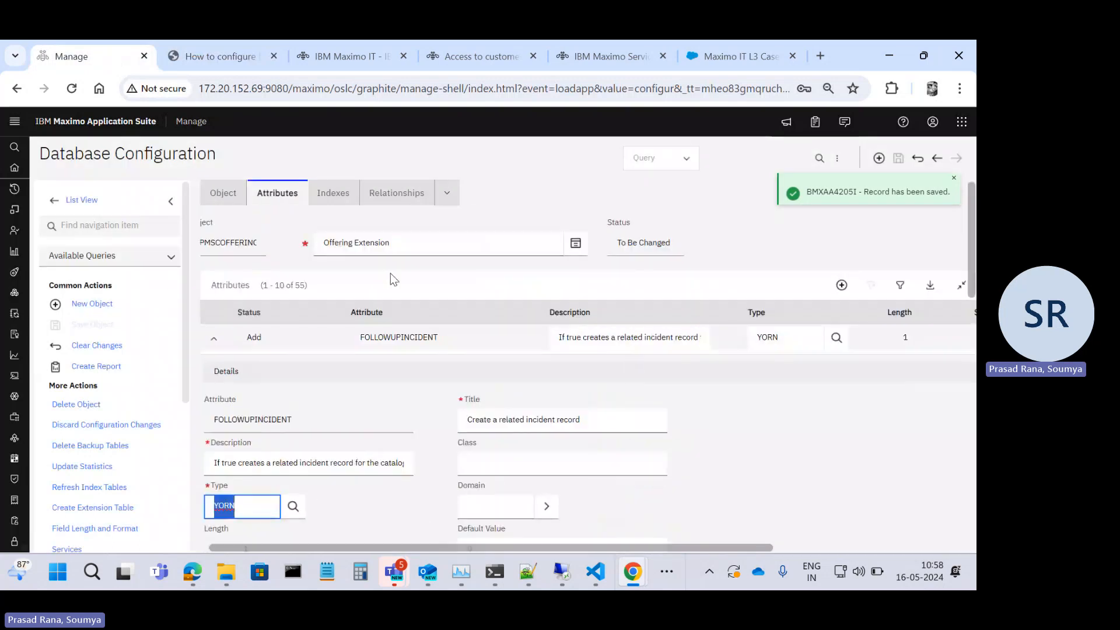
# Return to the object list and update the Admin Mode properties with 0 minutes for user logout.
pyautogui.click(88, 201)
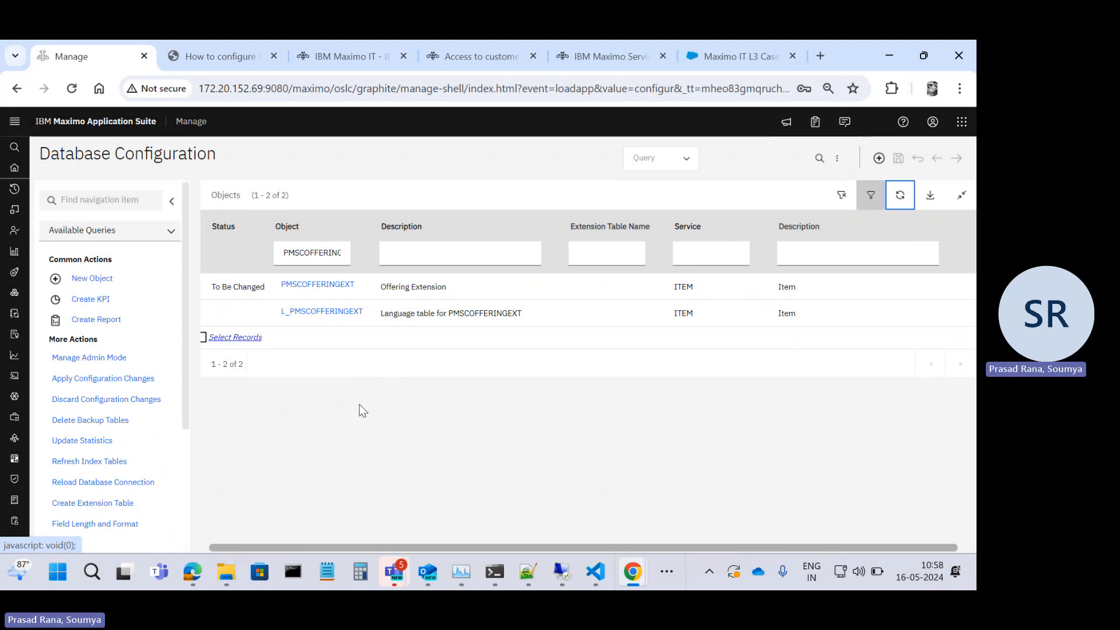
pyautogui.click(105, 359)
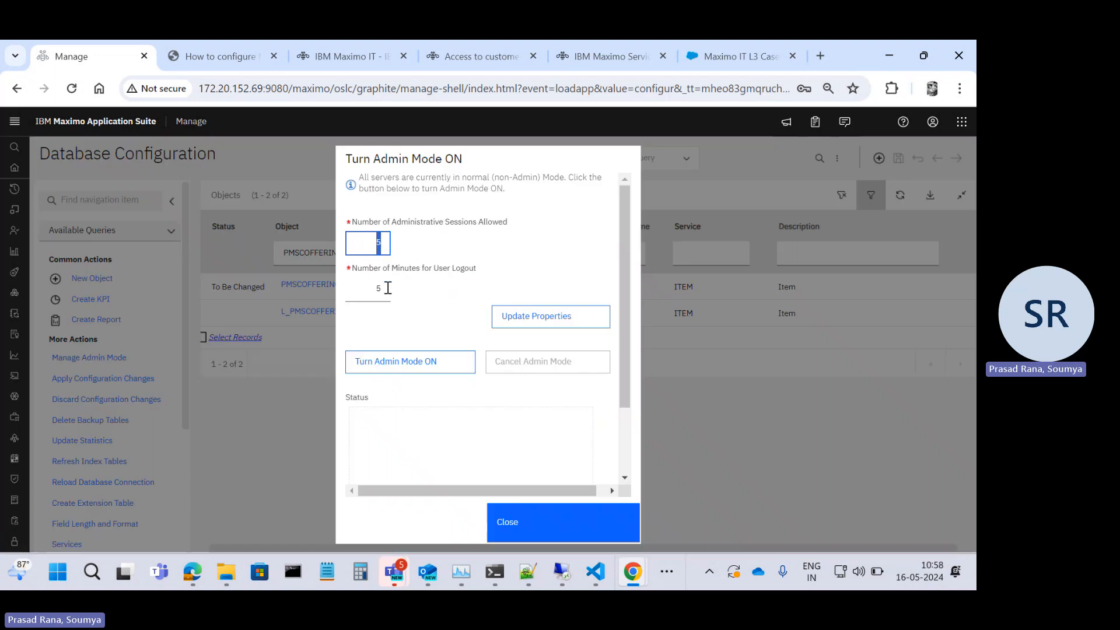
pyautogui.click(383, 288)
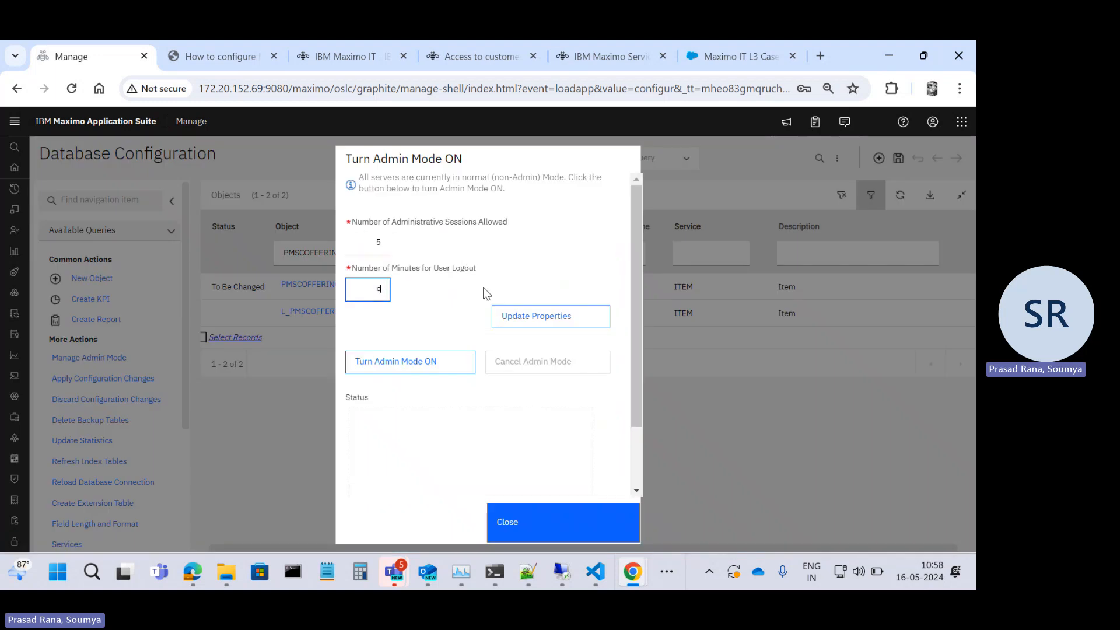
pyautogui.click(546, 321)
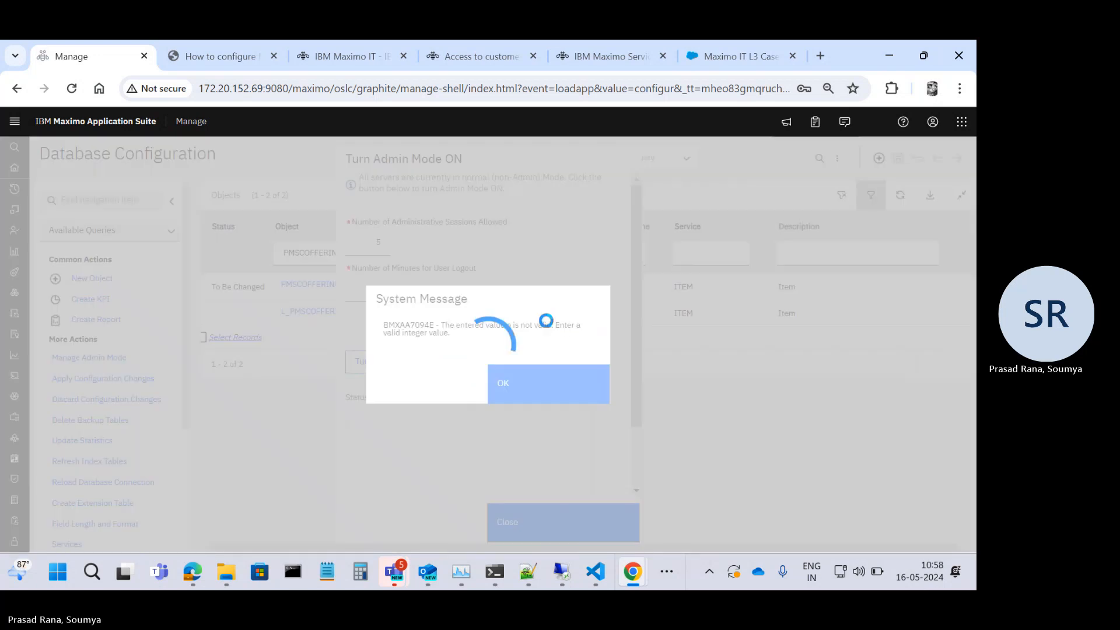
pyautogui.press('Return')
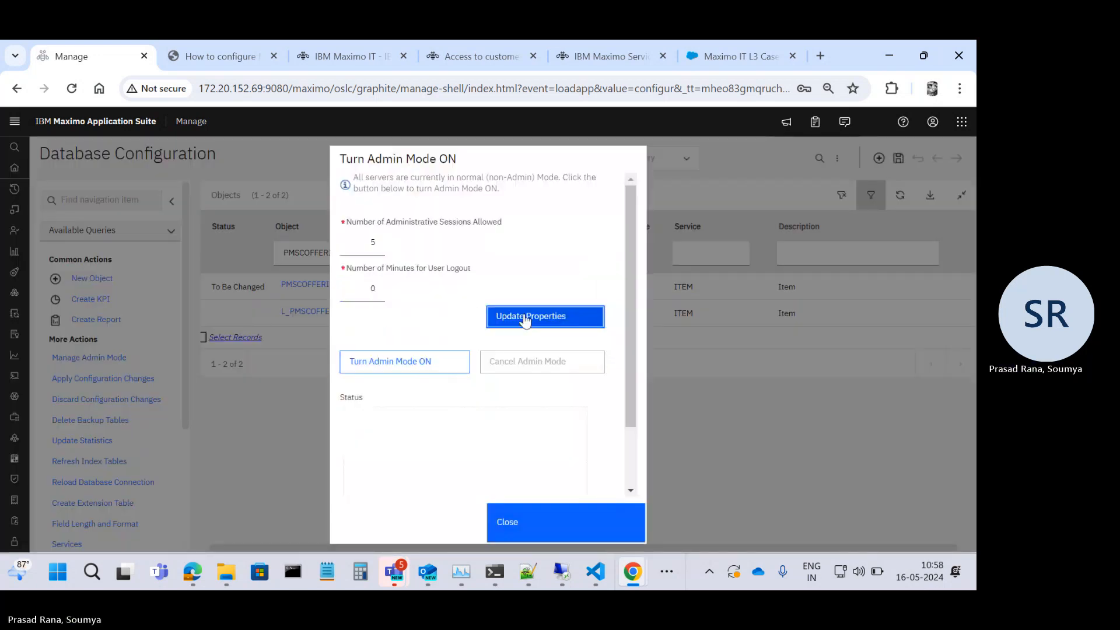
pyautogui.click(526, 319)
pyautogui.click(540, 379)
# Turn Admin Mode on, refresh its status until it is on, and close the dialog.
pyautogui.click(381, 364)
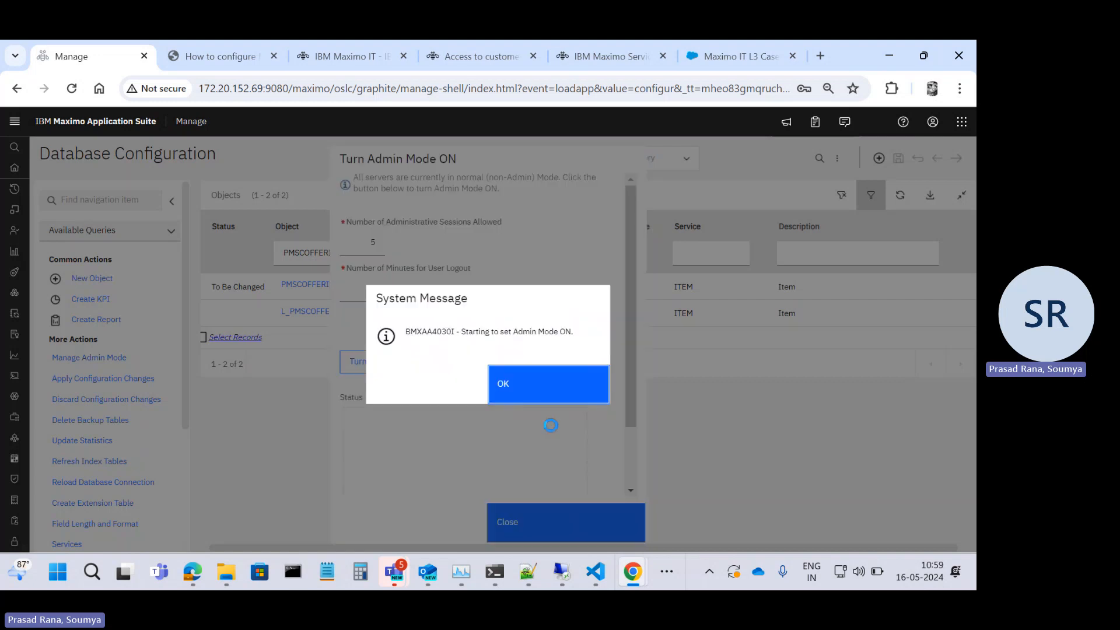
pyautogui.click(528, 395)
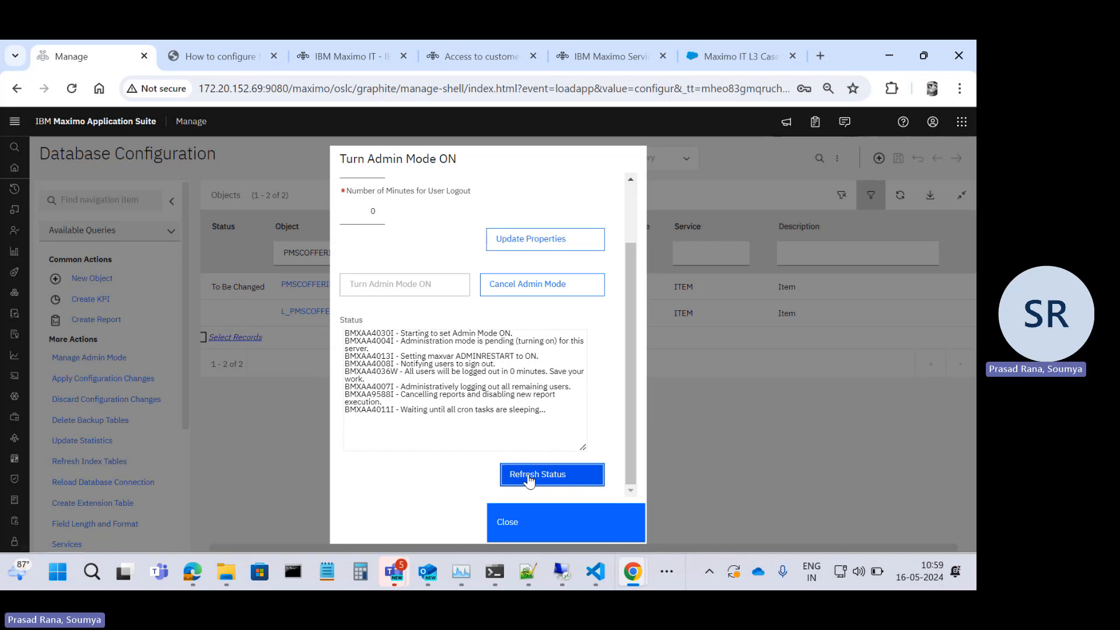
pyautogui.click(529, 479)
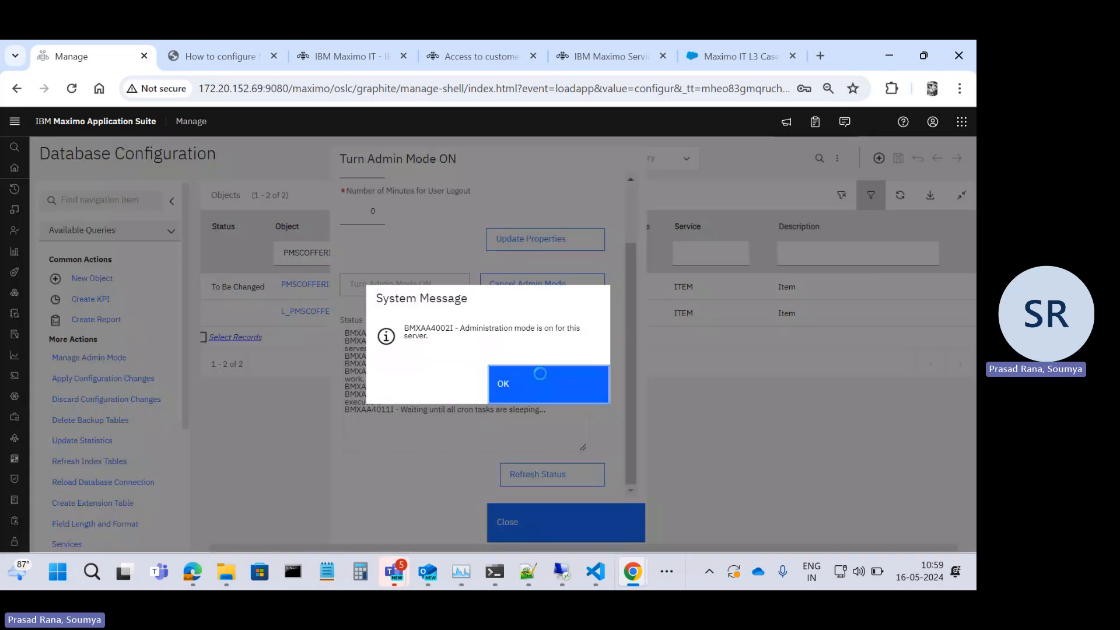
pyautogui.click(540, 376)
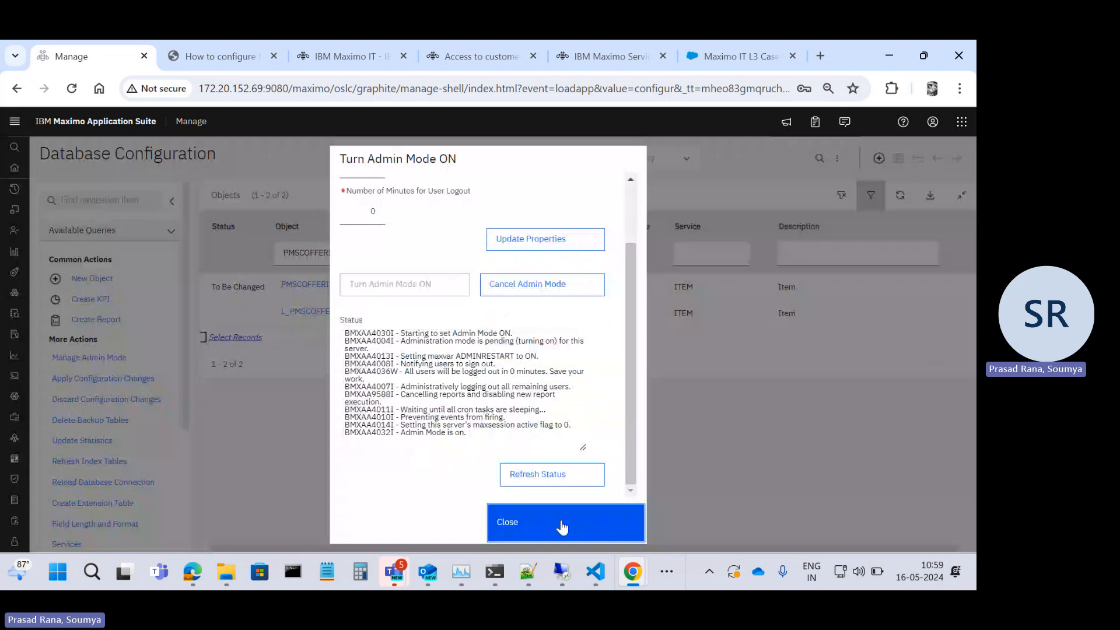
pyautogui.click(562, 528)
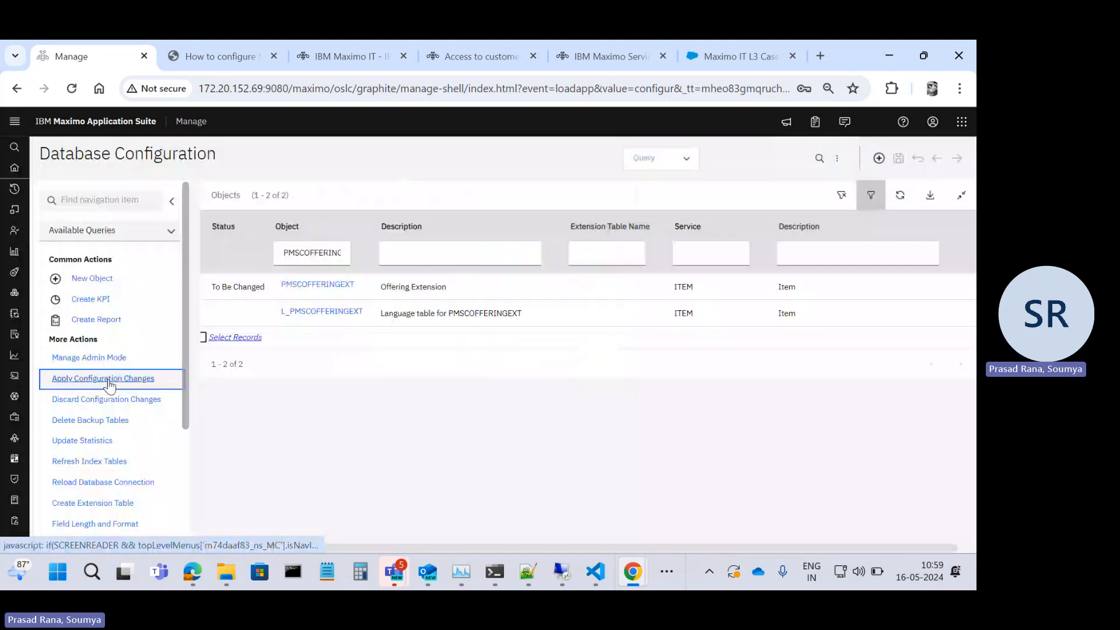
# Apply the configuration changes by confirming a current backup exists and starting the structural database configuration.
pyautogui.click(109, 380)
pyautogui.click(359, 262)
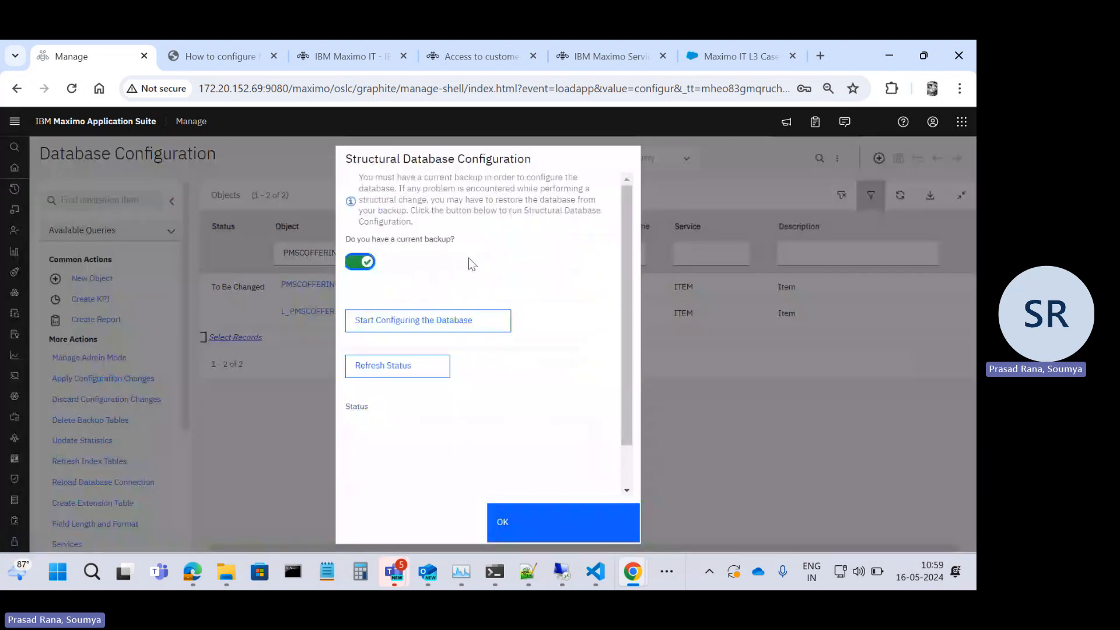
pyautogui.click(407, 330)
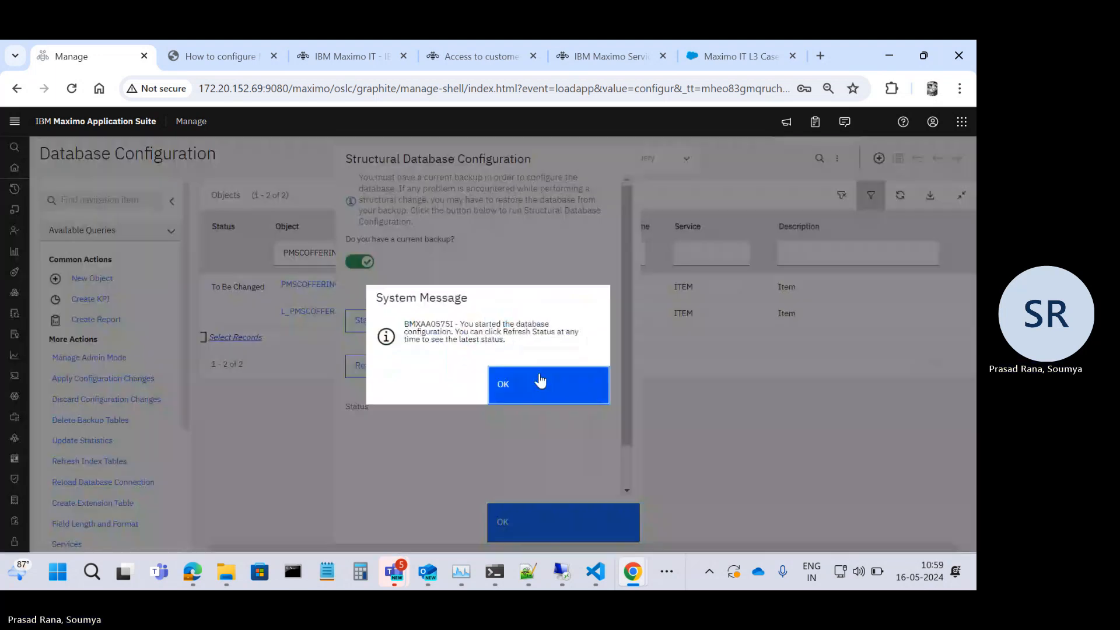
pyautogui.click(538, 380)
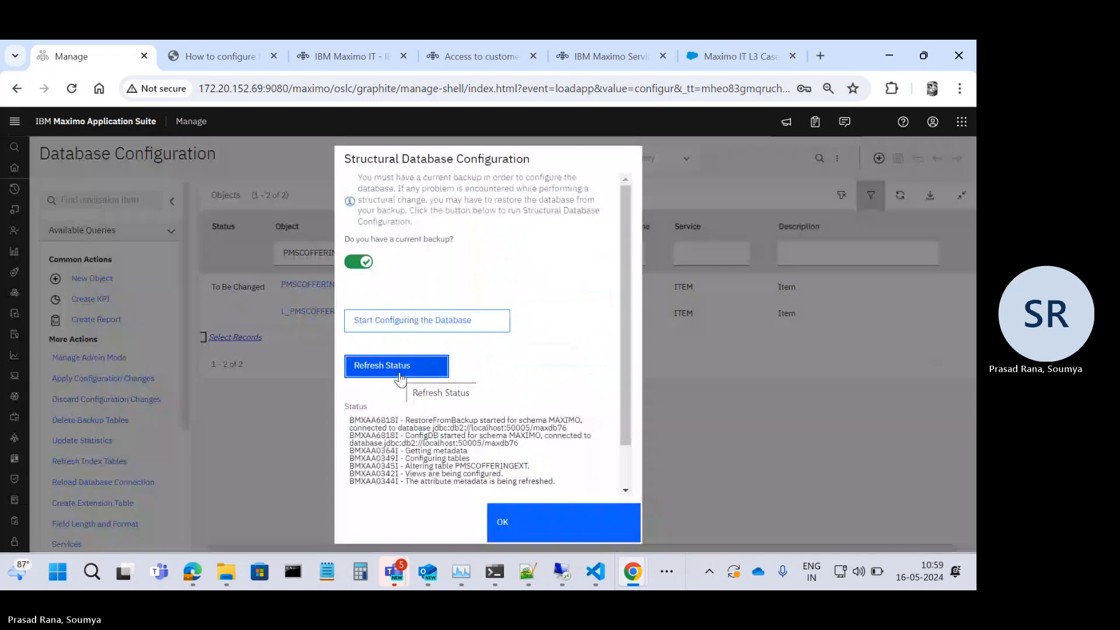
# Refresh the database configuration status until the run completes, and close the Structural Database Configuration dialog.
pyautogui.click(409, 365)
pyautogui.scroll(-1, 542, 445)
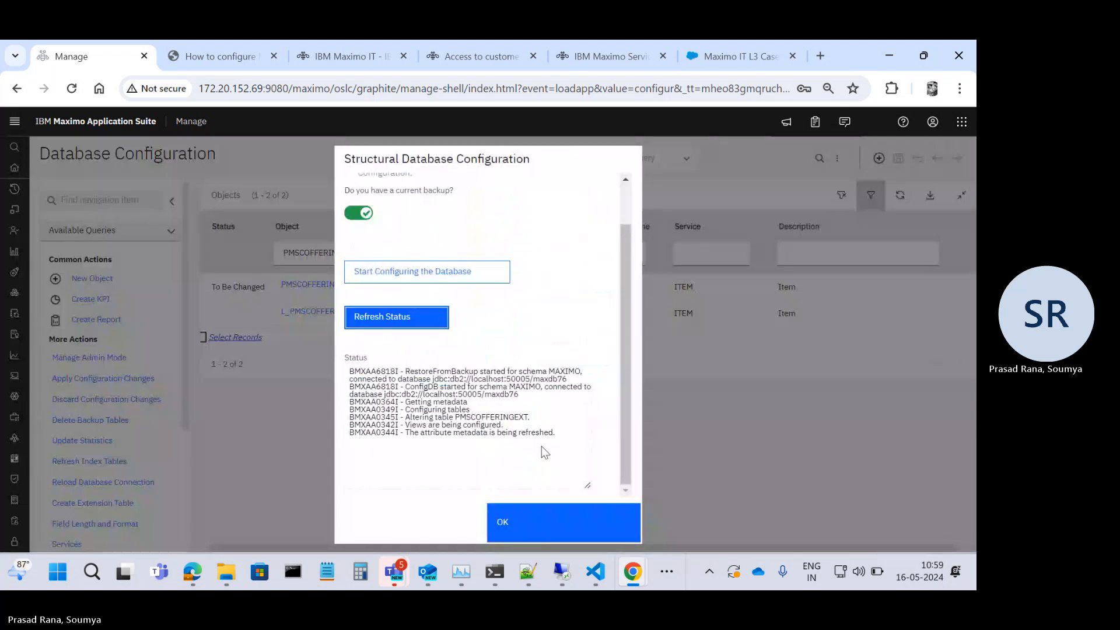
pyautogui.click(376, 319)
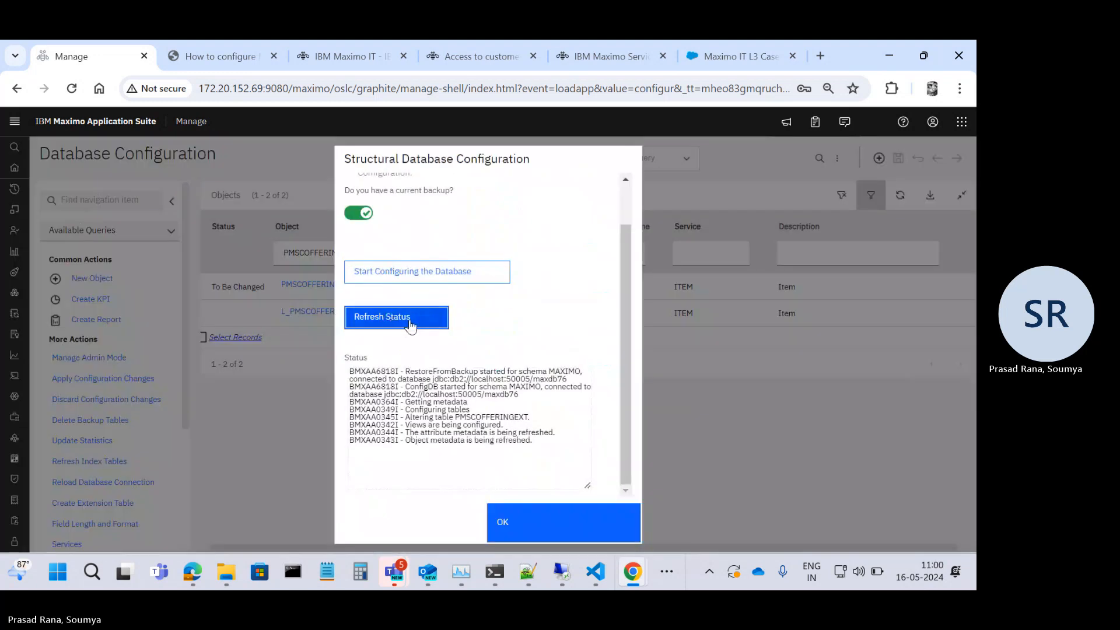
pyautogui.click(410, 324)
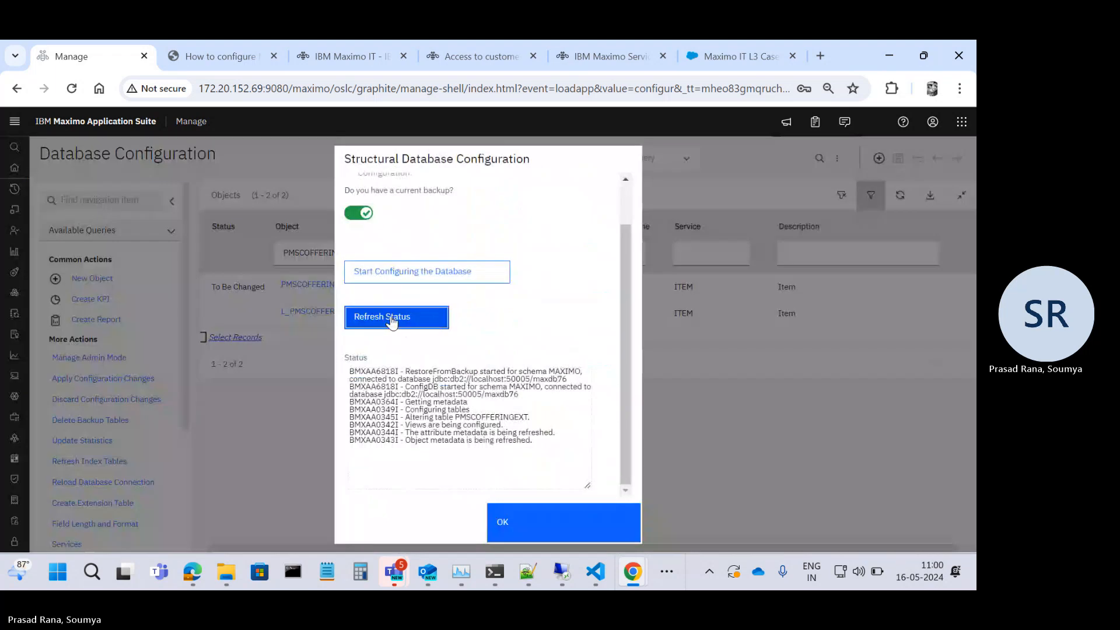
pyautogui.click(390, 315)
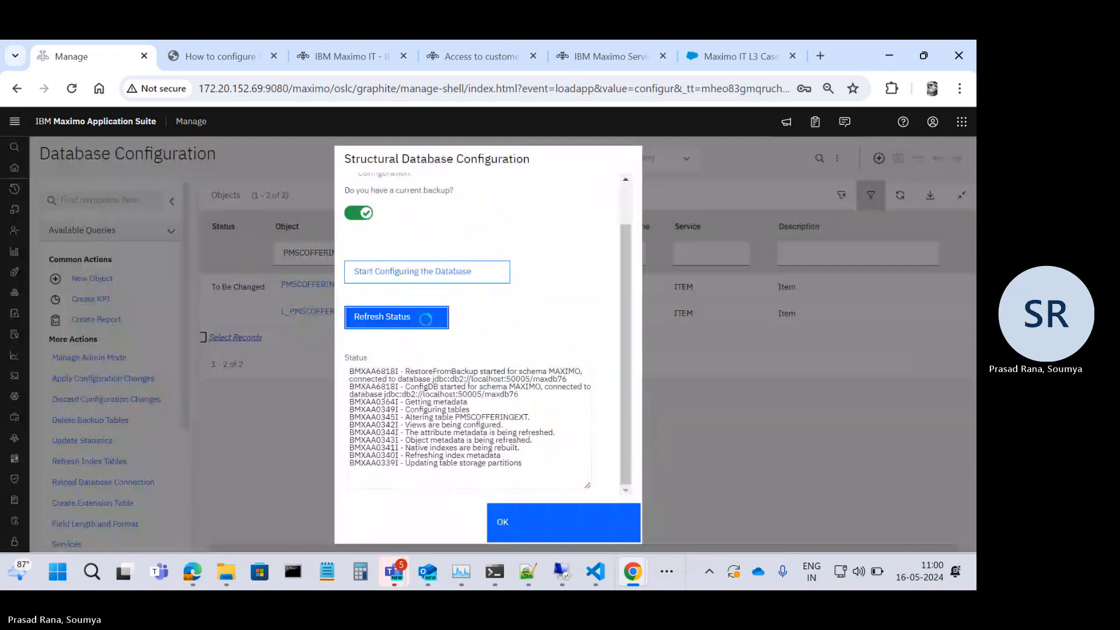
pyautogui.click(417, 324)
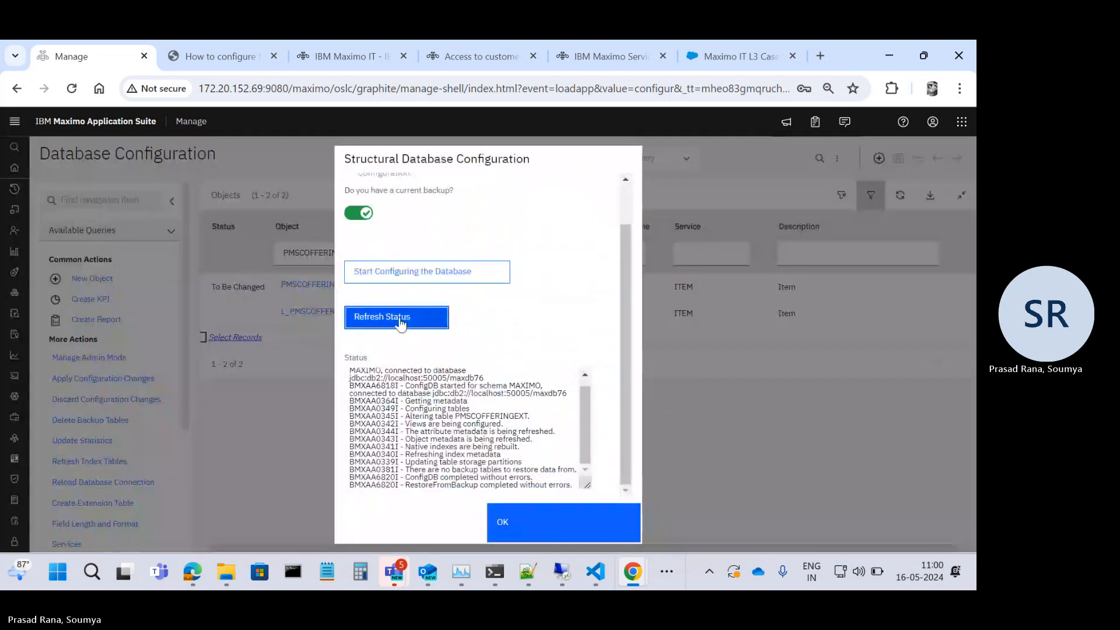
pyautogui.click(399, 320)
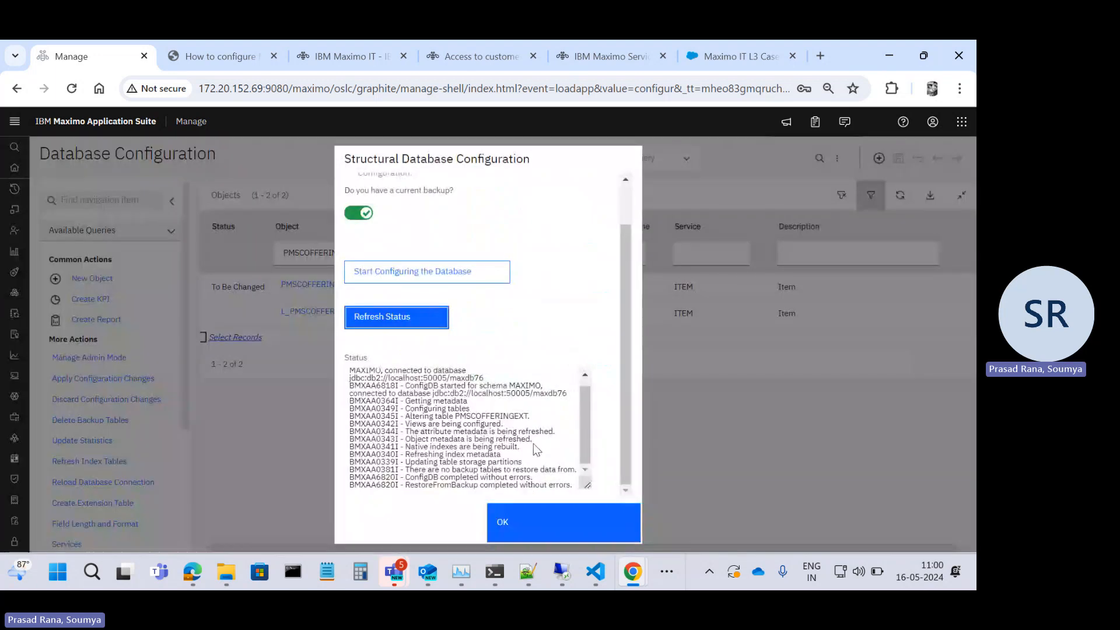
pyautogui.click(553, 532)
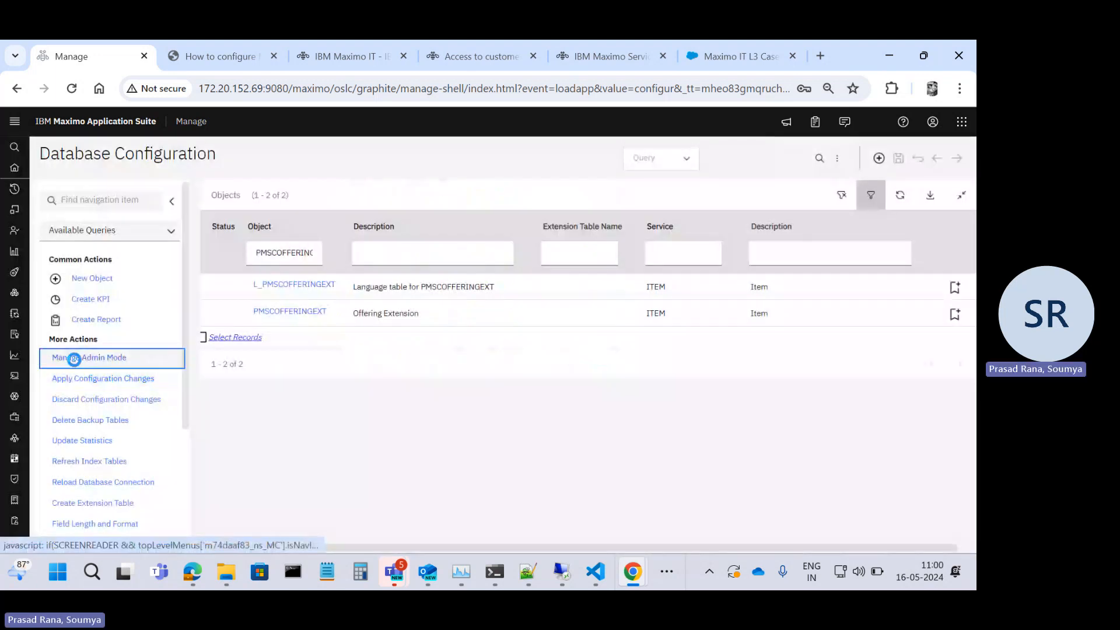
# Turn Admin Mode off for all servers and return to the article's configuration instructions.
pyautogui.click(74, 357)
pyautogui.click(528, 257)
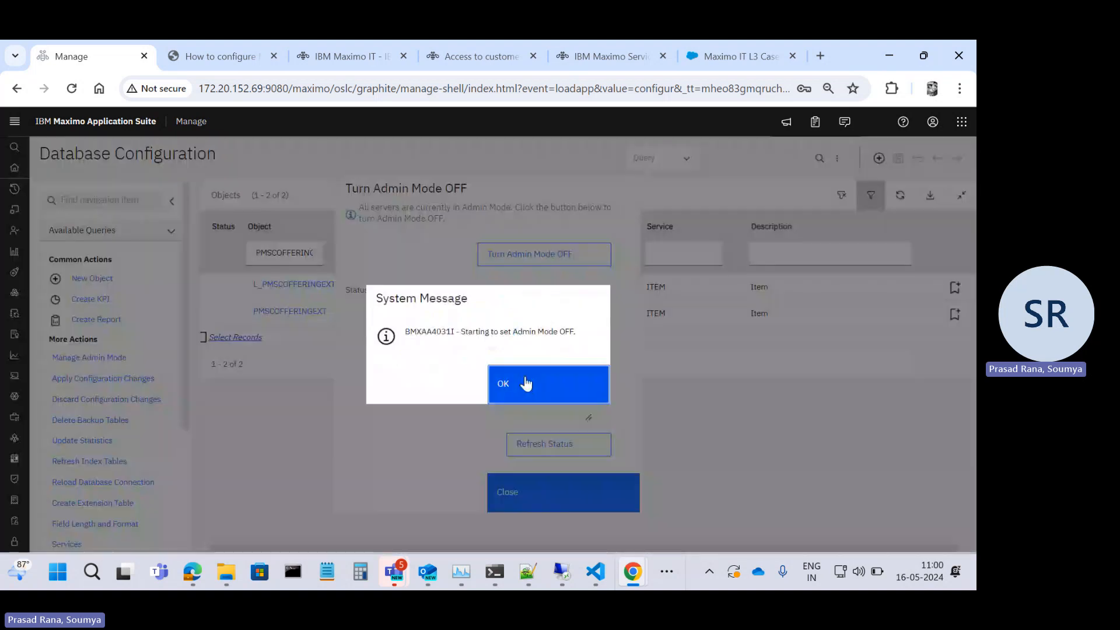
pyautogui.click(525, 377)
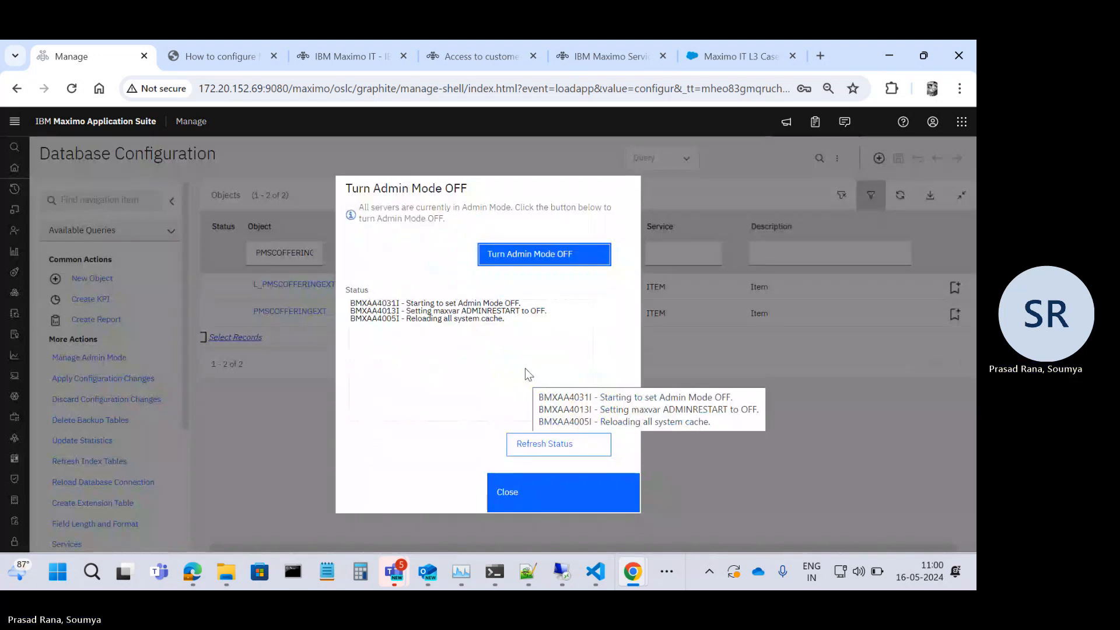
pyautogui.click(217, 54)
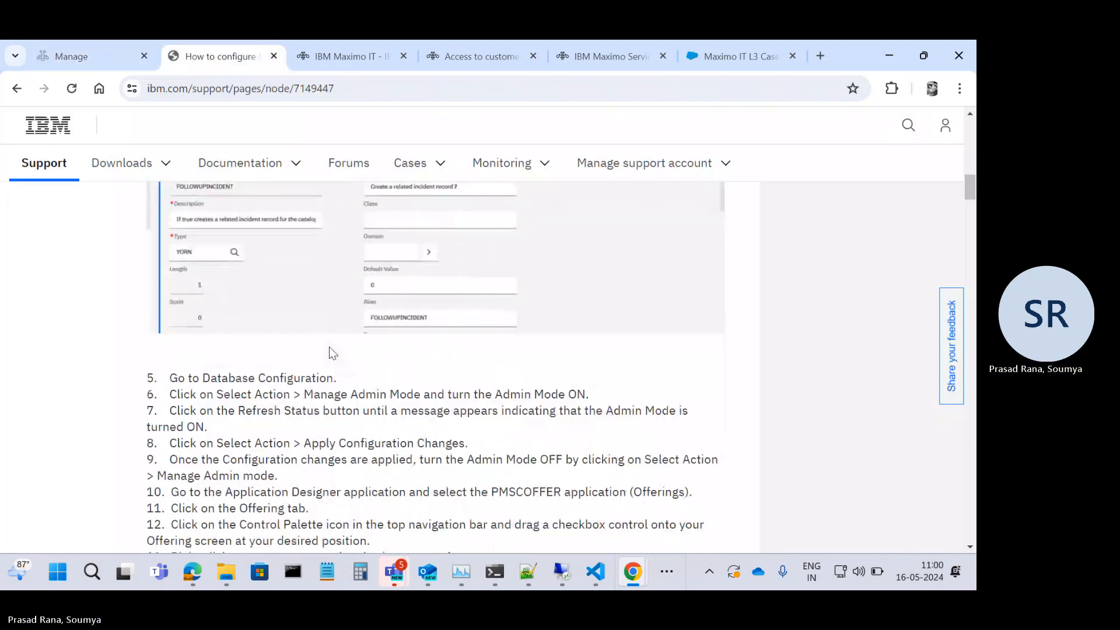
# Find the Application Designer instructions in the article and copy the application name PMSCOFFER.
pyautogui.scroll(-4, 329, 346)
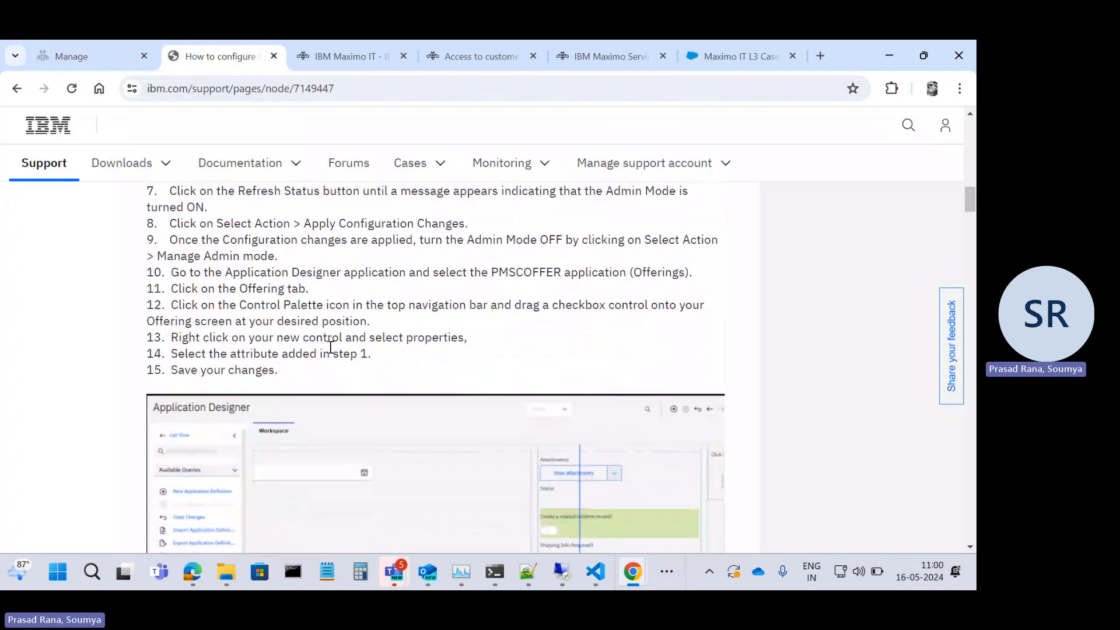
pyautogui.scroll(1, 330, 347)
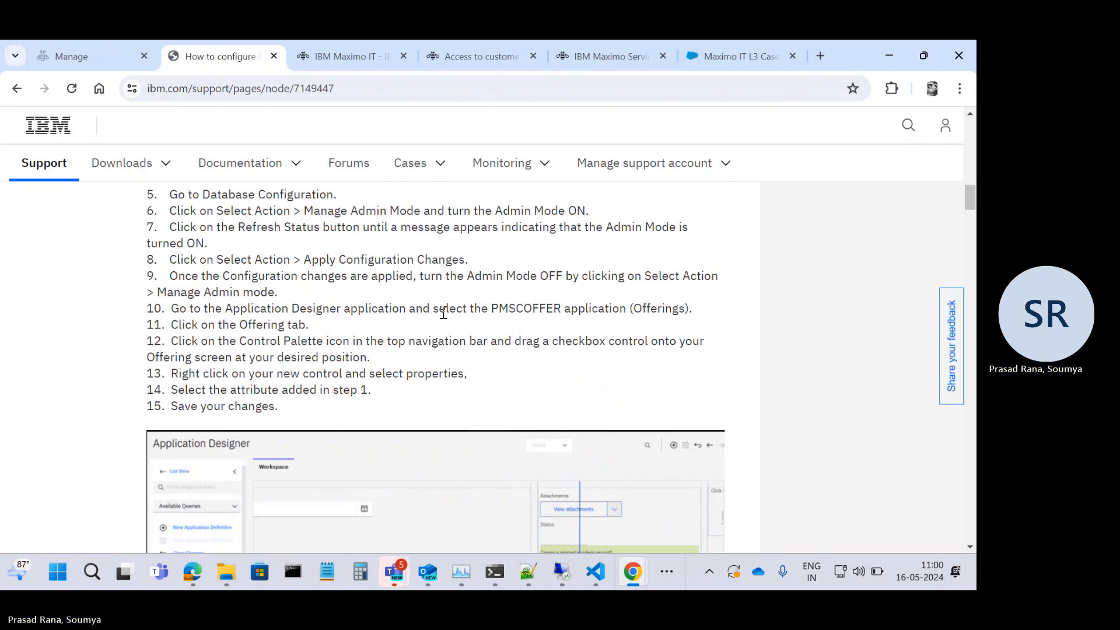
pyautogui.scroll(-2, 444, 313)
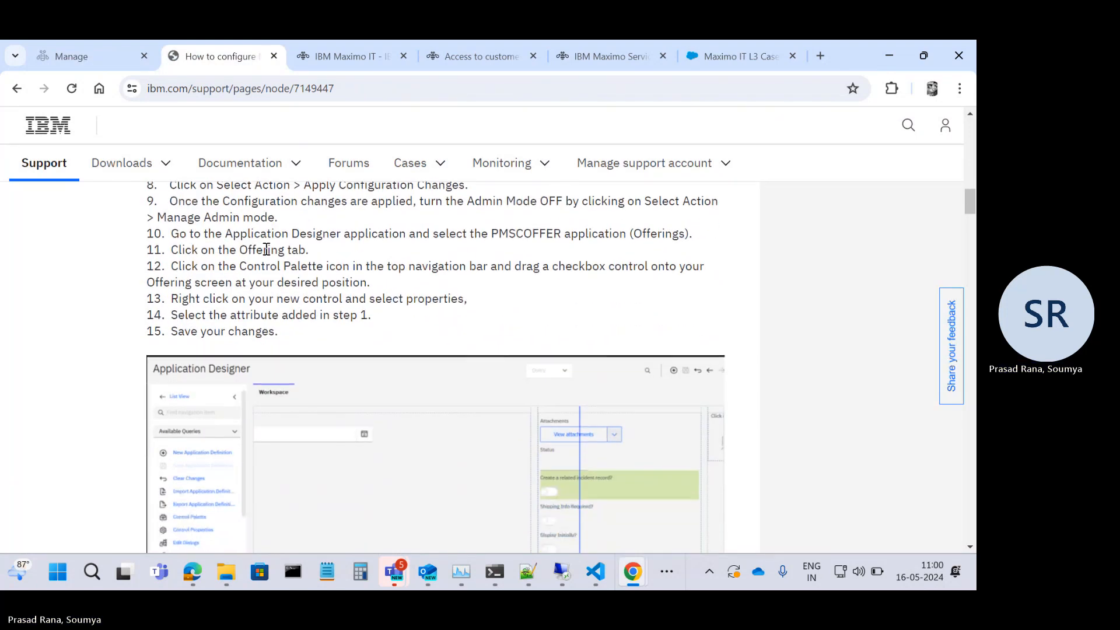
pyautogui.moveTo(340, 237); pyautogui.dragTo(280, 219)
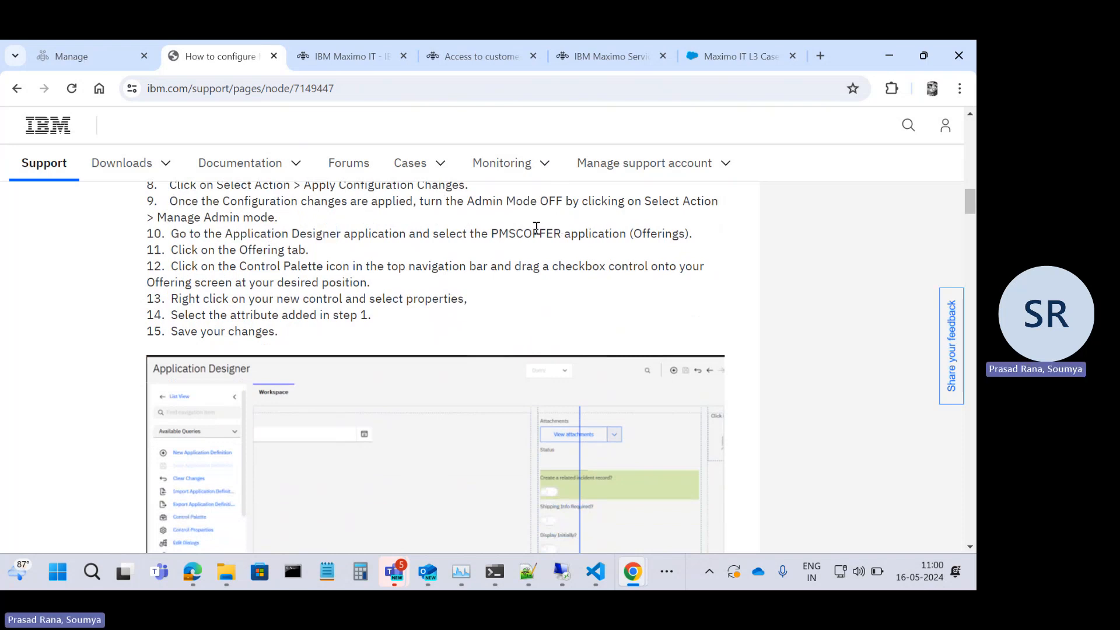
pyautogui.doubleClick(532, 232)
pyautogui.hotkey('ctrl', 'c')
# Return to Maximo Manage and open the Application Designer application.
pyautogui.click(59, 69)
pyautogui.click(539, 444)
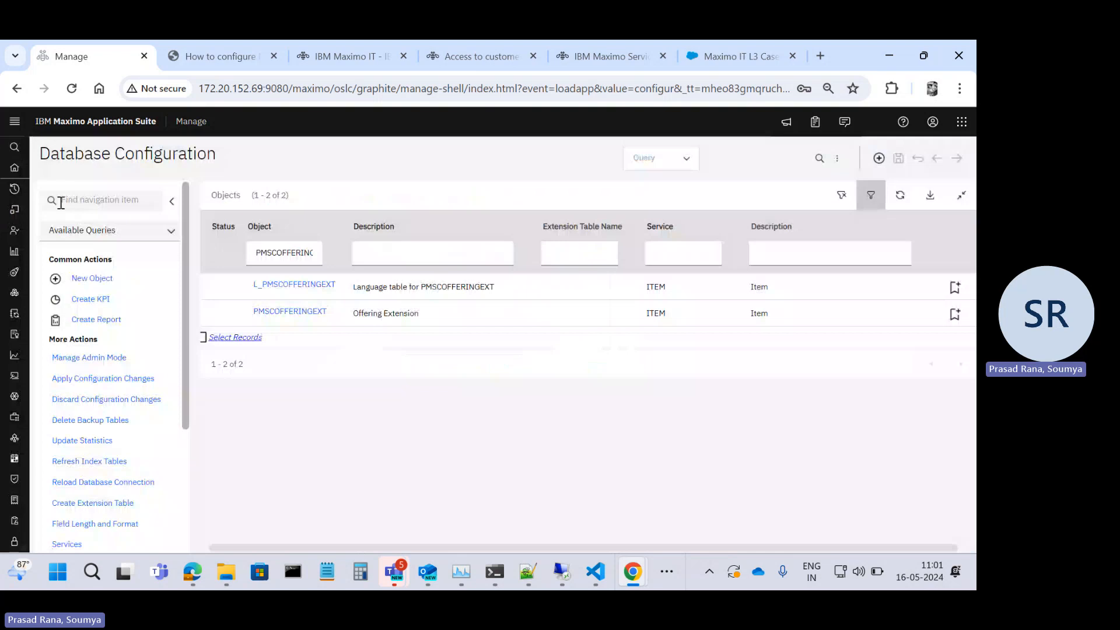
pyautogui.moveTo(45, 148)
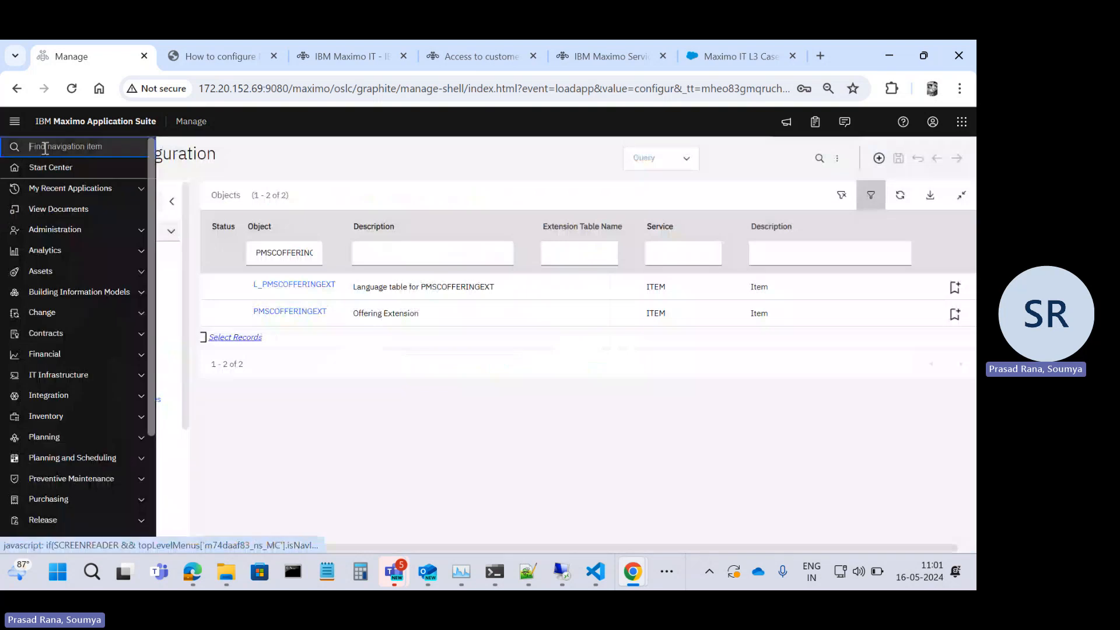
pyautogui.write('Appli')
pyautogui.click(82, 210)
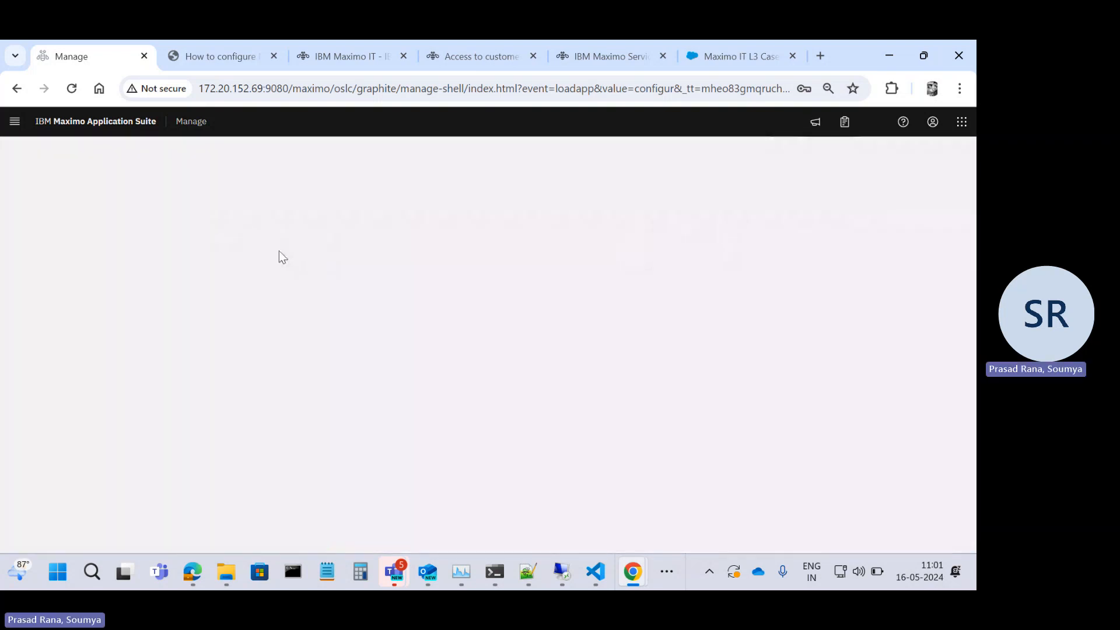
# Filter the applications by PMSCOFFER, open that definition and show its Offering tab.
pyautogui.click(286, 260)
pyautogui.hotkey('ctrl', 'v')
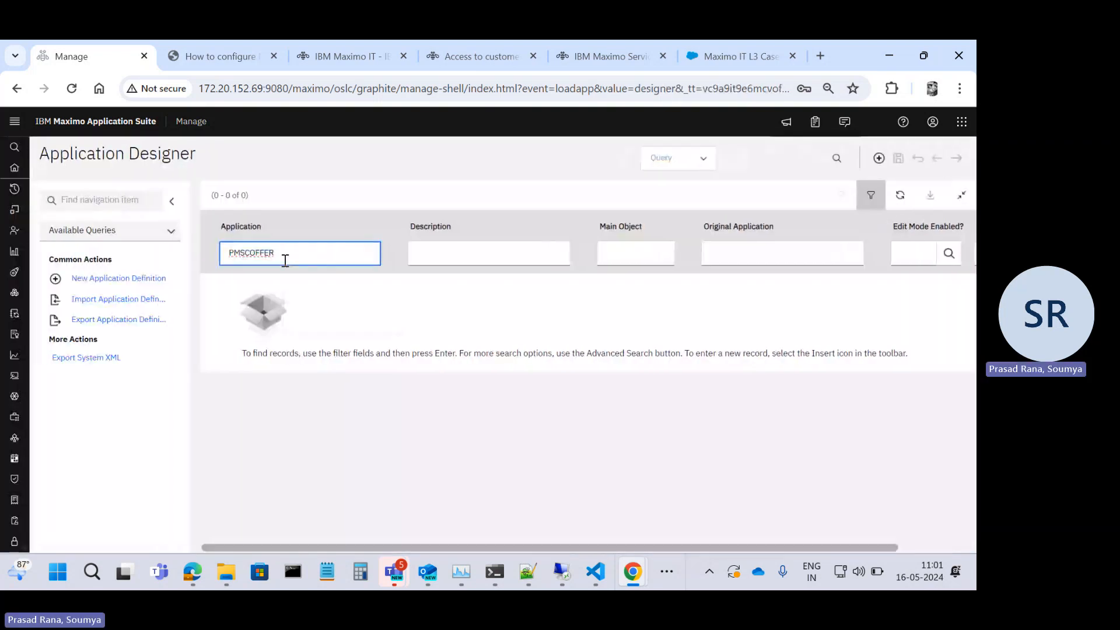
pyautogui.press('Return')
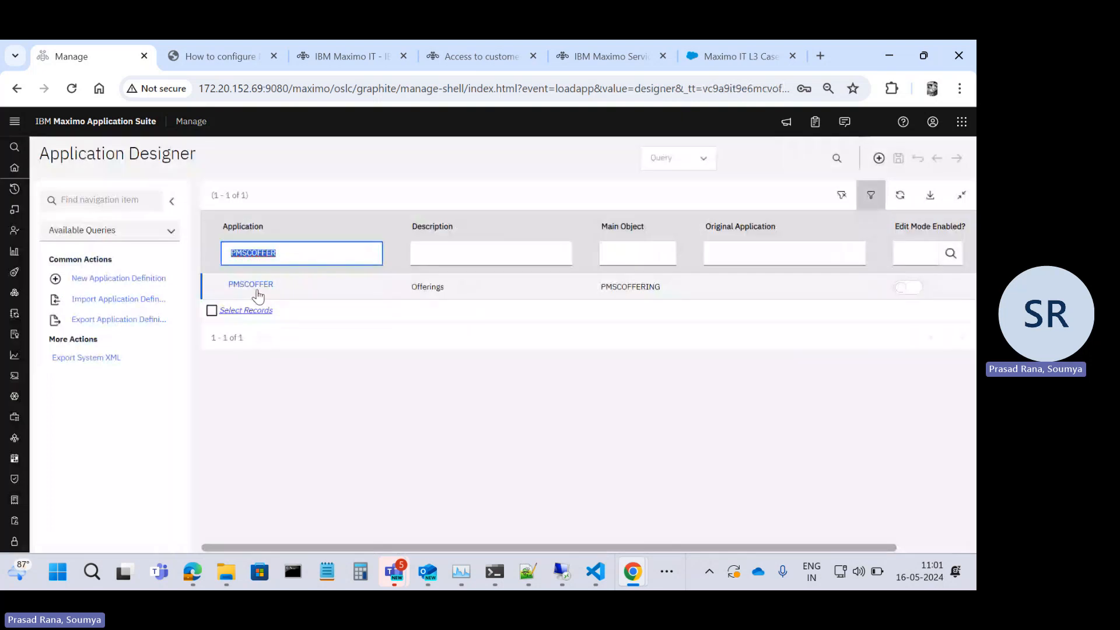
pyautogui.click(252, 292)
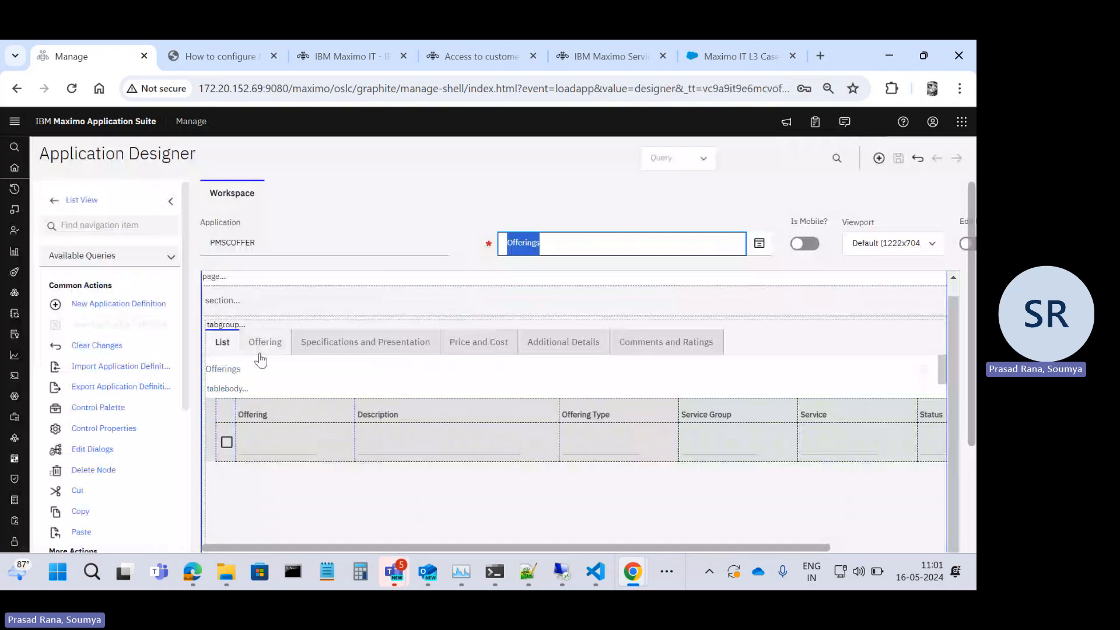
pyautogui.click(265, 355)
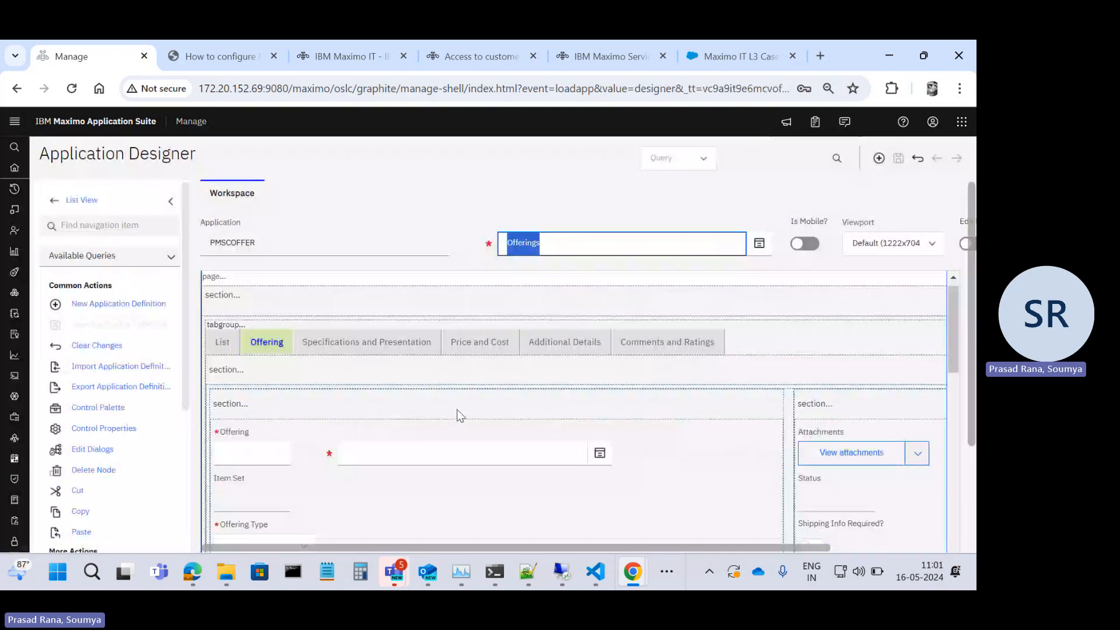
# Add a Checkbox control from the control palette between the Status and Shipping Info Required? fields, and close the palette.
pyautogui.scroll(-3, 458, 413)
pyautogui.scroll(3, 458, 415)
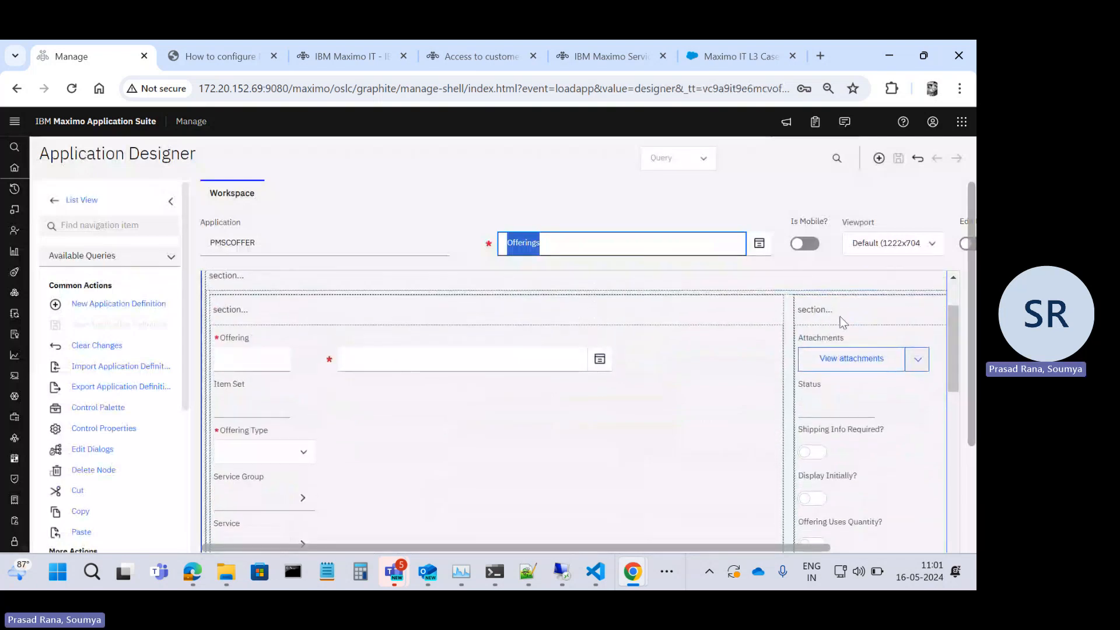
pyautogui.scroll(-1, 687, 406)
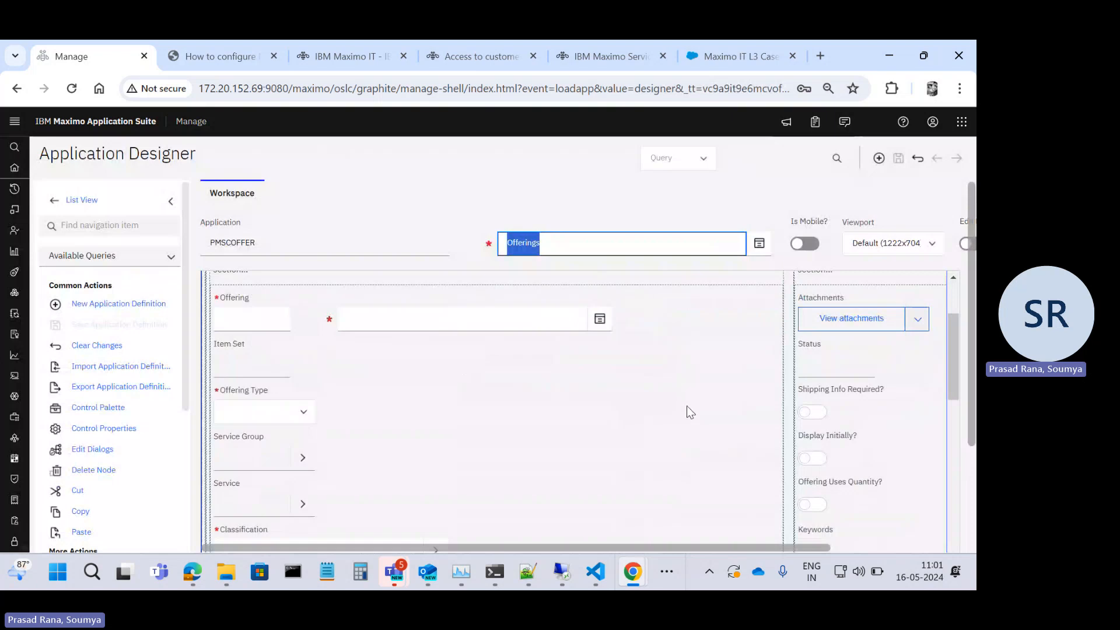
pyautogui.scroll(-1, 687, 405)
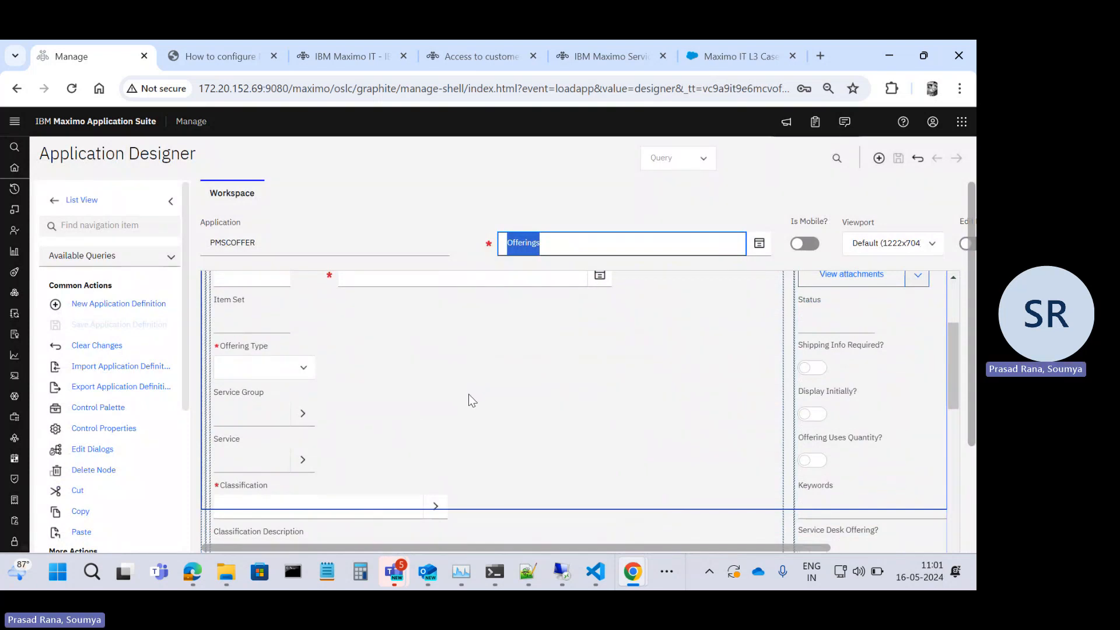
pyautogui.click(110, 408)
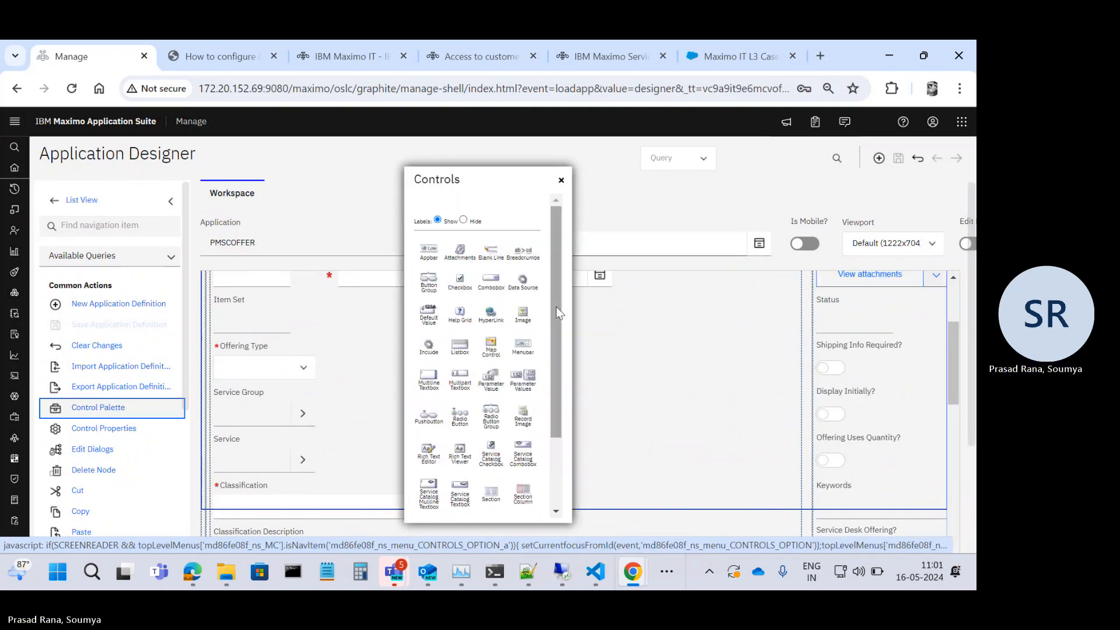
pyautogui.moveTo(555, 306); pyautogui.dragTo(579, 405)
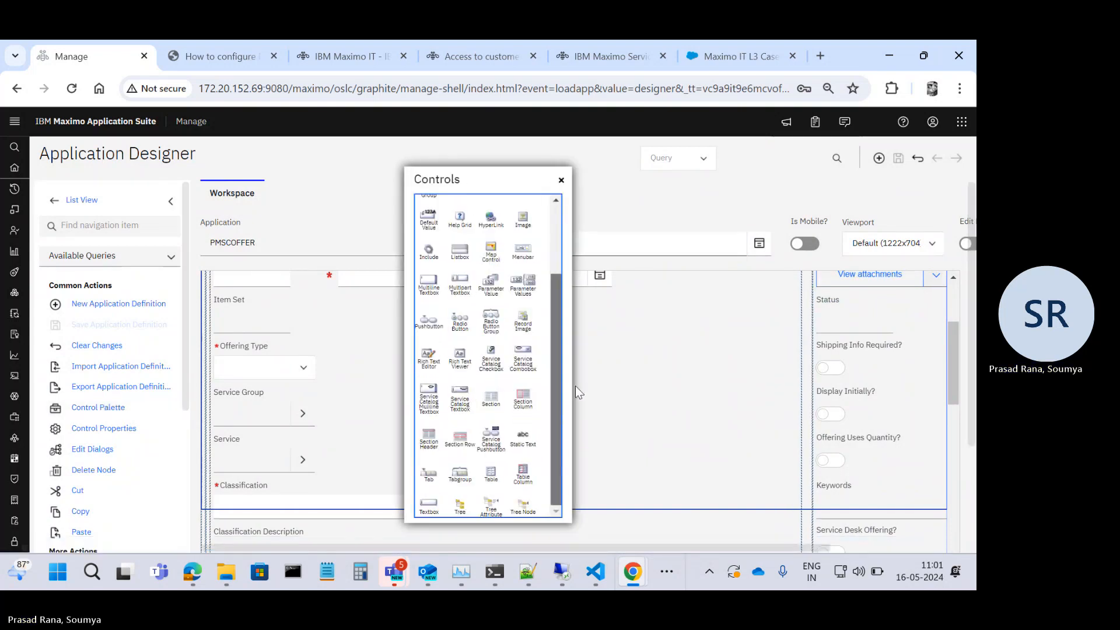
pyautogui.scroll(2, 458, 284)
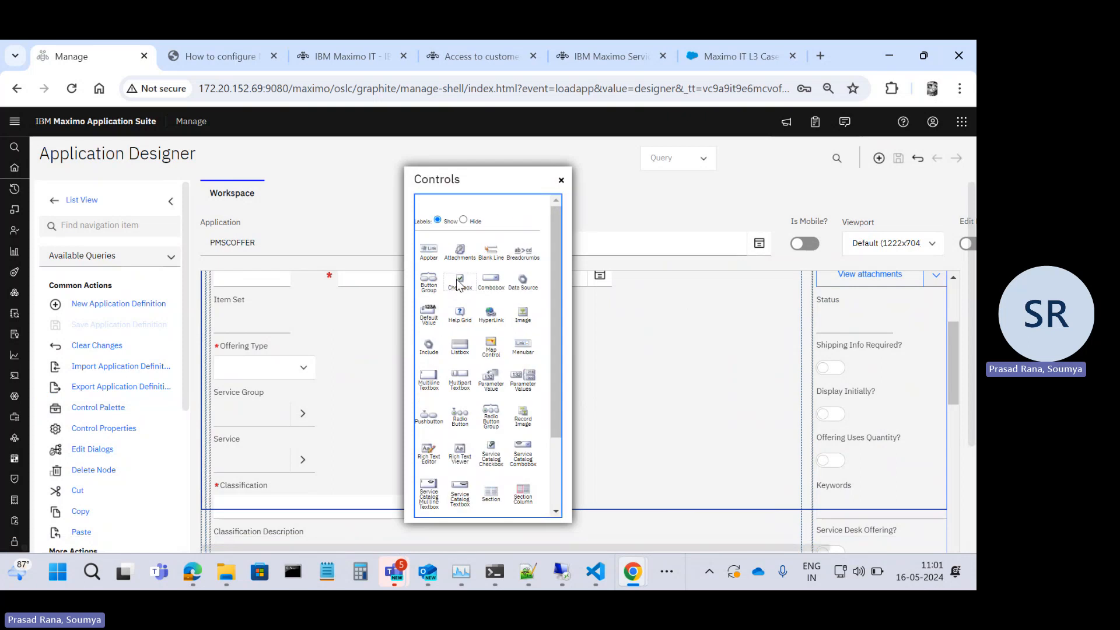
pyautogui.moveTo(459, 284); pyautogui.dragTo(906, 333)
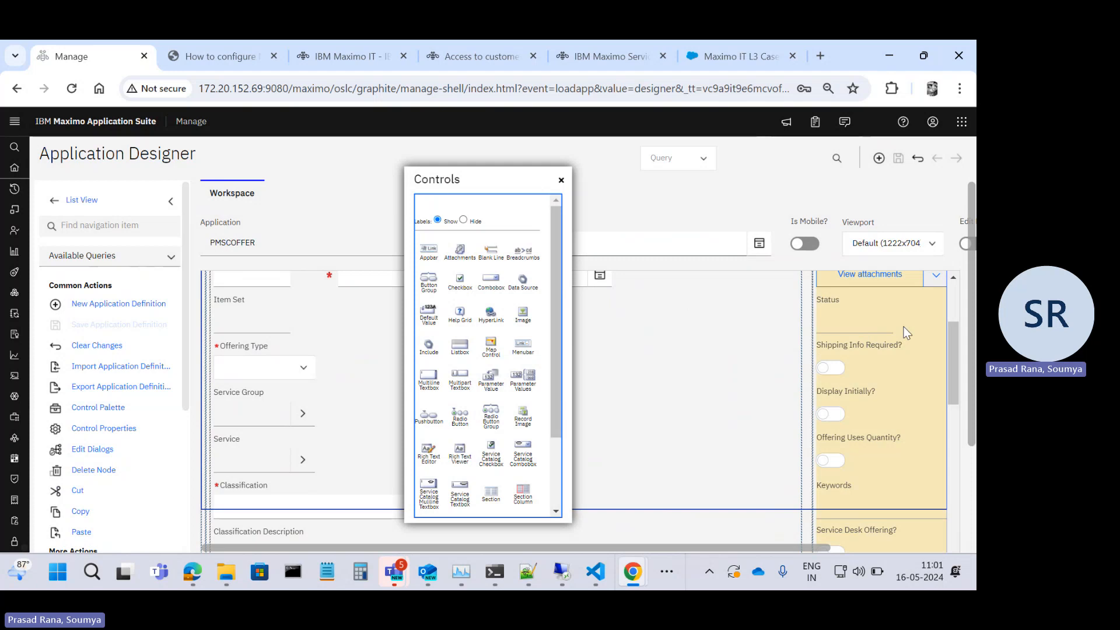
pyautogui.moveTo(907, 333); pyautogui.dragTo(869, 324)
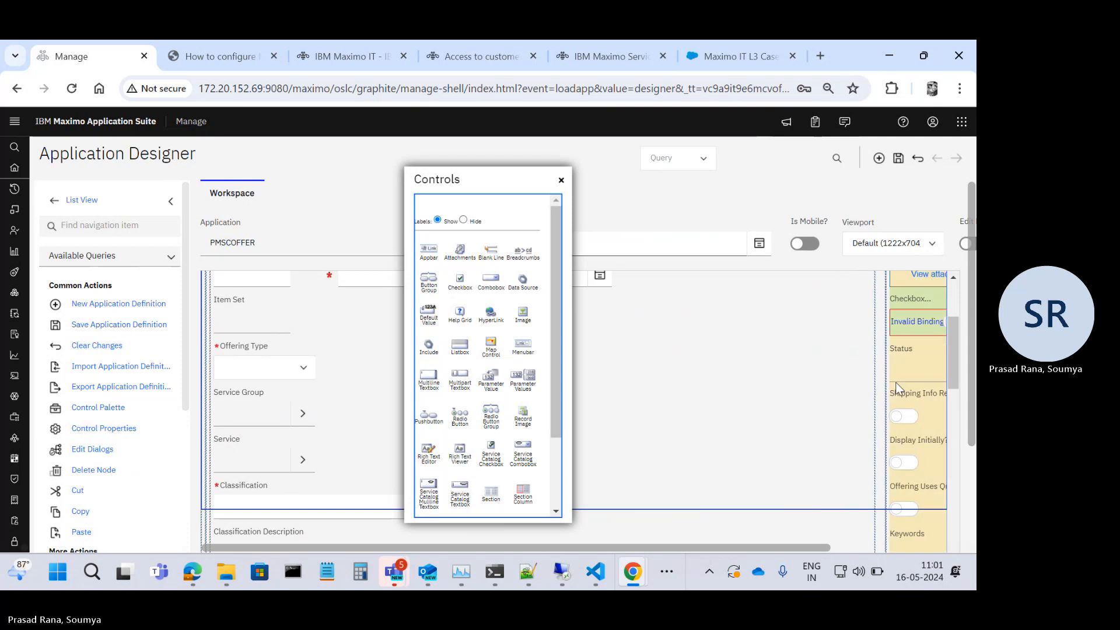
pyautogui.click(561, 181)
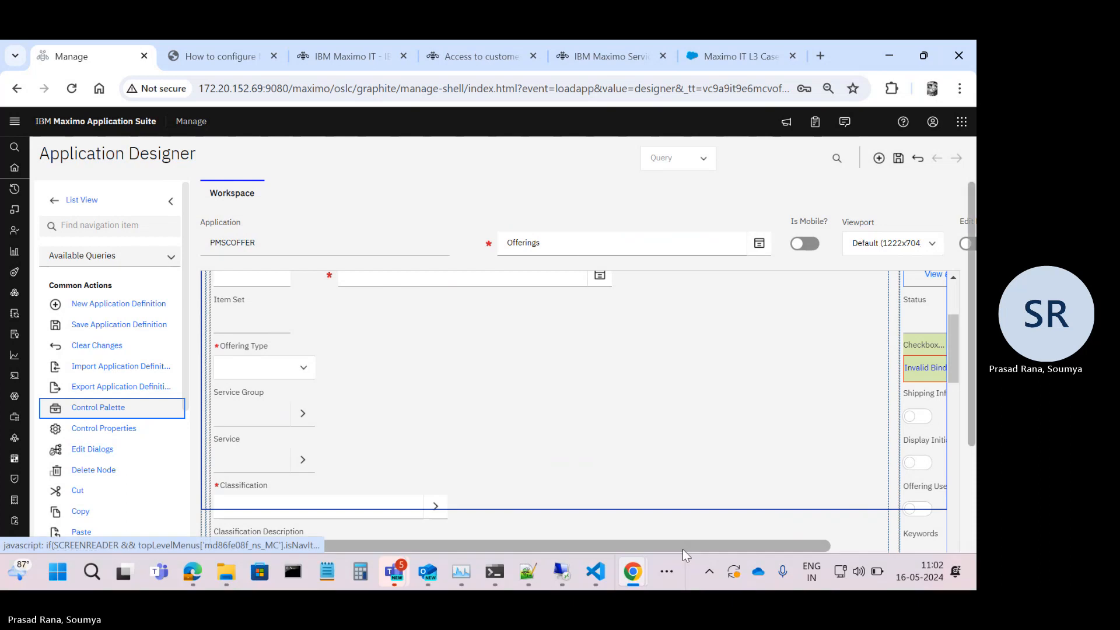
# Open the new checkbox's properties and bring up the value lookup for its attribute.
pyautogui.moveTo(733, 547); pyautogui.dragTo(867, 547)
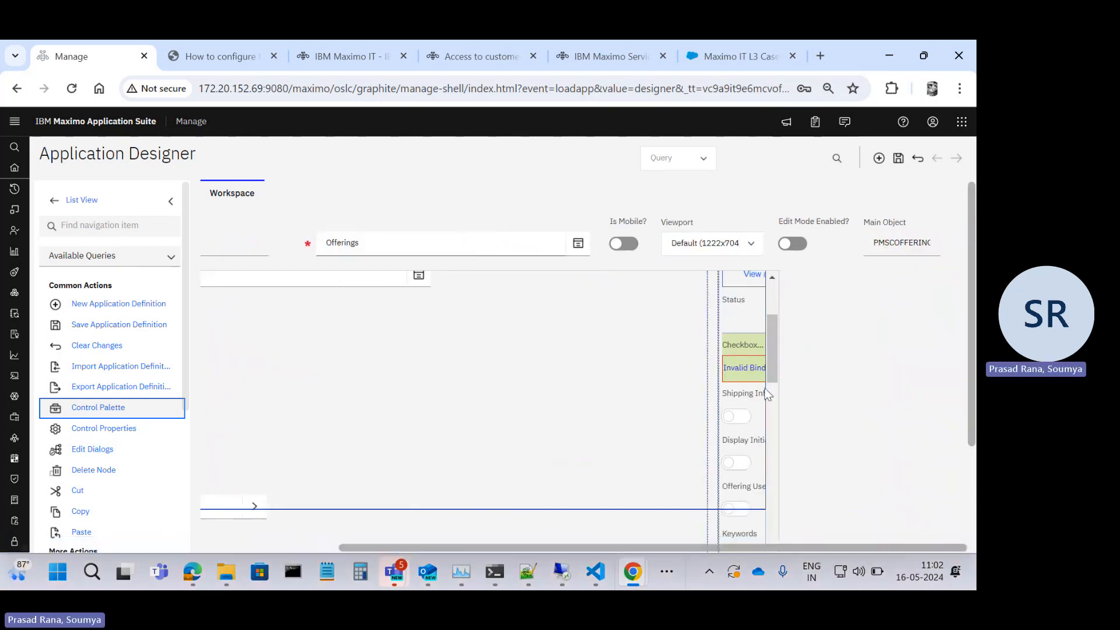
pyautogui.moveTo(771, 366)
pyautogui.mouseDown()
pyautogui.moveTo(778, 401)
pyautogui.moveTo(779, 347)
pyautogui.mouseUp()
pyautogui.scroll(-3, 968, 306)
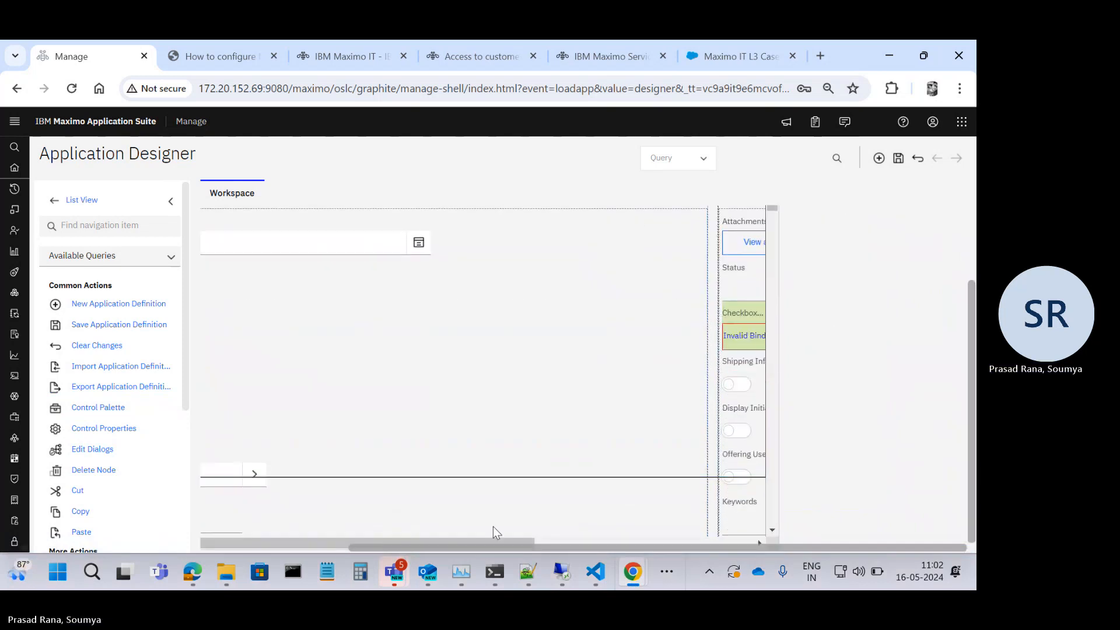
pyautogui.moveTo(498, 541); pyautogui.dragTo(587, 344)
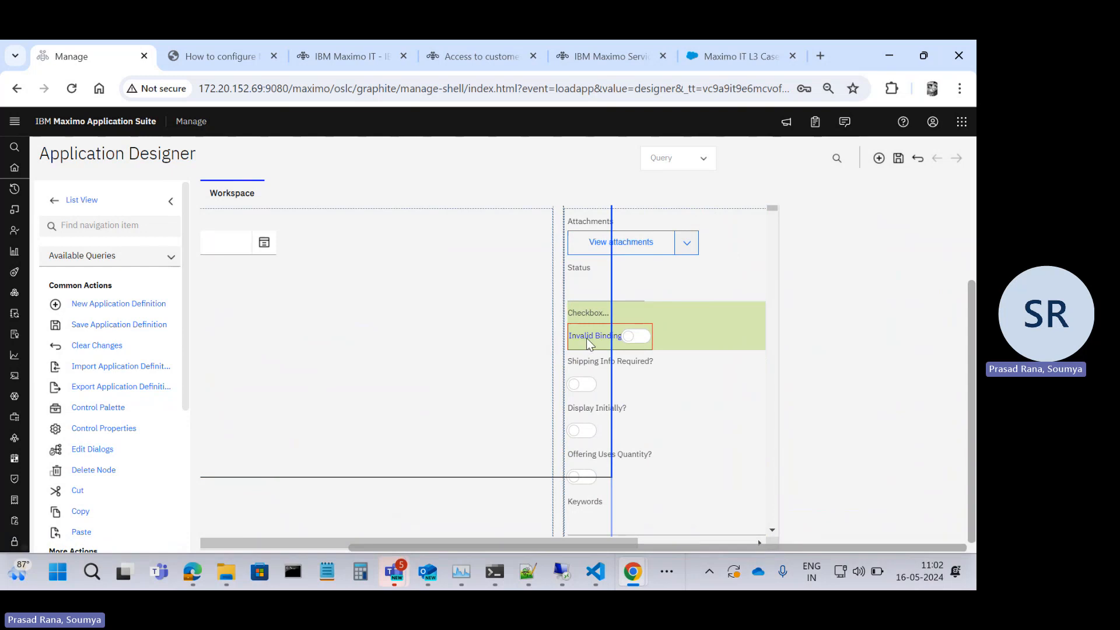
pyautogui.doubleClick(615, 354)
pyautogui.click(583, 397)
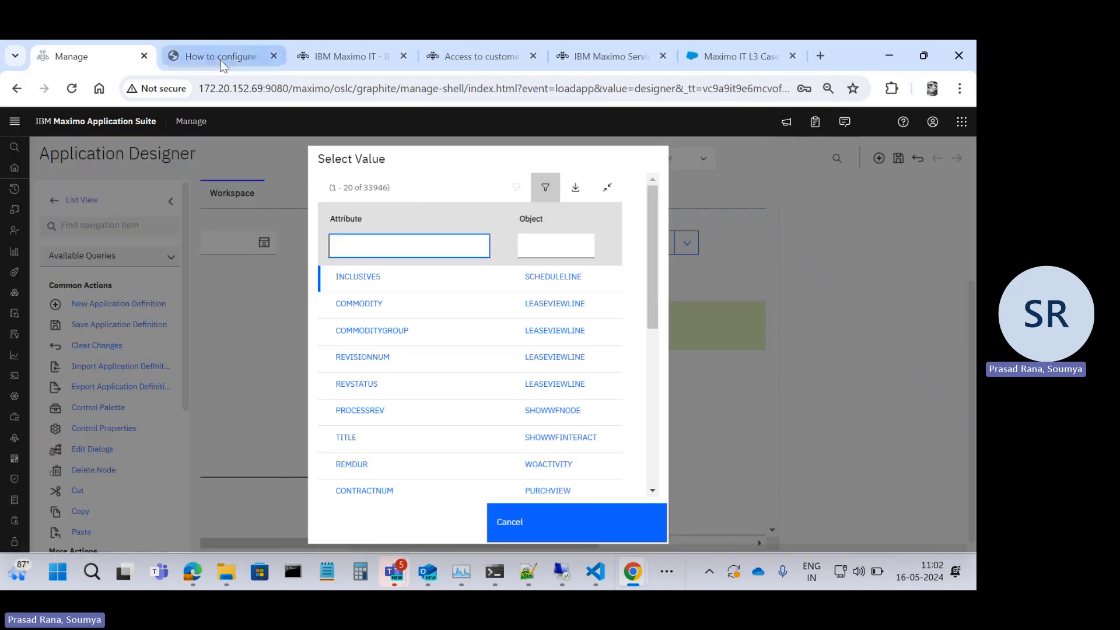
# Check the article's instructions and Checkbox Properties example for the attribute the checkbox should use.
pyautogui.click(231, 57)
pyautogui.scroll(-8, 456, 320)
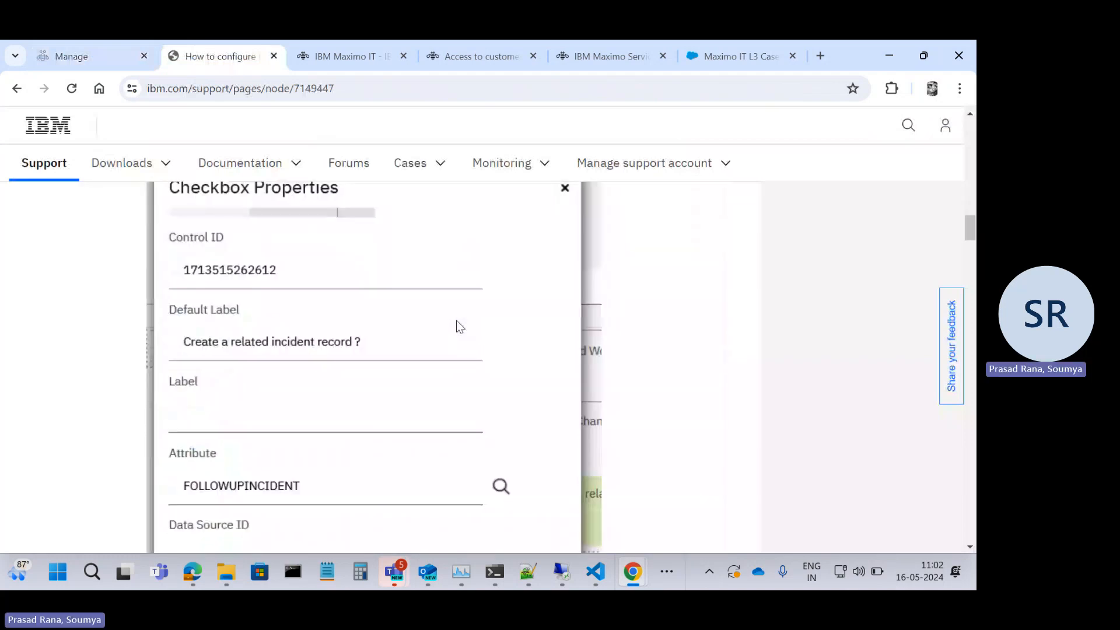
pyautogui.scroll(-9, 456, 320)
pyautogui.scroll(9, 310, 328)
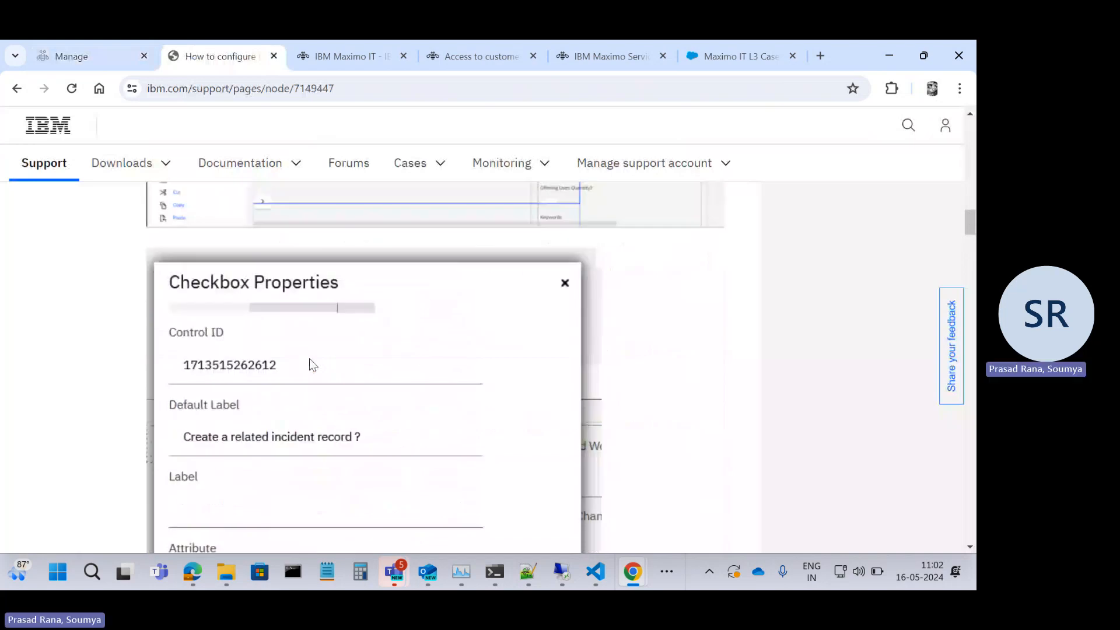
pyautogui.scroll(5, 310, 360)
pyautogui.scroll(2, 309, 358)
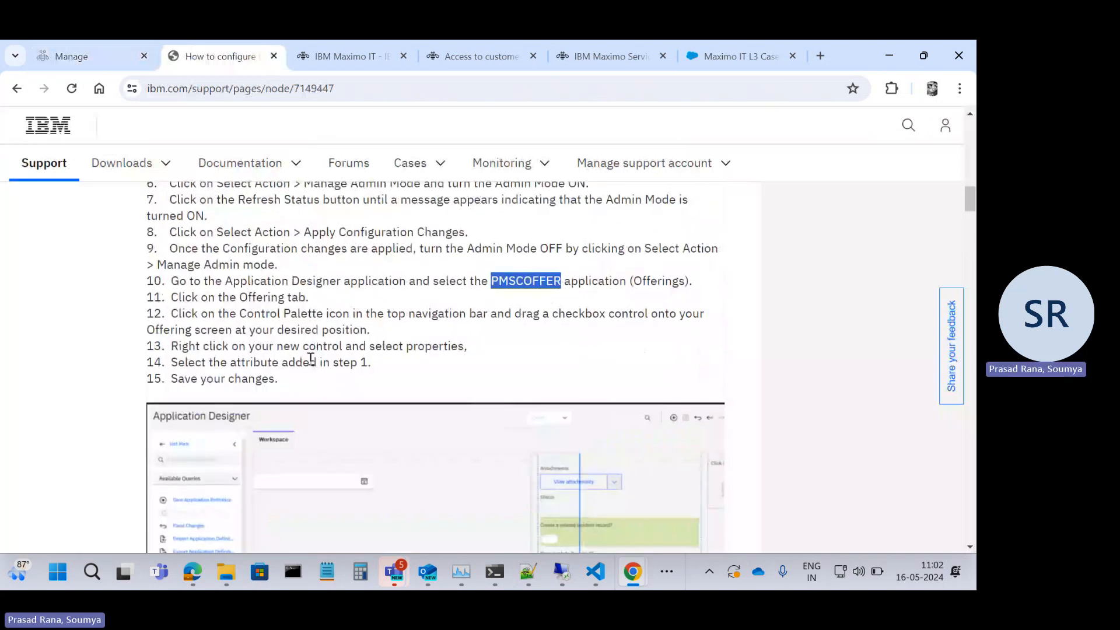
# Filter the attributes by FOLLOWUP, bind the checkbox to FOLLOWUPINCIDENT of the PMSCOFFERING object, and save the application definition.
pyautogui.click(93, 56)
pyautogui.click(419, 240)
pyautogui.write('F')
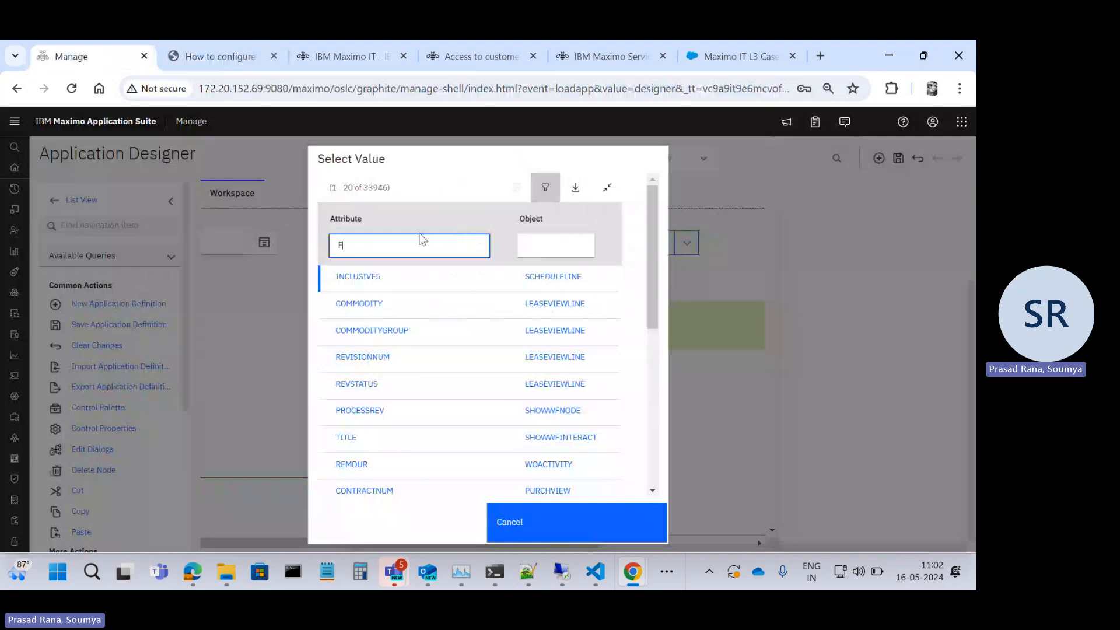
pyautogui.write('OOLOWUP')
pyautogui.press('Return')
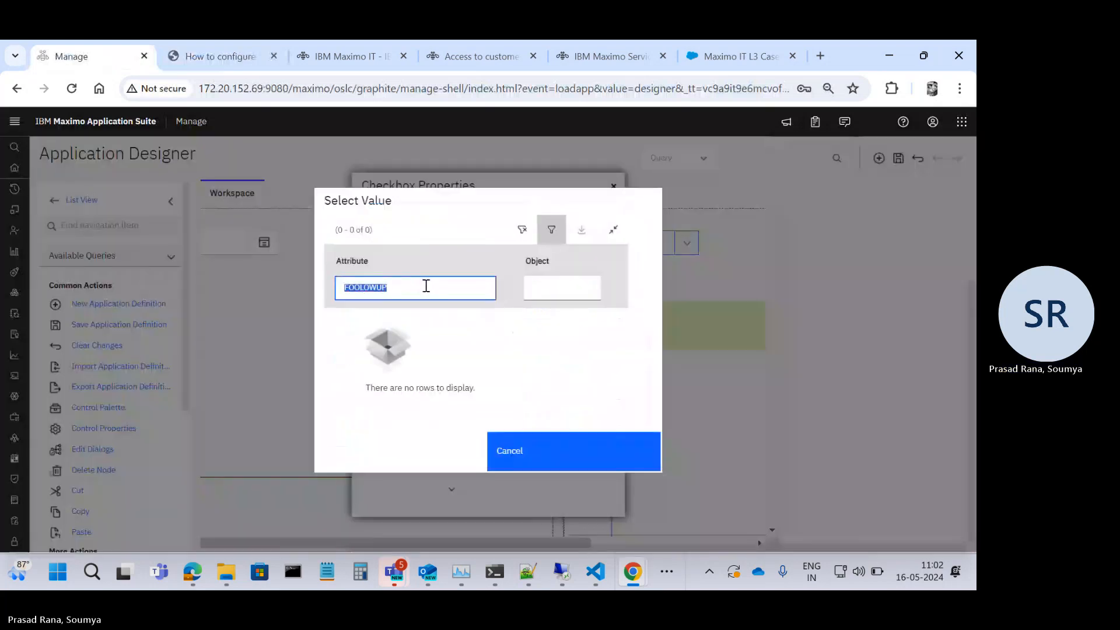
pyautogui.write('FOLLOWUP')
pyautogui.press('Return')
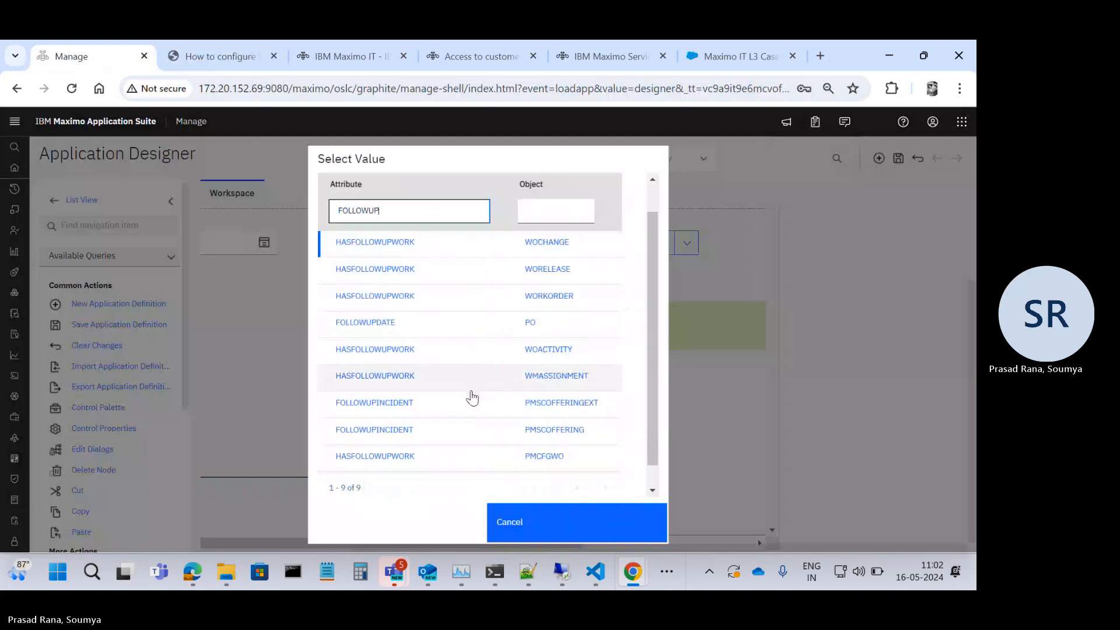
pyautogui.click(387, 431)
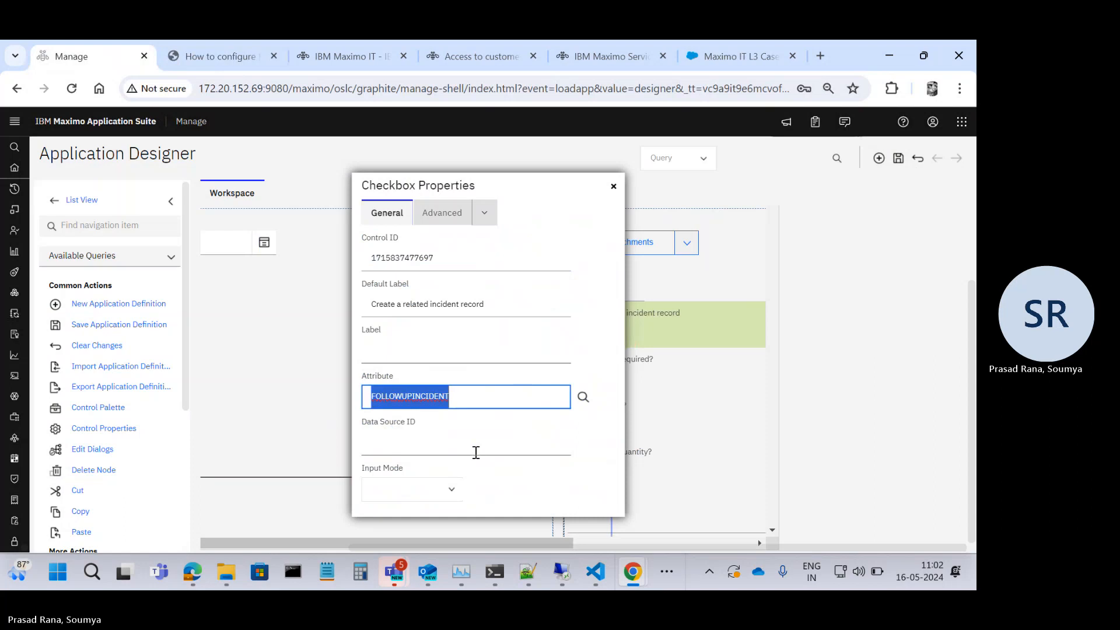
pyautogui.click(613, 186)
pyautogui.click(901, 166)
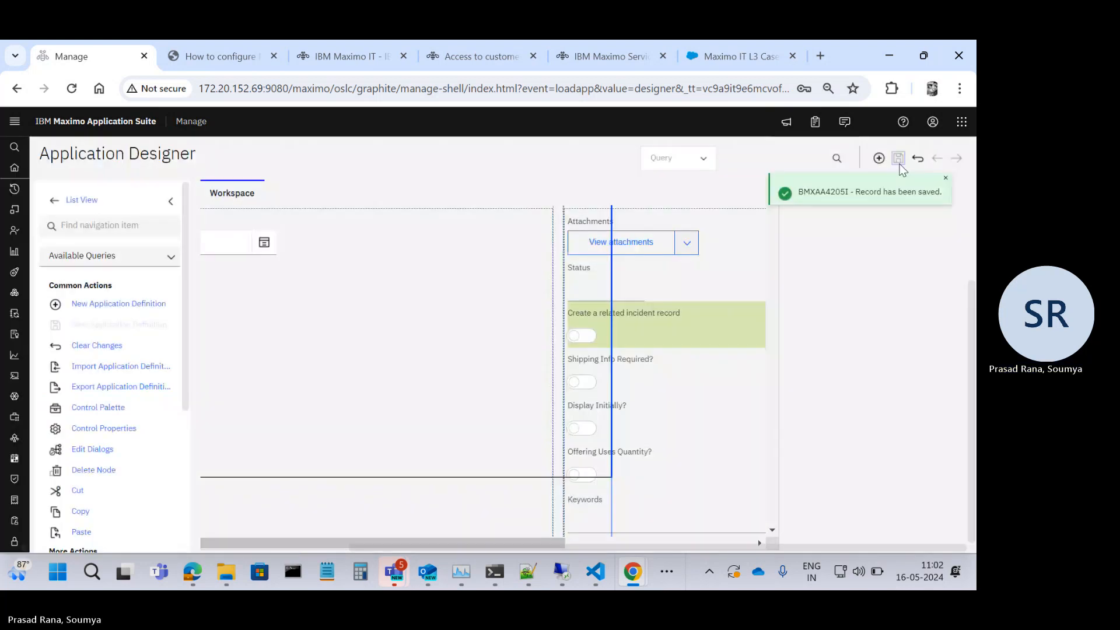
# Leave the PMSCOFFER application definition and open the Offerings application.
pyautogui.click(74, 202)
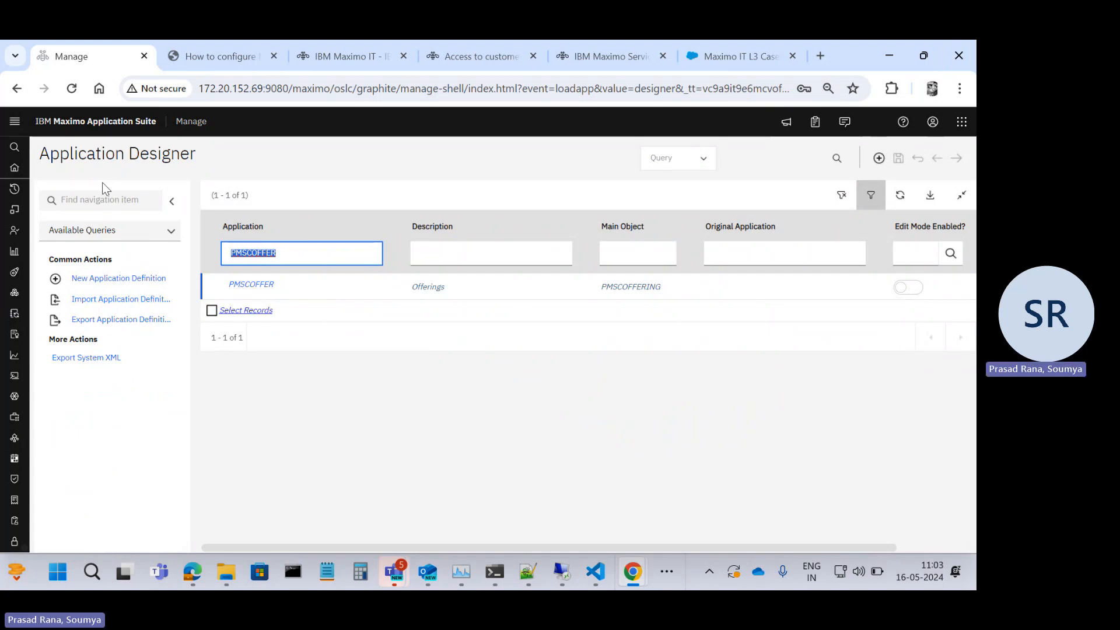
pyautogui.click(41, 148)
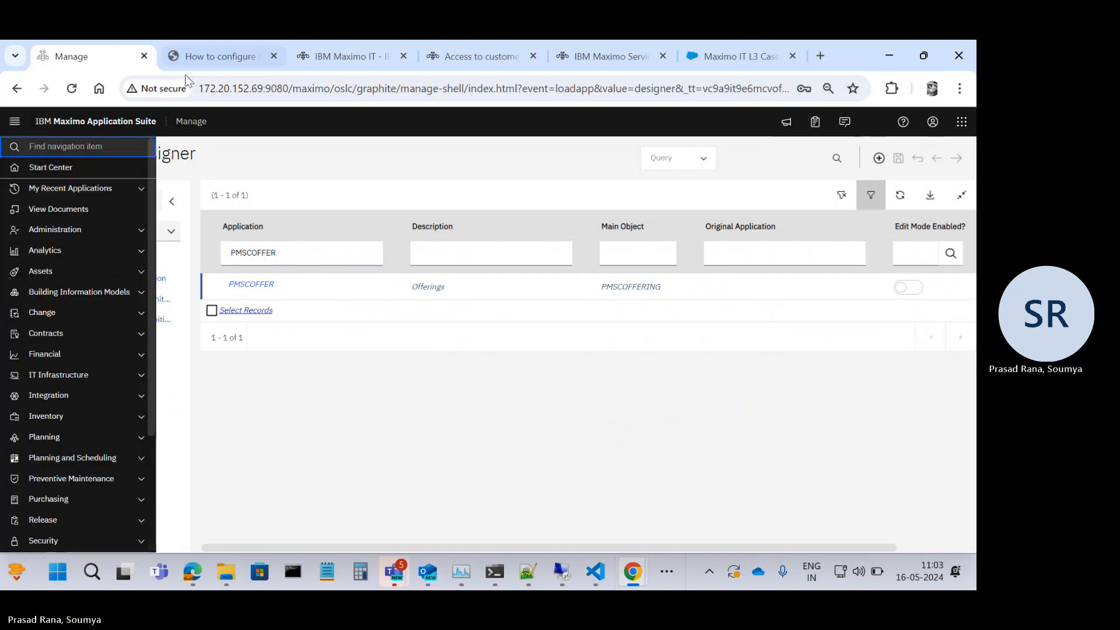
pyautogui.write('Offer')
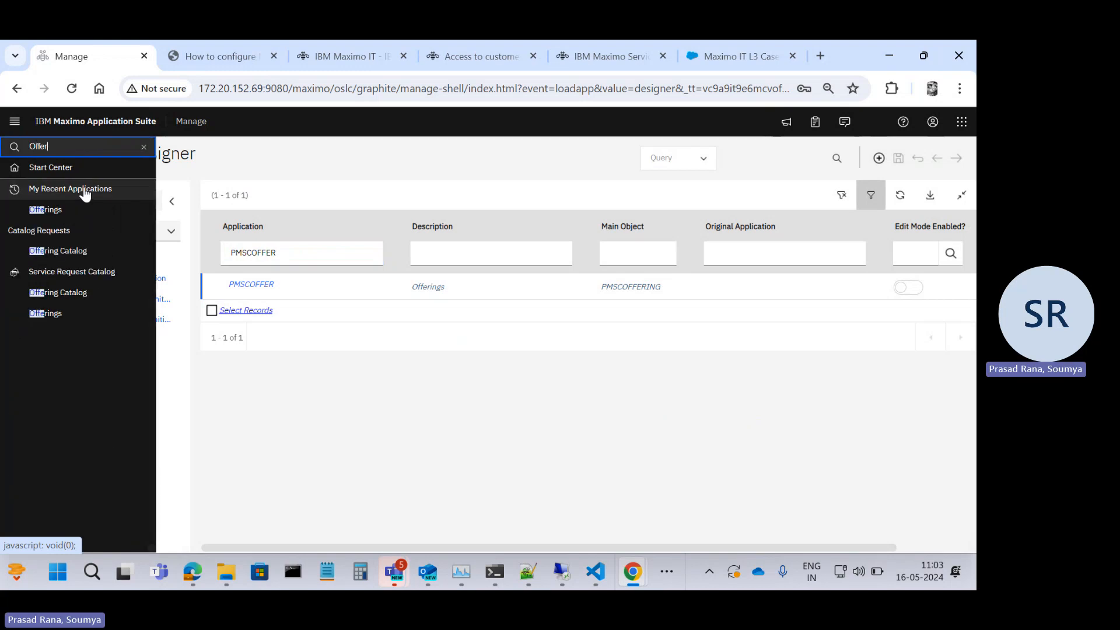
pyautogui.write('ing')
pyautogui.press('Down')
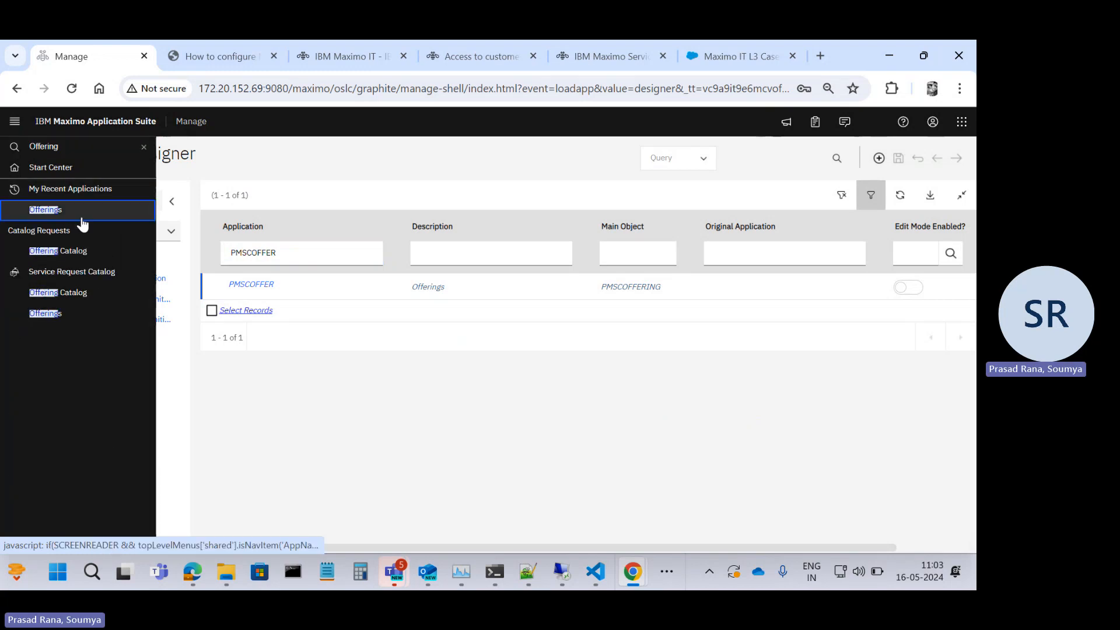
pyautogui.click(82, 219)
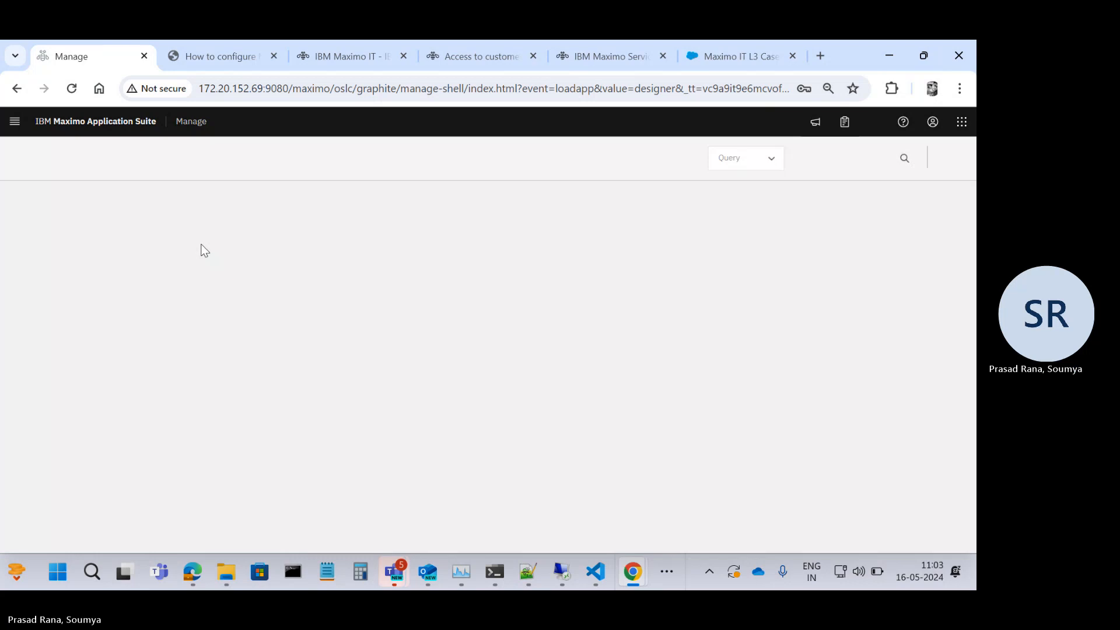
# Start a new offering to check for the "Create a related incident record?" checkbox, and return to the list without saving.
pyautogui.click(114, 280)
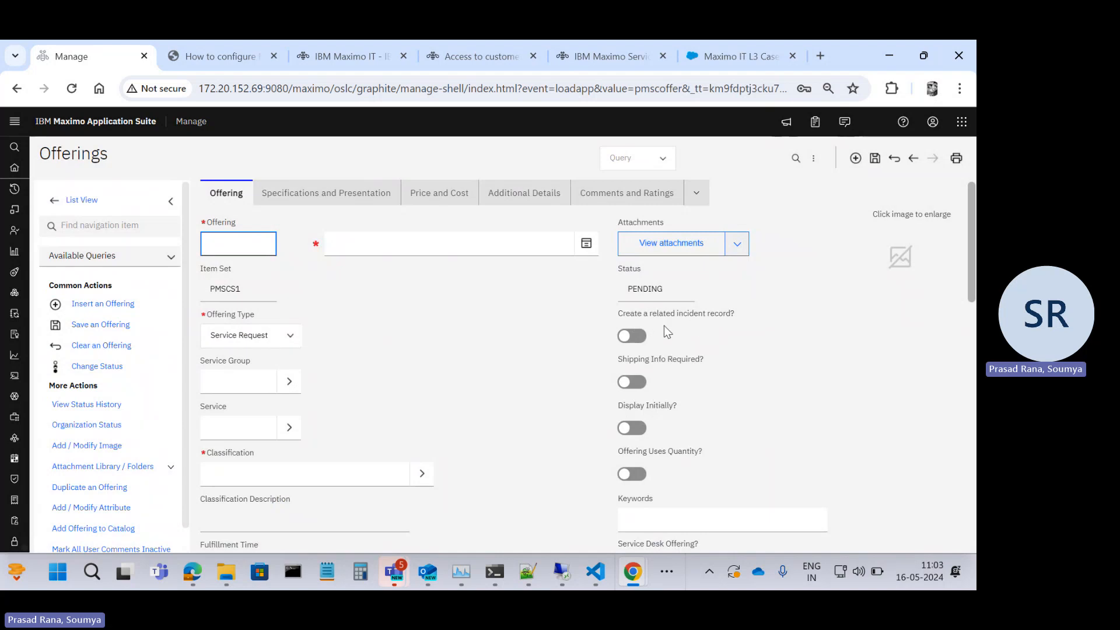
pyautogui.click(61, 202)
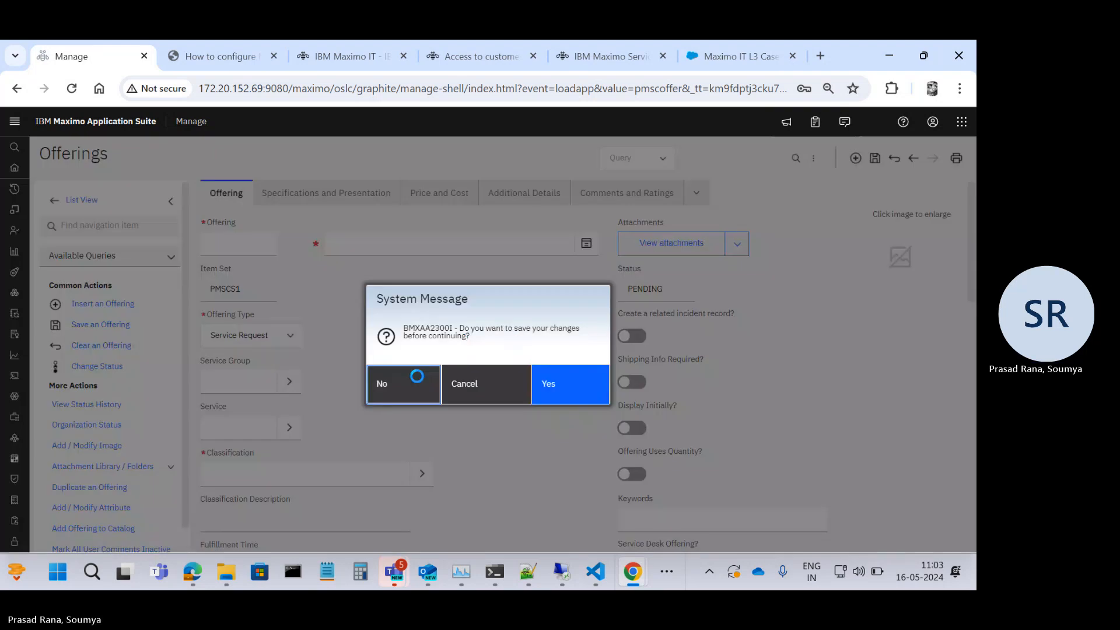
pyautogui.click(415, 377)
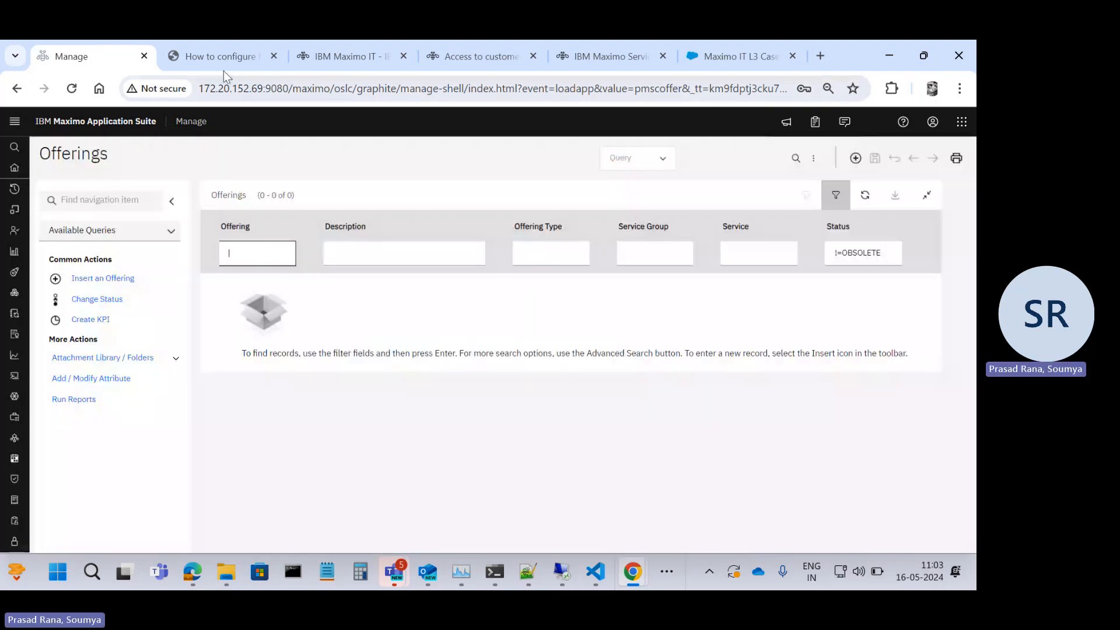
# Check the article's launch point instructions and open the Automation Scripts application in Maximo.
pyautogui.click(223, 69)
pyautogui.scroll(-15, 446, 327)
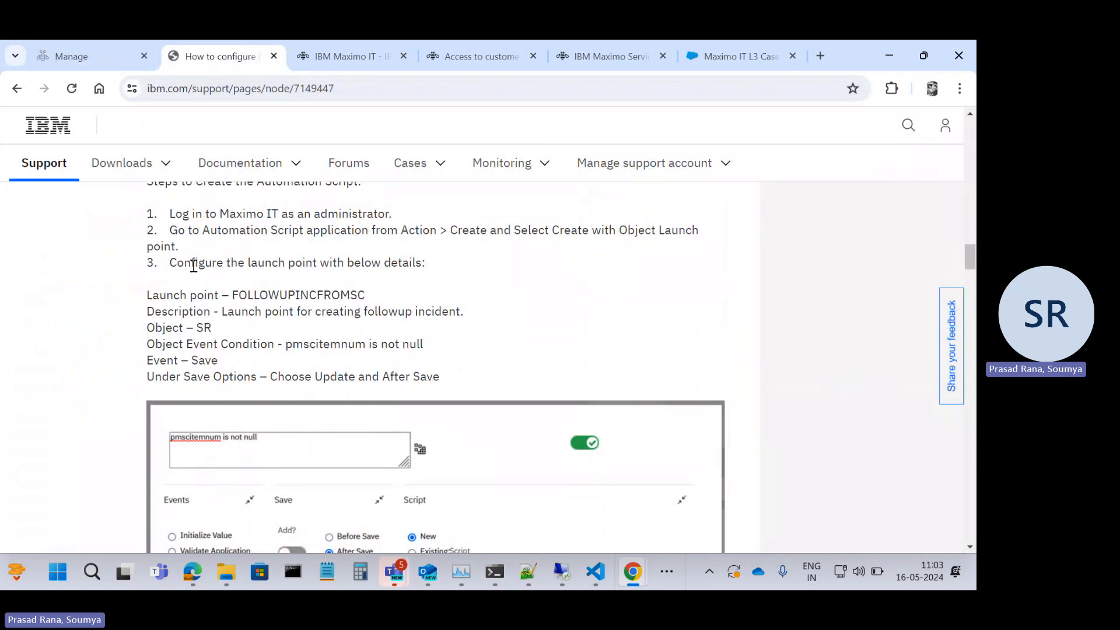
pyautogui.scroll(-1, 377, 369)
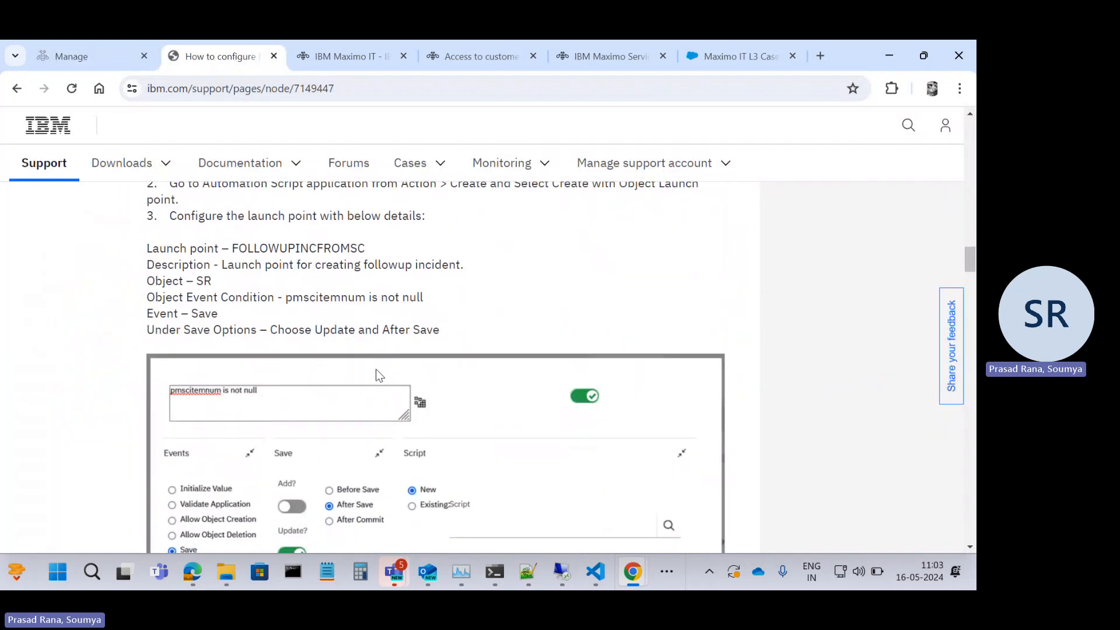
pyautogui.click(75, 57)
pyautogui.click(14, 121)
pyautogui.write('Auti')
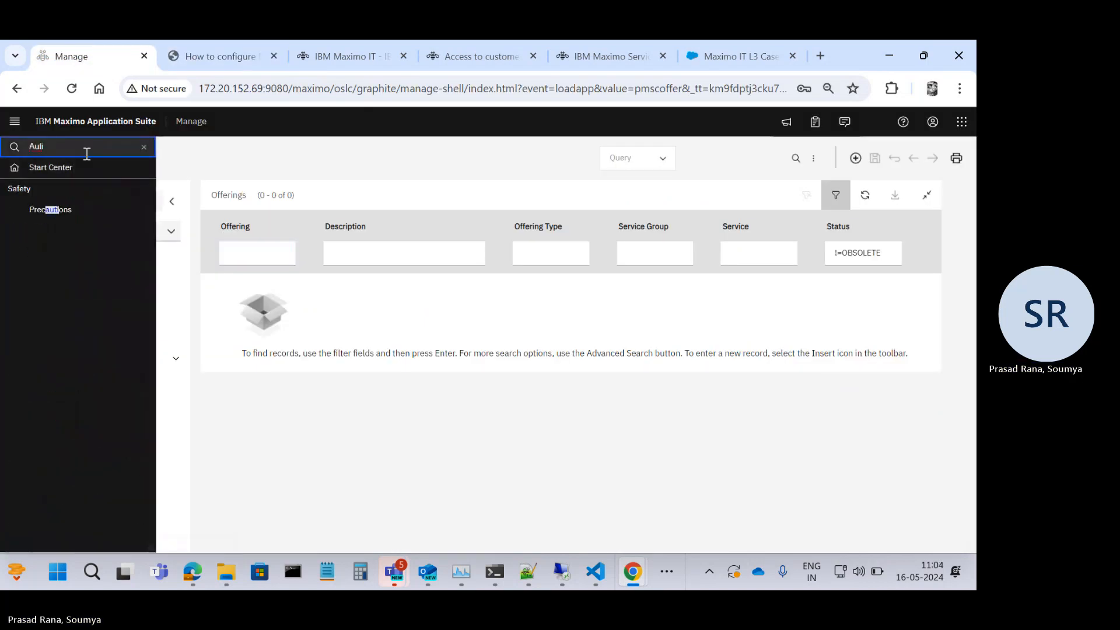
pyautogui.press('BackSpace')
pyautogui.write('o')
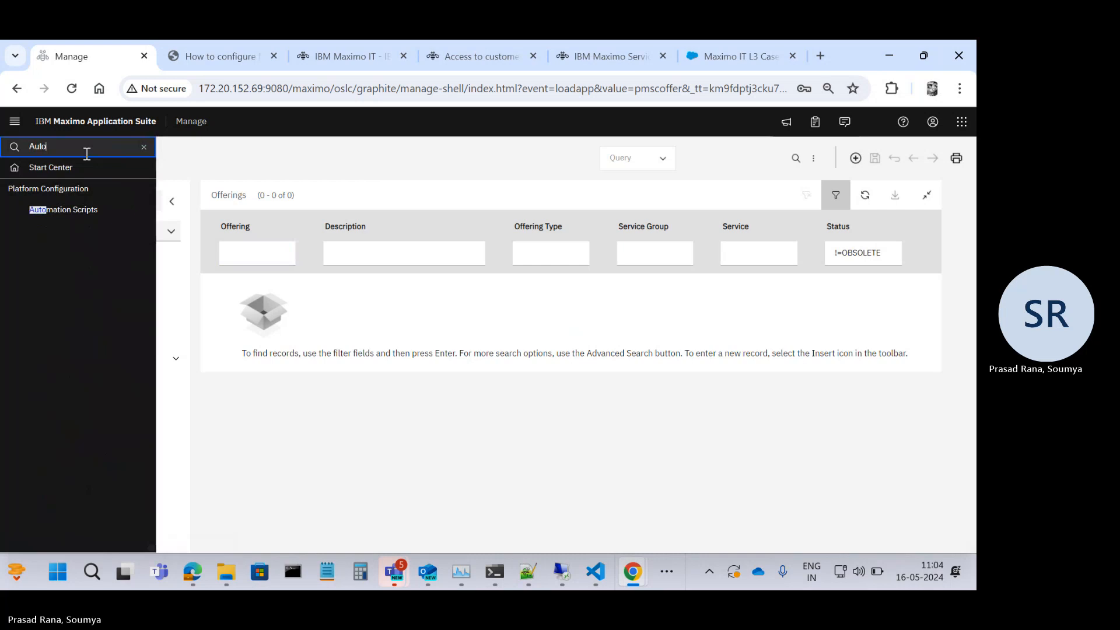
pyautogui.click(81, 209)
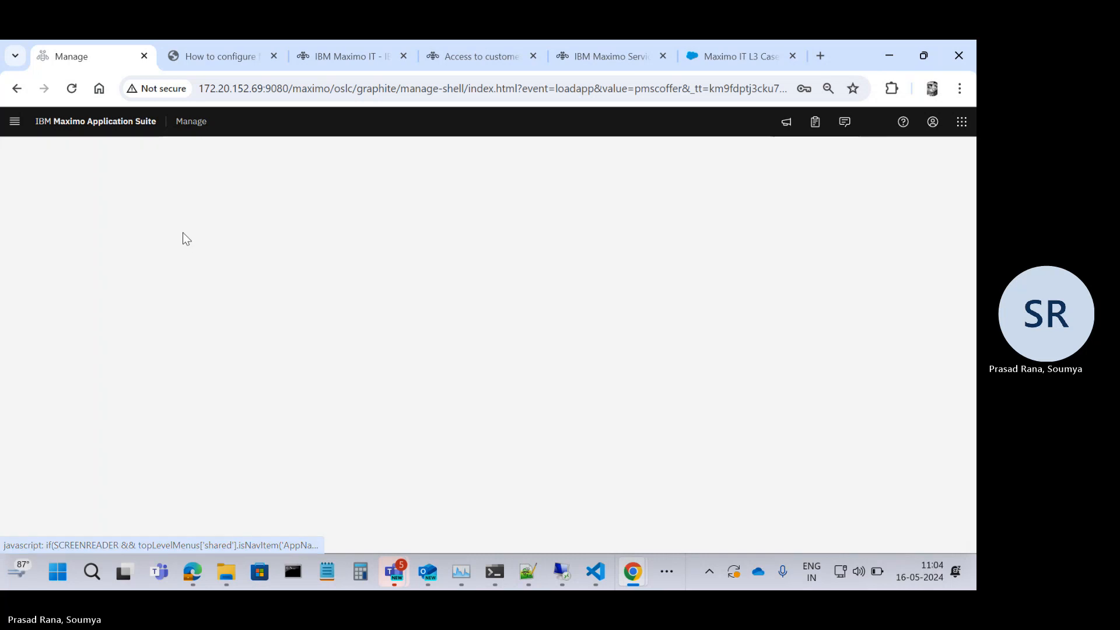
# Start a script with an object launch point named FOLLOWUPINCFROMSC, described as "Launch point for creating followup incident.", copying both values from the article.
pyautogui.click(165, 338)
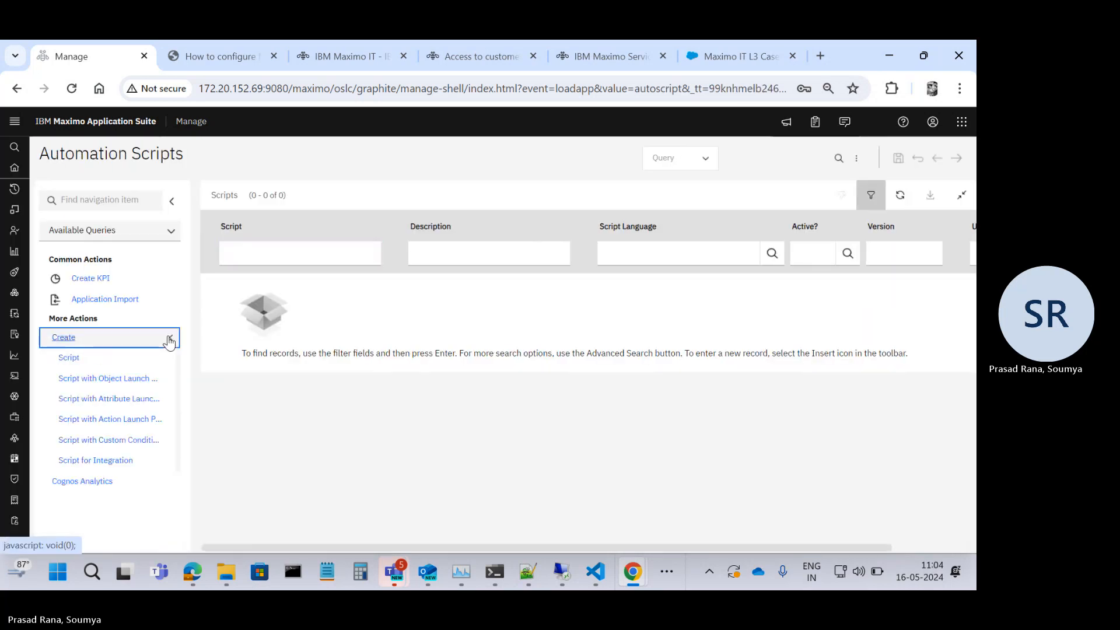
pyautogui.click(130, 379)
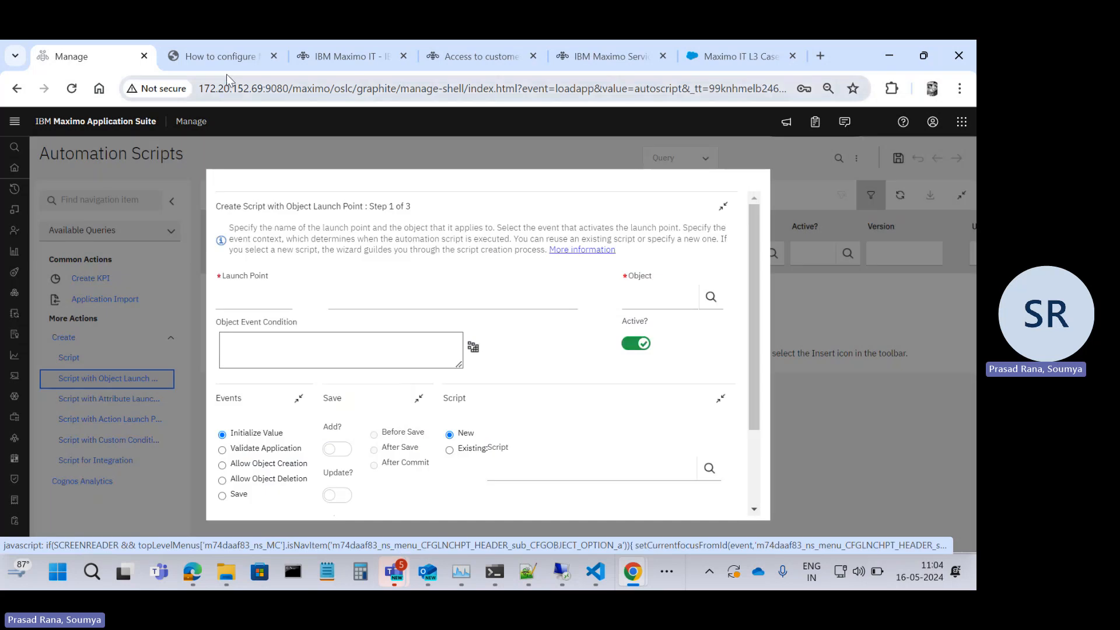
pyautogui.click(224, 57)
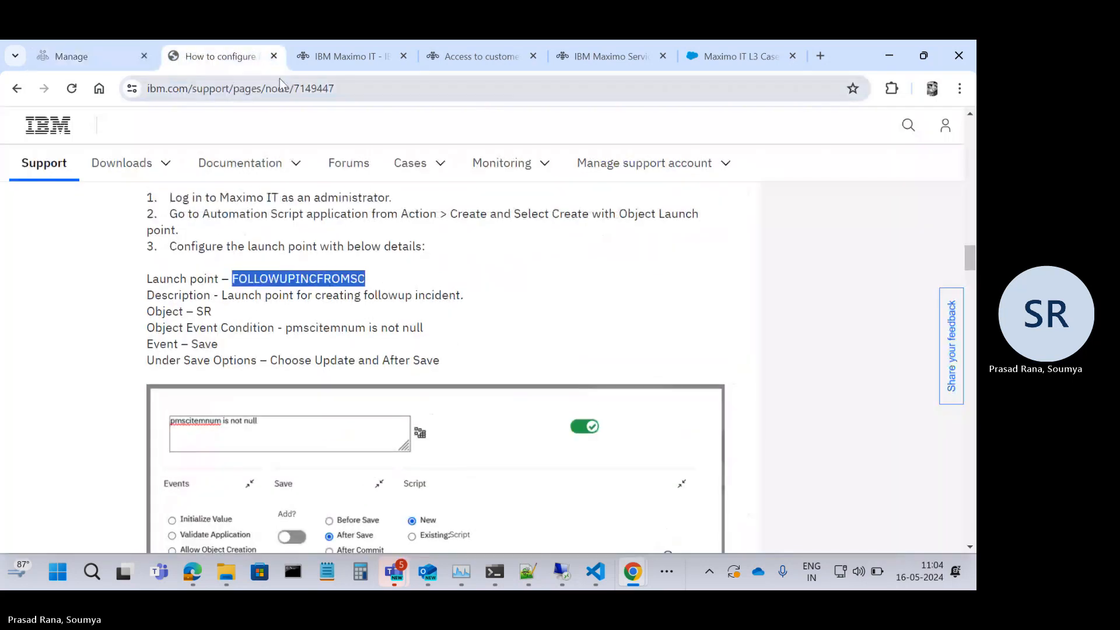
pyautogui.click(93, 55)
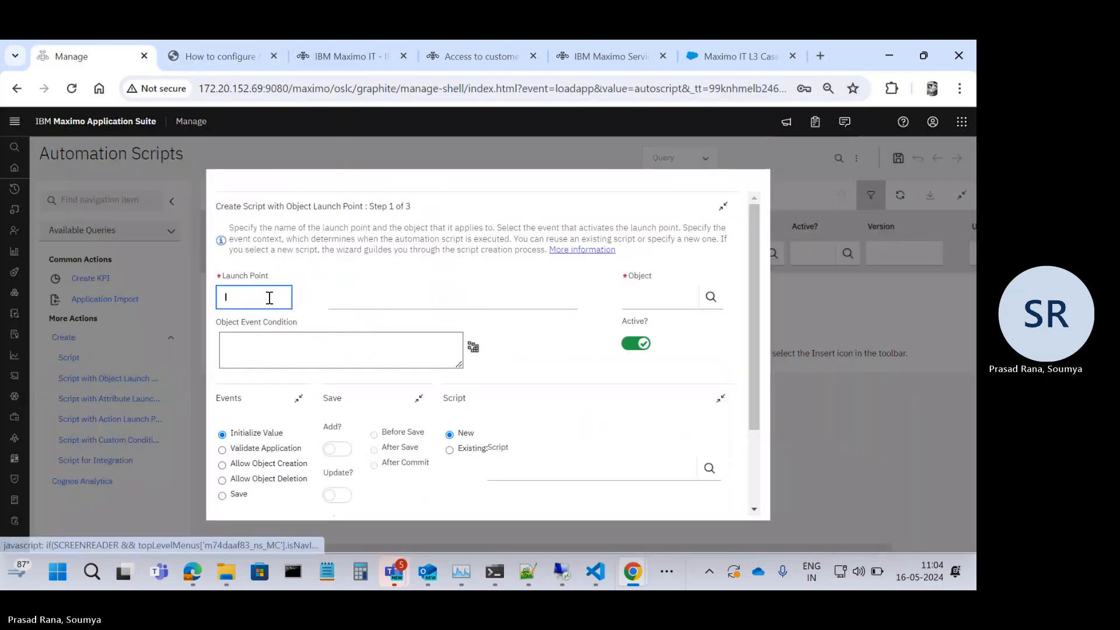
pyautogui.click(209, 58)
pyautogui.moveTo(220, 295); pyautogui.dragTo(464, 295)
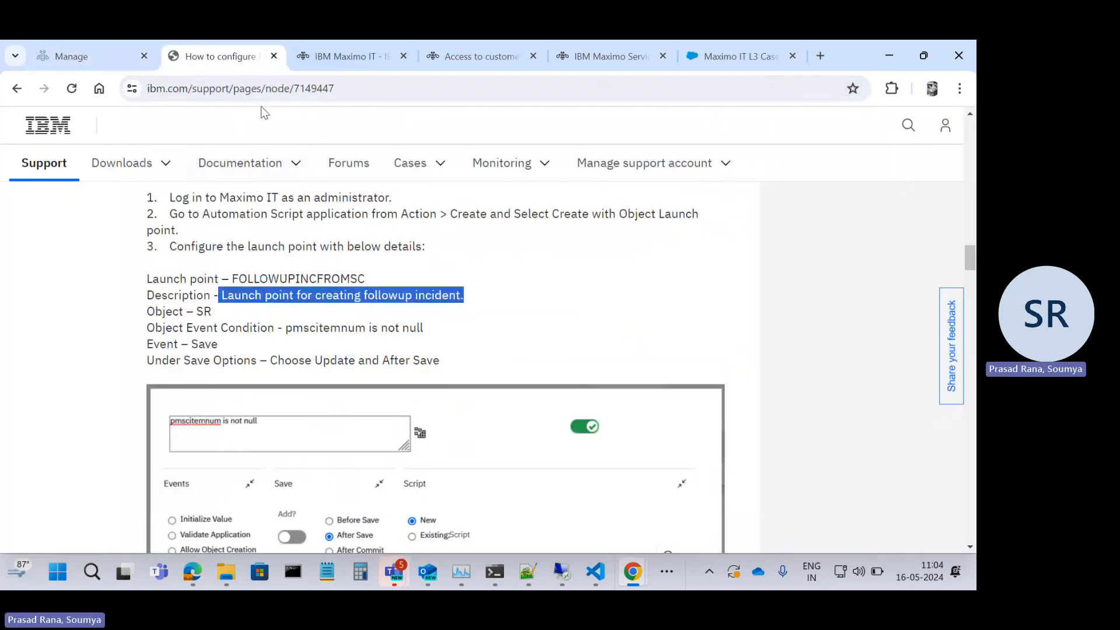
pyautogui.click(116, 61)
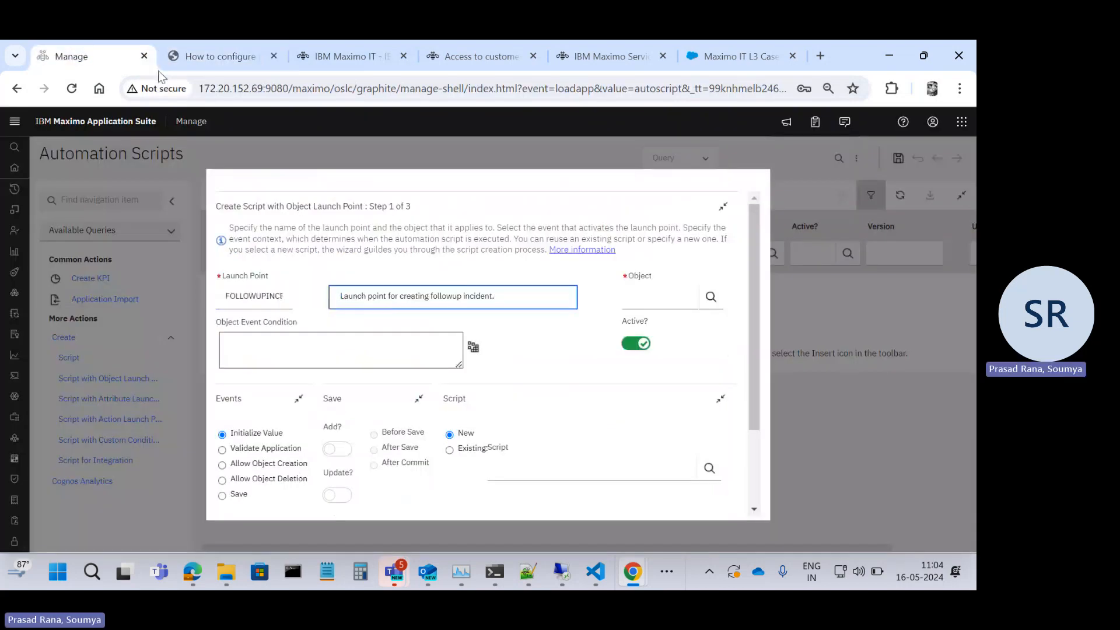
# Set the launch point's object to SR and its object event condition to "pmscitemnum is not null", as given in the article.
pyautogui.click(193, 57)
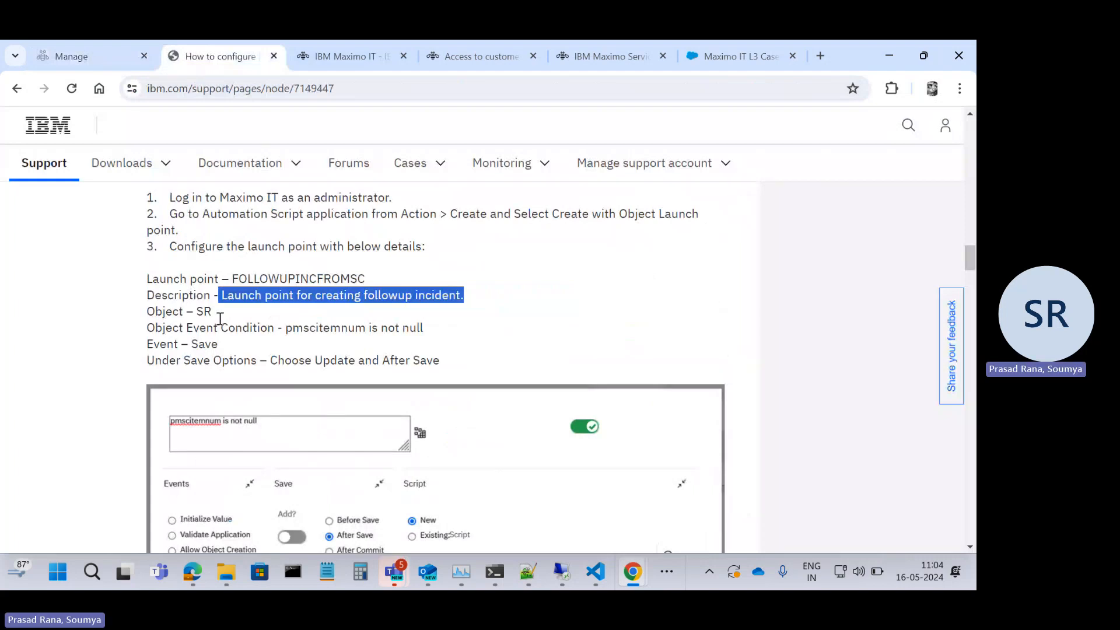
pyautogui.moveTo(215, 315); pyautogui.dragTo(196, 312)
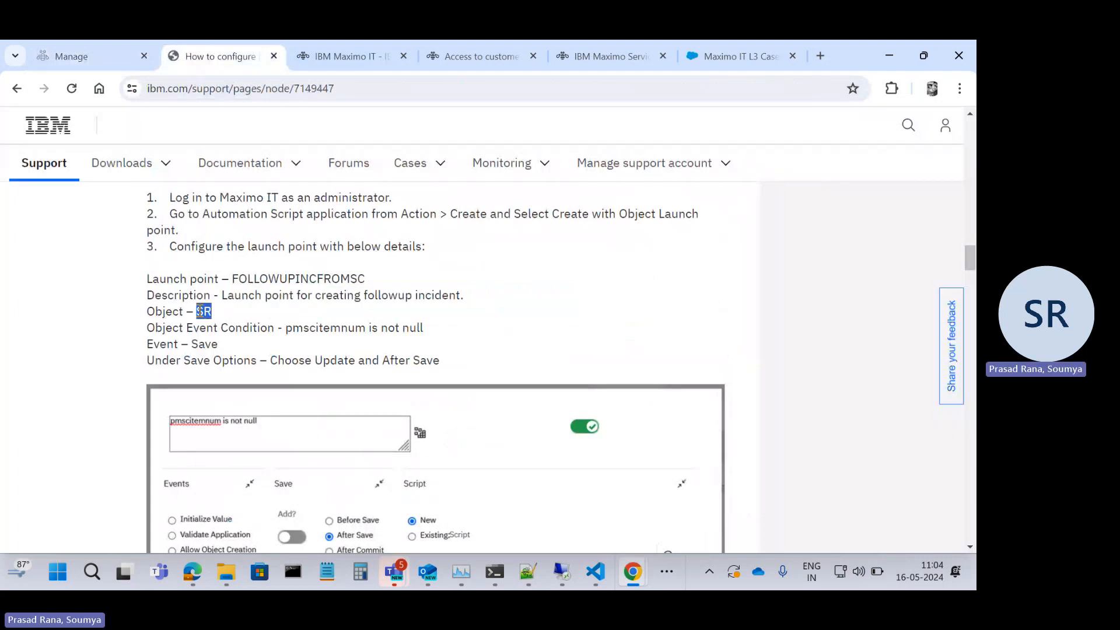
pyautogui.click(101, 58)
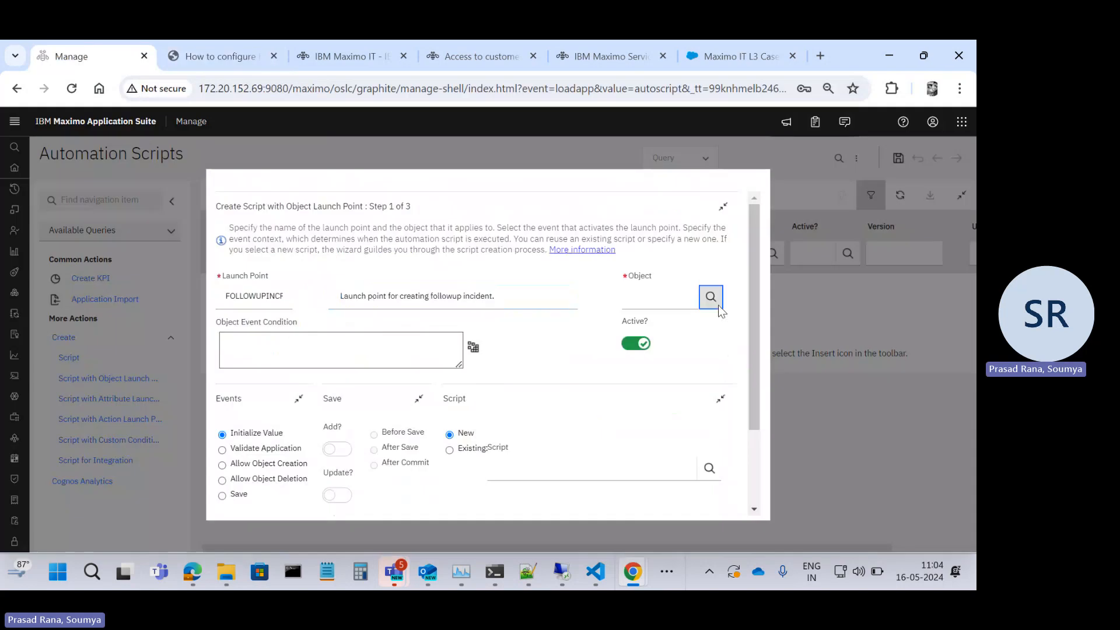
pyautogui.click(711, 297)
pyautogui.write('SR')
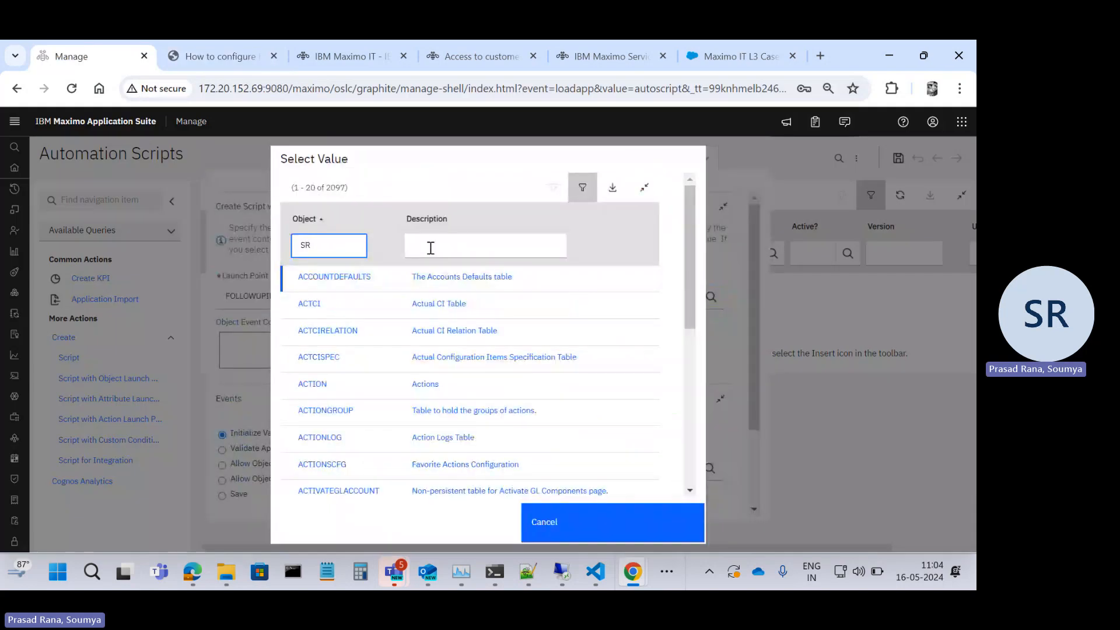
pyautogui.press('Return')
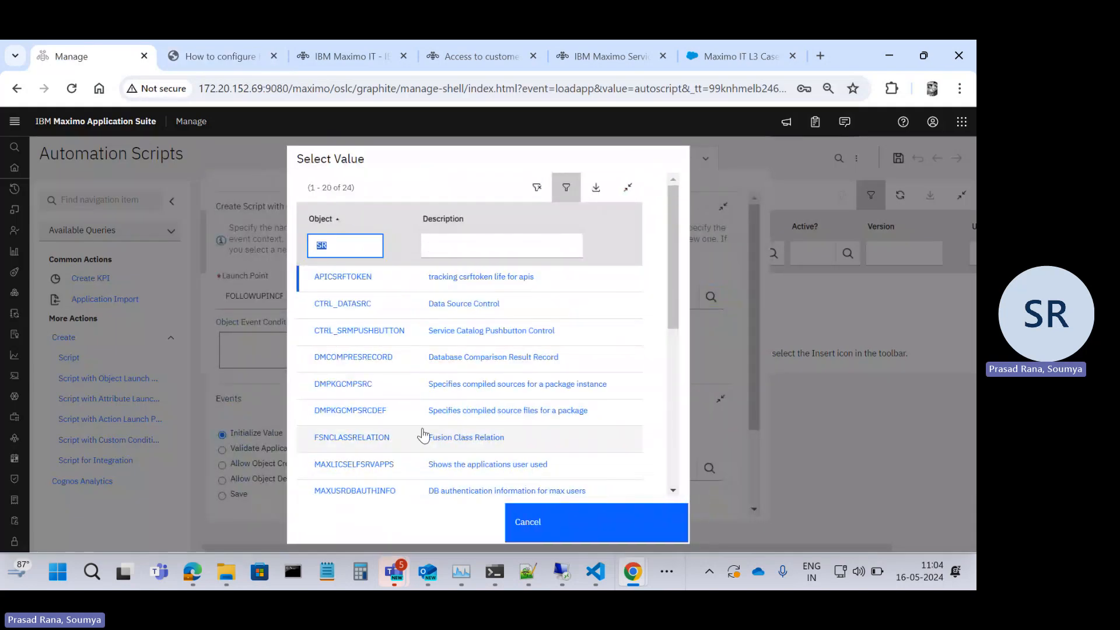
pyautogui.scroll(-5, 425, 436)
pyautogui.click(323, 406)
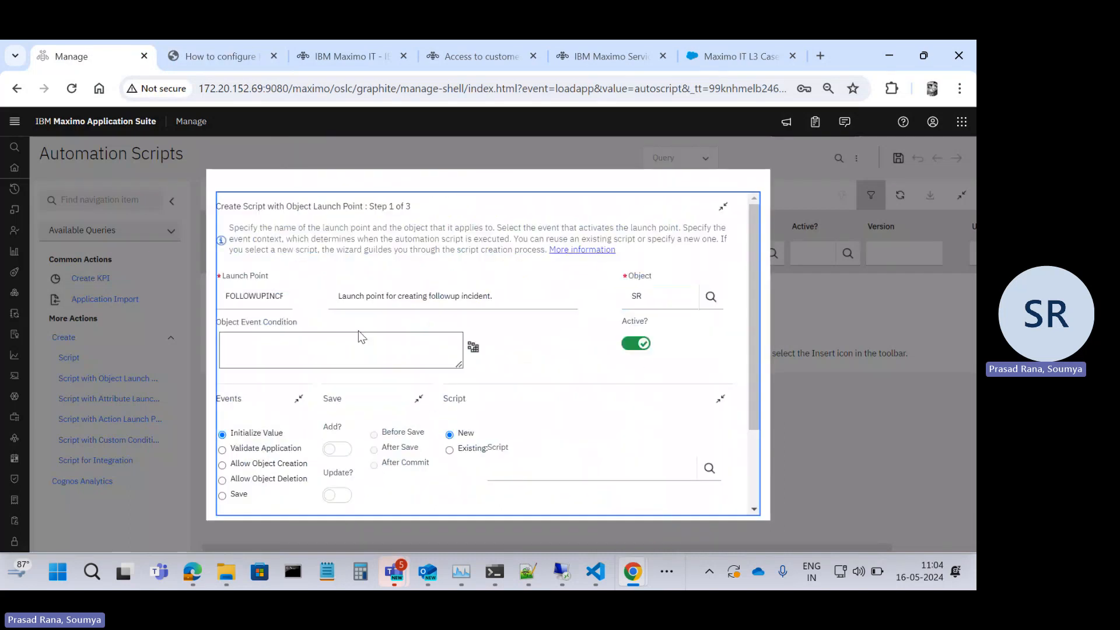
pyautogui.click(202, 65)
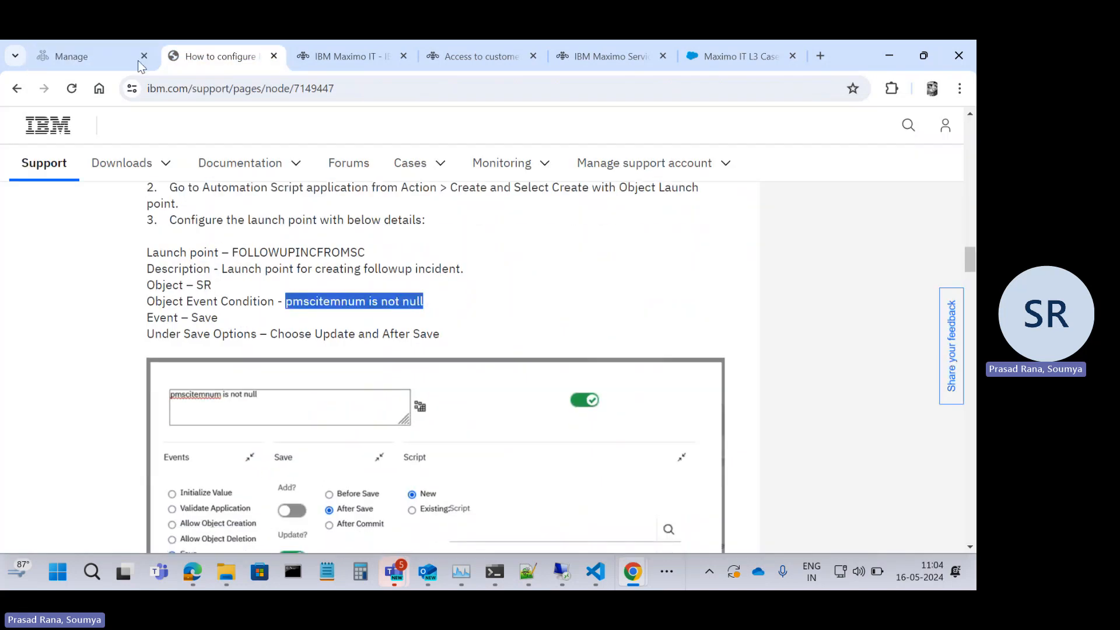
pyautogui.click(103, 52)
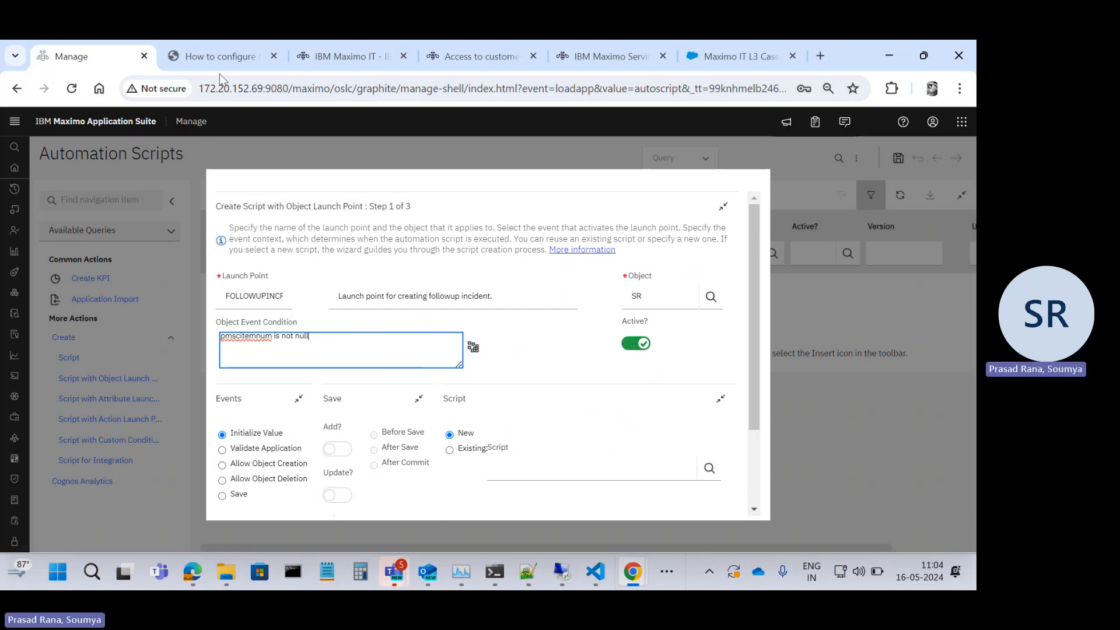
# Set the launch point to the Save event with After Save and Update enabled, as in the article, and advance to step 2.
pyautogui.click(220, 56)
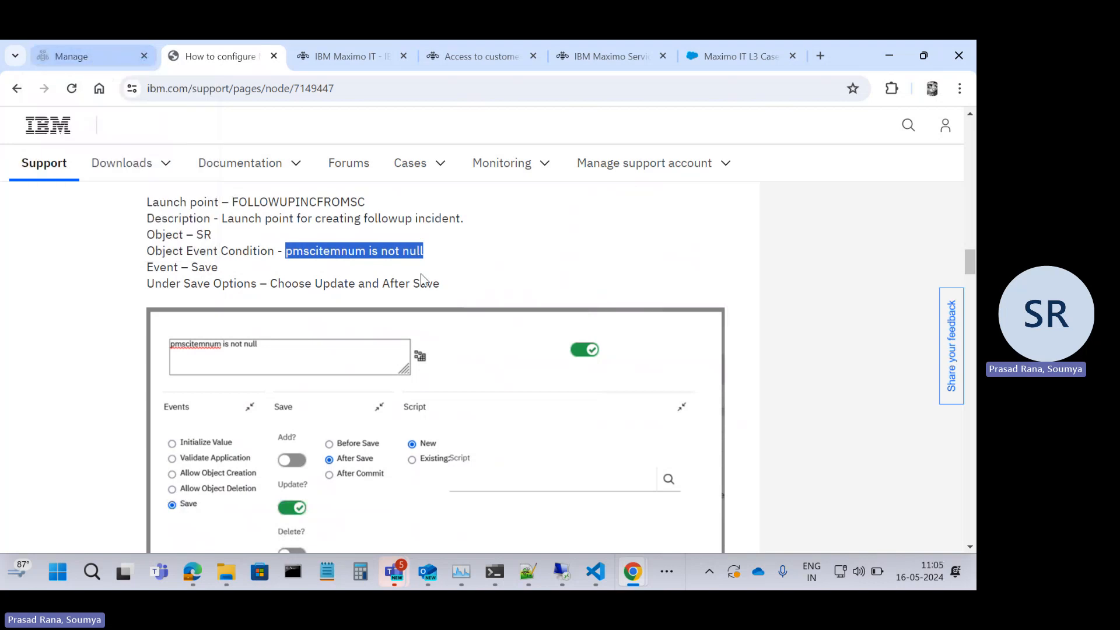
pyautogui.click(107, 69)
pyautogui.click(393, 486)
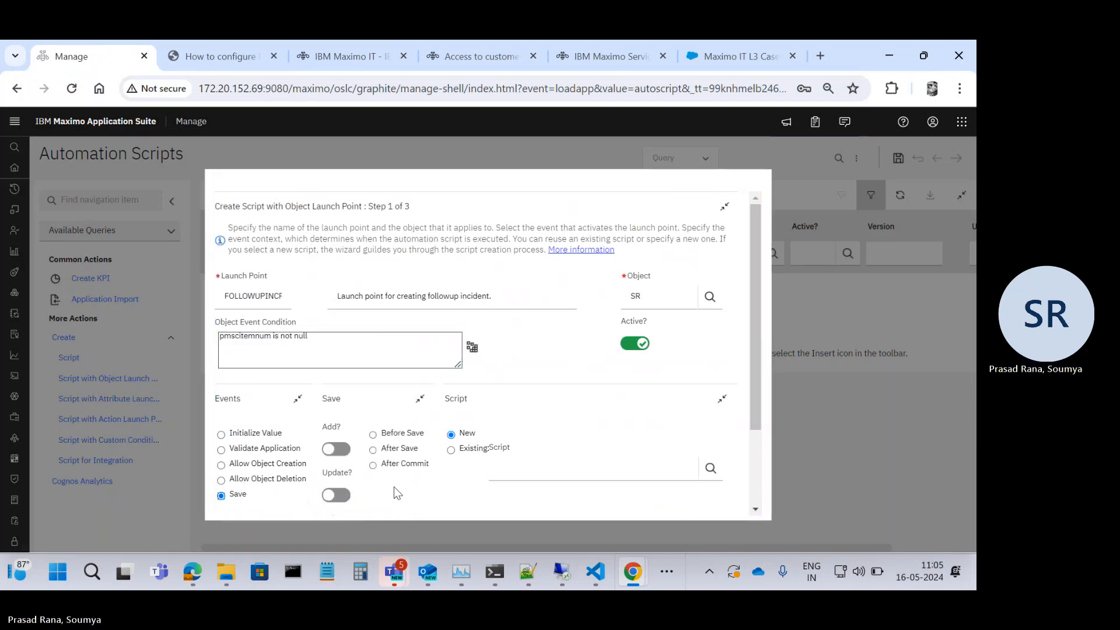
pyautogui.scroll(-1, 393, 487)
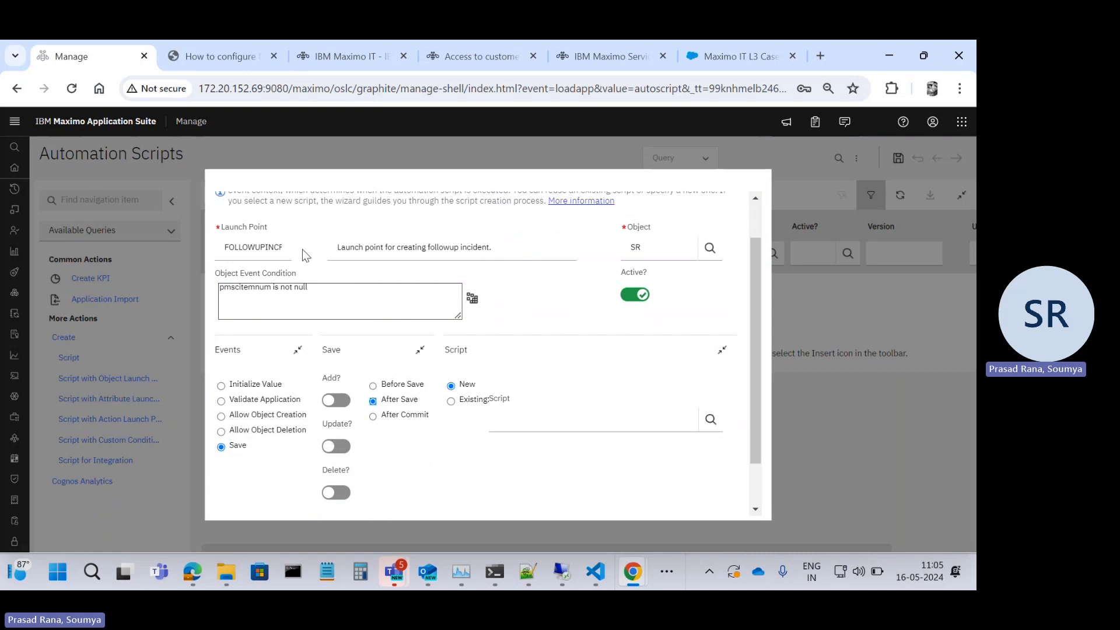
pyautogui.click(227, 65)
pyautogui.scroll(-1, 331, 294)
pyautogui.click(99, 62)
pyautogui.click(336, 446)
pyautogui.scroll(-1, 490, 435)
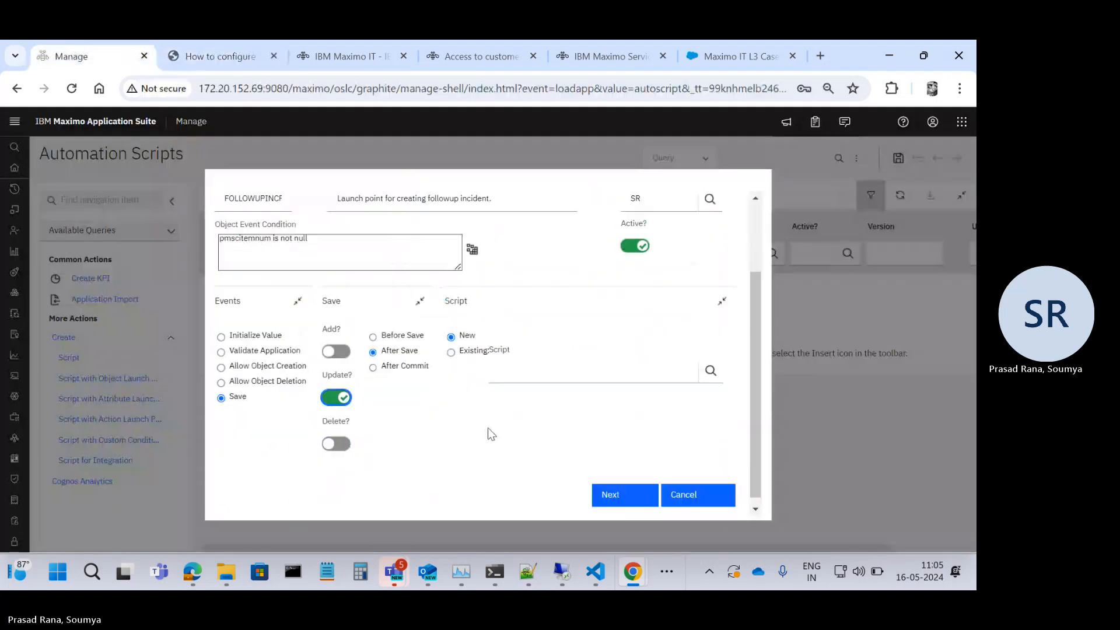
pyautogui.scroll(-1, 490, 435)
pyautogui.click(618, 493)
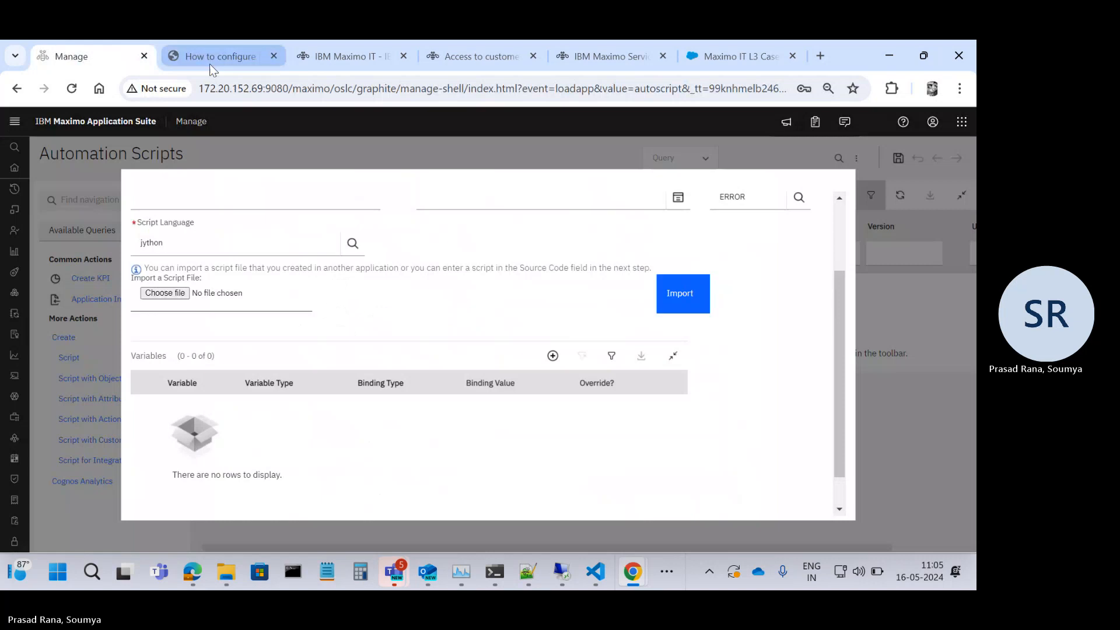
# Consult the article's script details and name the script FOLLOWUPINCFROMSCSCRIPT, reusing the launch point name with SCRIPT appended.
pyautogui.click(209, 64)
pyautogui.scroll(-5, 352, 358)
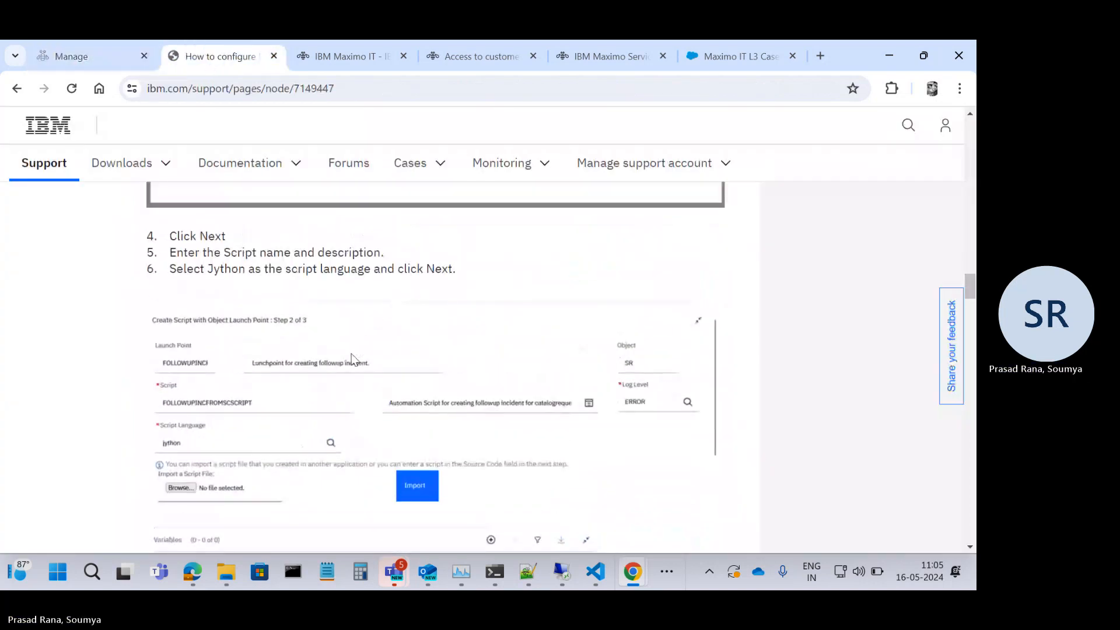
pyautogui.scroll(-1, 225, 368)
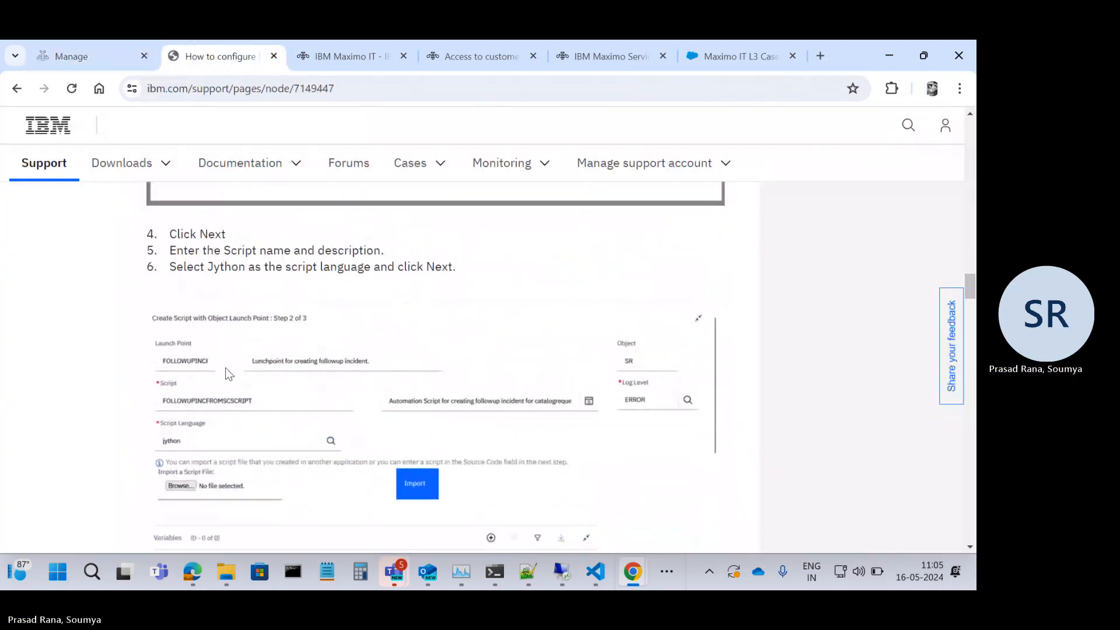
pyautogui.scroll(-3, 225, 368)
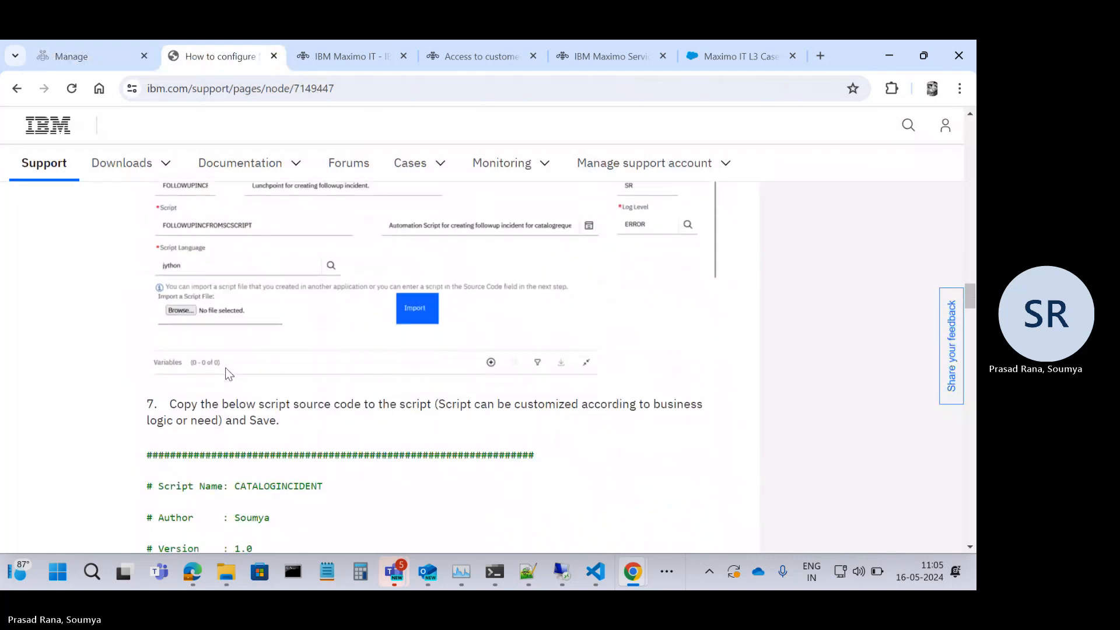
pyautogui.scroll(-2, 225, 368)
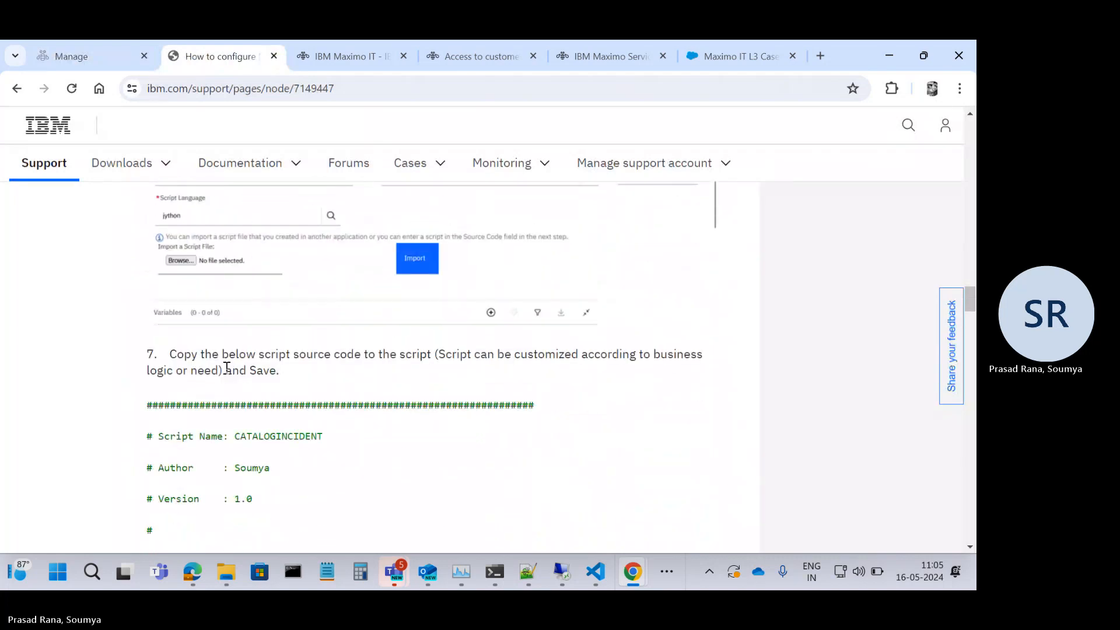
pyautogui.click(82, 51)
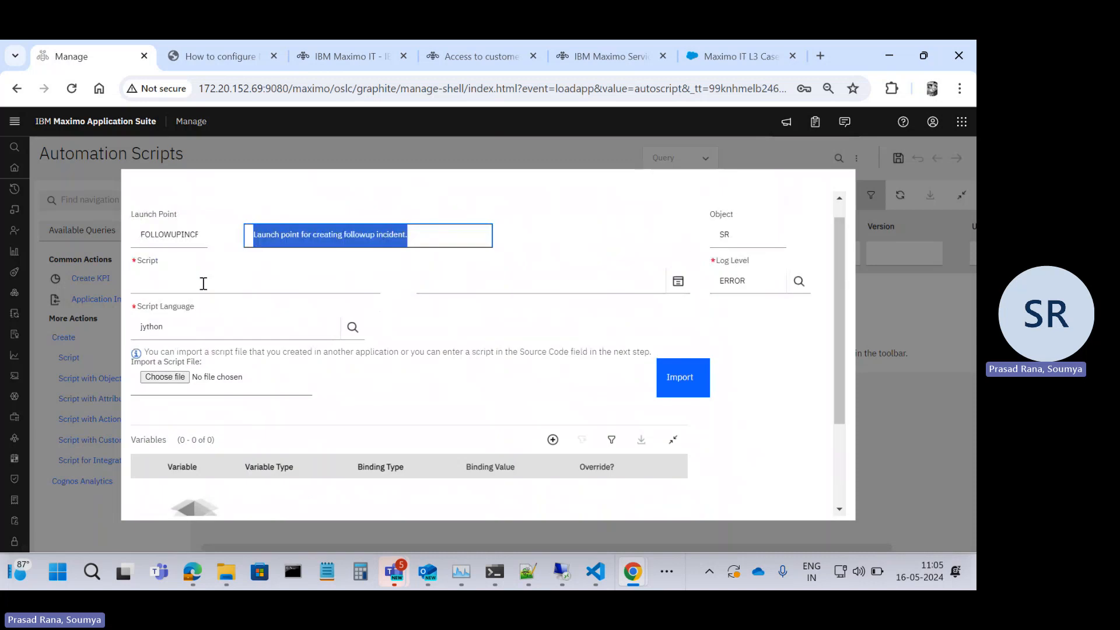
pyautogui.click(166, 233)
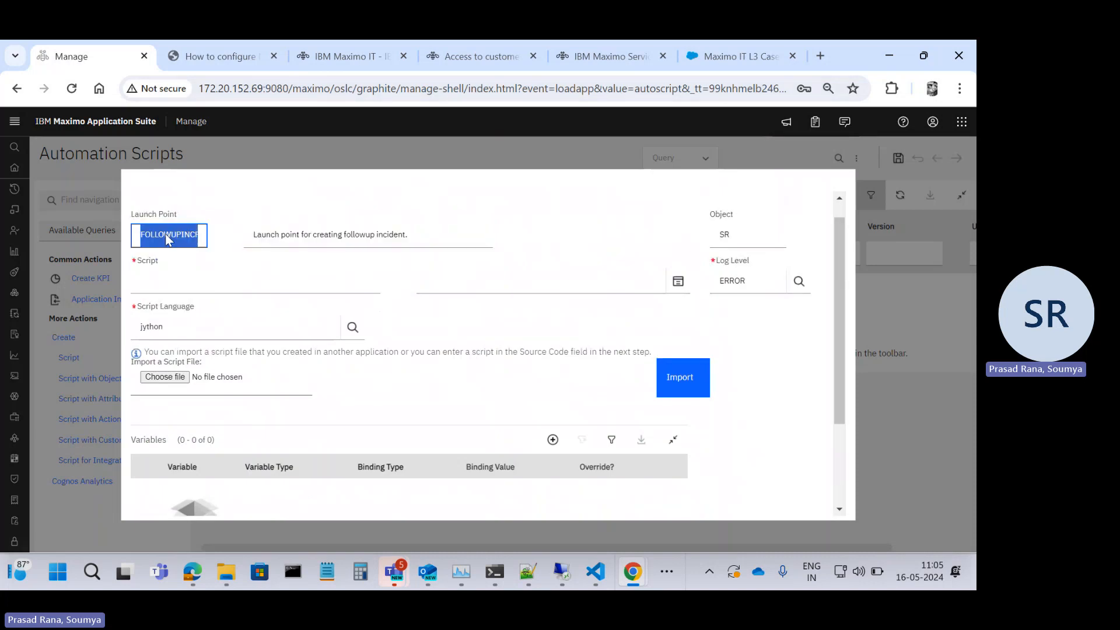
pyautogui.click(183, 278)
pyautogui.write('FOLLOWUPINCFROMSC')
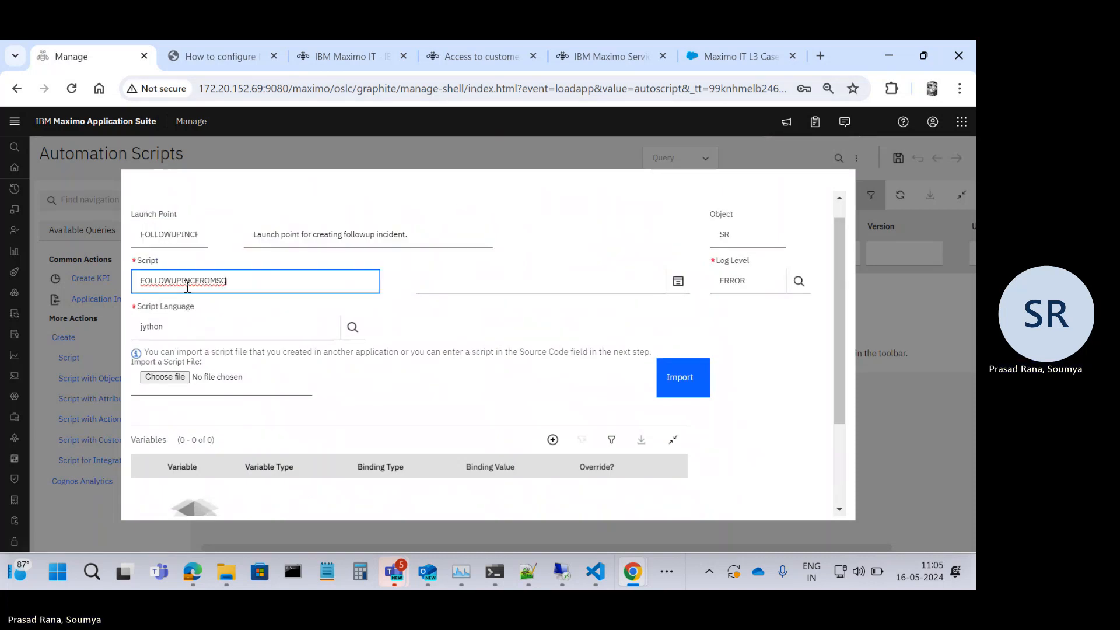
pyautogui.write('S')
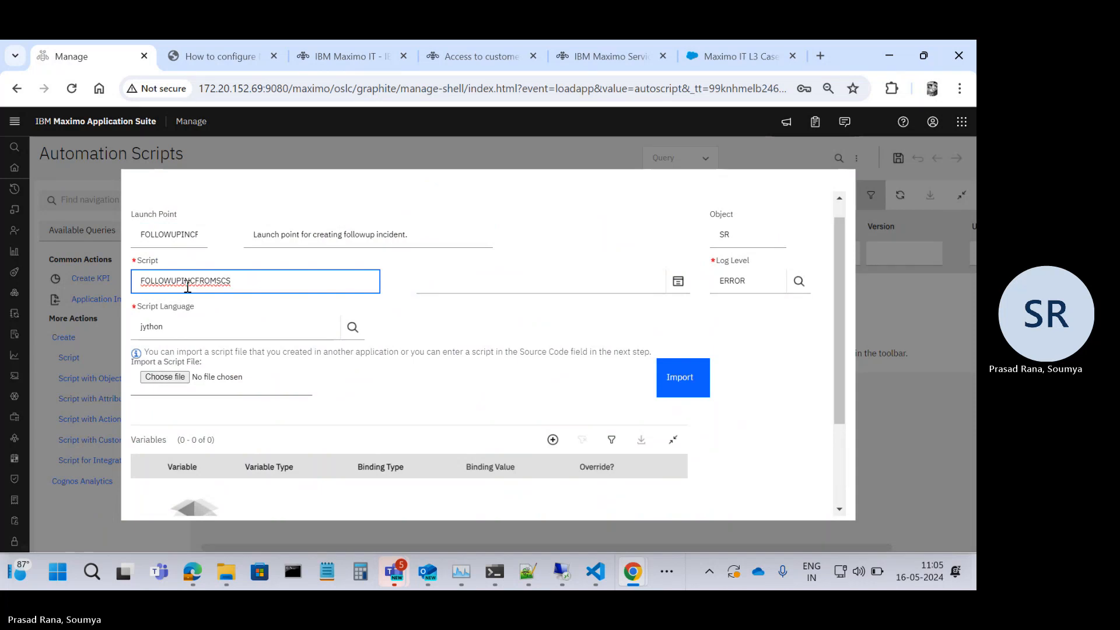
pyautogui.write('CRIPT')
pyautogui.press('Tab')
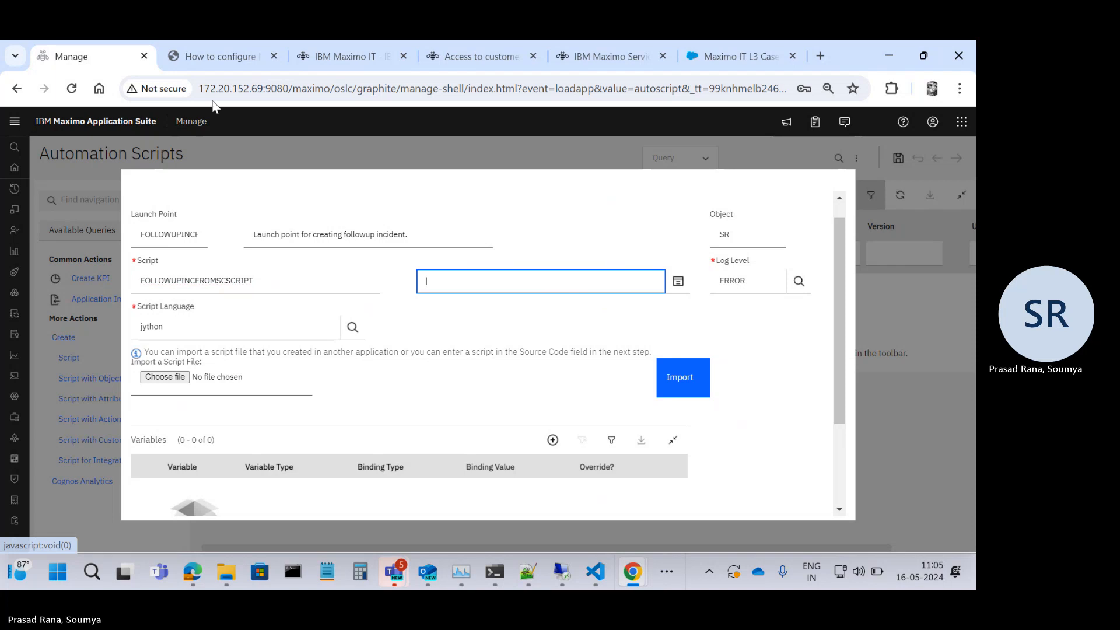
# Copy the complete script source code under step 7 of the article and return to the Maximo script form.
pyautogui.click(216, 64)
pyautogui.scroll(8, 295, 357)
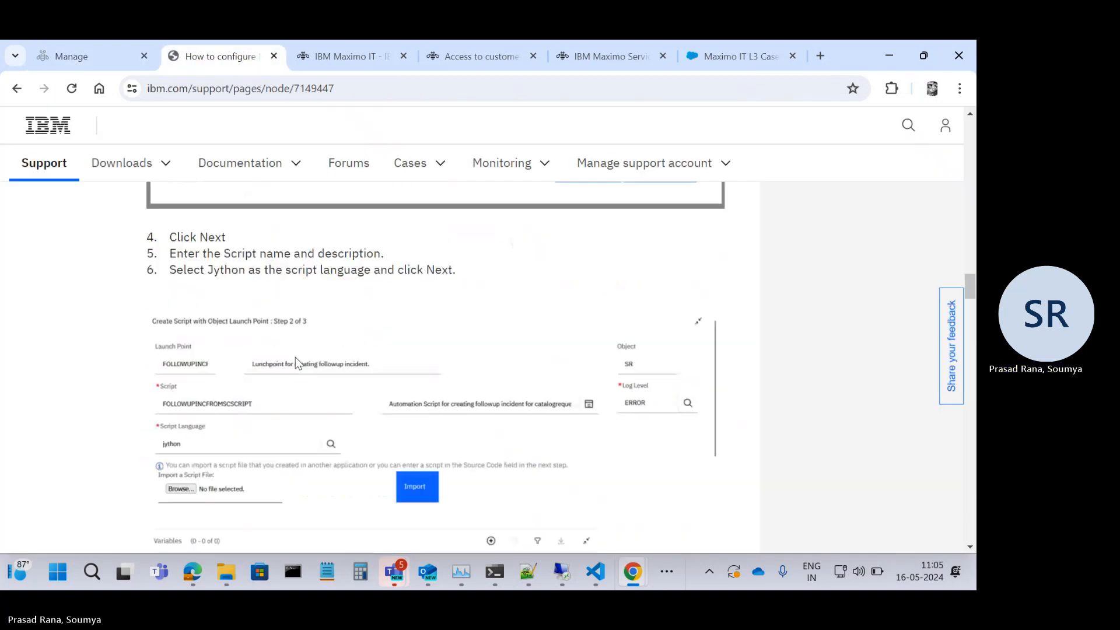
pyautogui.scroll(-6, 295, 357)
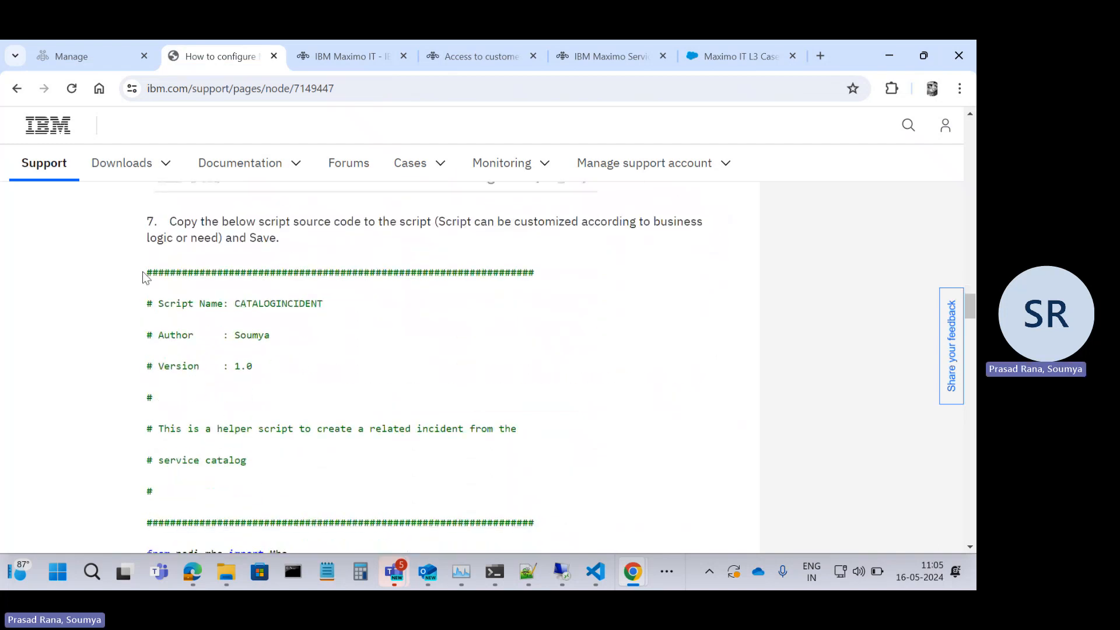
pyautogui.moveTo(142, 271); pyautogui.dragTo(364, 341)
pyautogui.click(97, 67)
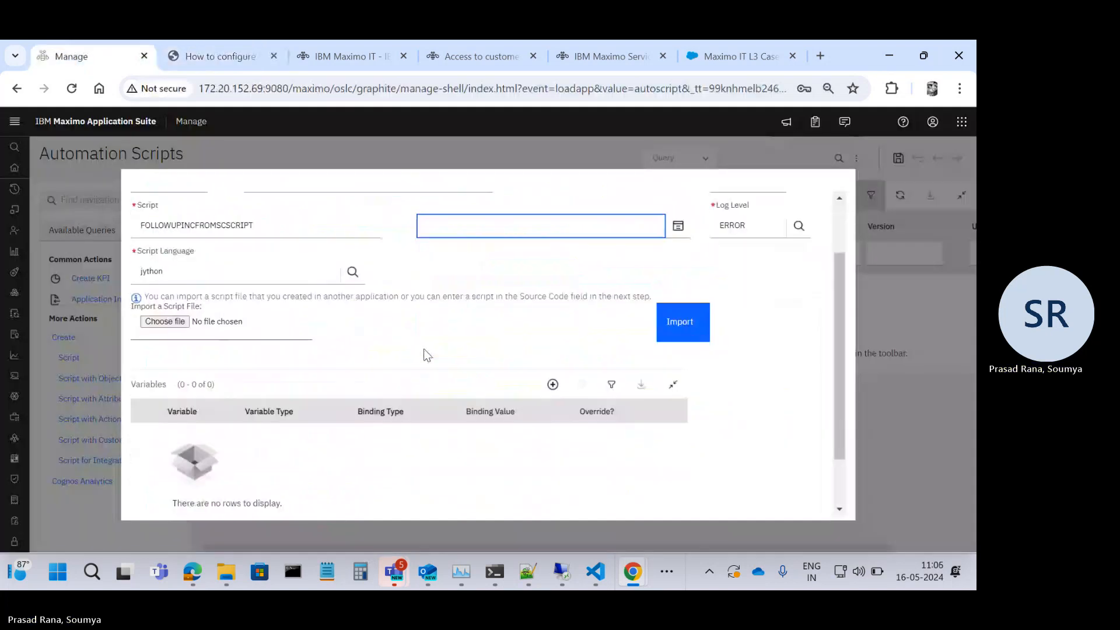
# Describe the script as "Automation script to create a related incident record from service catalog." and advance to the source code step.
pyautogui.scroll(1, 428, 356)
pyautogui.write('Automati')
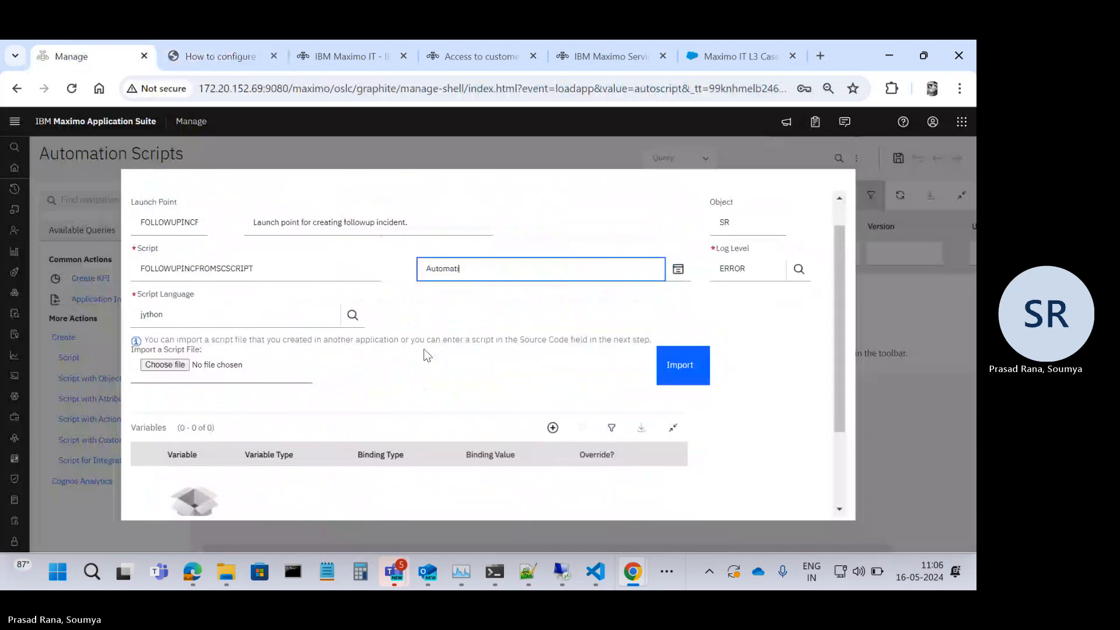
pyautogui.write('on script tocreate a')
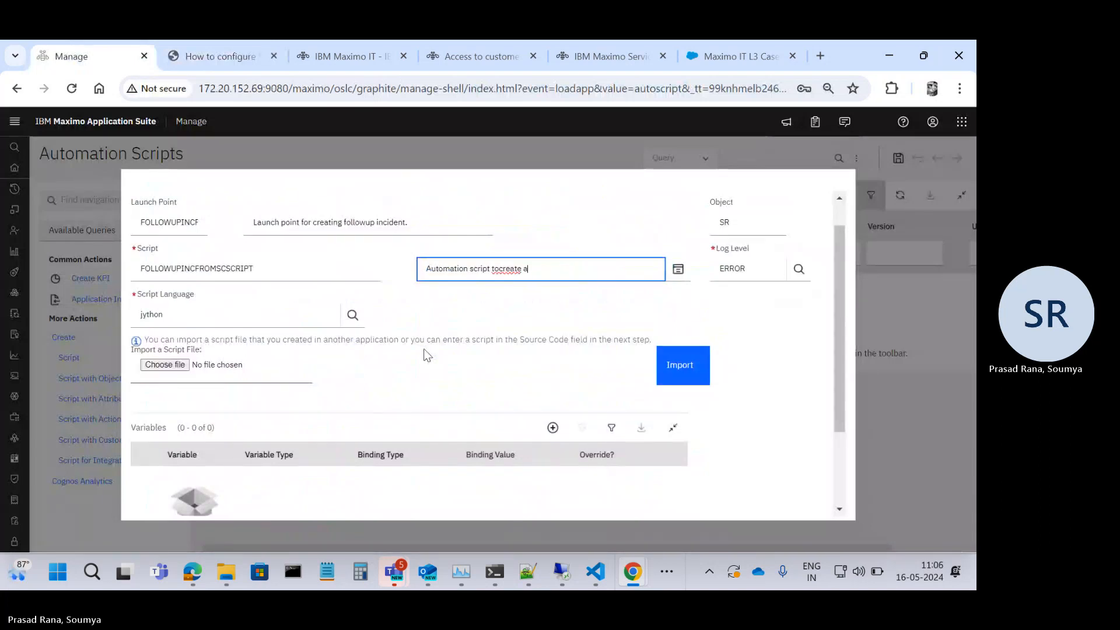
pyautogui.press('BackSpace')
pyautogui.press('BackSpace')
pyautogui.press('BackSpace')
pyautogui.press('BackSpace')
pyautogui.press('BackSpace')
pyautogui.write('create a related incident reco')
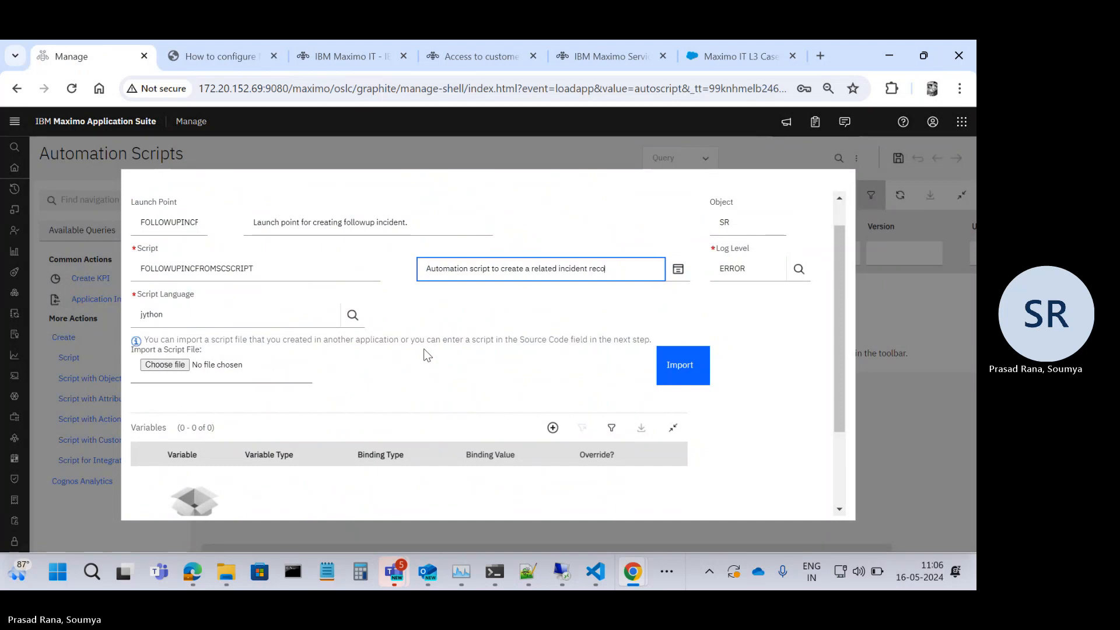
pyautogui.write('rd from service catalog.')
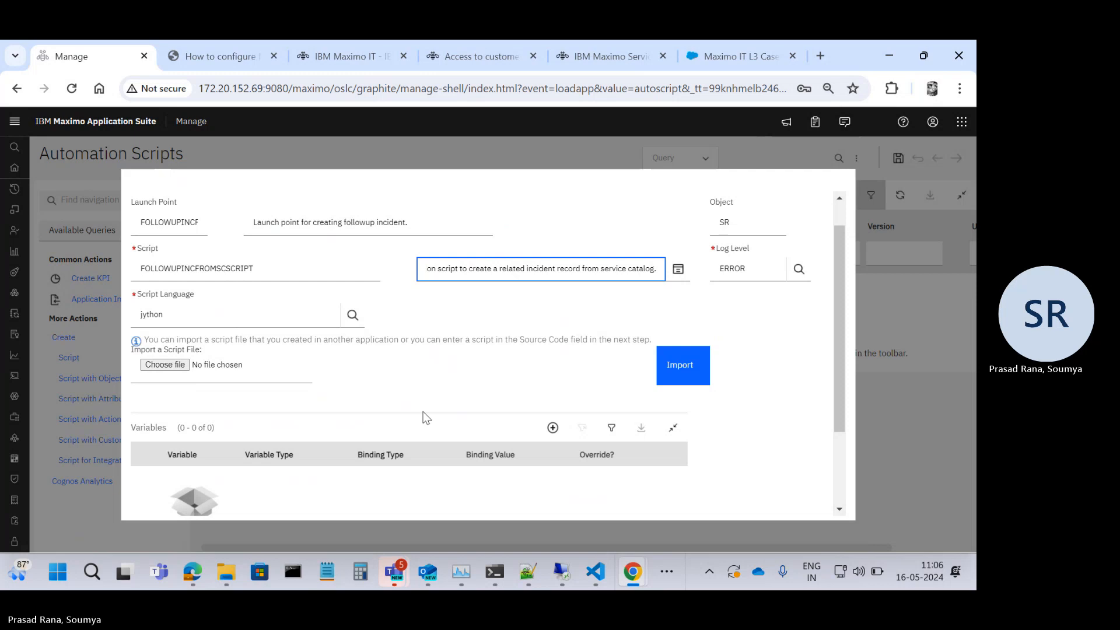
pyautogui.scroll(-3, 425, 417)
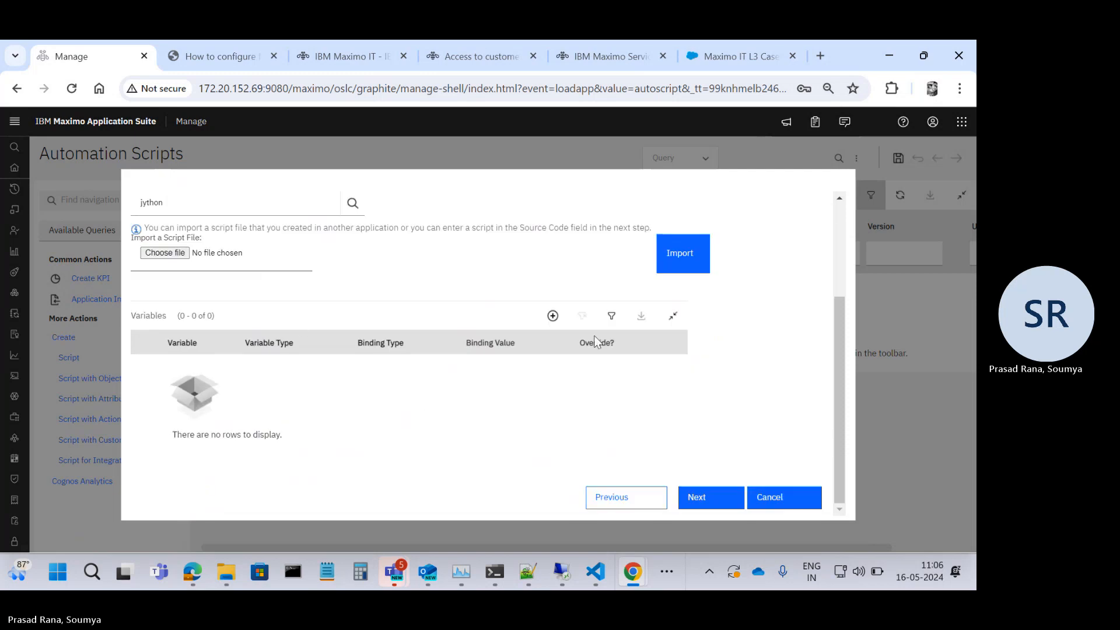
pyautogui.click(708, 499)
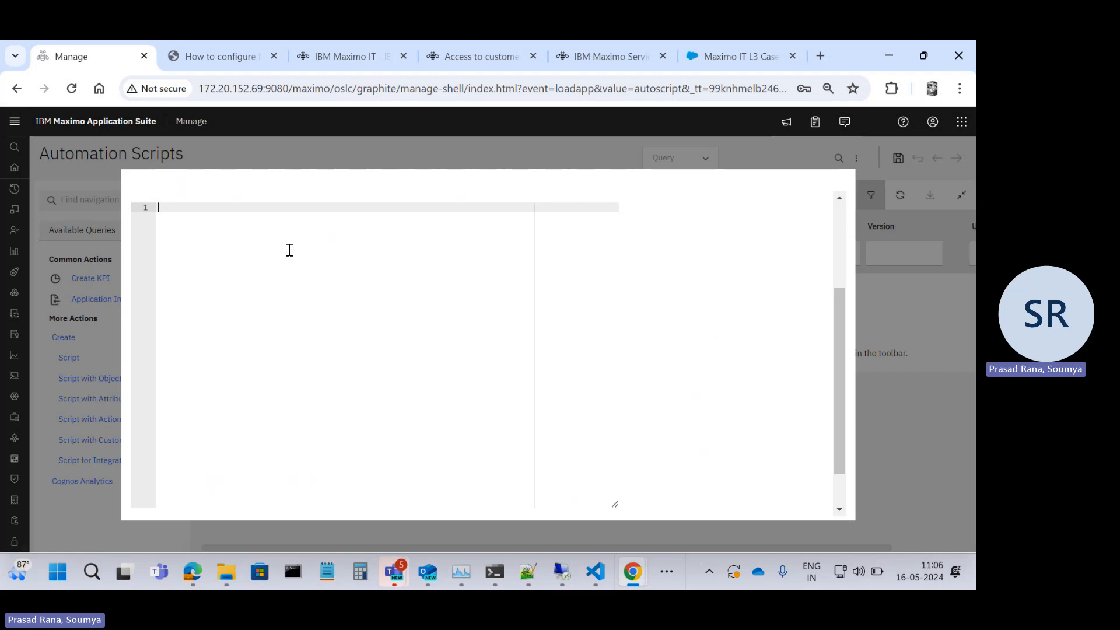
# Paste the copied source code into the script, review it, create the script with its launch point and dismiss the system message.
pyautogui.hotkey('ctrl', 'v')
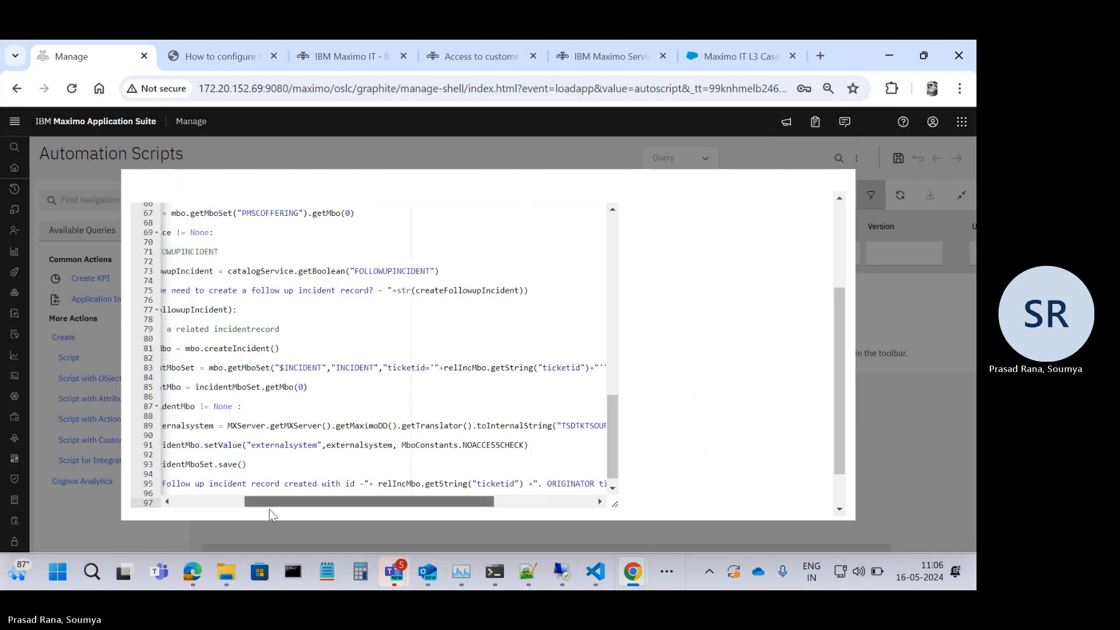
pyautogui.scroll(20, 260, 420)
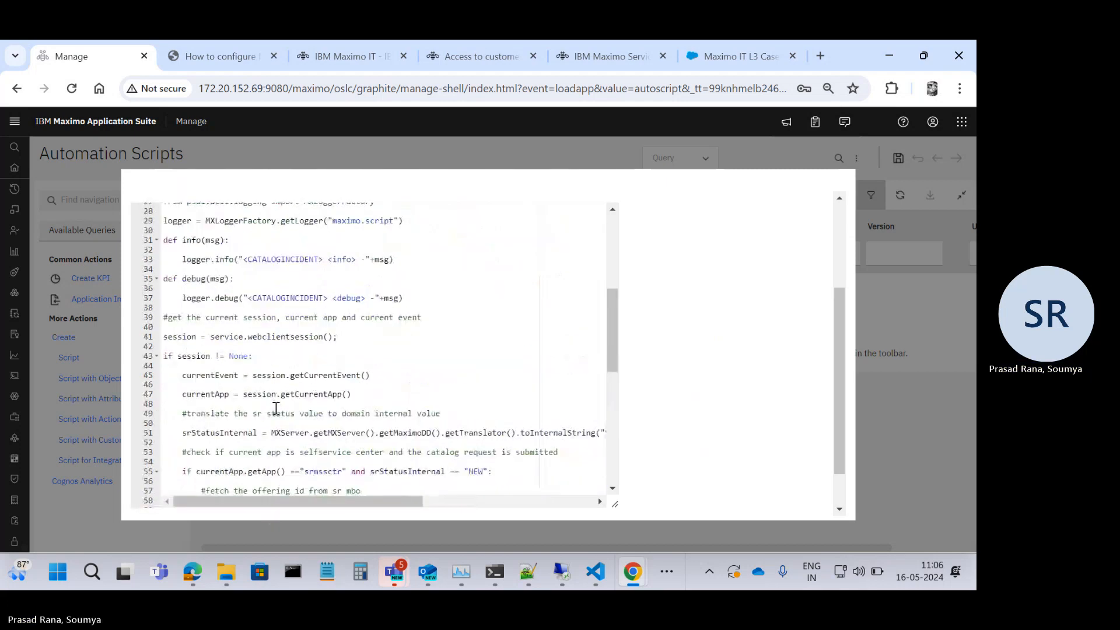
pyautogui.scroll(-10, 275, 408)
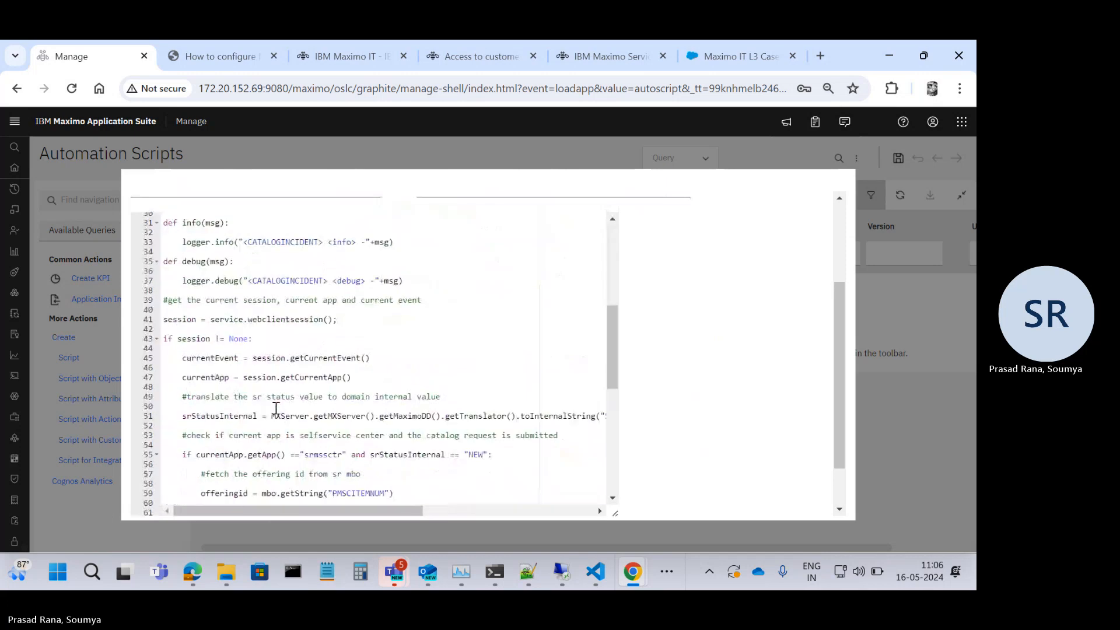
pyautogui.scroll(-5, 276, 408)
pyautogui.scroll(10, 362, 370)
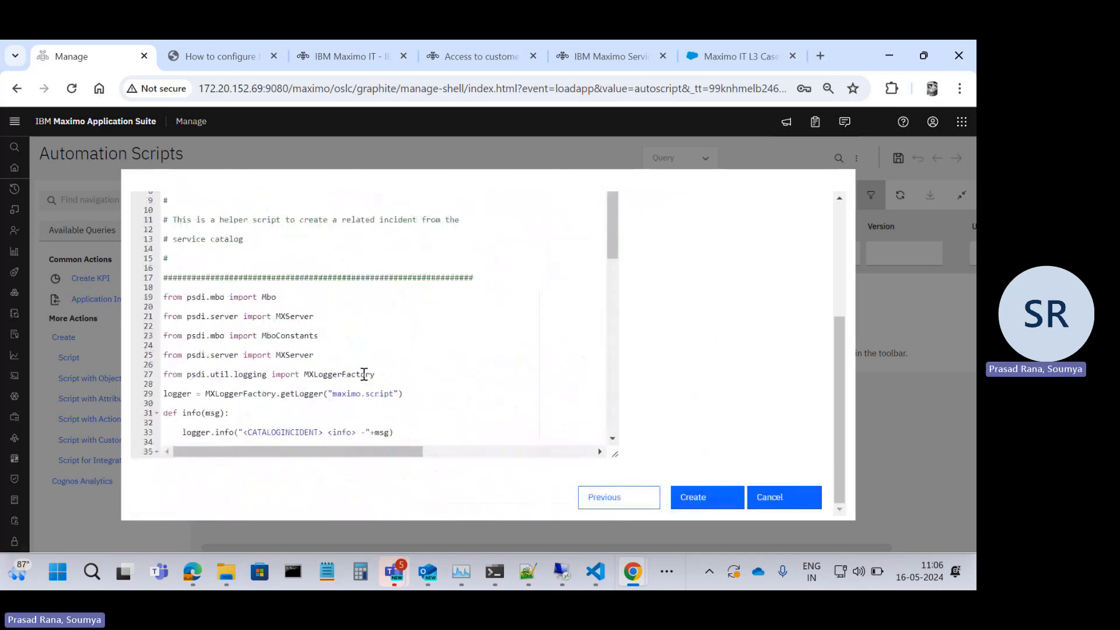
pyautogui.scroll(1, 364, 373)
pyautogui.scroll(5, 748, 465)
pyautogui.scroll(-5, 747, 464)
pyautogui.click(694, 497)
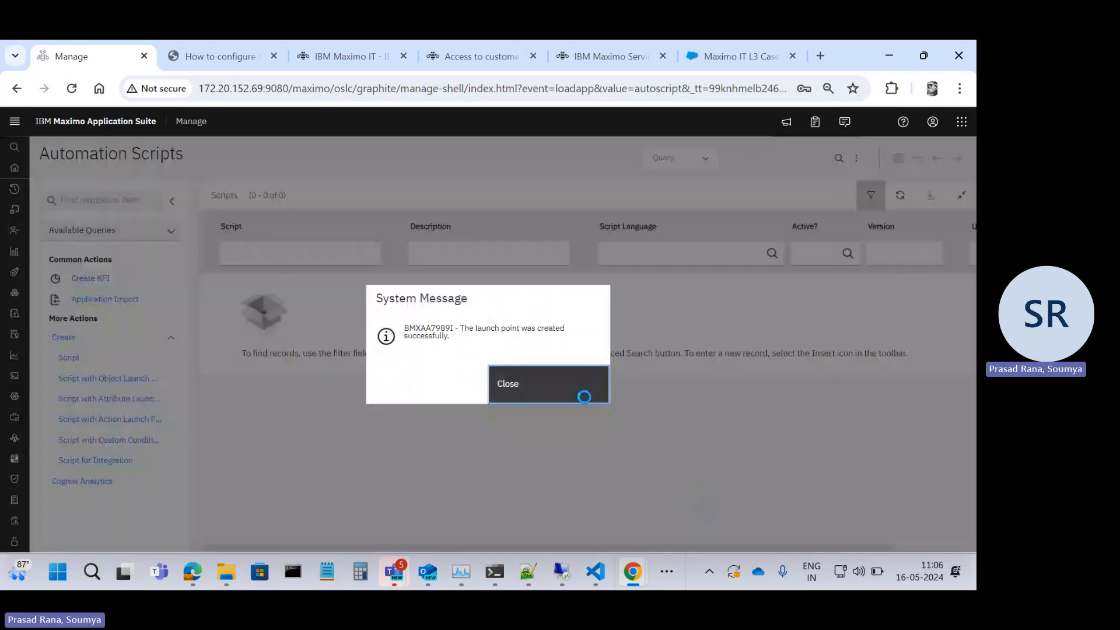
pyautogui.click(583, 397)
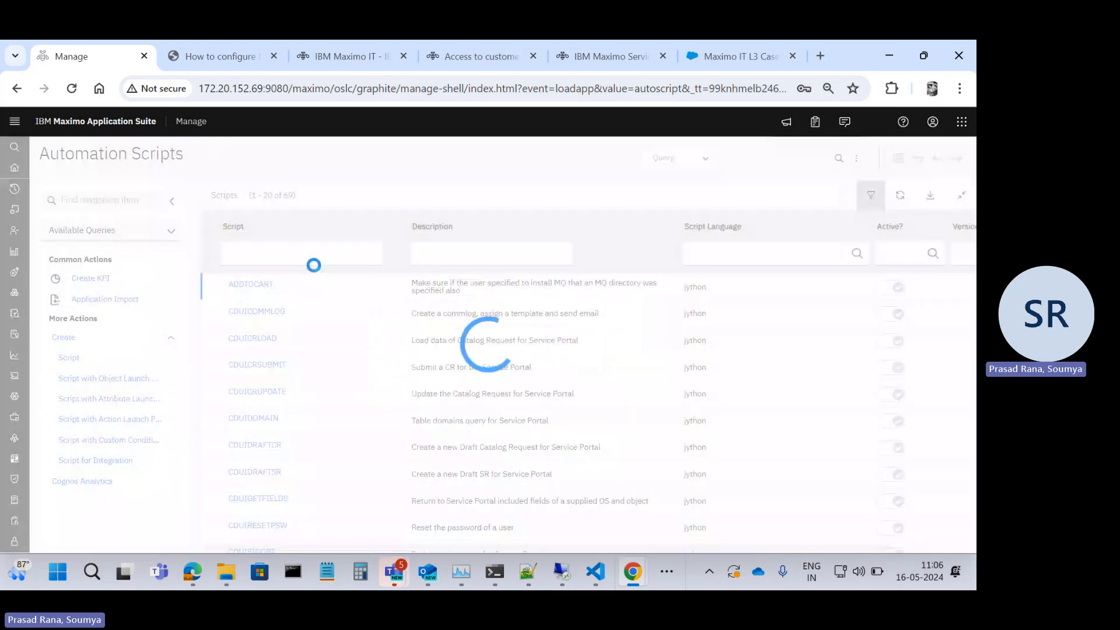
# Filter the automation scripts by the name FOLLO and open the FOLLOWUPINCFROMSCSCRIPT record.
pyautogui.click(288, 257)
pyautogui.write('FOLLO')
pyautogui.press('Return')
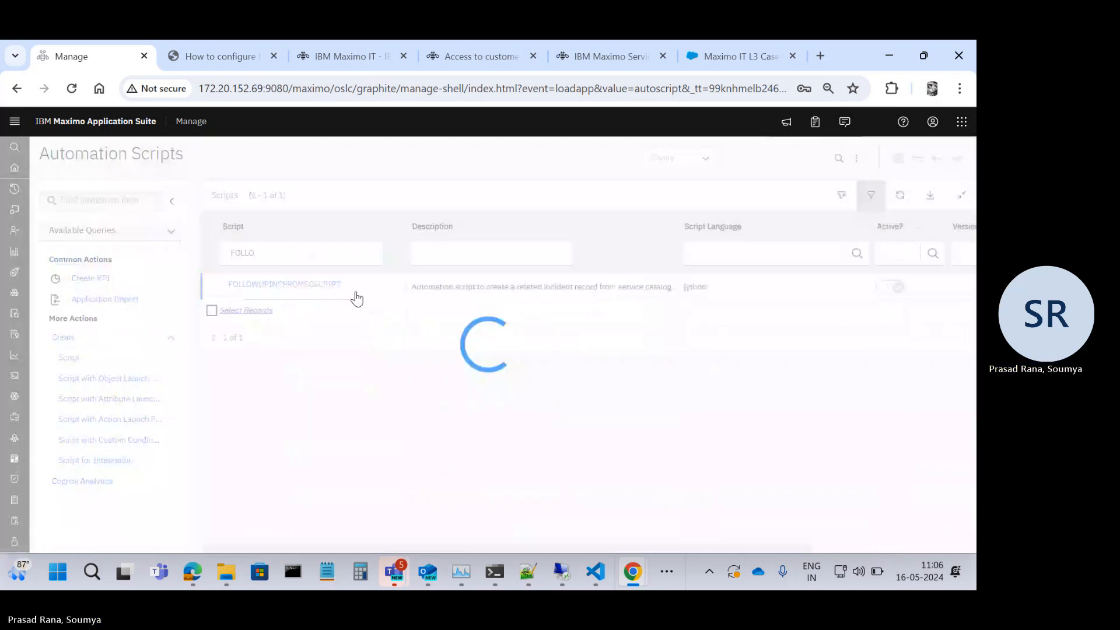
pyautogui.click(293, 285)
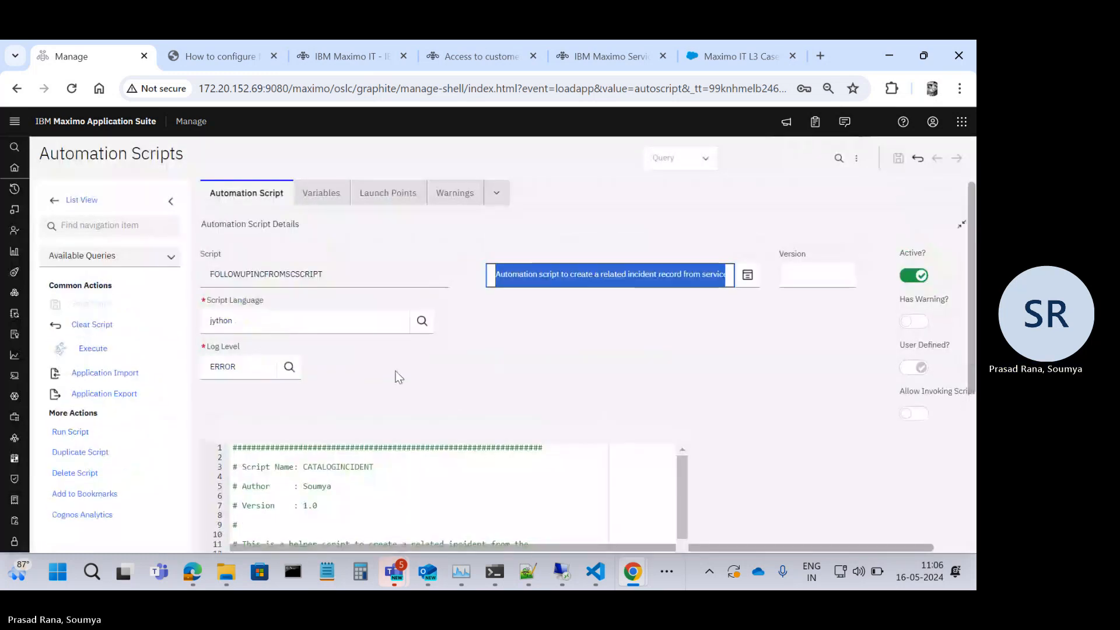
# Examine the script source from the imports and logging functions through the session, current app and SR status checks.
pyautogui.scroll(-10, 399, 377)
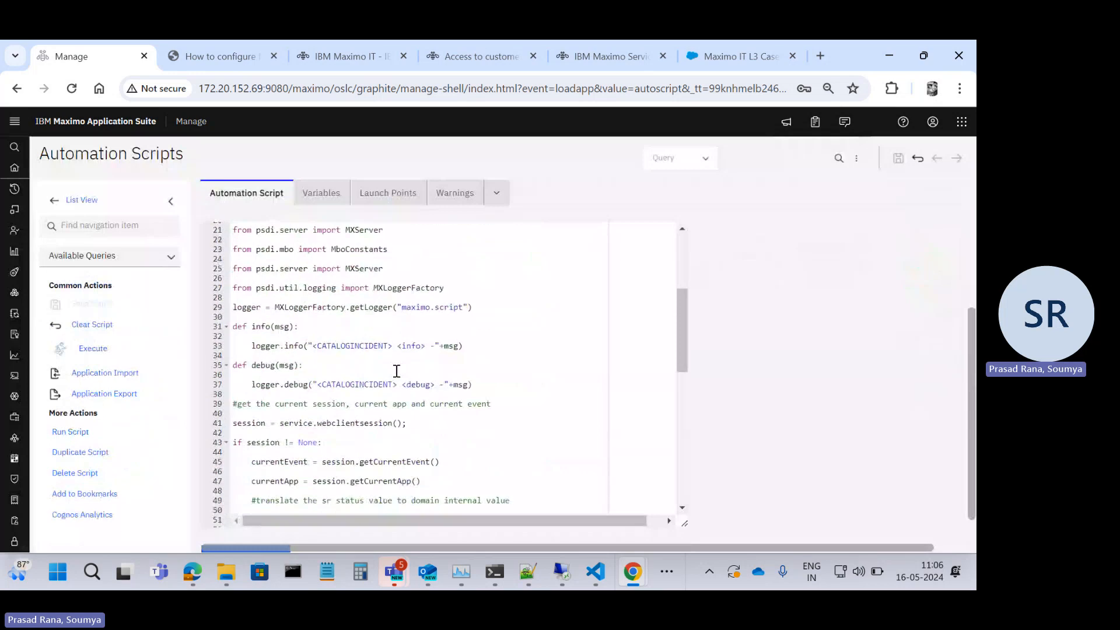
pyautogui.scroll(-1, 397, 371)
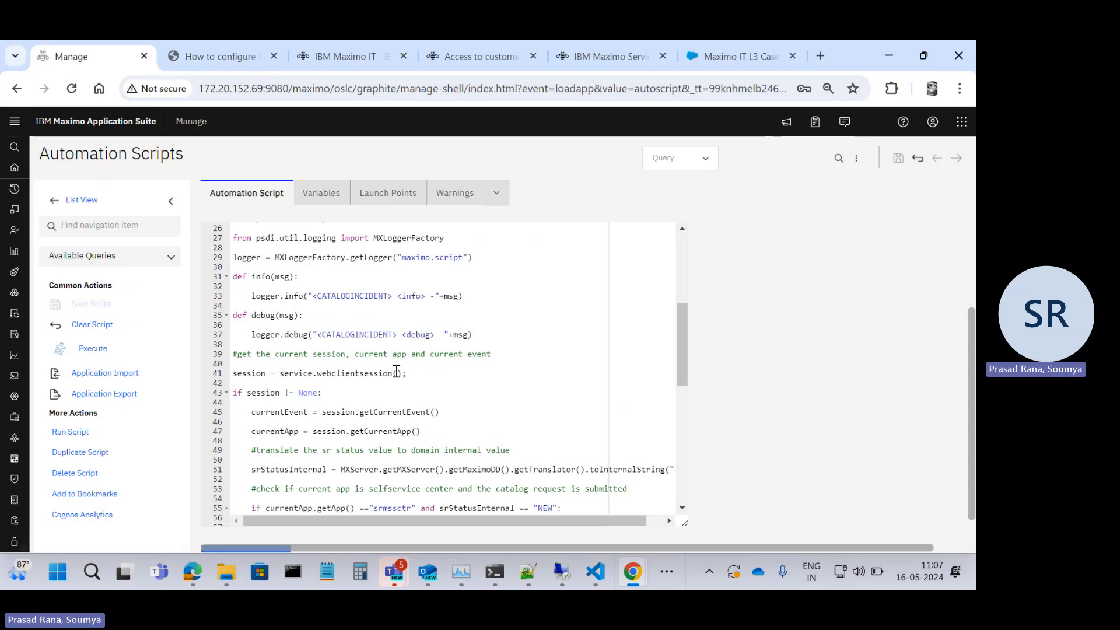
pyautogui.scroll(-3, 396, 371)
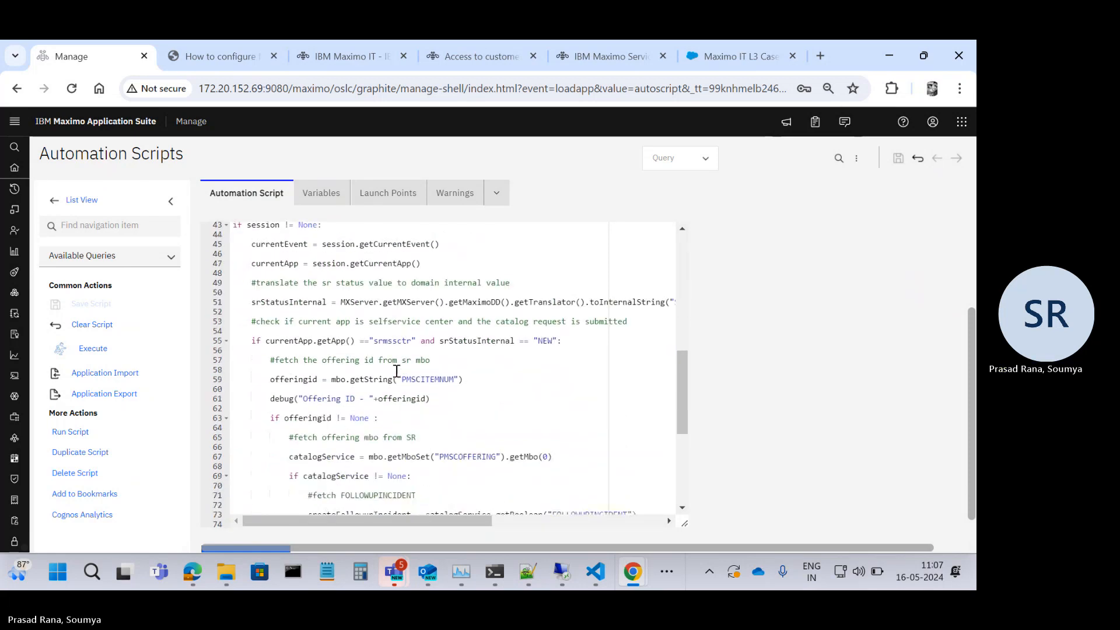
pyautogui.scroll(-1, 397, 371)
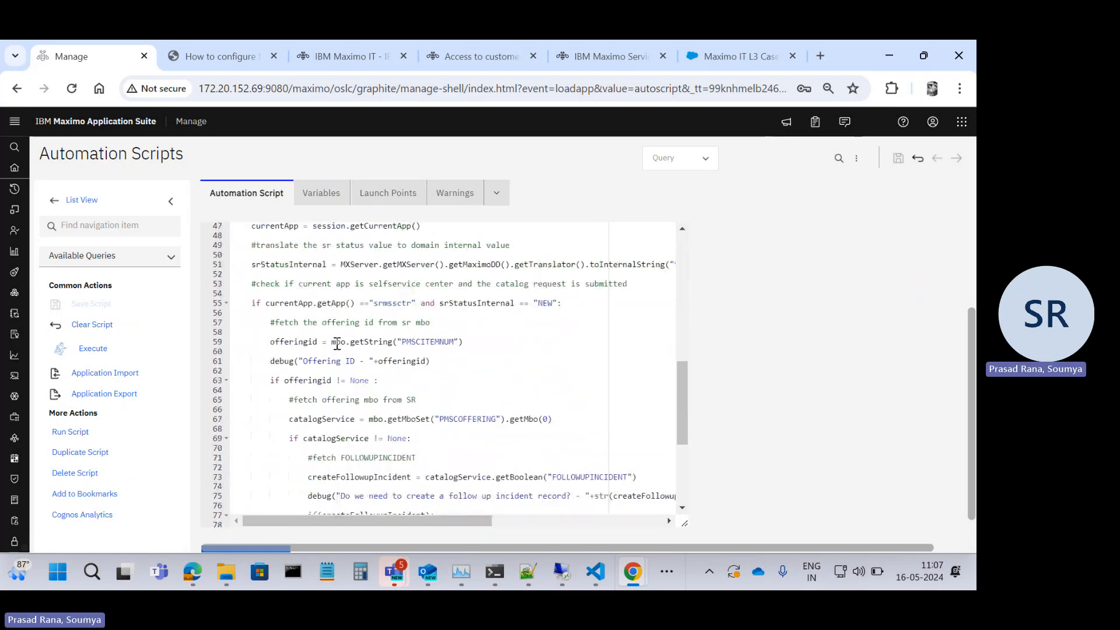
pyautogui.scroll(2, 337, 343)
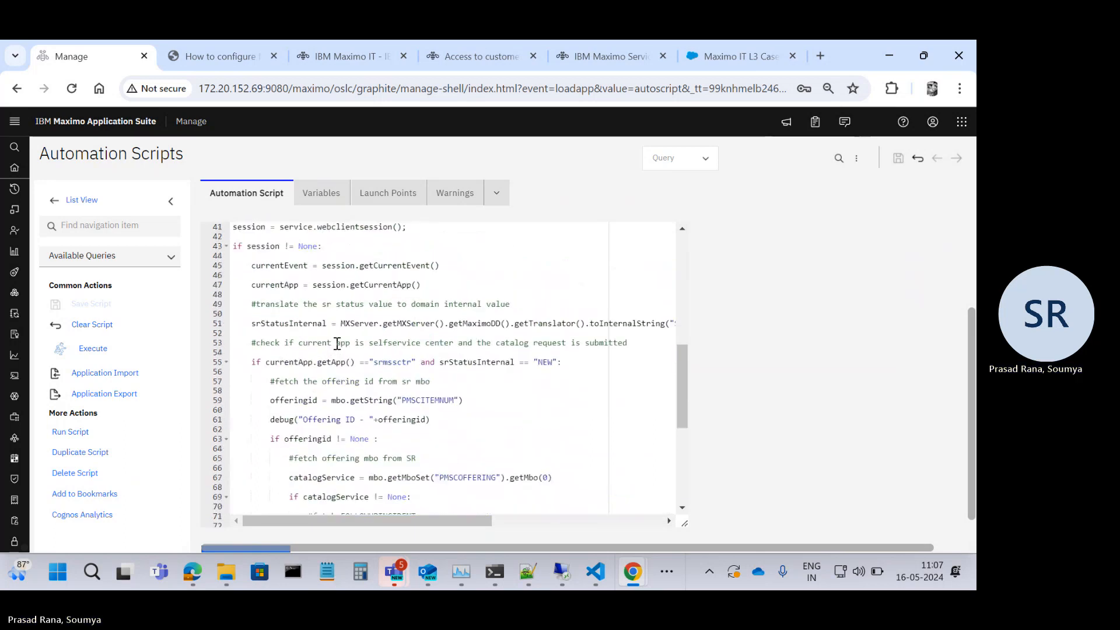
pyautogui.scroll(1, 337, 344)
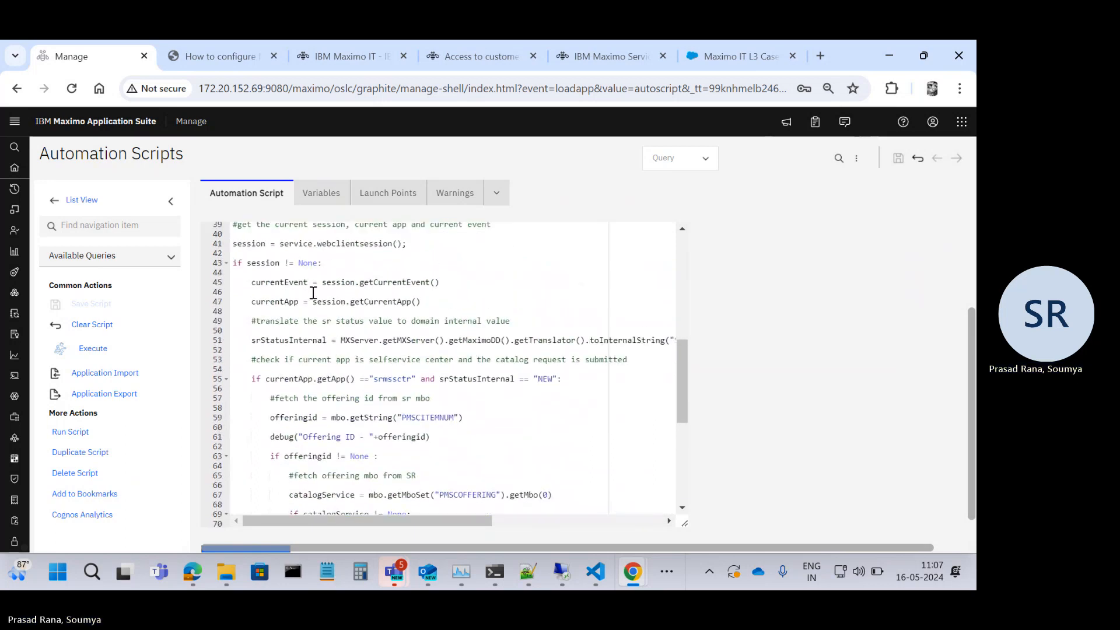
pyautogui.scroll(1, 313, 293)
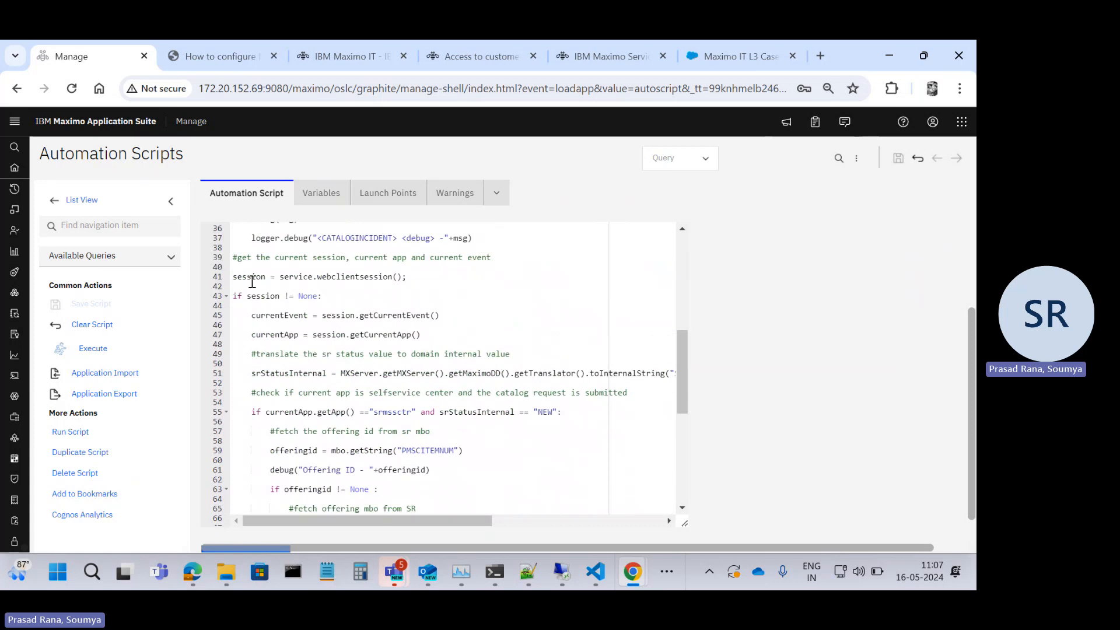
pyautogui.scroll(-2, 342, 339)
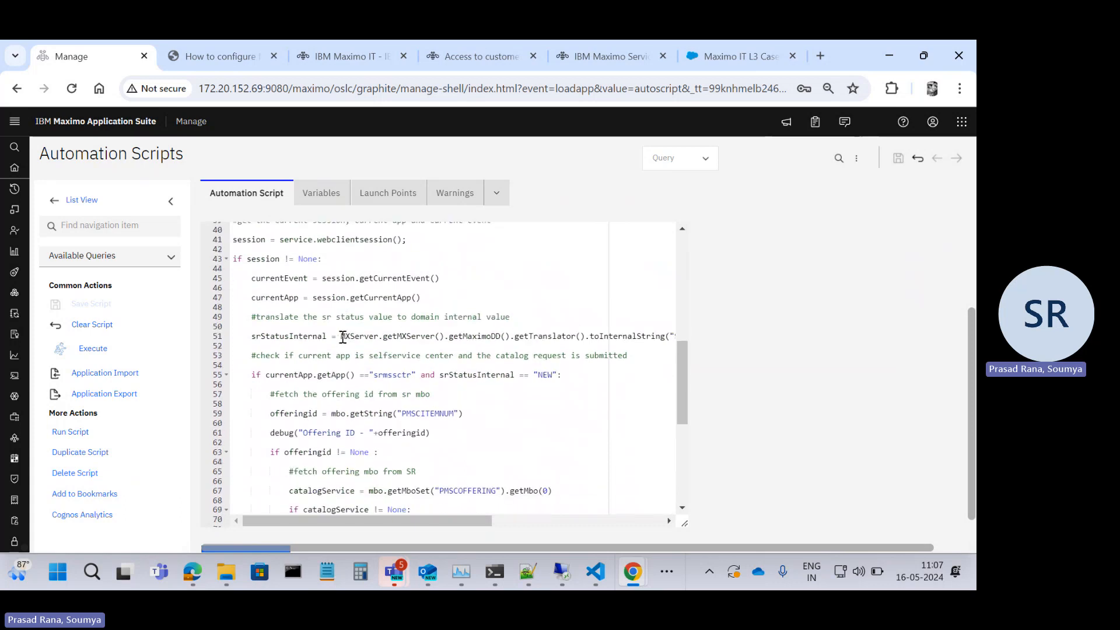
pyautogui.scroll(-1, 458, 386)
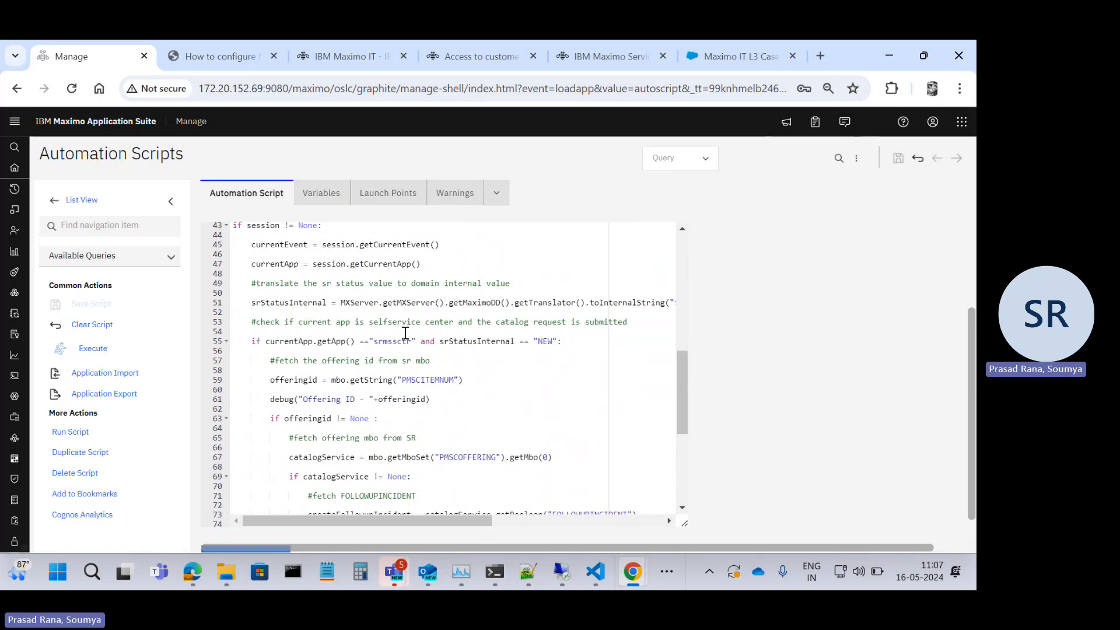
pyautogui.scroll(-1, 390, 372)
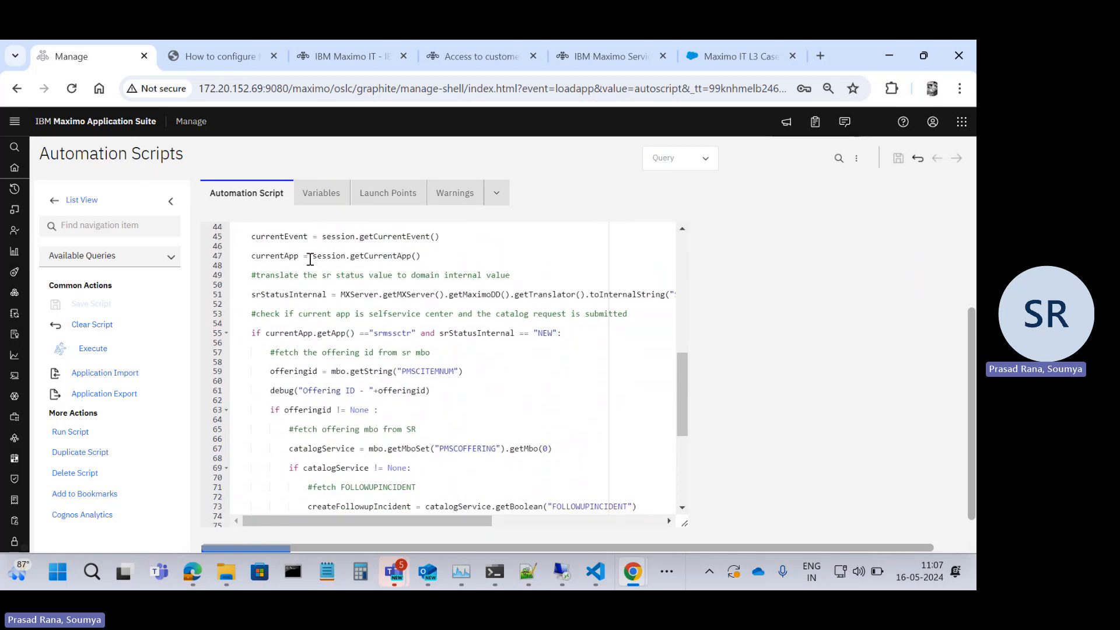
pyautogui.click(318, 295)
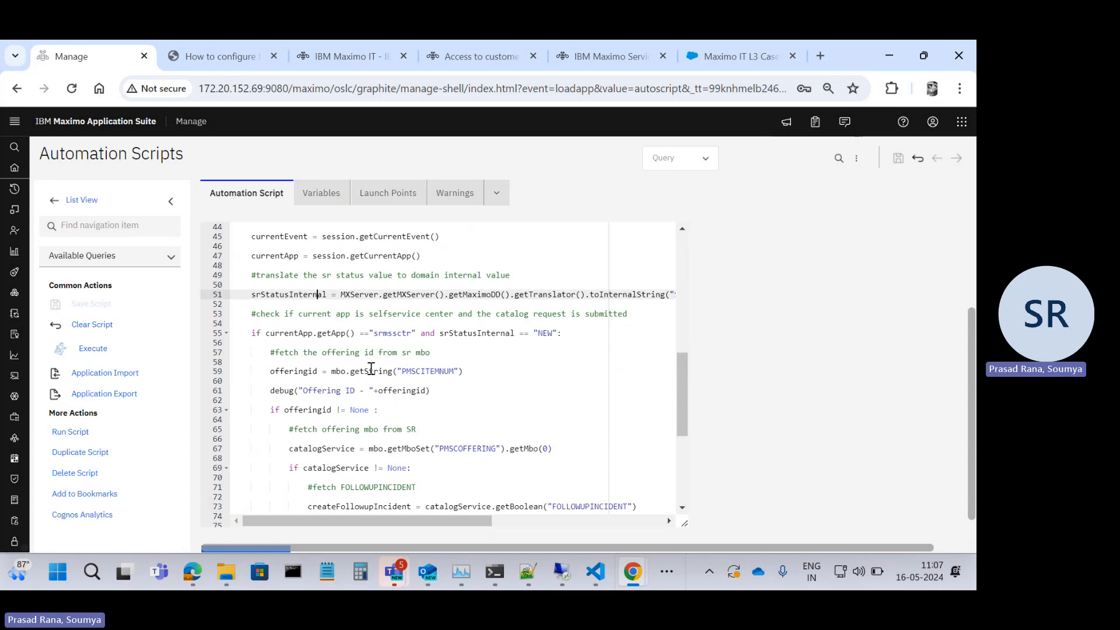
pyautogui.scroll(-2, 371, 369)
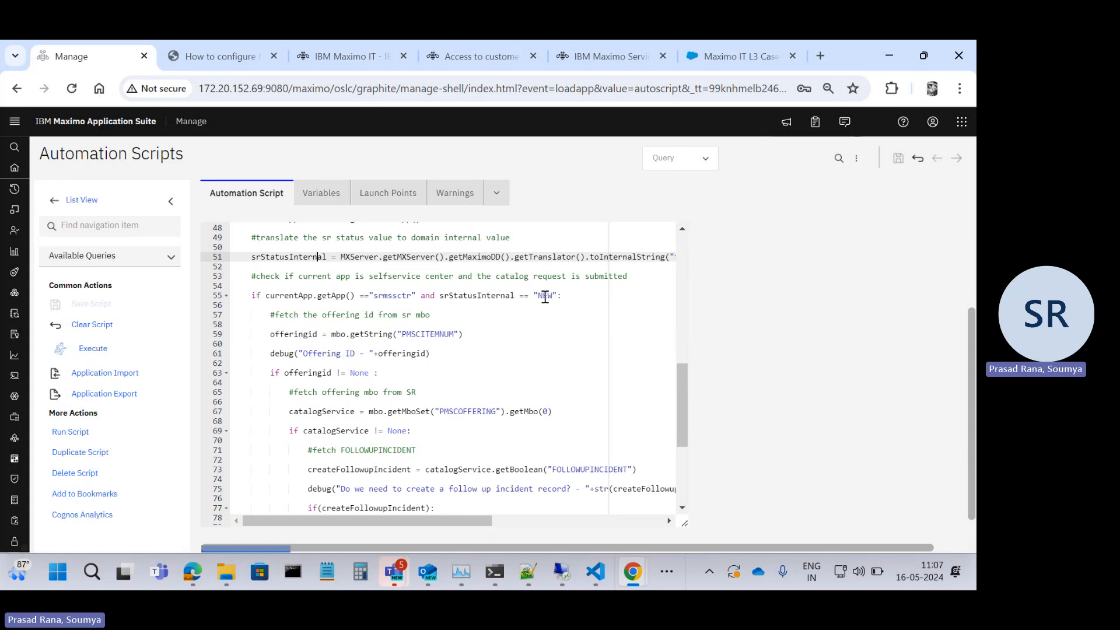
pyautogui.scroll(-1, 515, 387)
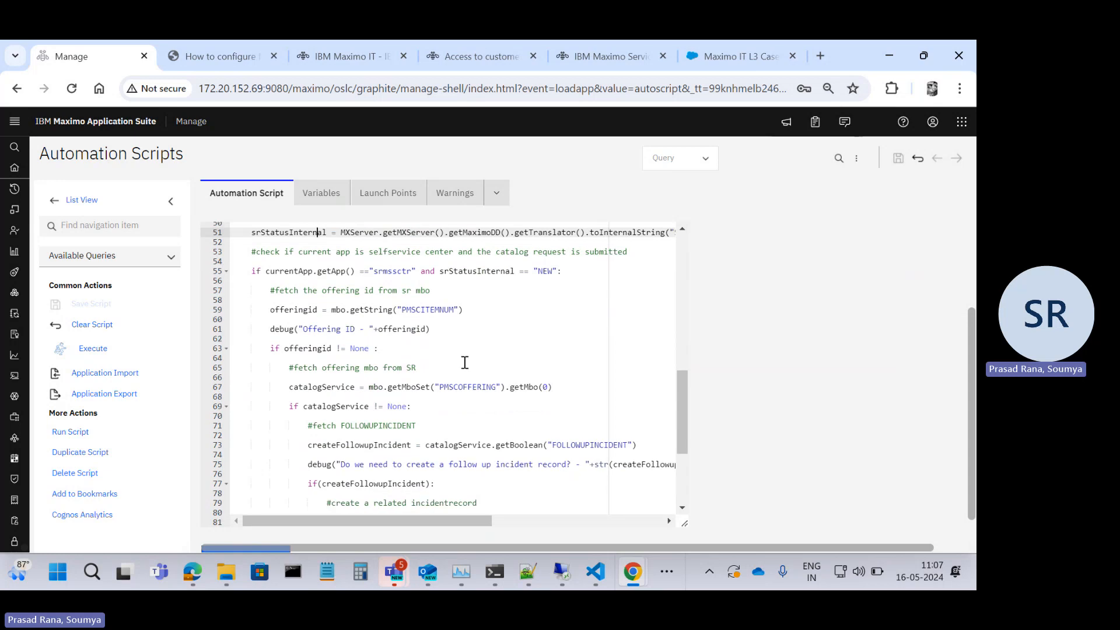
# Examine the script code that fetches the offering, reads FOLLOWUPINCIDENT and creates the related incident record.
pyautogui.scroll(-1, 465, 362)
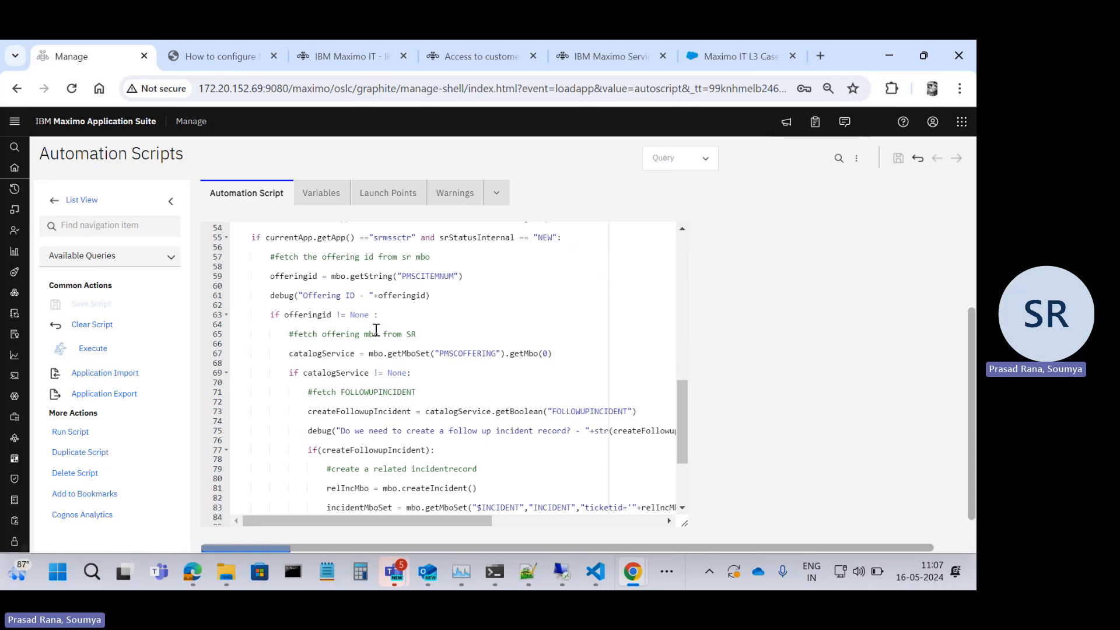
pyautogui.scroll(-1, 376, 330)
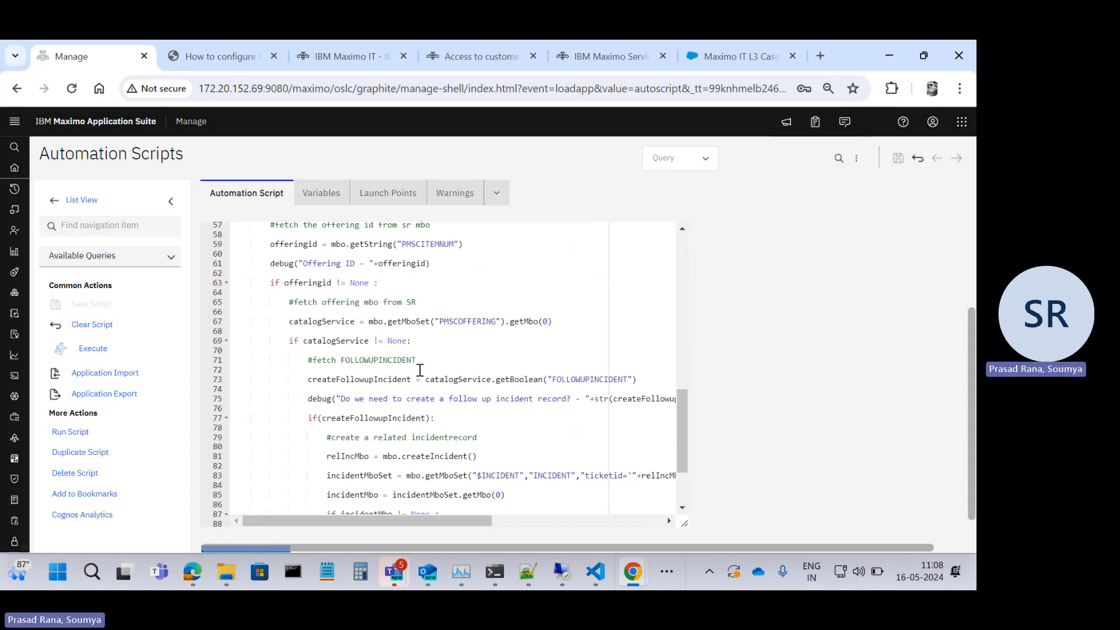
pyautogui.scroll(-2, 420, 370)
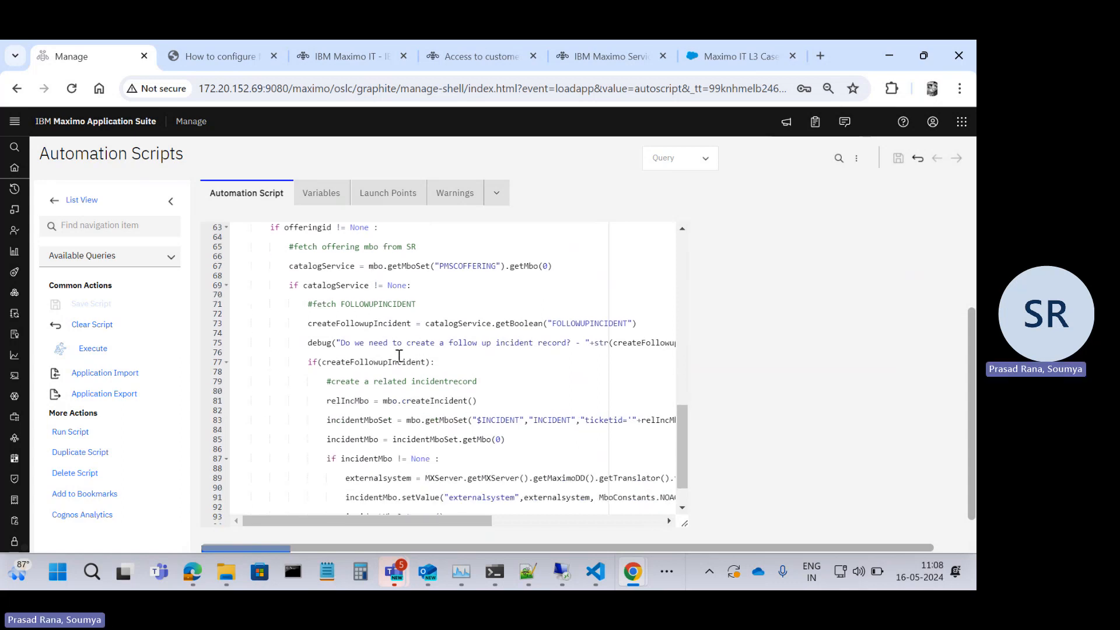
pyautogui.scroll(-1, 416, 378)
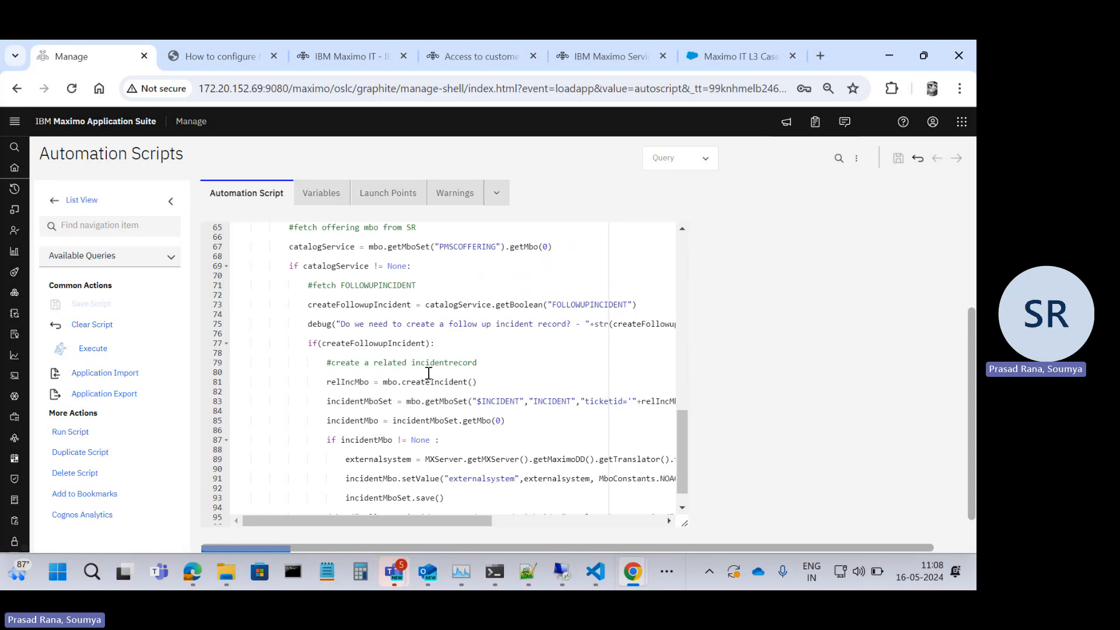
pyautogui.scroll(-1, 428, 374)
pyautogui.scroll(-1, 448, 337)
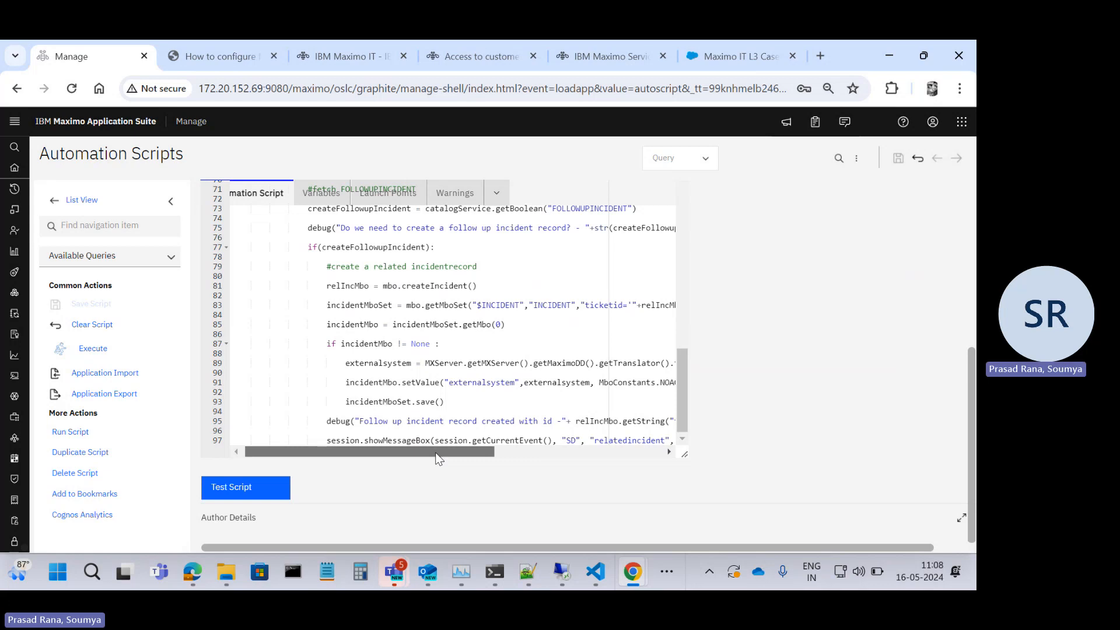
# Examine the external system lines and the closing showMessageBox call, checking its message group and relatedincident key.
pyautogui.moveTo(436, 453); pyautogui.dragTo(462, 453)
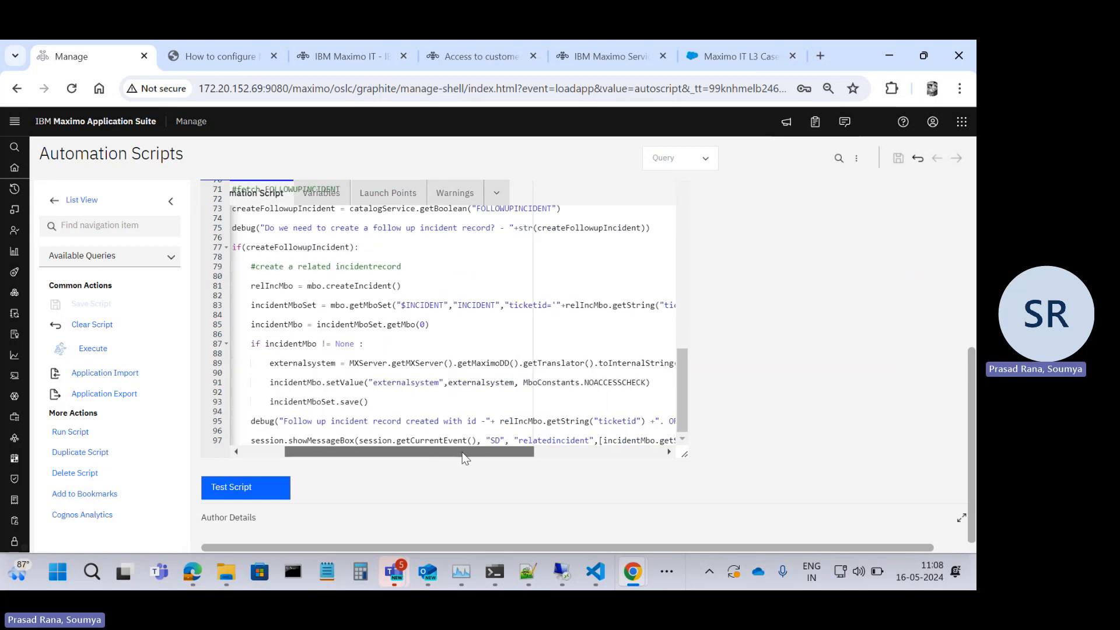
pyautogui.hscroll(2, 461, 453)
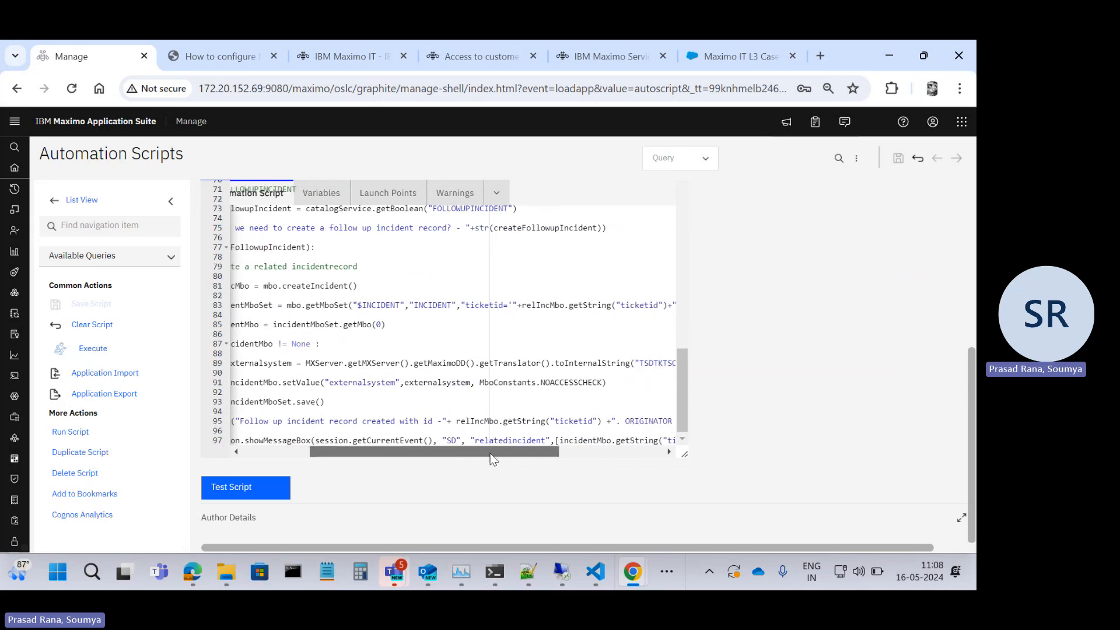
pyautogui.hscroll(-3, 441, 456)
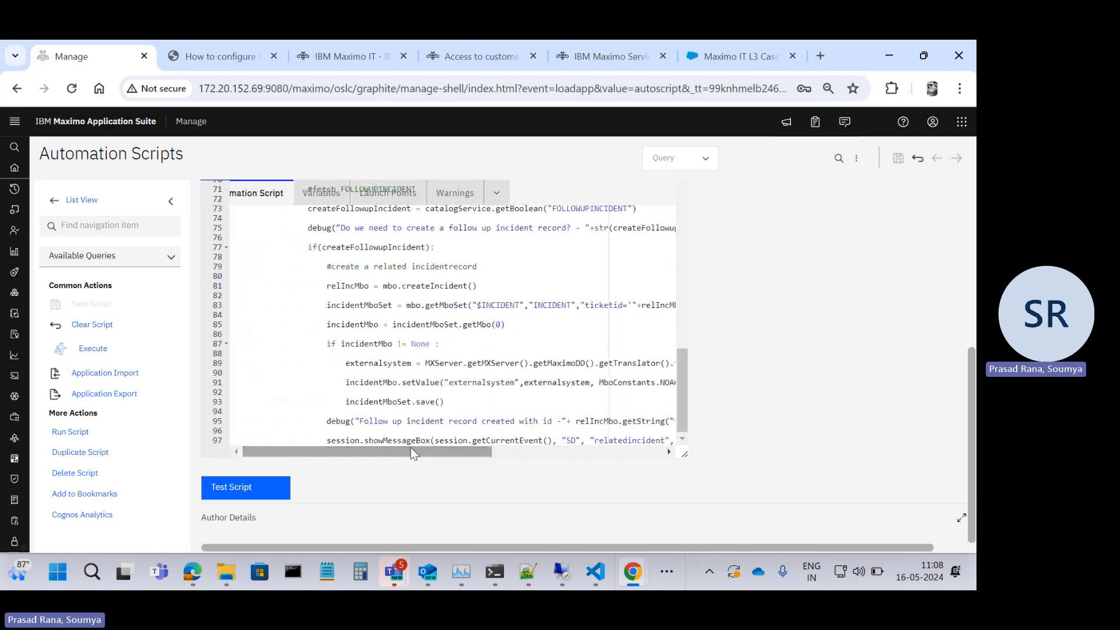
pyautogui.moveTo(411, 449); pyautogui.dragTo(432, 461)
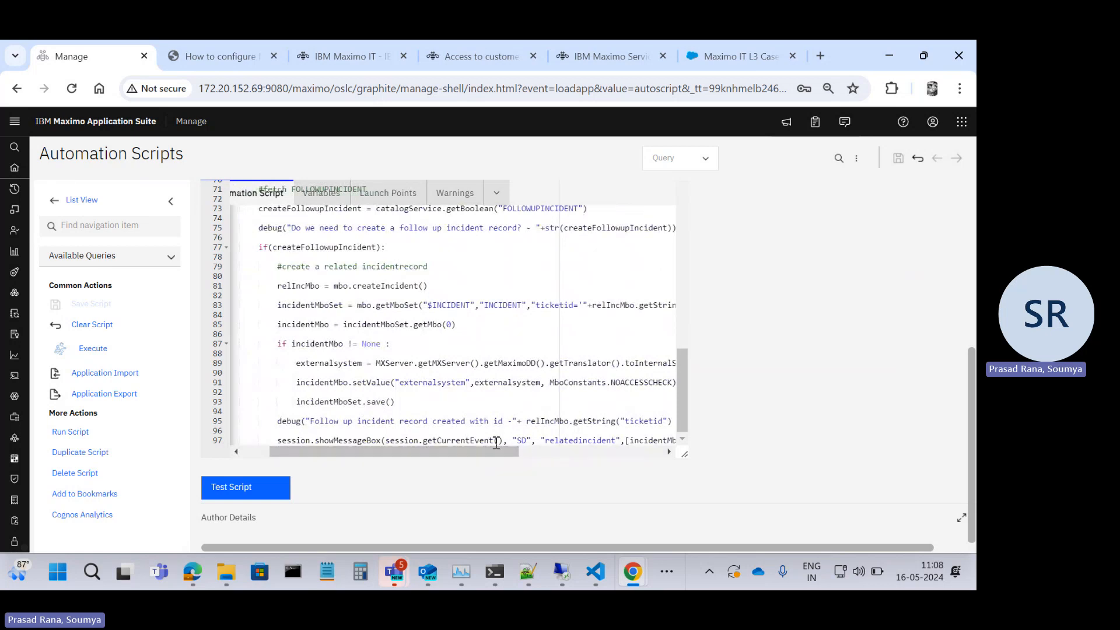
pyautogui.click(519, 440)
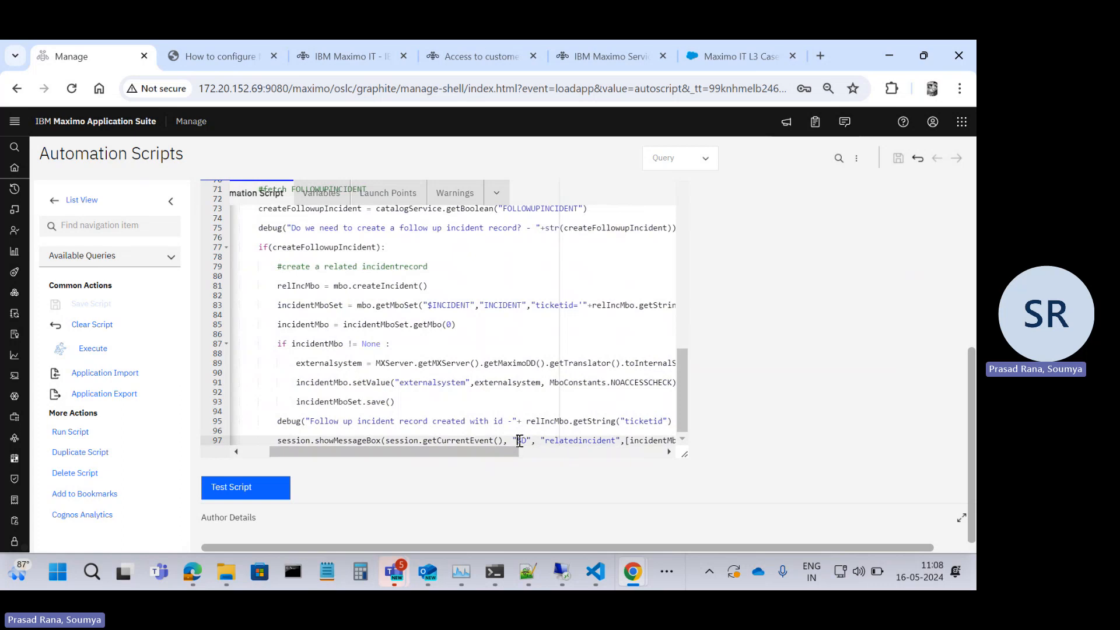
pyautogui.doubleClick(581, 441)
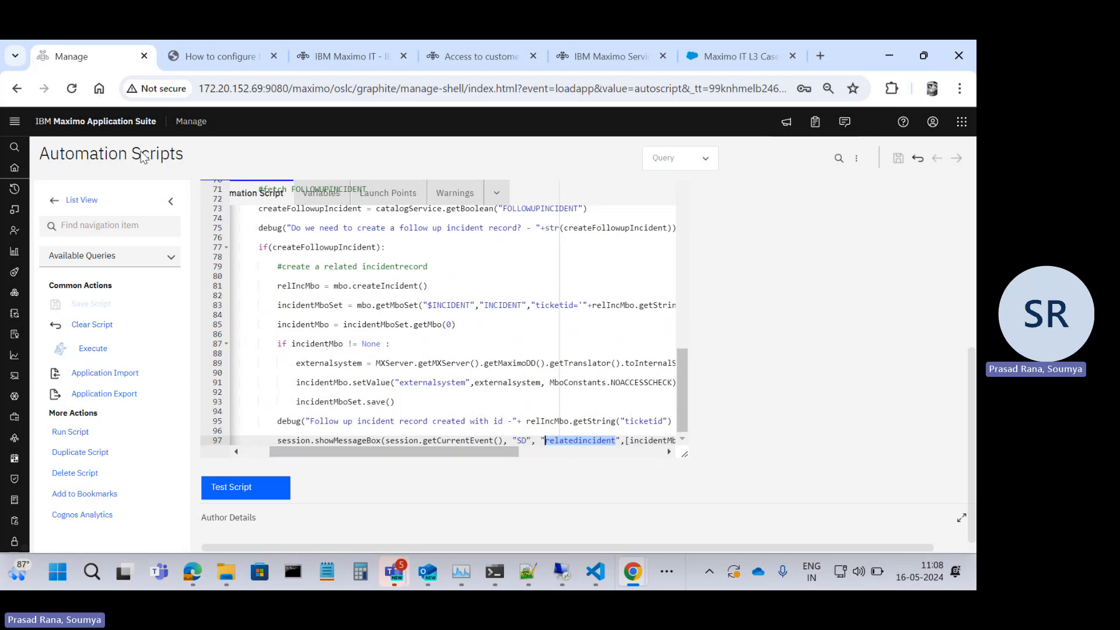
pyautogui.scroll(15, 326, 362)
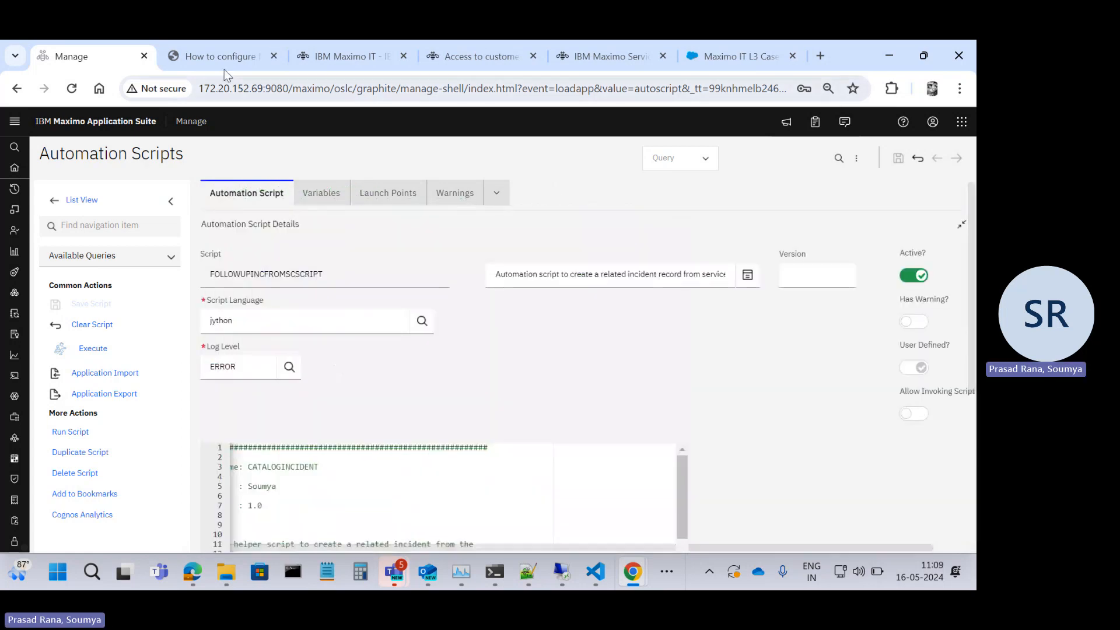
# Switch to the IBM support article and read the steps and field values for creating a new message group.
pyautogui.click(224, 69)
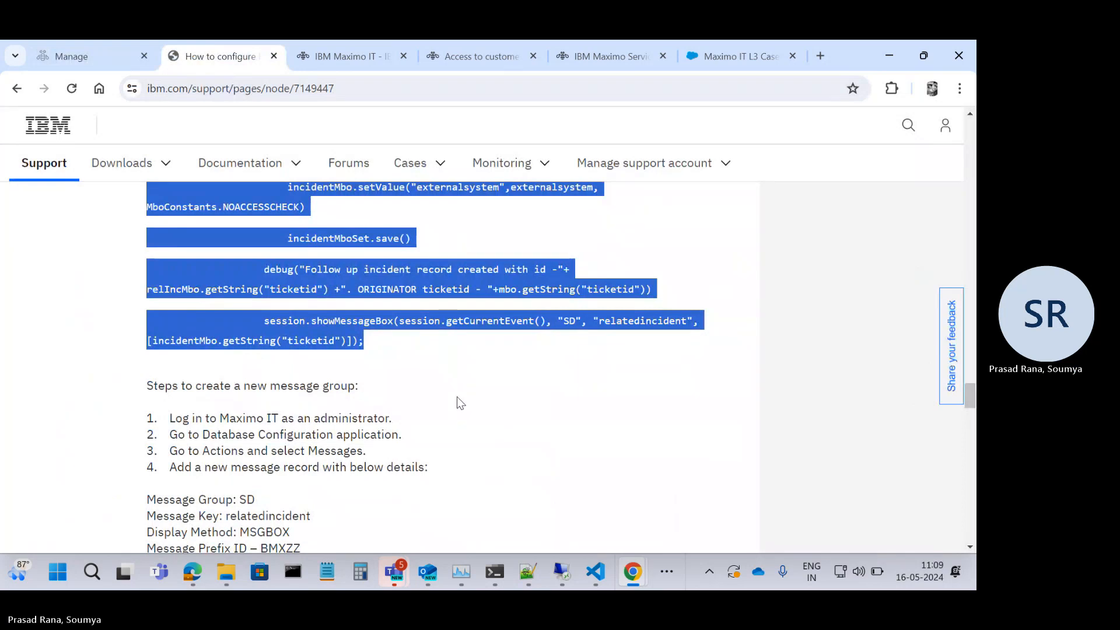
pyautogui.scroll(-1, 505, 421)
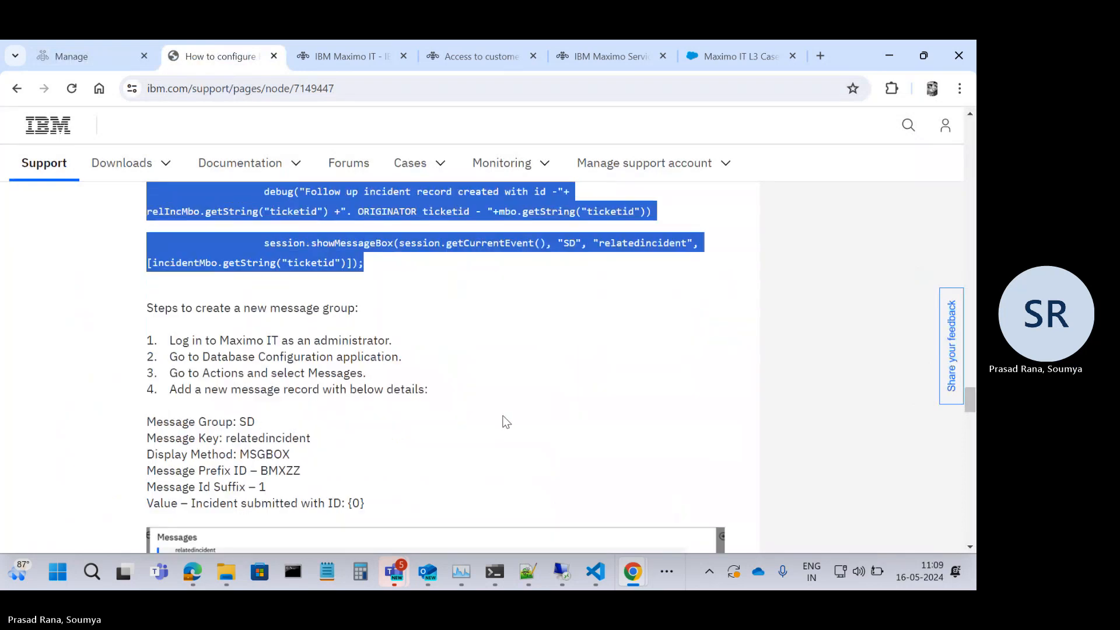
pyautogui.scroll(-1, 435, 386)
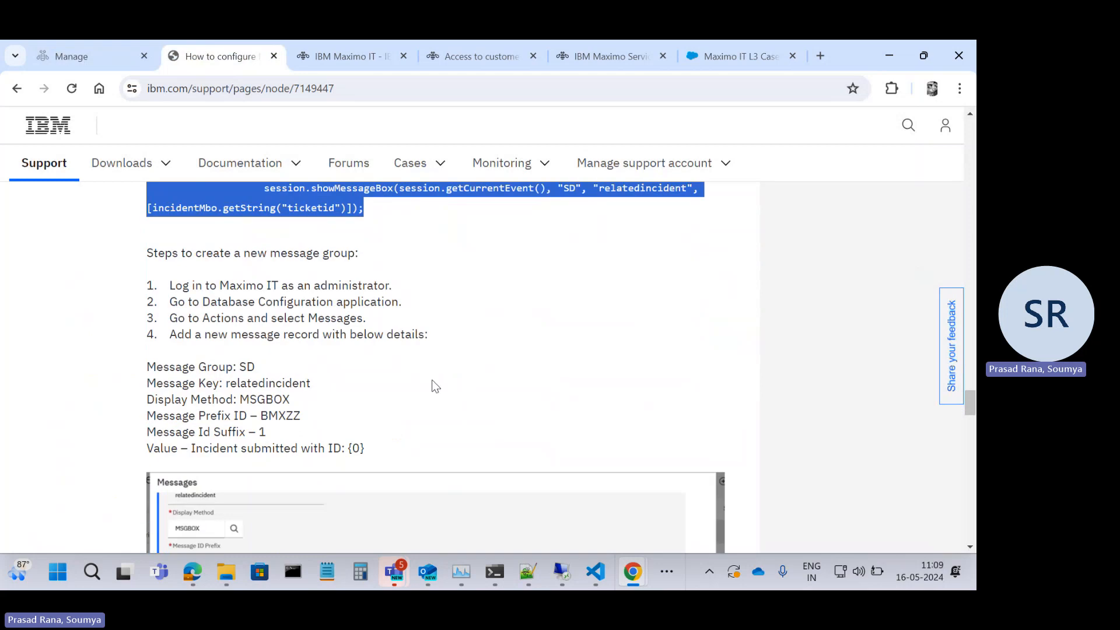
pyautogui.click(387, 373)
pyautogui.scroll(-1, 372, 354)
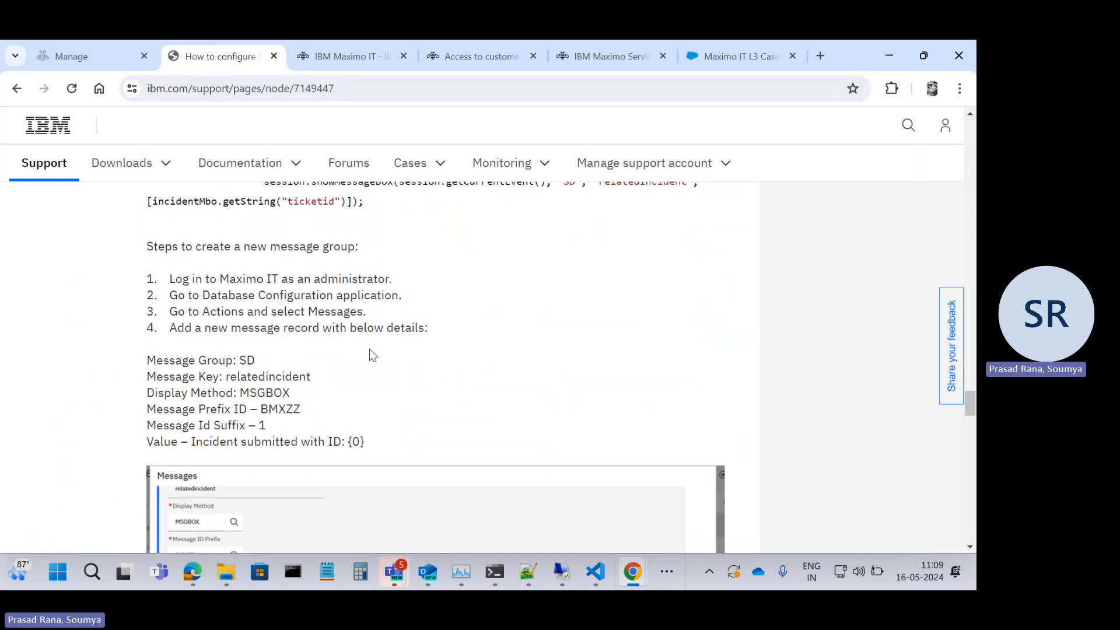
pyautogui.scroll(-1, 373, 356)
pyautogui.scroll(-1, 373, 354)
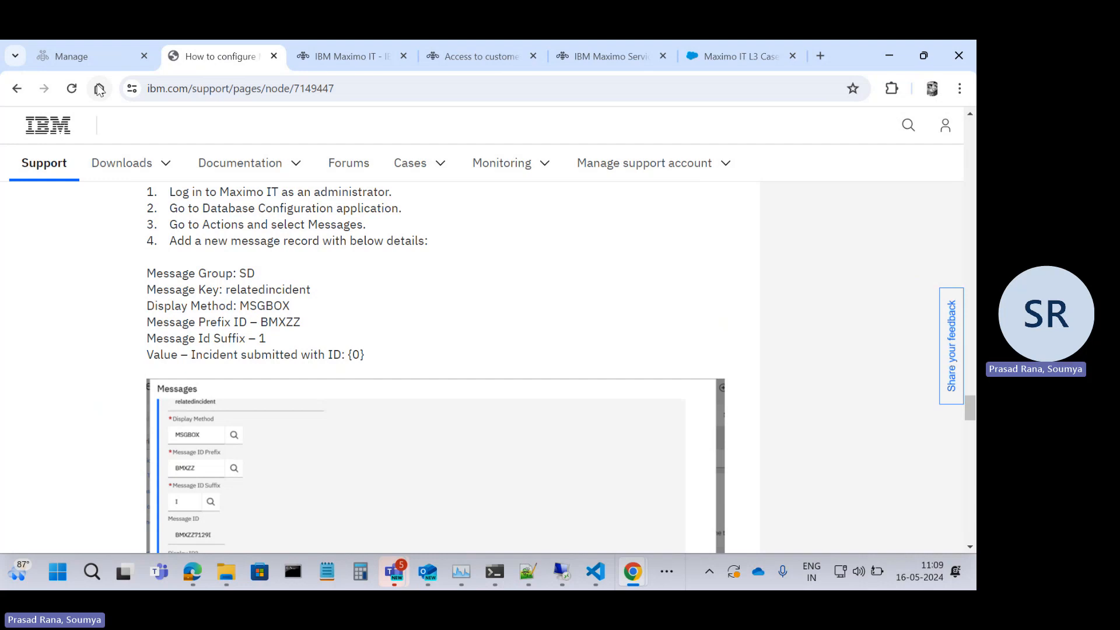
# Compare the message group and key in the script's showMessageBox call with the message details in the article.
pyautogui.click(92, 57)
pyautogui.scroll(-10, 342, 412)
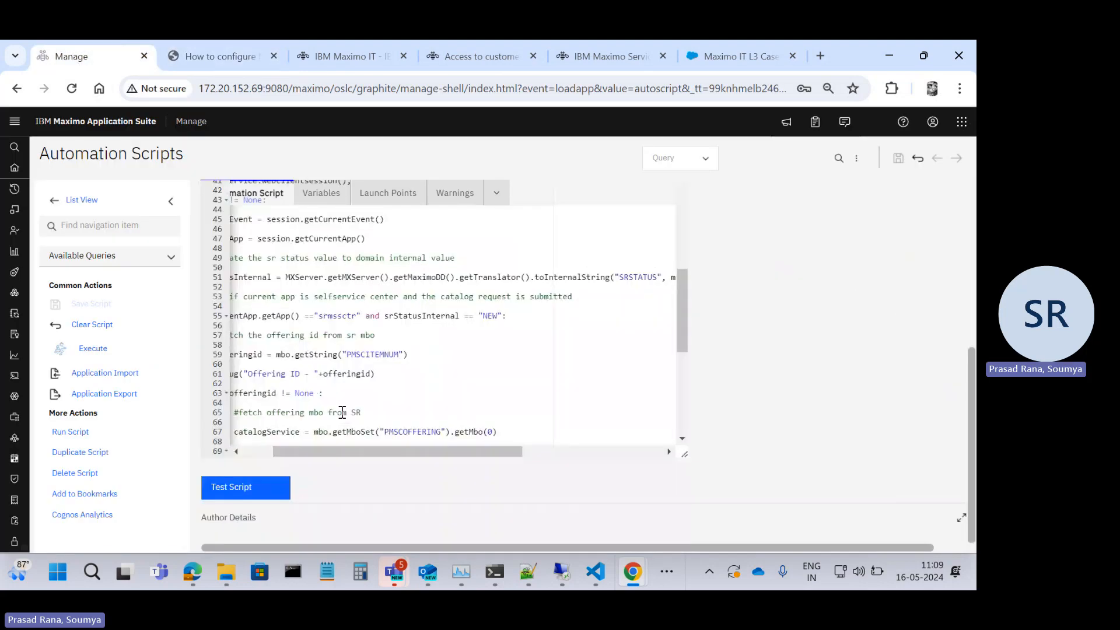
pyautogui.scroll(-10, 342, 413)
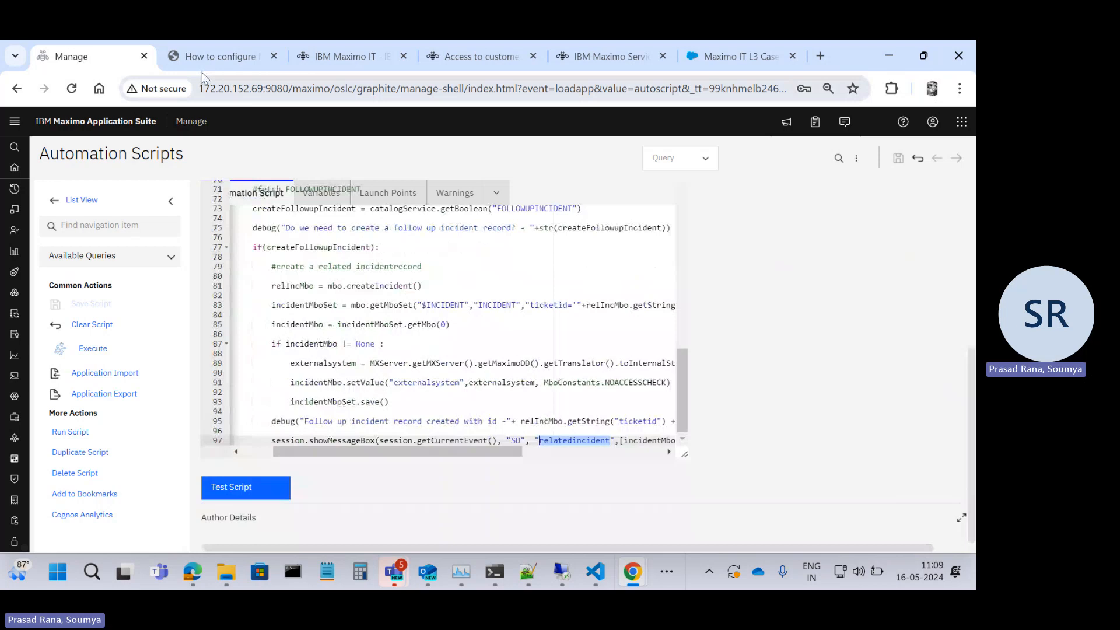
pyautogui.click(213, 57)
pyautogui.scroll(2, 395, 334)
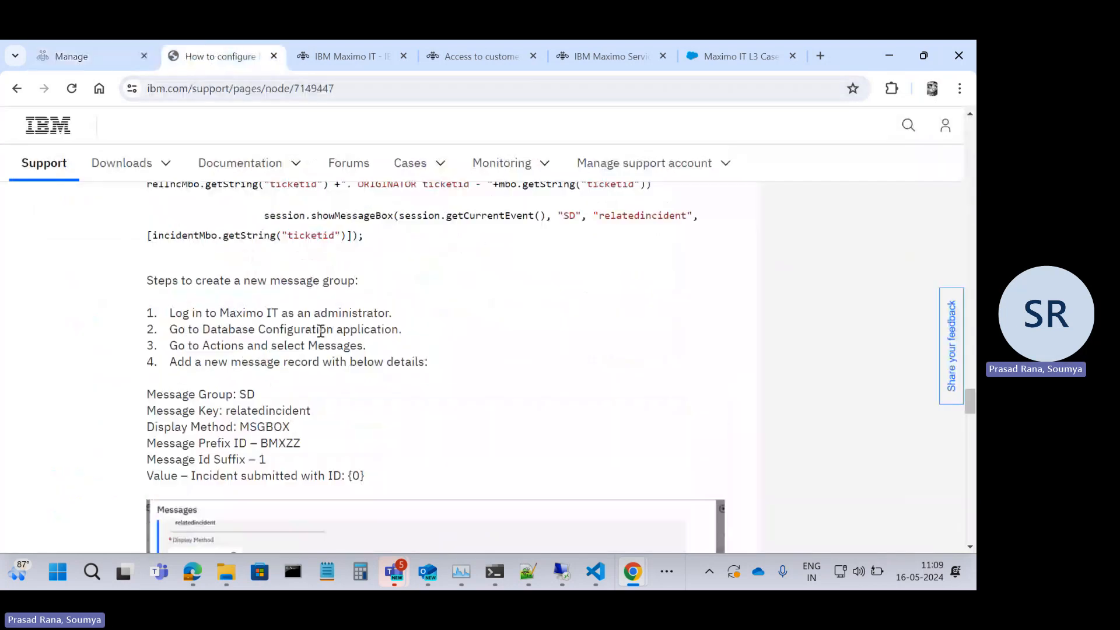
# Return to Maximo, search the navigation for "Databa" and open the Database Configuration application.
pyautogui.click(89, 57)
pyautogui.moveTo(53, 151)
pyautogui.write('Databa')
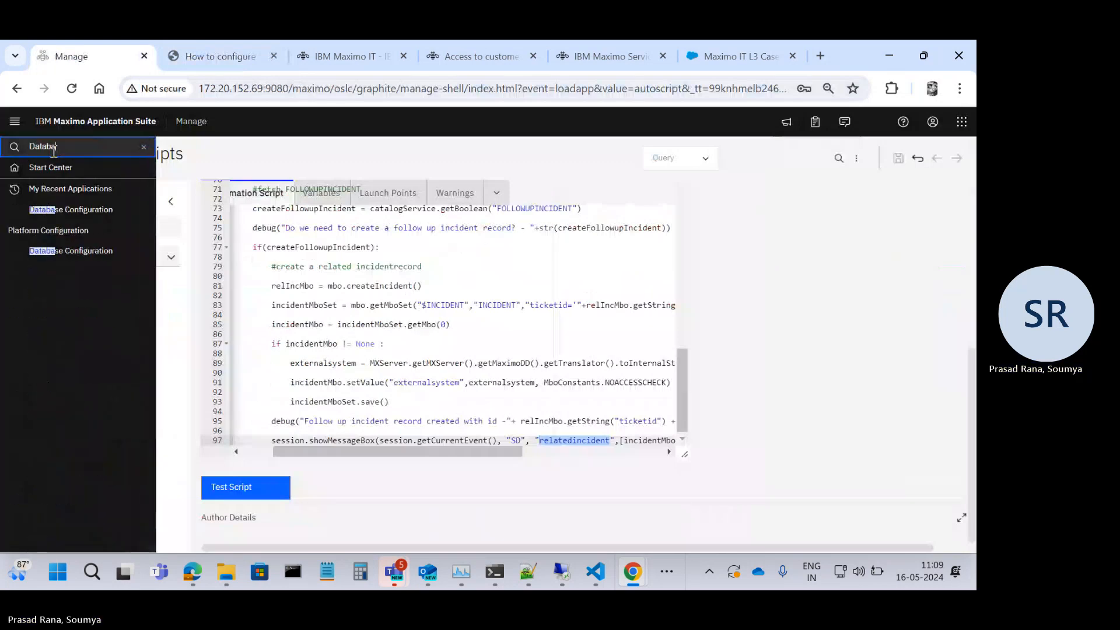
pyautogui.click(74, 219)
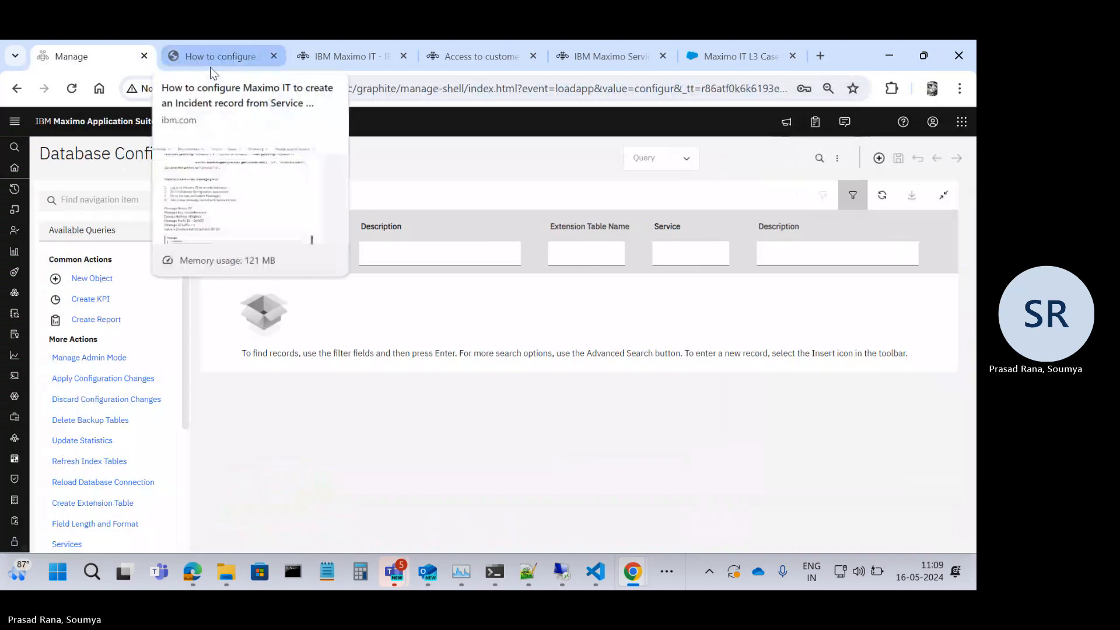
# Add an SD relatedincident message following the support article, with display method MSGBOX, message ID prefix BMXZZ and suffix I.
pyautogui.click(210, 67)
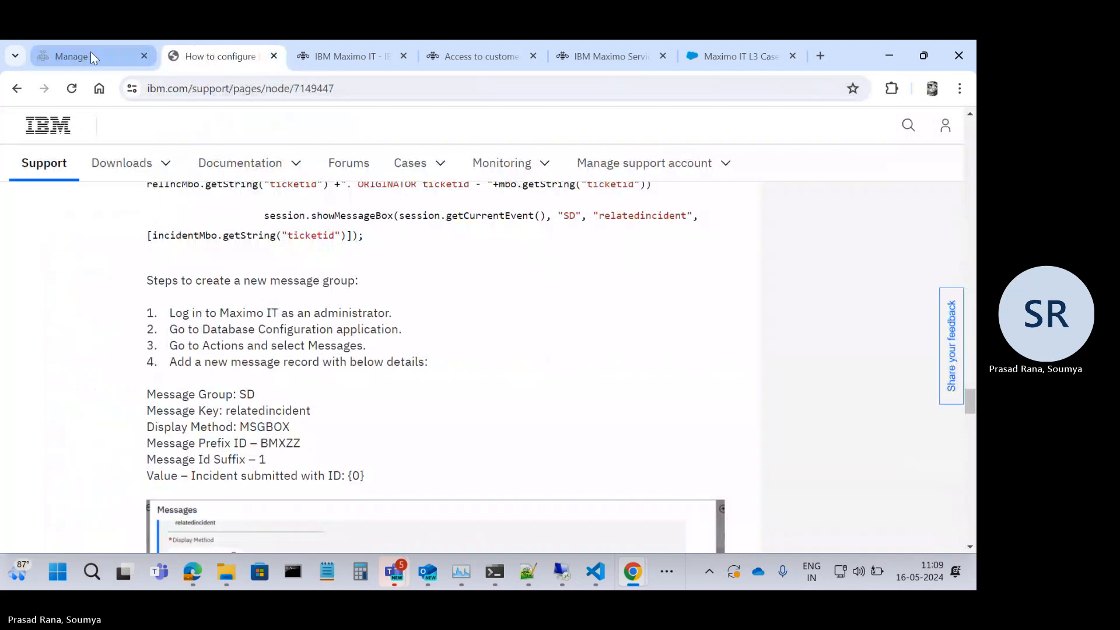
pyautogui.moveTo(90, 51); pyautogui.dragTo(212, 387)
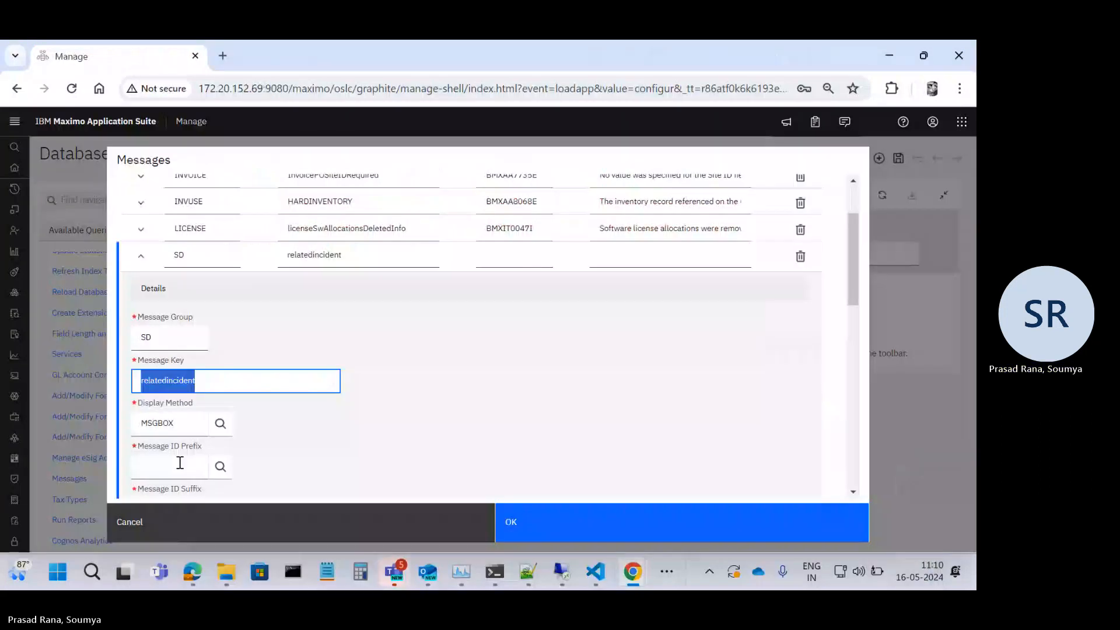
pyautogui.click(180, 463)
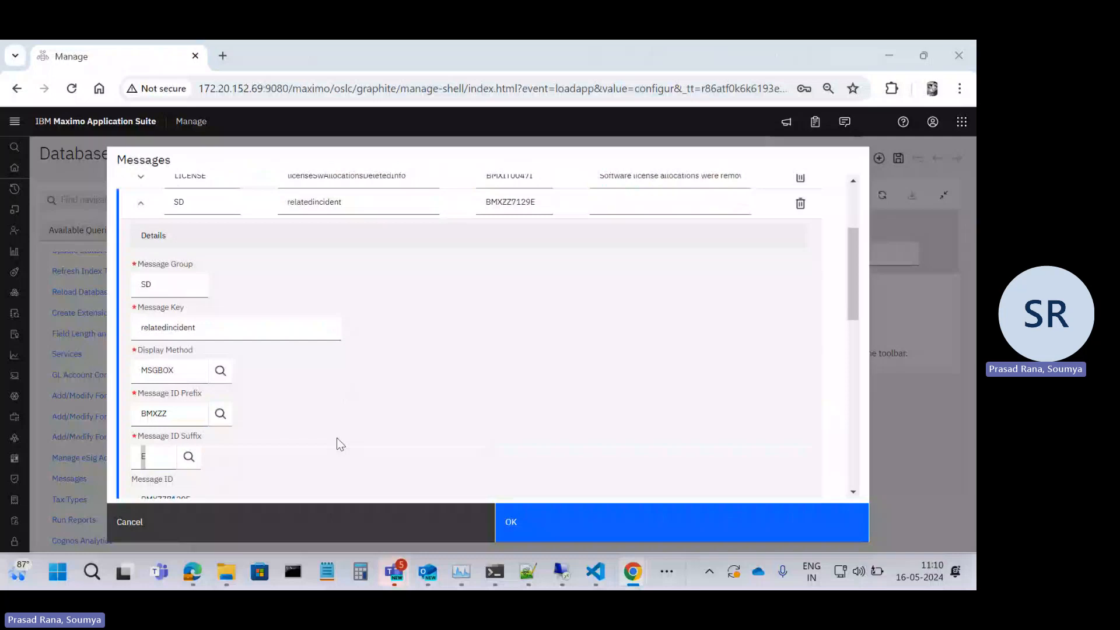
pyautogui.hotkey('alt', 'Tab')
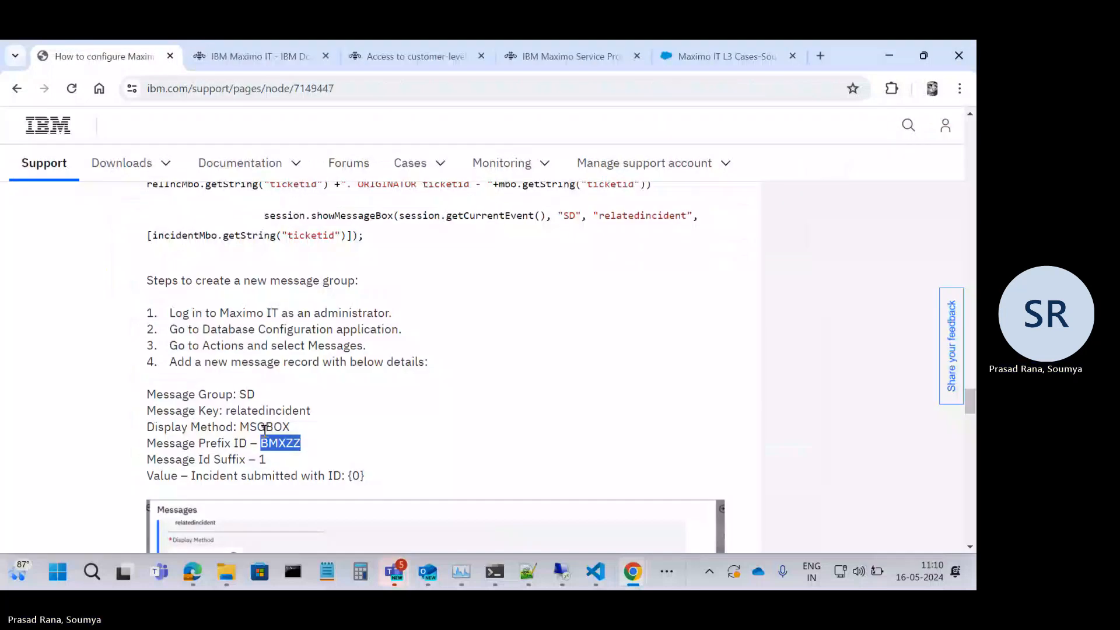
pyautogui.hotkey('alt', 'Tab')
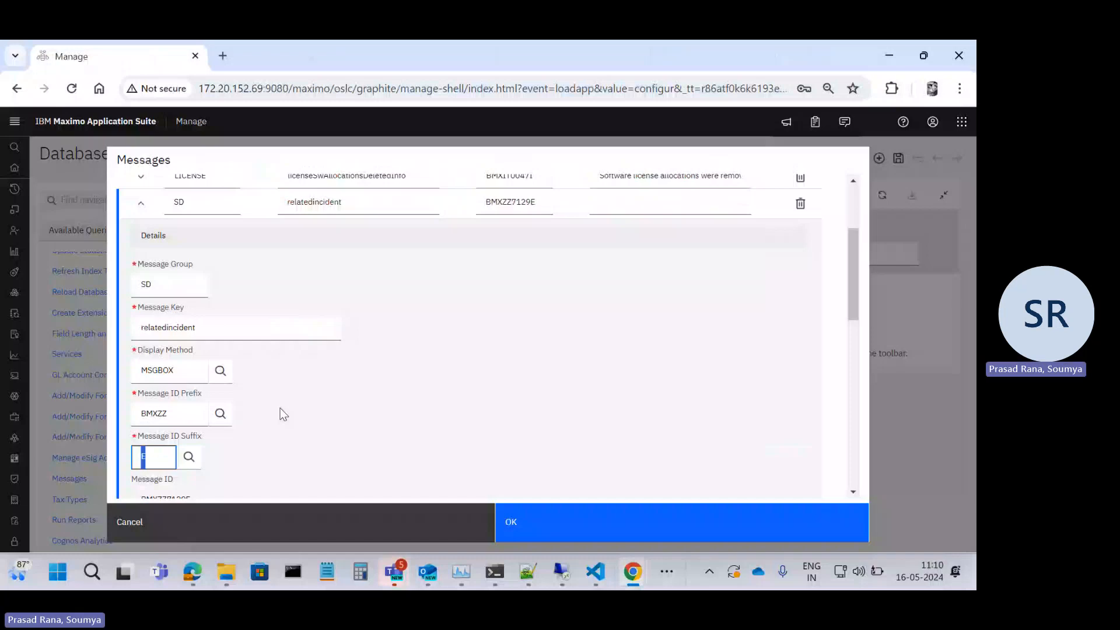
pyautogui.write('I')
pyautogui.scroll(-1, 286, 396)
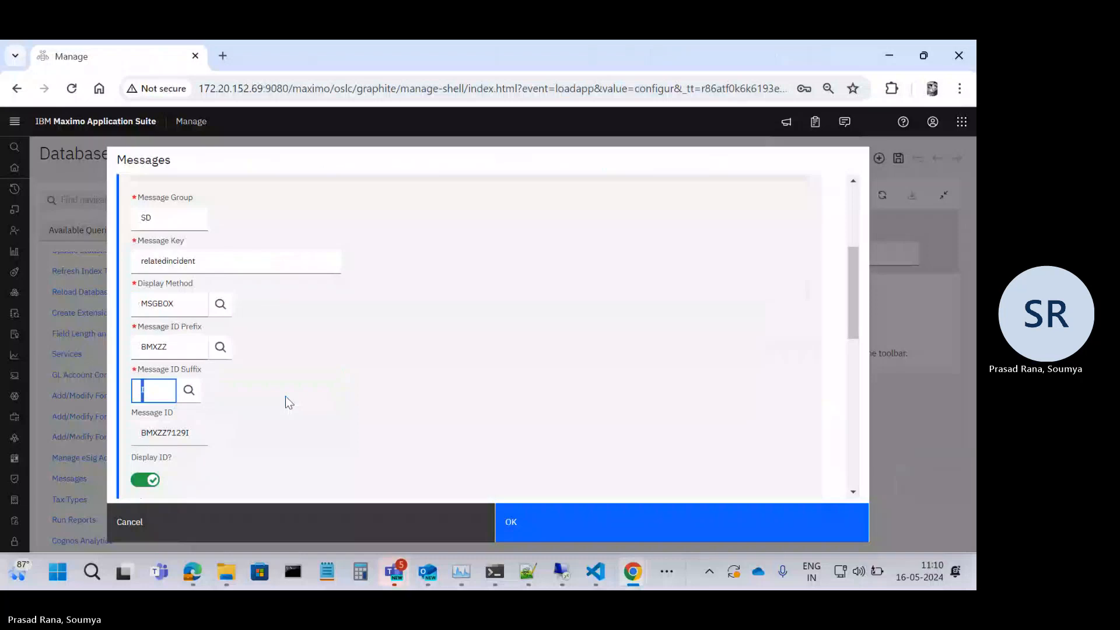
# Get the text "Incident submitted with ID: {0}" from the support article for the new message's Value.
pyautogui.scroll(-4, 286, 397)
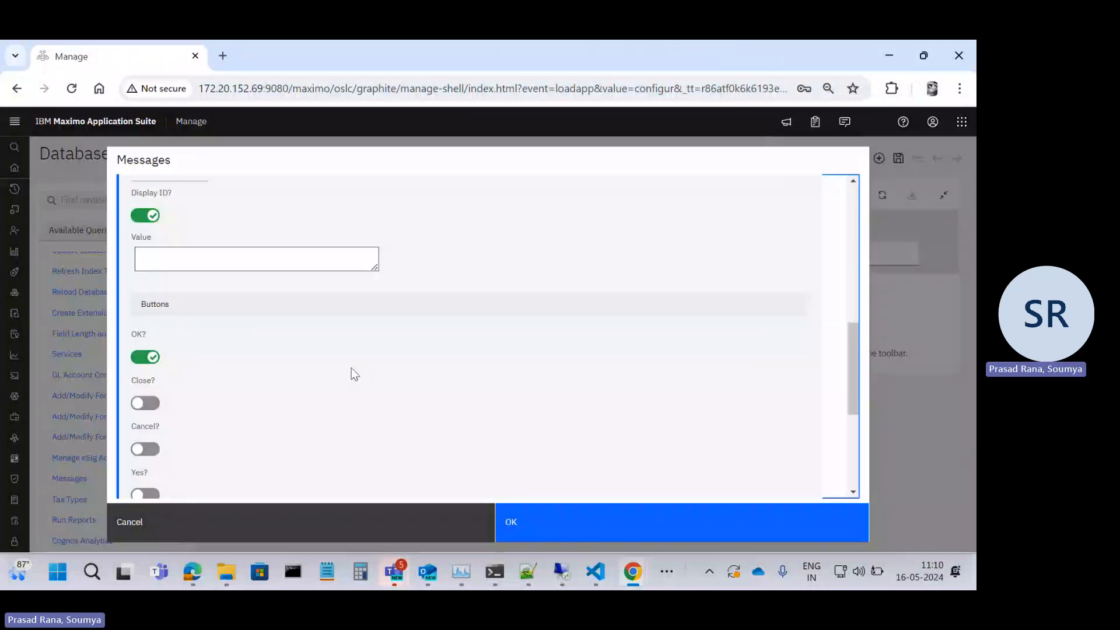
pyautogui.hotkey('alt', 'Tab')
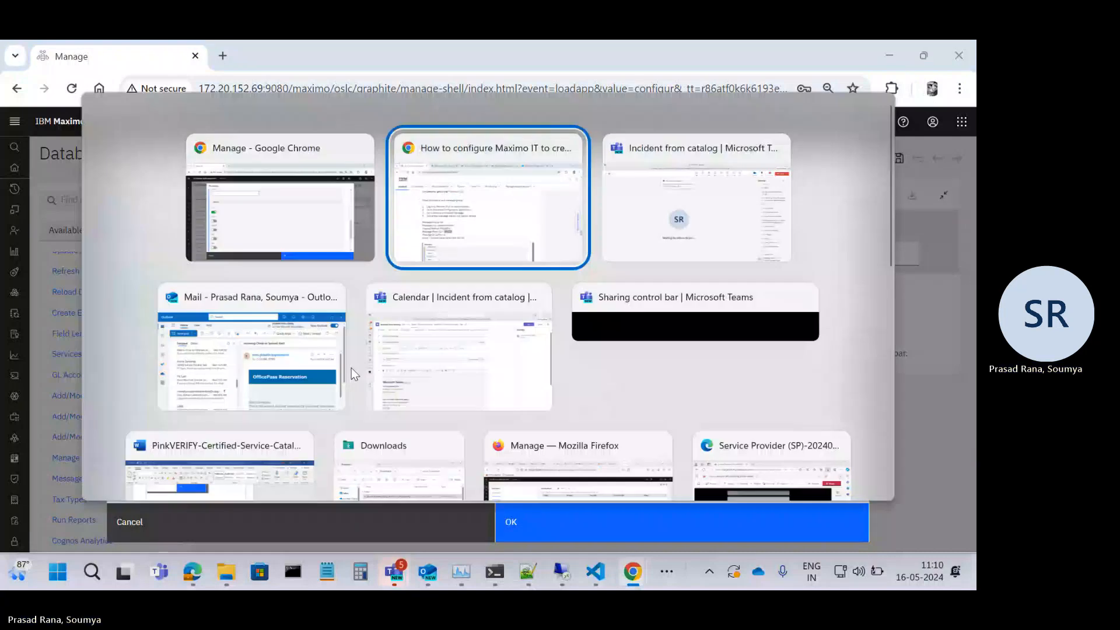
pyautogui.moveTo(192, 430); pyautogui.dragTo(316, 428)
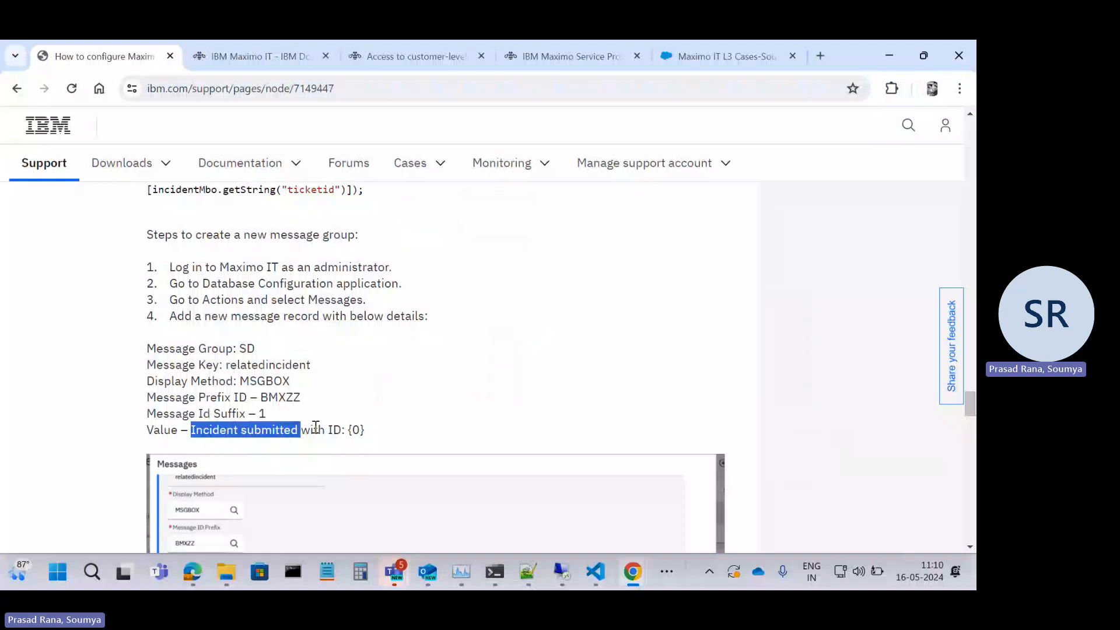
# Find the SSC_INCLIST configuration steps in the article and open the Domains application in Maximo.
pyautogui.scroll(-8, 316, 428)
pyautogui.doubleClick(288, 309)
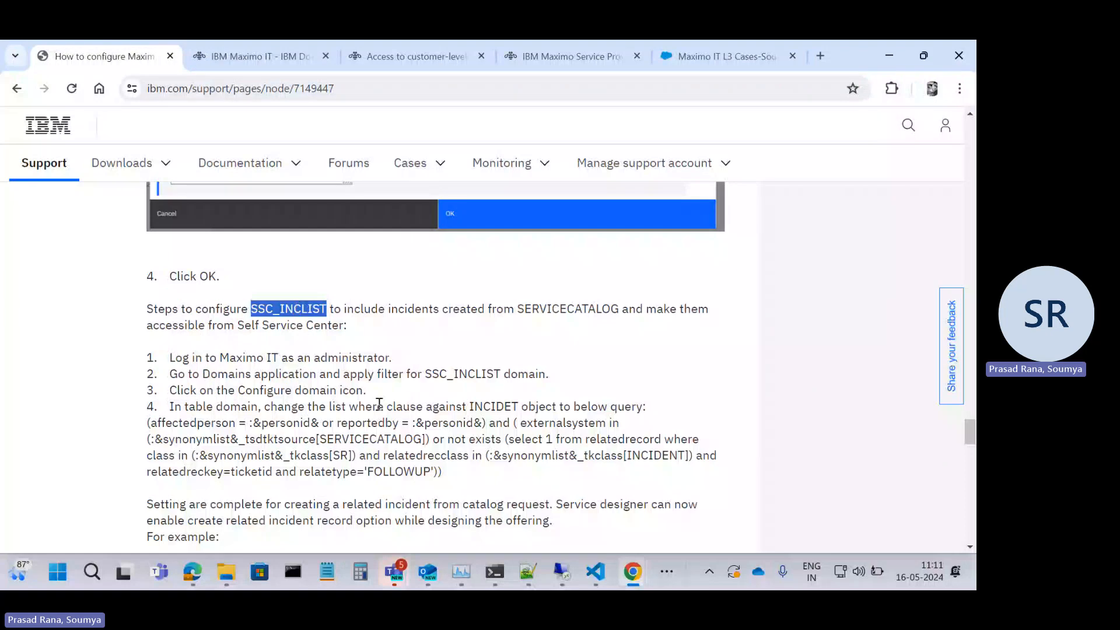
pyautogui.hotkey('alt', 'Tab')
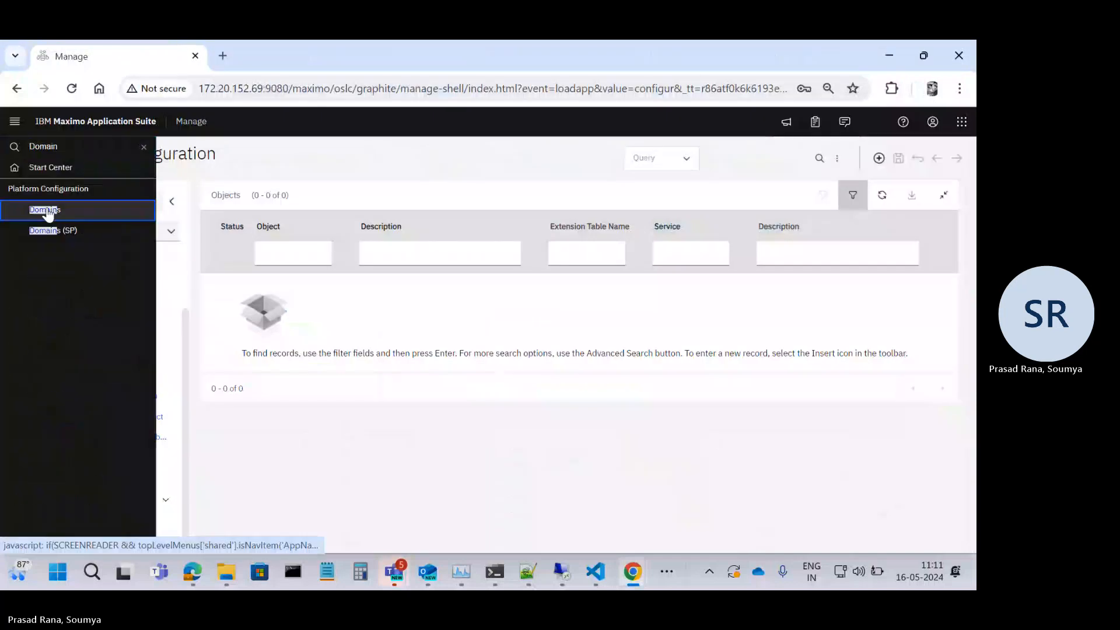
pyautogui.click(47, 212)
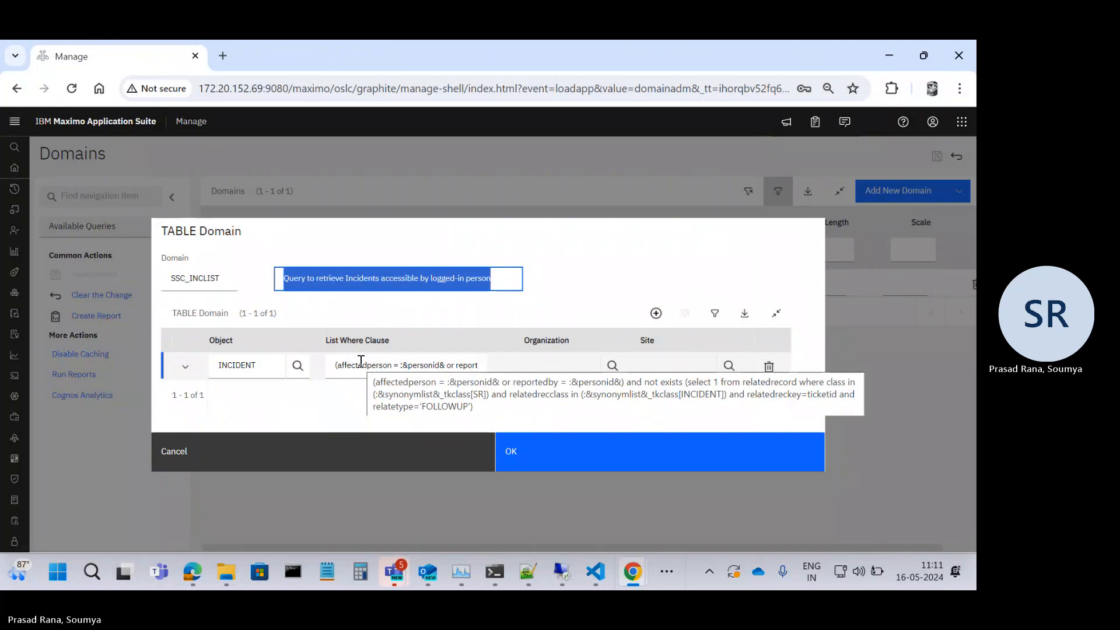
# Replace the INCIDENT list where clause in the SSC_INCLIST table domain with the article's query that includes SERVICECATALOG, and accept it.
pyautogui.hotkey('alt', 'Tab')
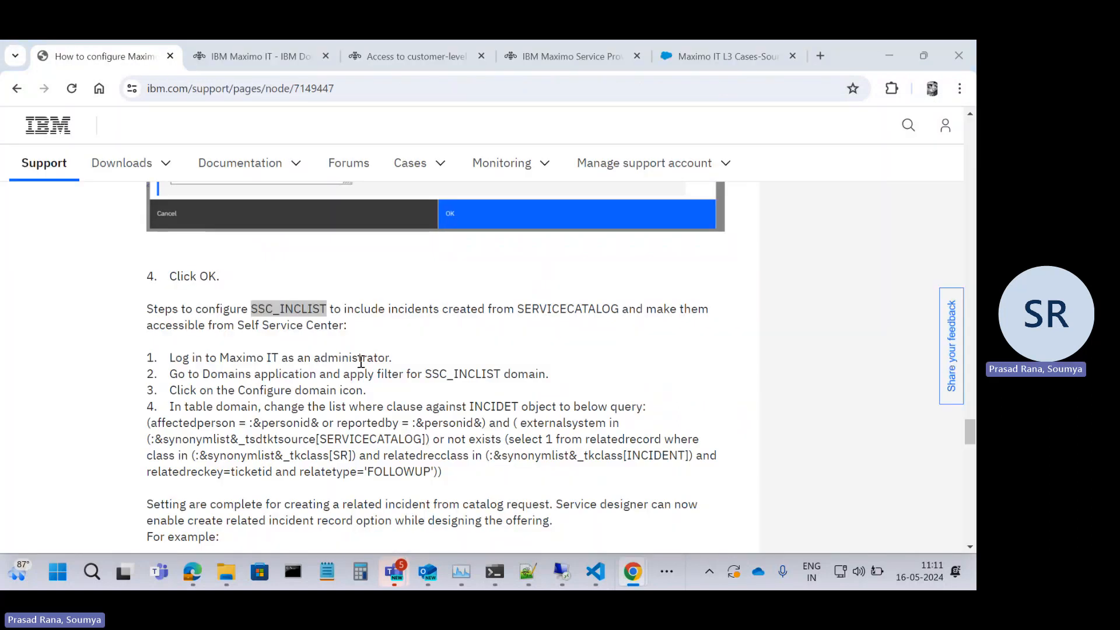
pyautogui.scroll(-1, 361, 362)
pyautogui.moveTo(147, 366); pyautogui.dragTo(315, 401)
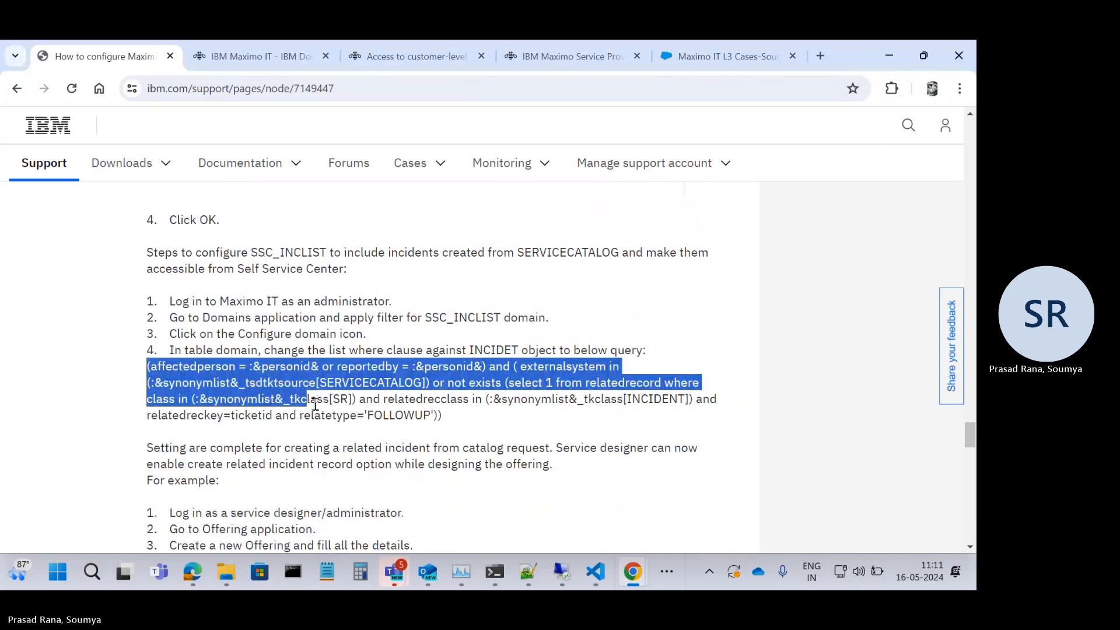
pyautogui.moveTo(315, 404); pyautogui.dragTo(458, 424)
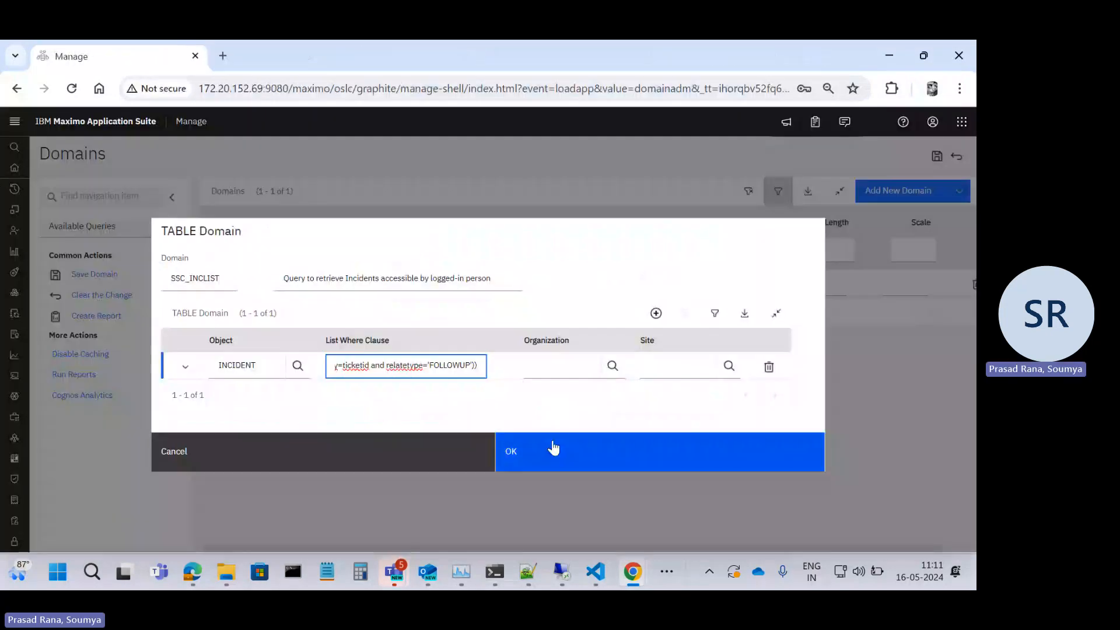
pyautogui.click(579, 455)
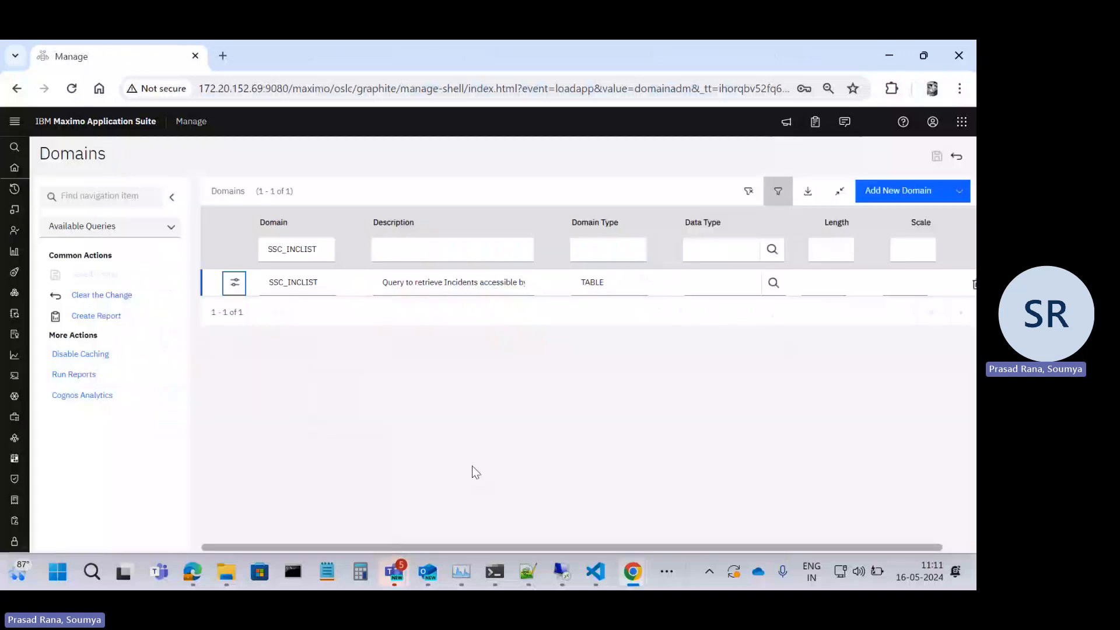
# Switch to the support article and review the steps for creating an offering, ordering it and the related incident message.
pyautogui.hotkey('alt', 'Tab')
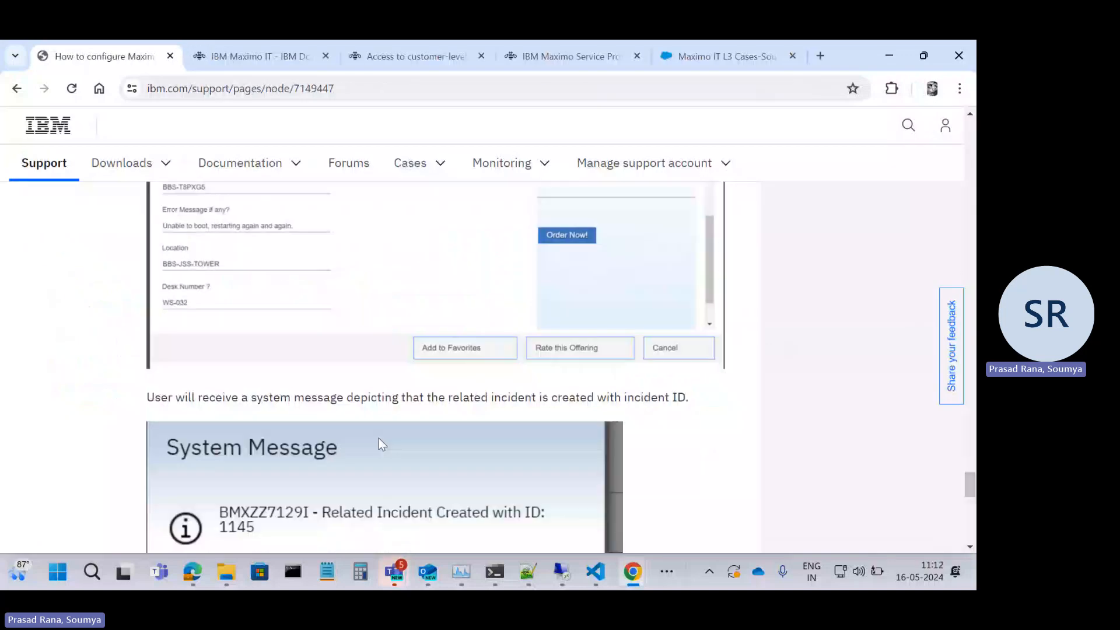
pyautogui.scroll(3, 379, 439)
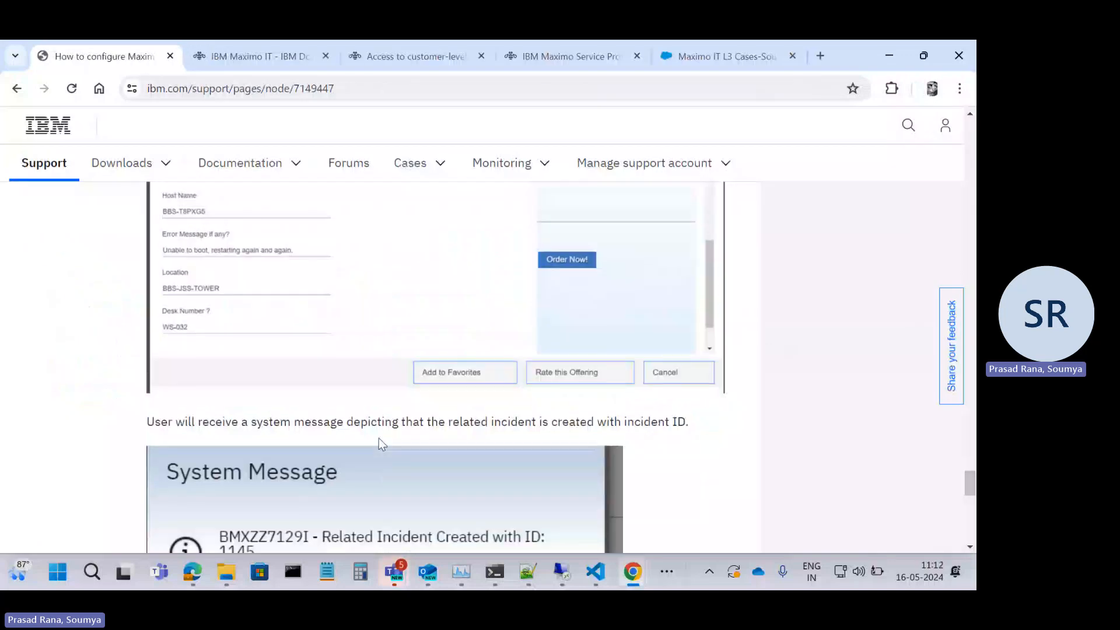
pyautogui.scroll(3, 382, 445)
pyautogui.scroll(3, 382, 445)
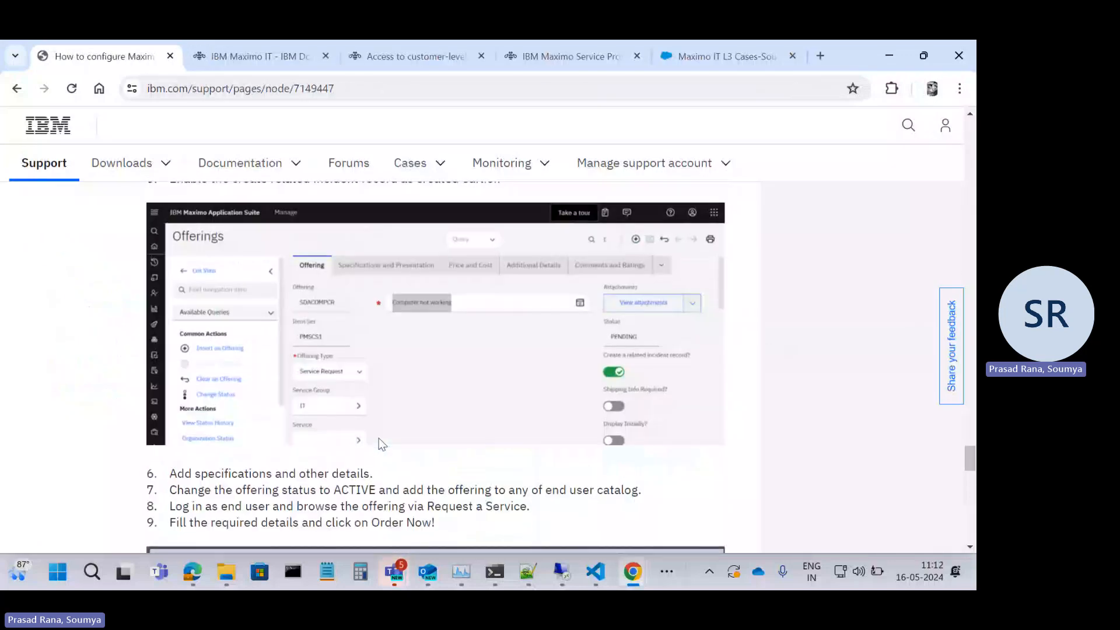
pyautogui.scroll(-5, 382, 444)
pyautogui.scroll(-2, 379, 439)
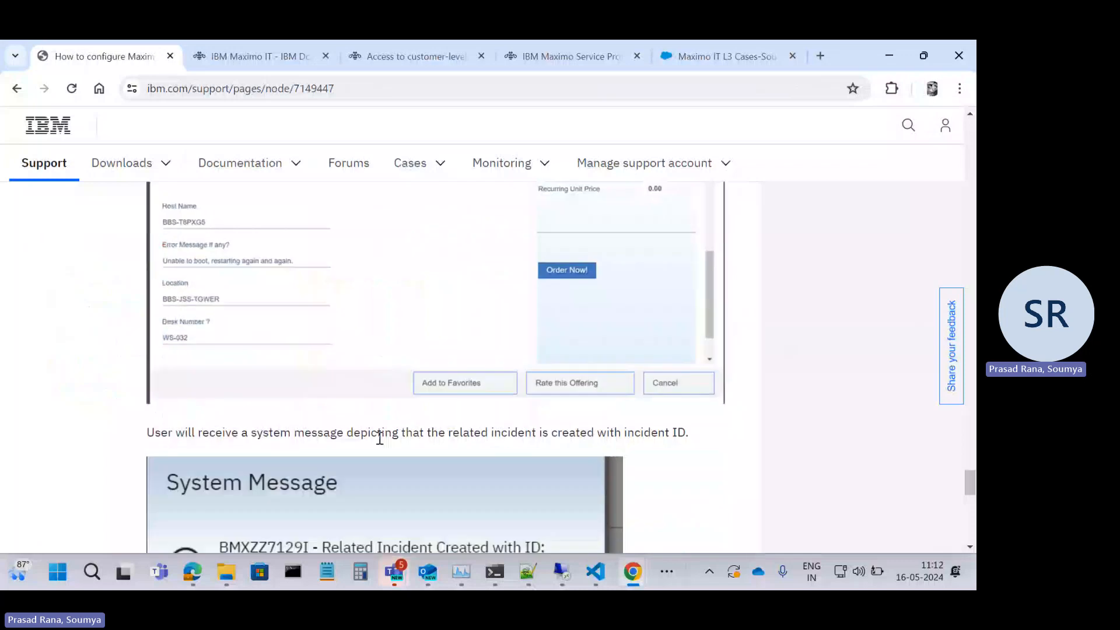
pyautogui.scroll(-8, 379, 439)
pyautogui.scroll(5, 382, 445)
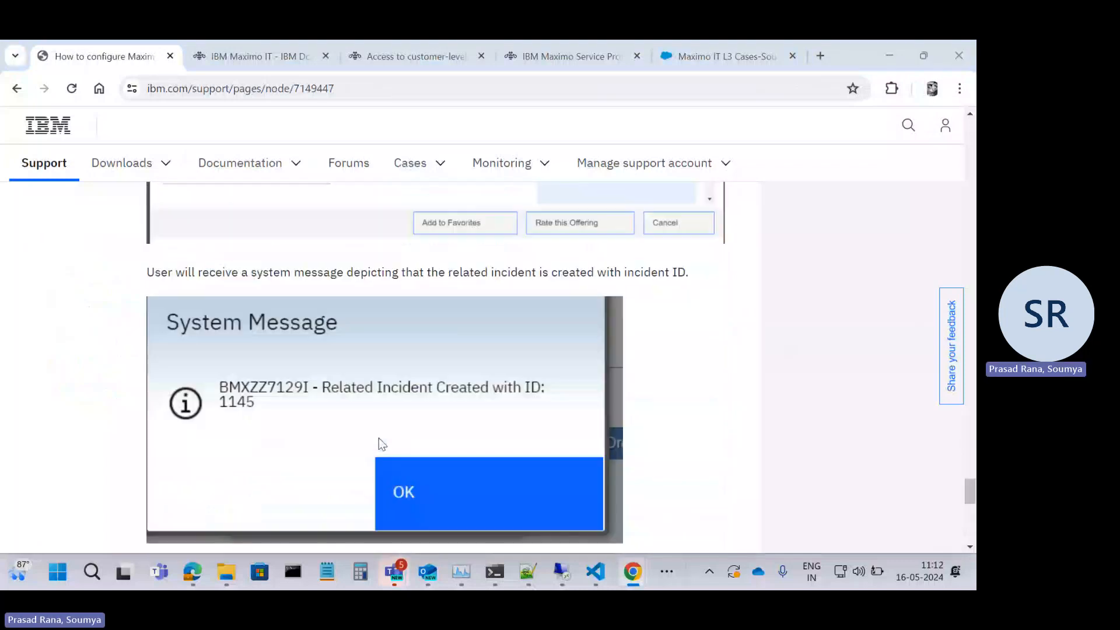
# Return to Maximo, search the navigation for "Offer", open the Offerings application and start a new offering.
pyautogui.hotkey('alt', 'Tab')
pyautogui.click(15, 121)
pyautogui.write('Offer')
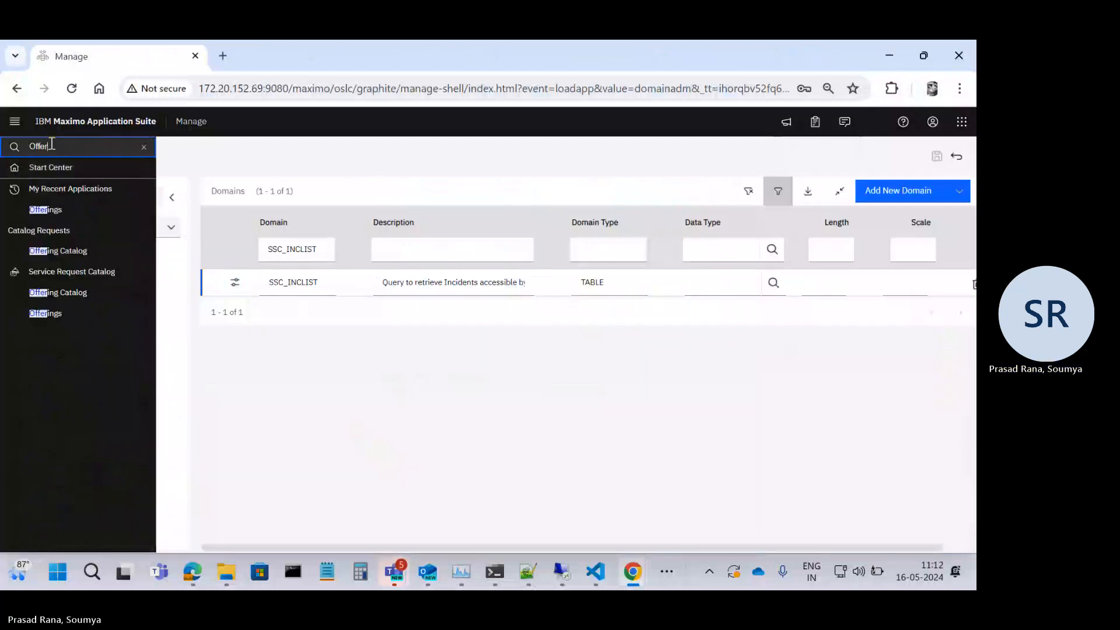
pyautogui.click(51, 211)
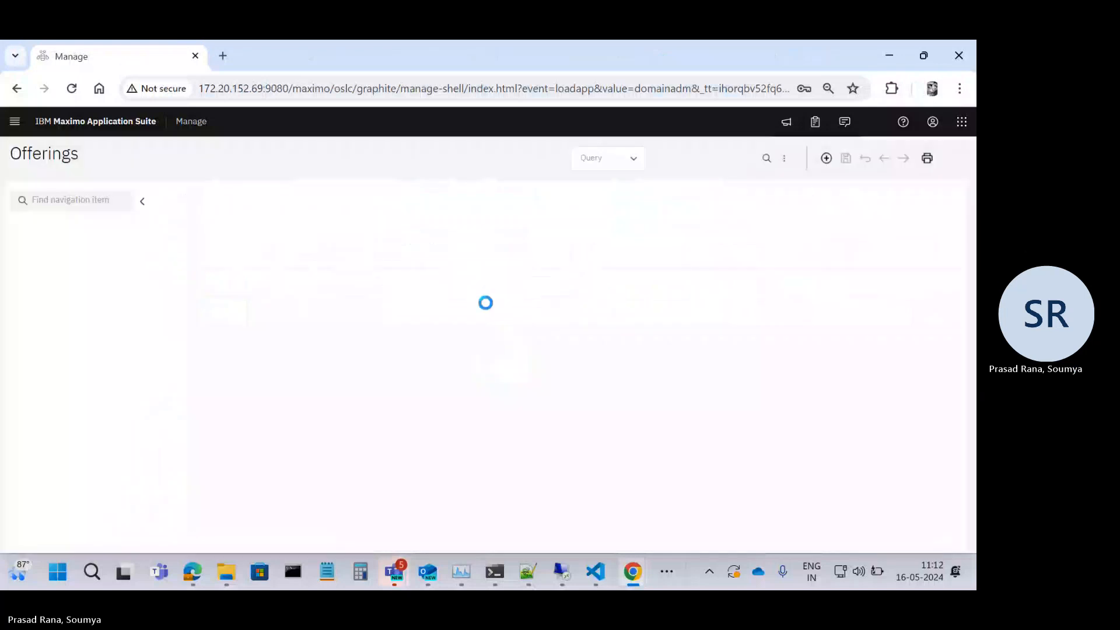
pyautogui.click(88, 278)
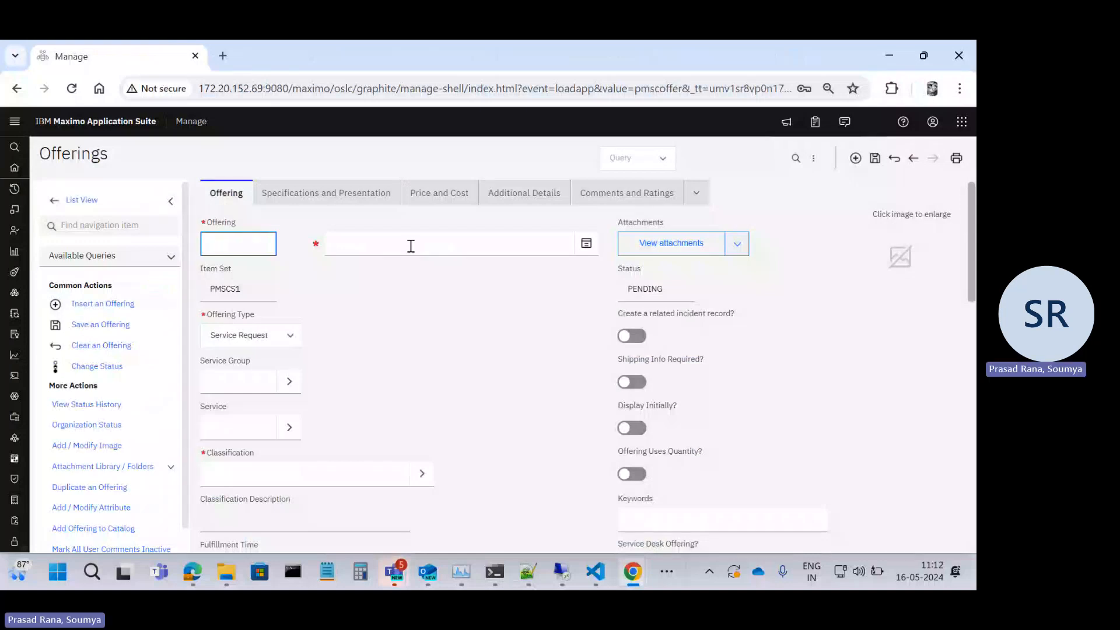
# Identify the new offering as ITEMXB7 and enter the description "Application Failure".
pyautogui.write('ITEMXB7')
pyautogui.press('Tab')
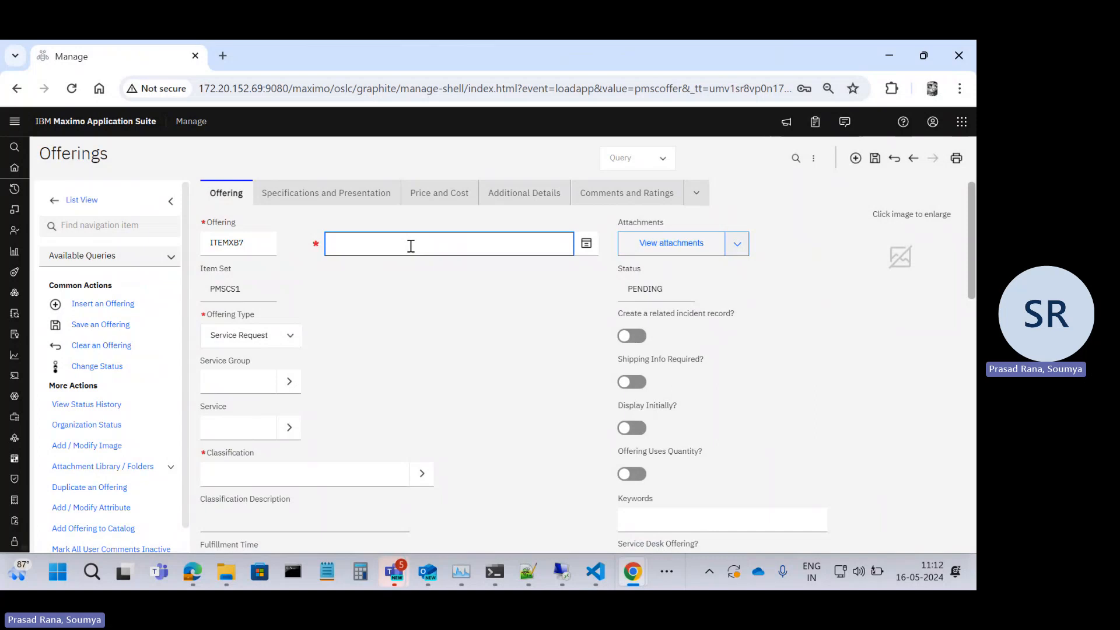
pyautogui.write('Net')
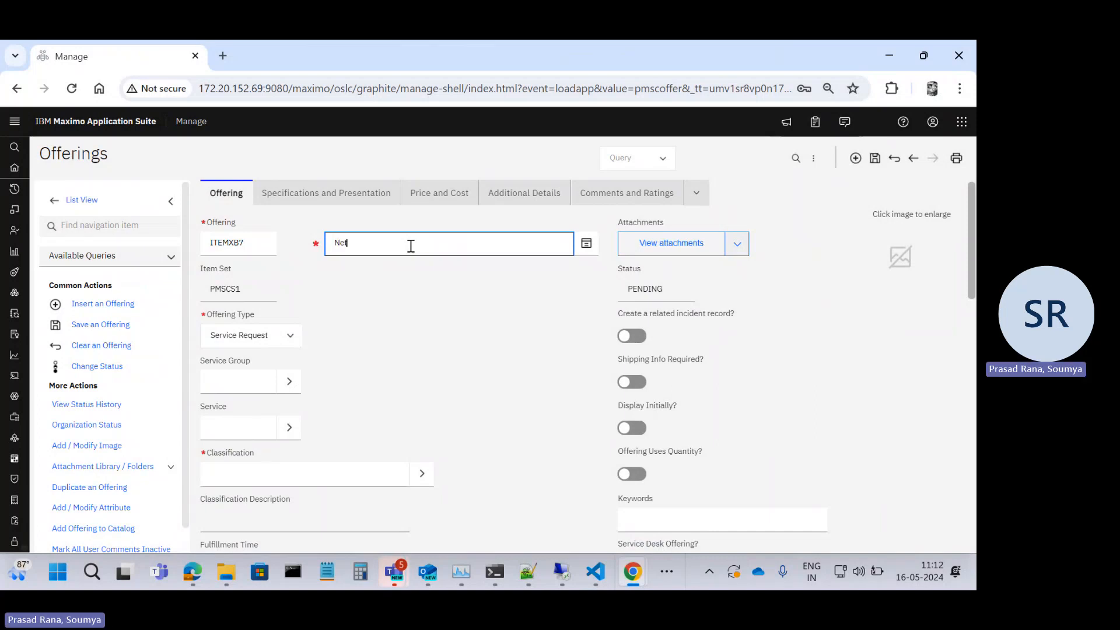
pyautogui.write('work')
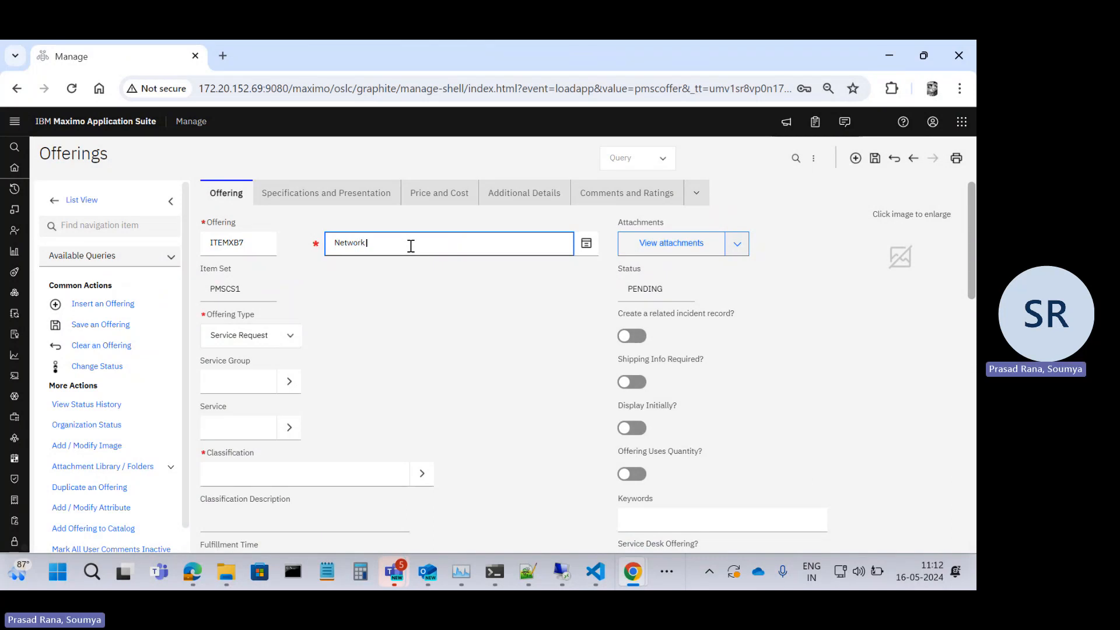
pyautogui.hotkey('ctrl', 'a')
pyautogui.write('Applicat')
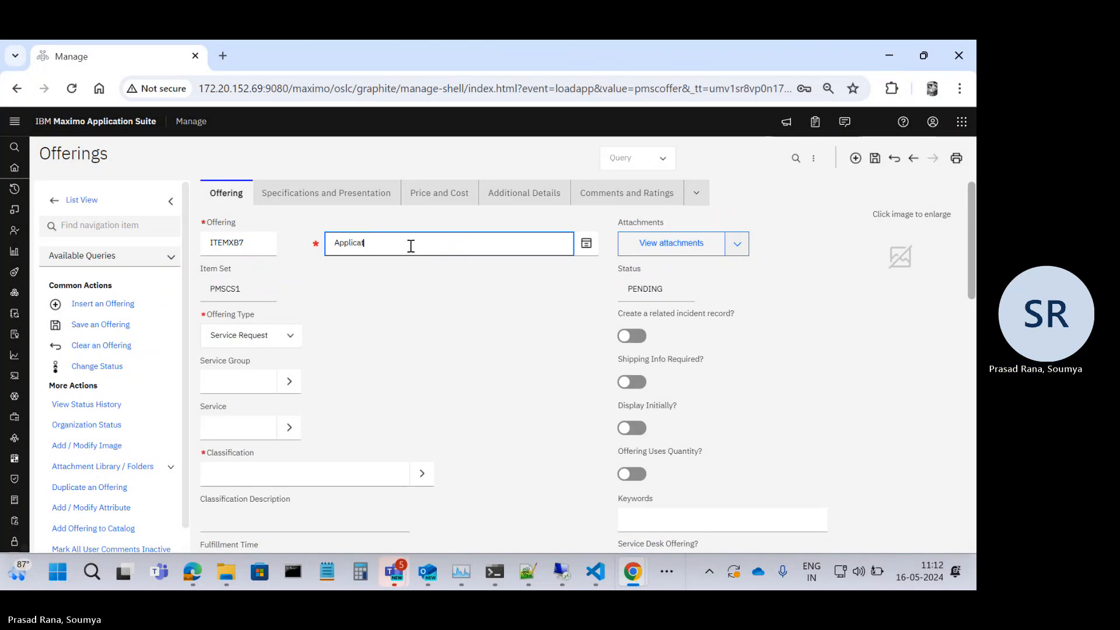
pyautogui.write('ion Failuer')
pyautogui.rightClick(386, 246)
pyautogui.click(403, 267)
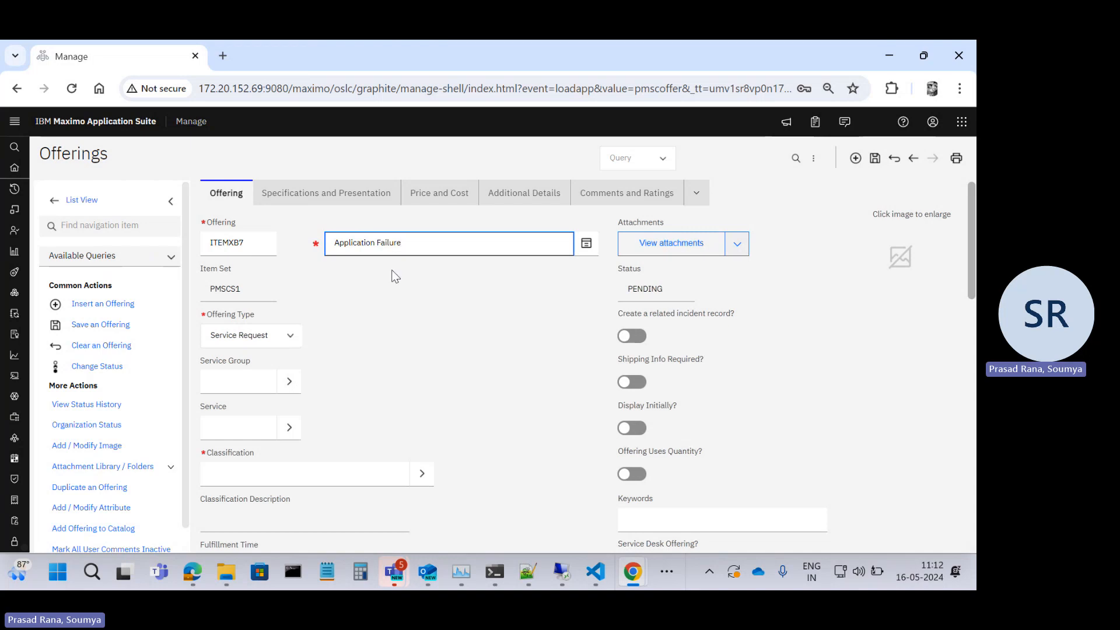
# Extend the offering's description to "Business Application Failure", correcting the spelling of the added word.
pyautogui.click(336, 245)
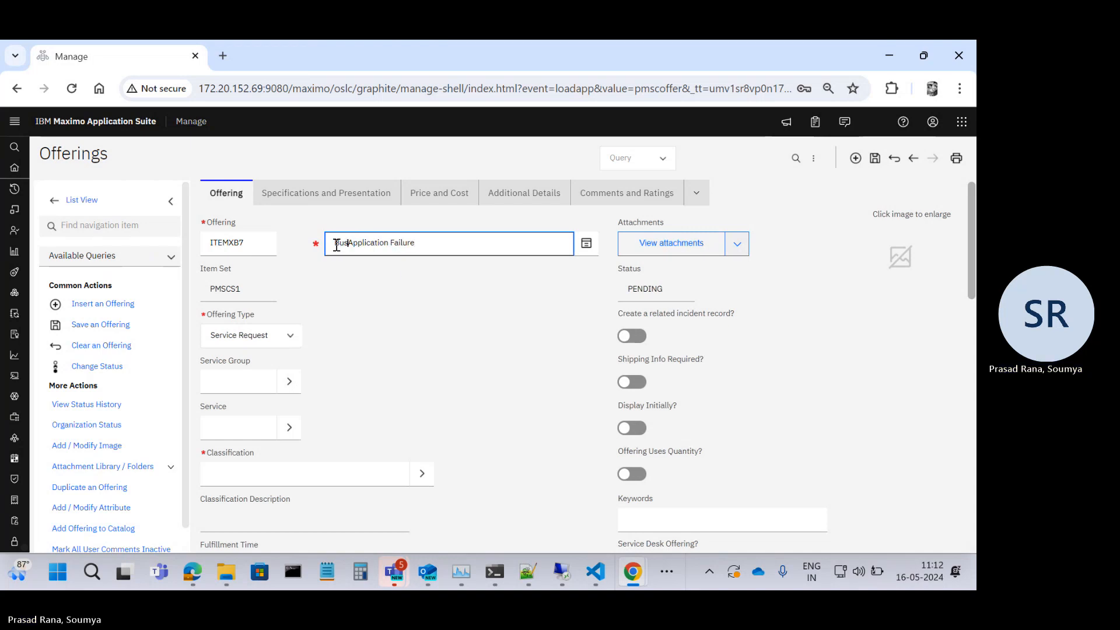
pyautogui.write('Bussiness')
pyautogui.doubleClick(337, 245)
pyautogui.rightClick(350, 250)
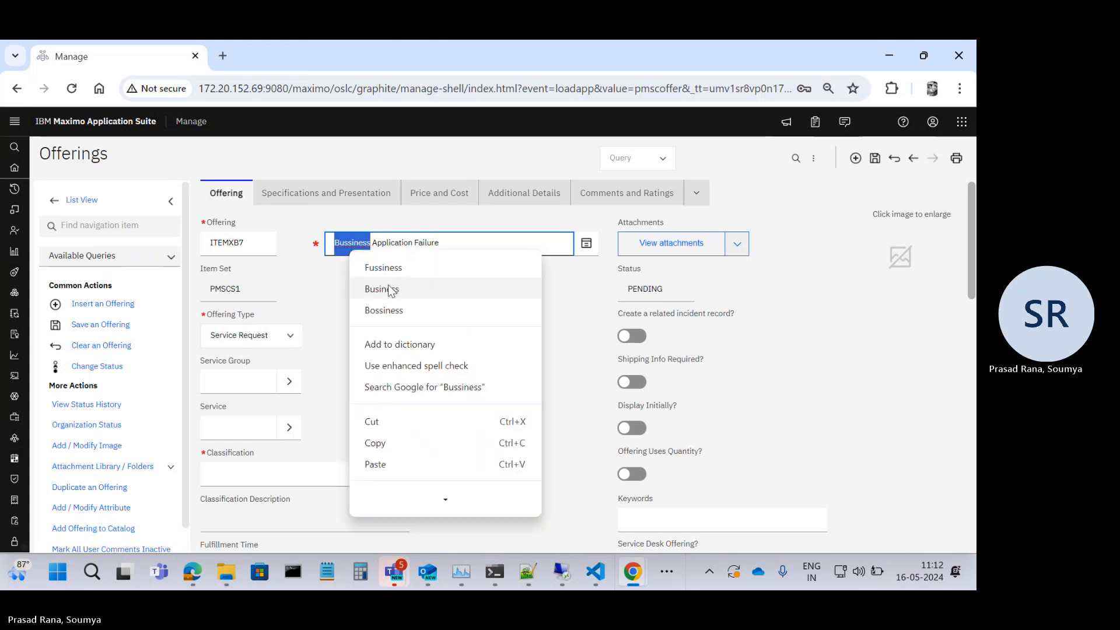
pyautogui.click(390, 289)
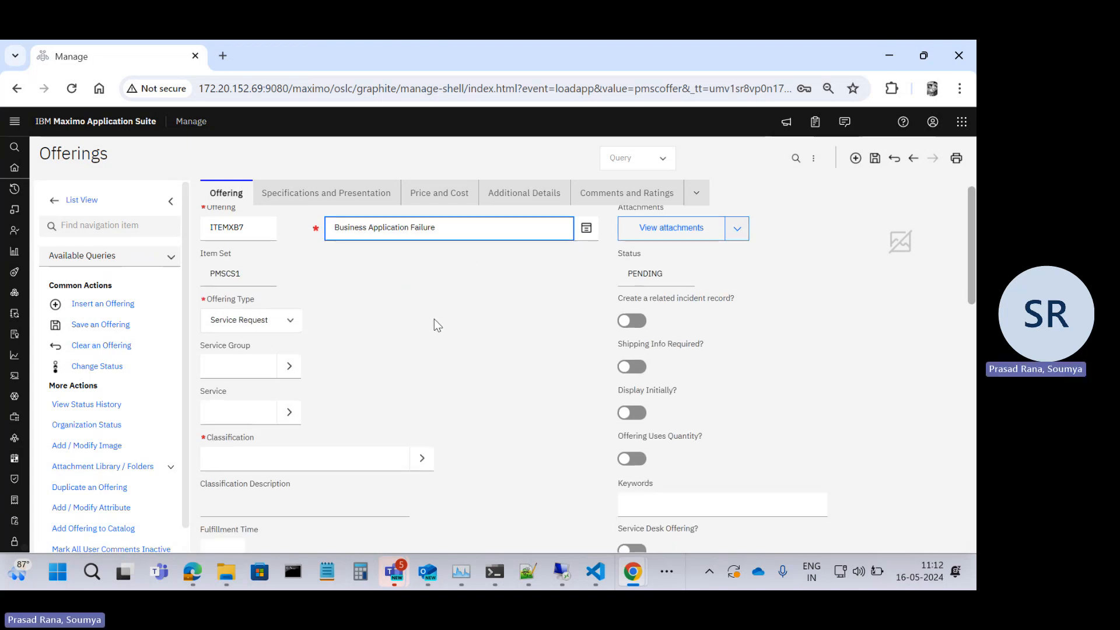
# Enable the option to create a related incident record for the ITEMXB7 offering.
pyautogui.scroll(-1, 437, 320)
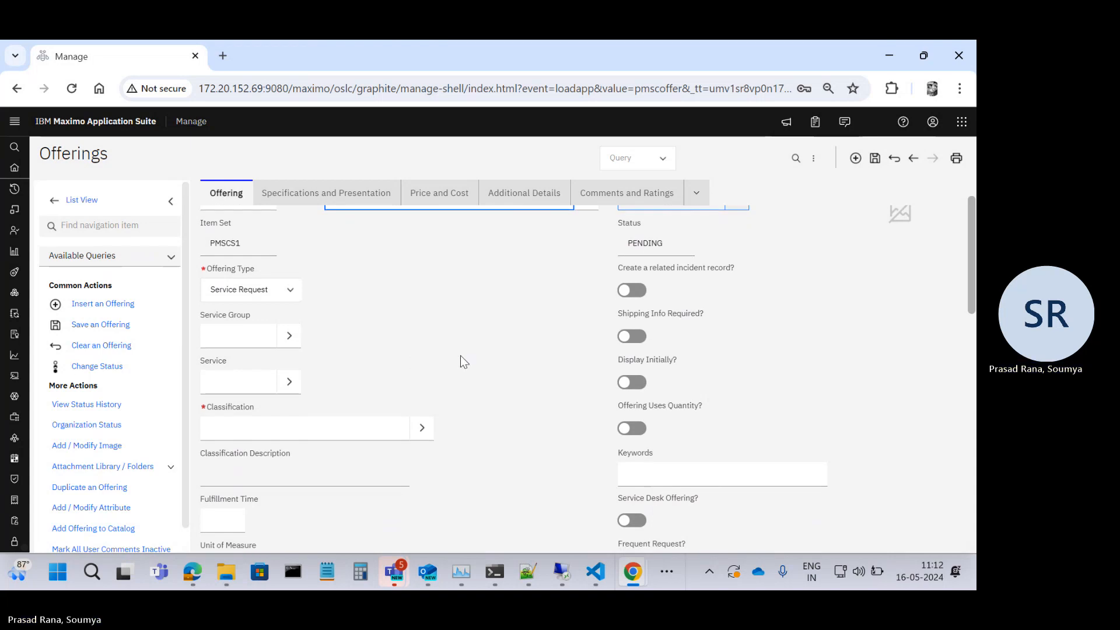
pyautogui.scroll(1, 460, 357)
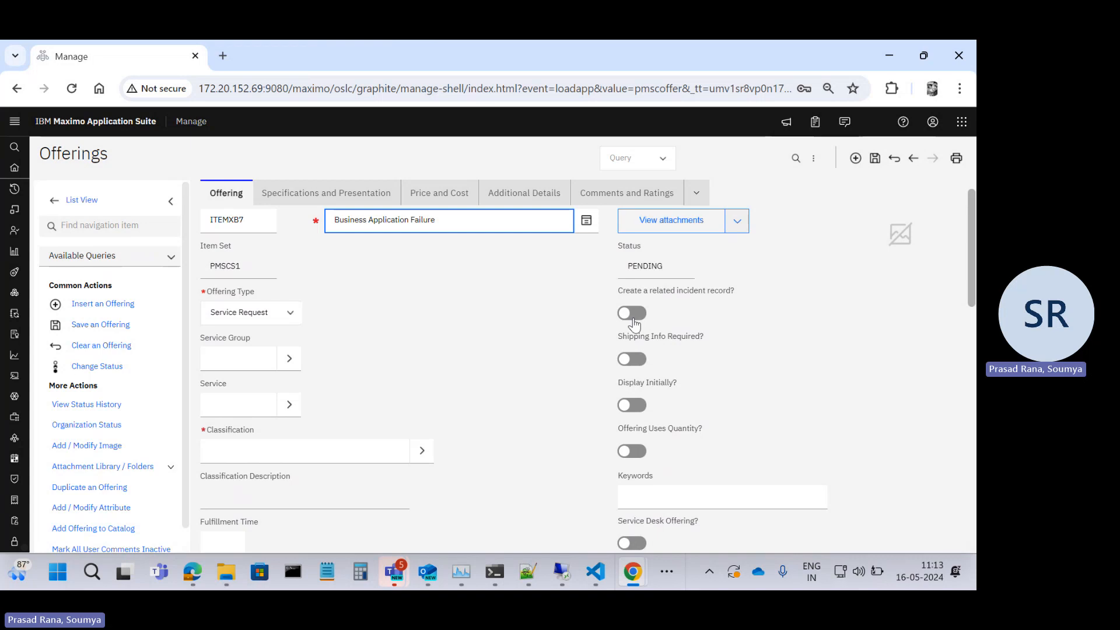
pyautogui.click(633, 320)
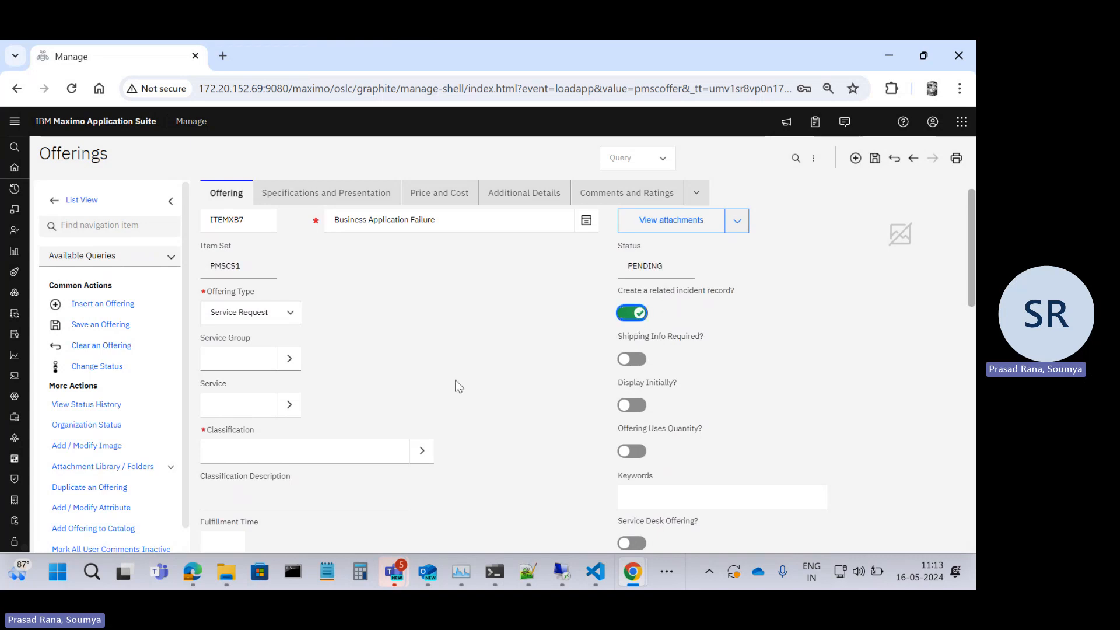
# Classify the Business Application Failure offering as PMSC_C (Composite Services) in its specifications.
pyautogui.scroll(-4, 458, 386)
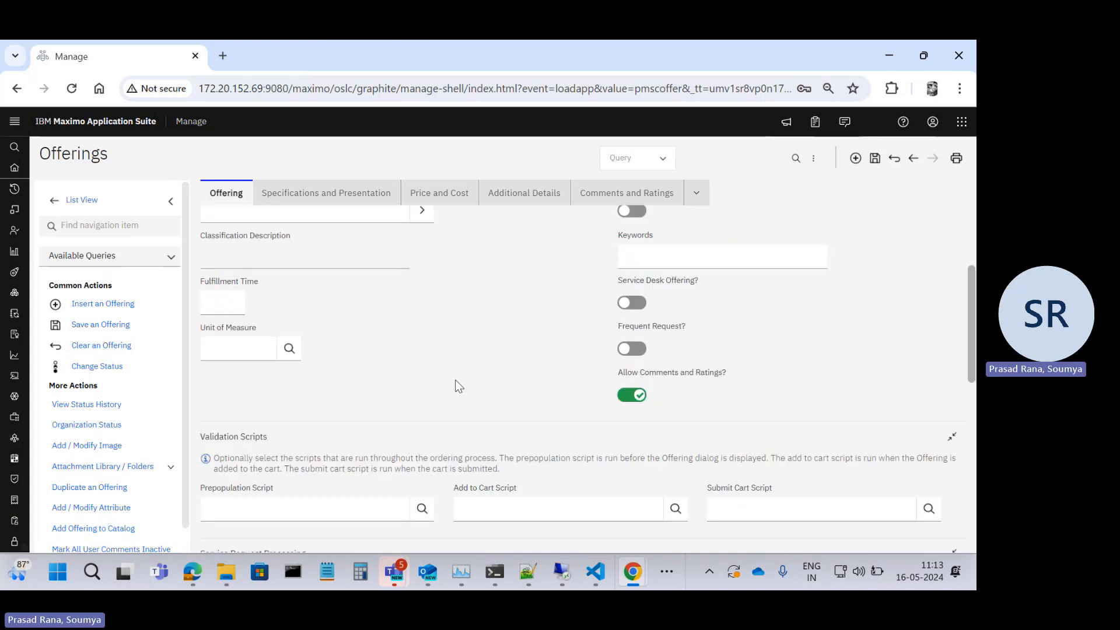
pyautogui.scroll(5, 458, 386)
pyautogui.click(324, 188)
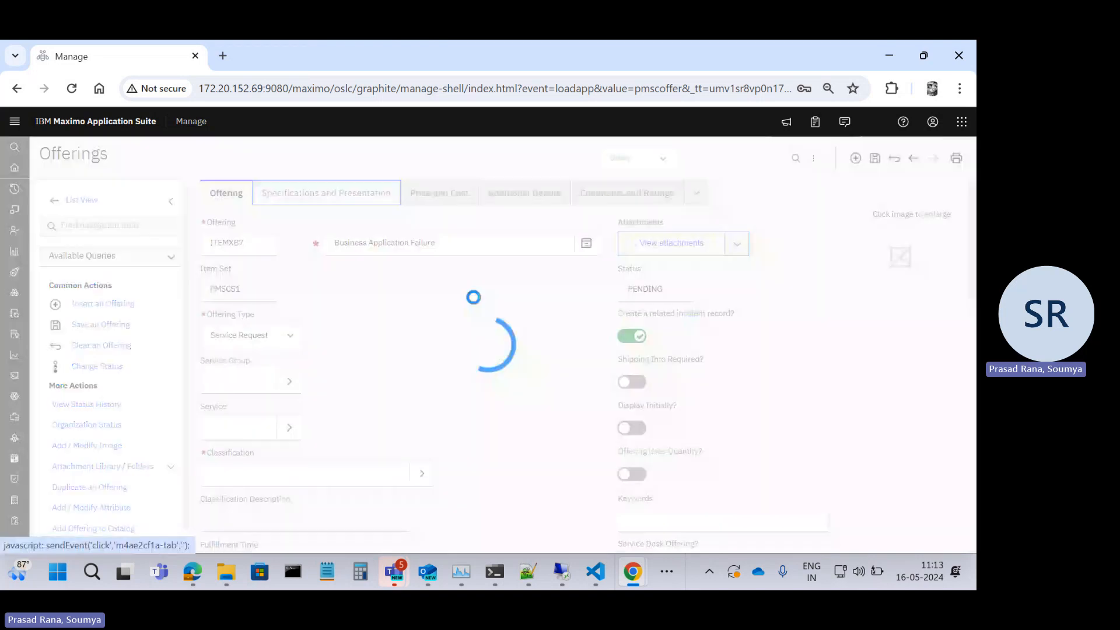
pyautogui.scroll(-2, 452, 380)
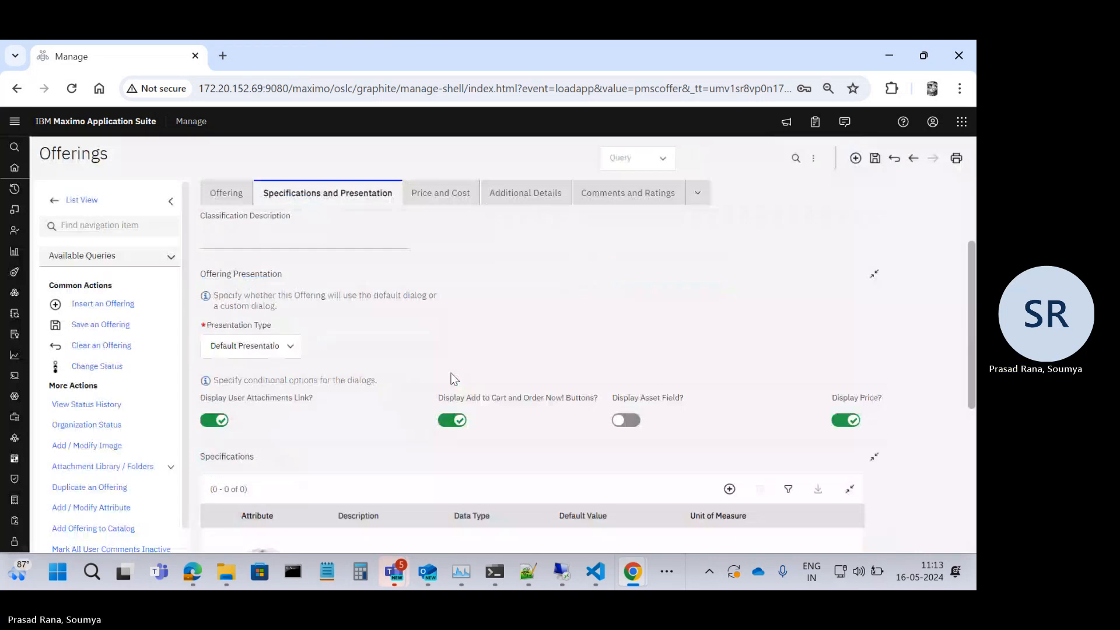
pyautogui.scroll(2, 452, 380)
pyautogui.click(421, 322)
pyautogui.click(450, 349)
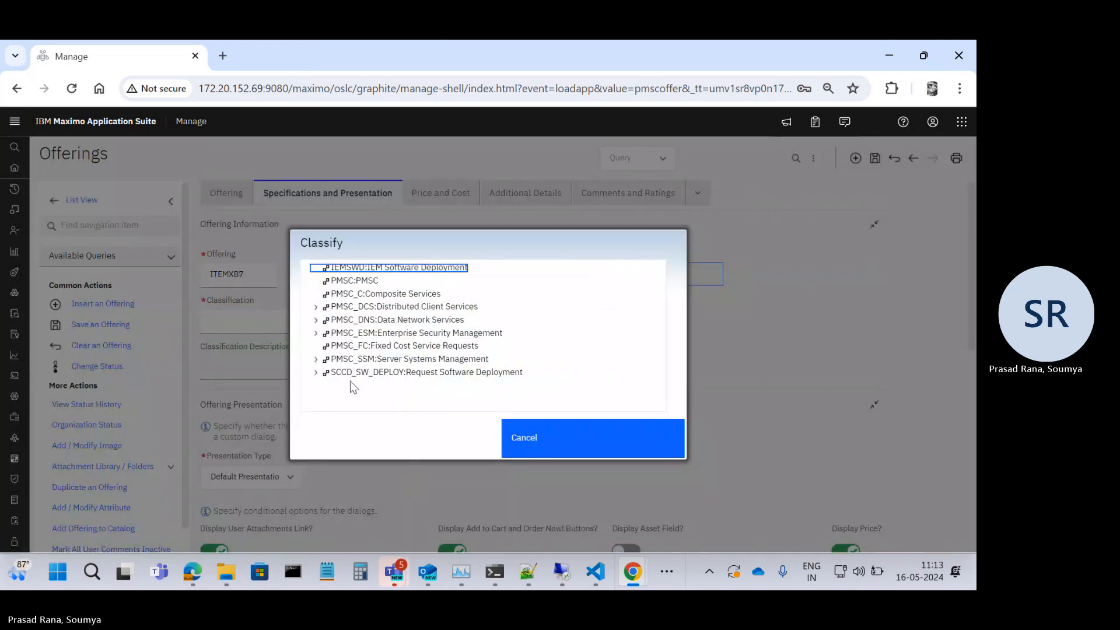
pyautogui.click(327, 294)
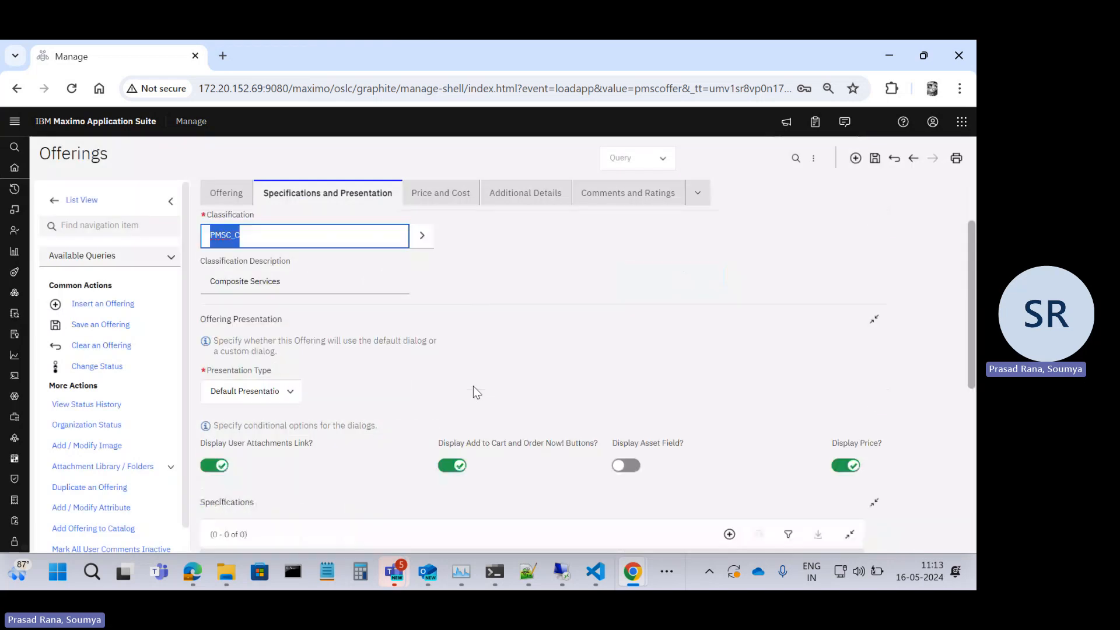
# Add a specification row to the offering, filter the attribute list by "APPLIC" and choose the APPLICATION attribute.
pyautogui.scroll(-4, 473, 390)
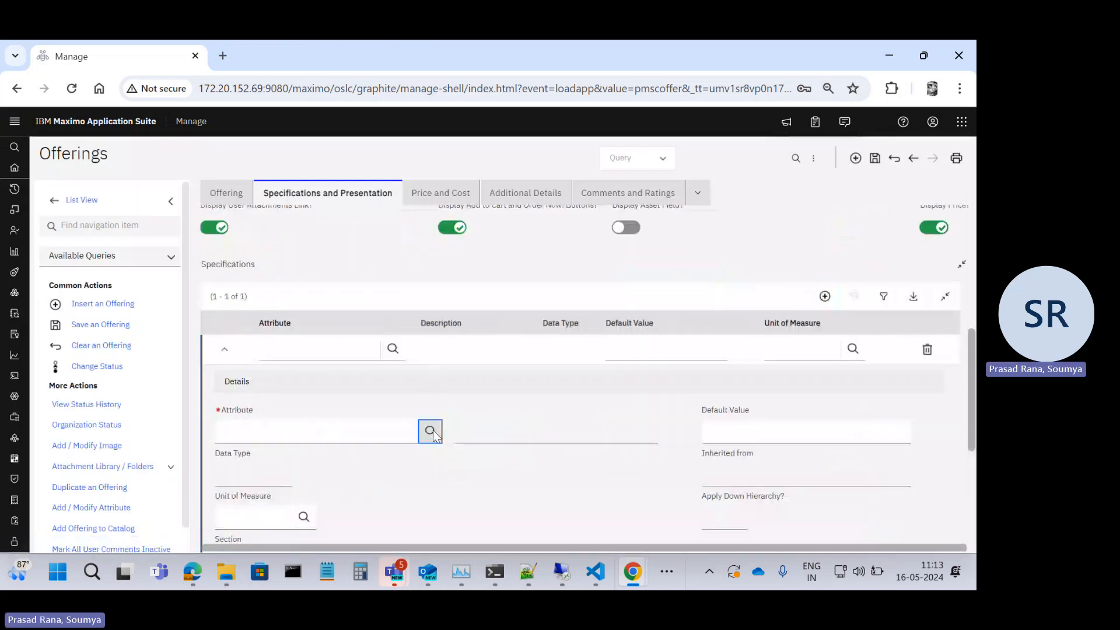
pyautogui.click(427, 430)
pyautogui.click(209, 250)
pyautogui.write('APPLIC')
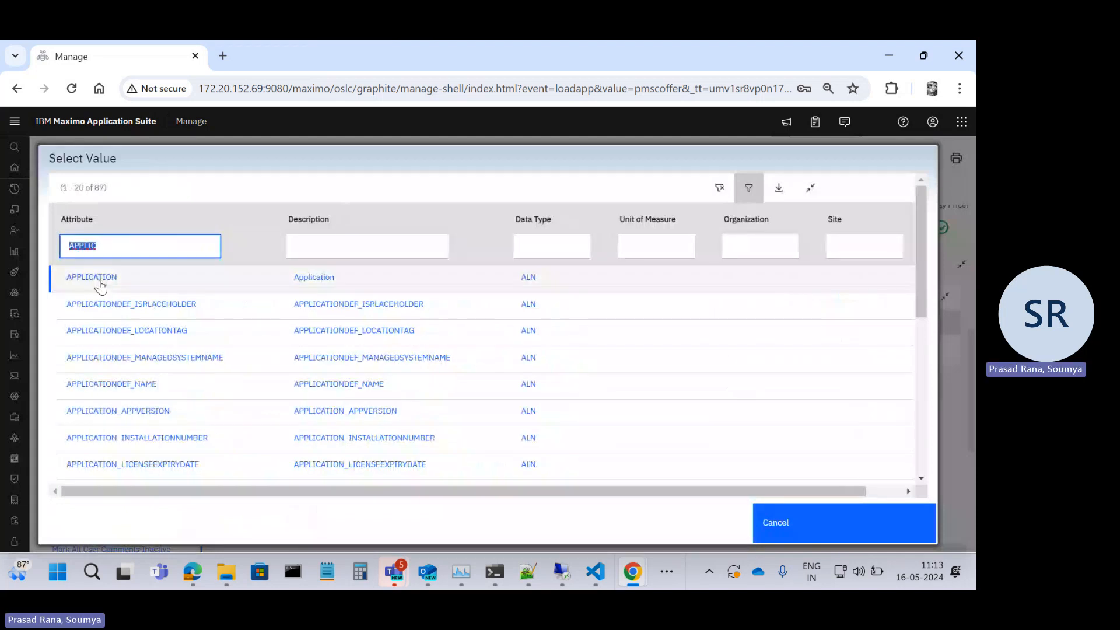
pyautogui.click(99, 279)
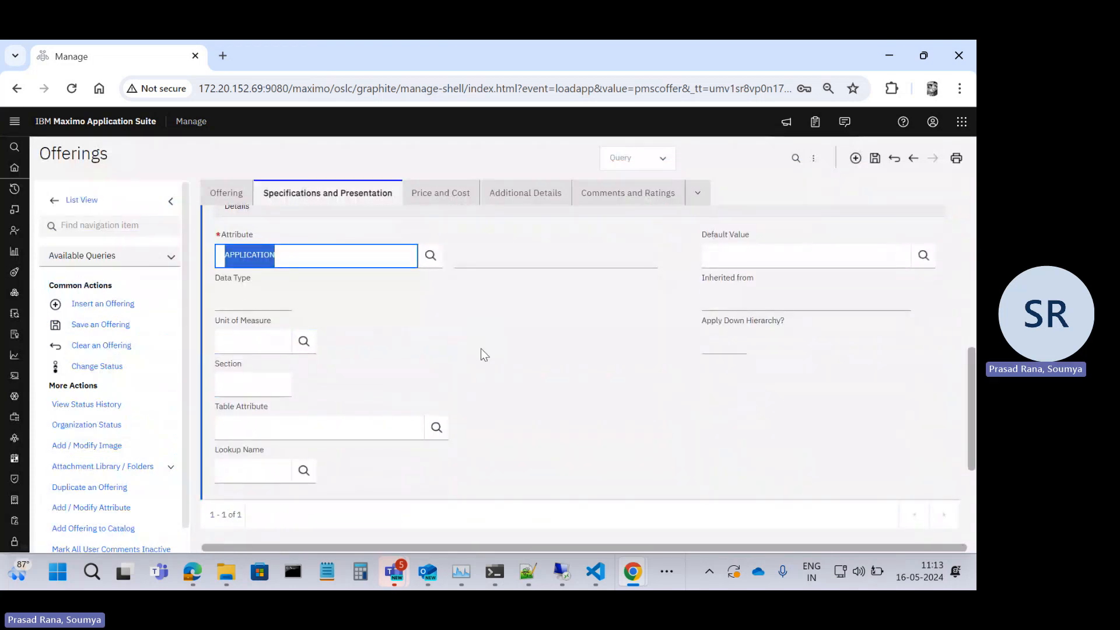
# Review the offering's specification and presentation settings, and save the ITEMXB7 record.
pyautogui.scroll(2, 481, 348)
pyautogui.scroll(2, 571, 381)
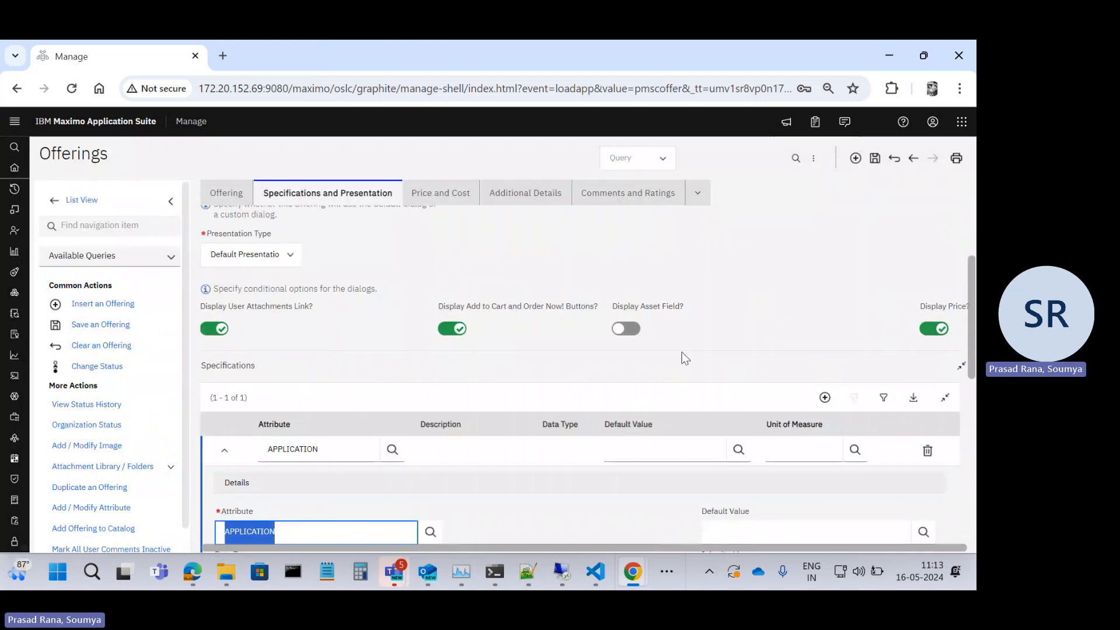
pyautogui.scroll(-8, 685, 358)
pyautogui.scroll(4, 685, 358)
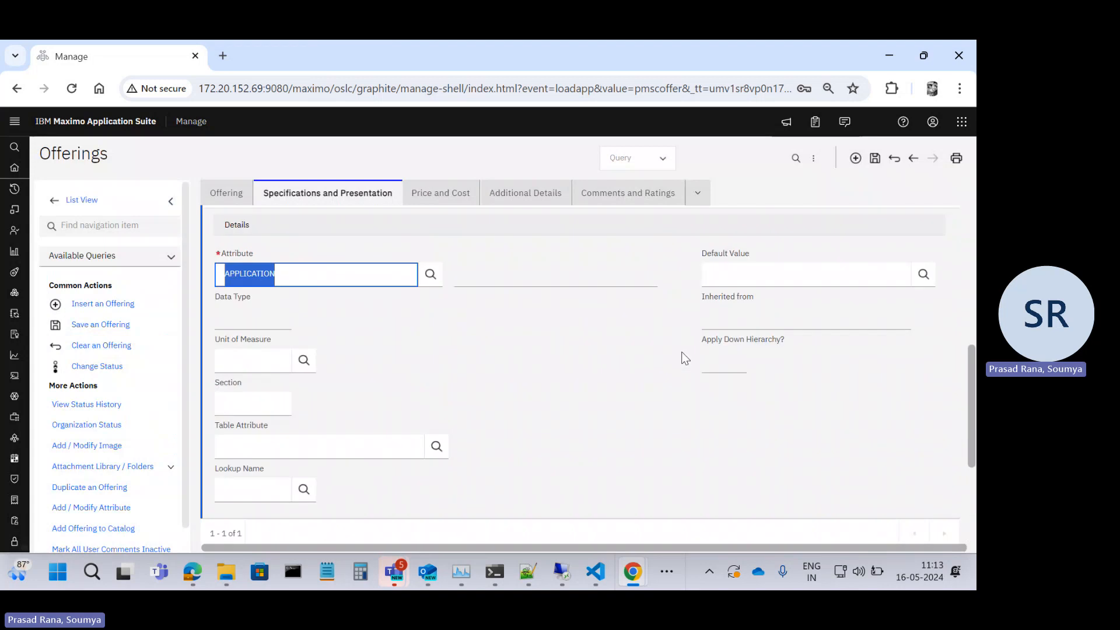
pyautogui.scroll(7, 680, 358)
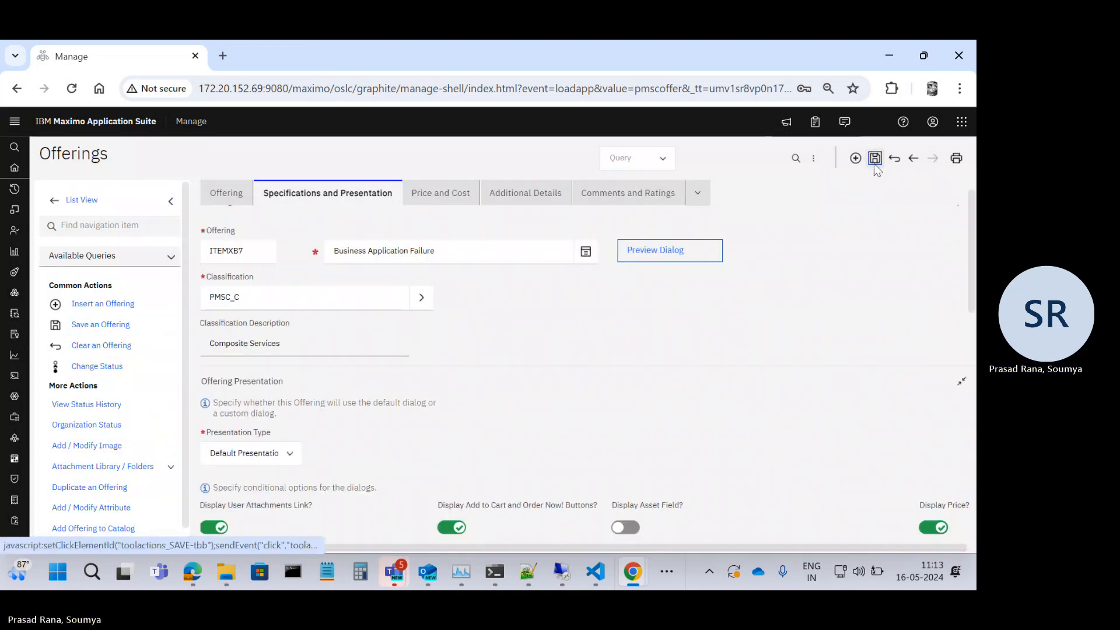
pyautogui.click(875, 158)
# Change the status of the ITEMXB7 offering to Active and close the system message.
pyautogui.scroll(-6, 525, 419)
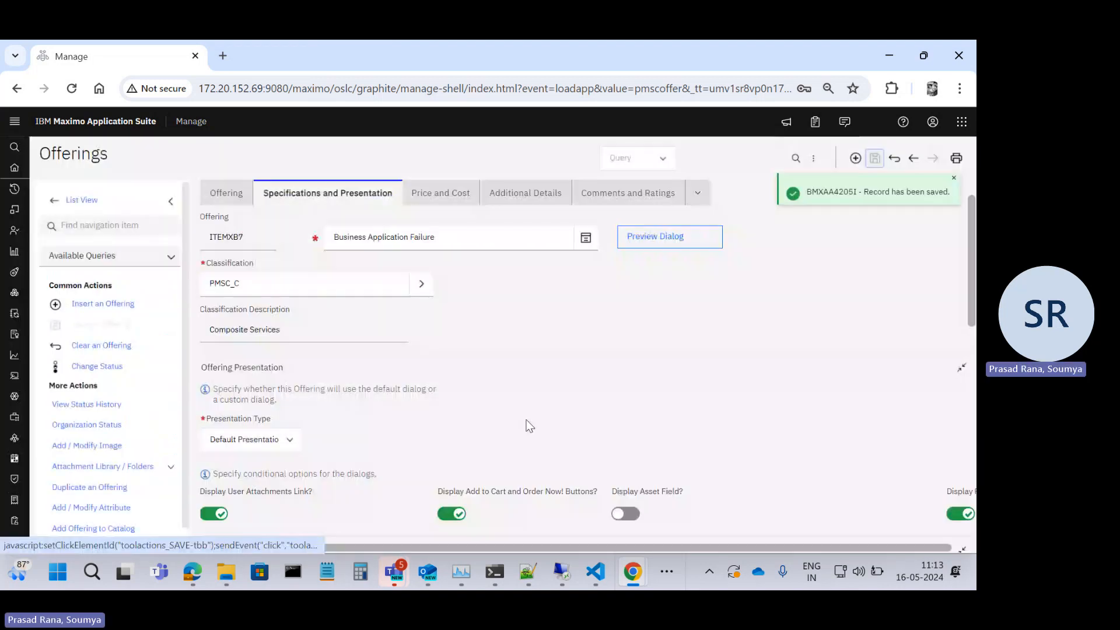
pyautogui.scroll(4, 526, 419)
pyautogui.scroll(-1, 526, 420)
pyautogui.scroll(4, 525, 425)
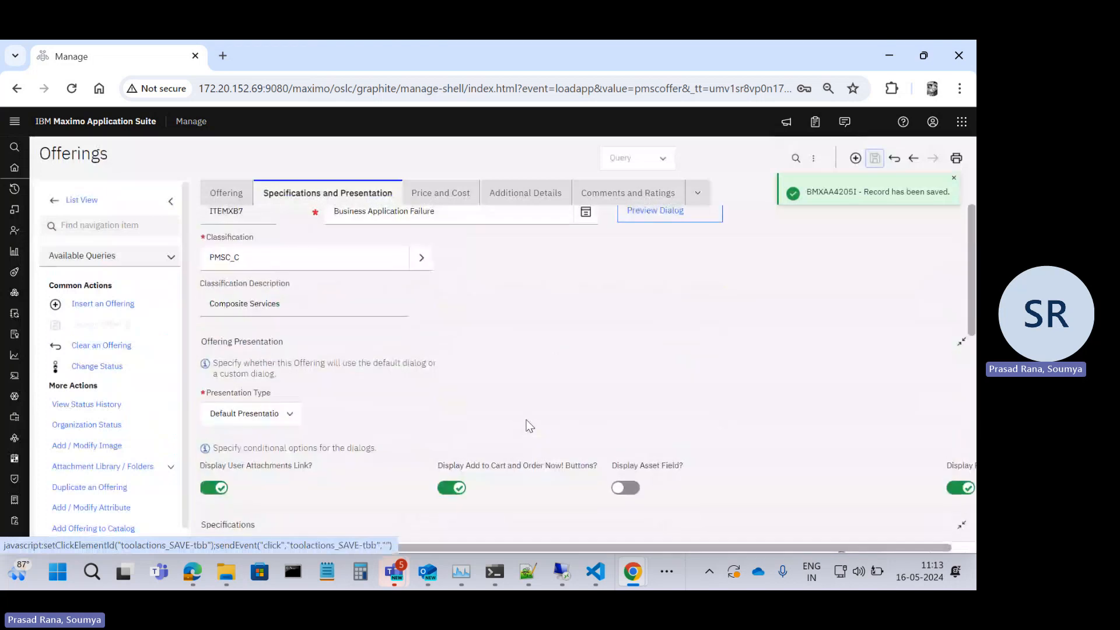
pyautogui.click(215, 194)
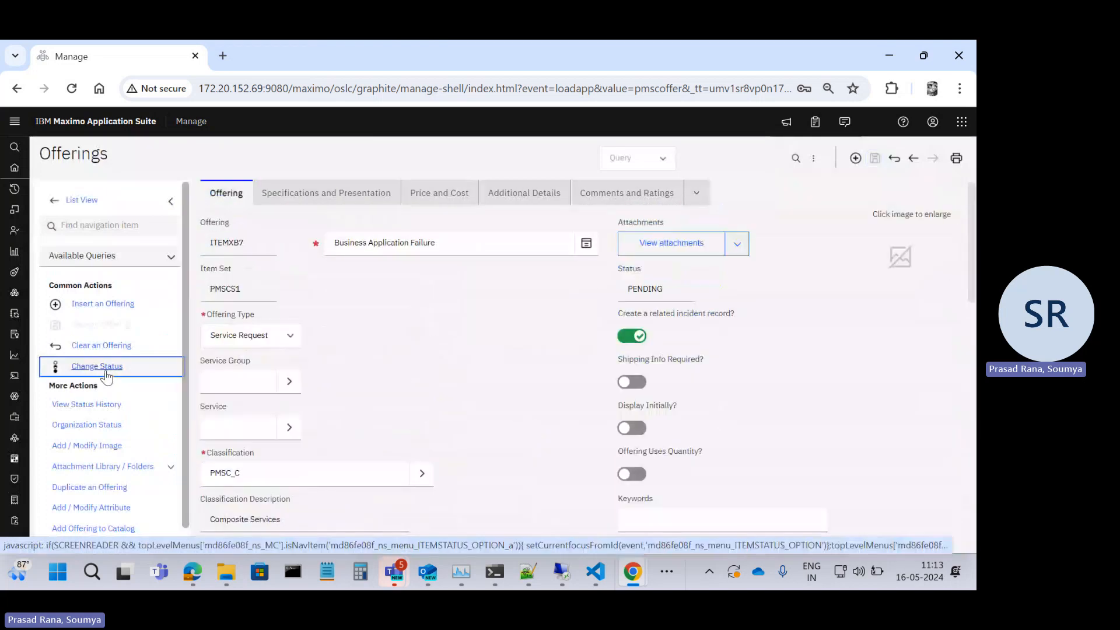
pyautogui.click(97, 366)
pyautogui.click(375, 343)
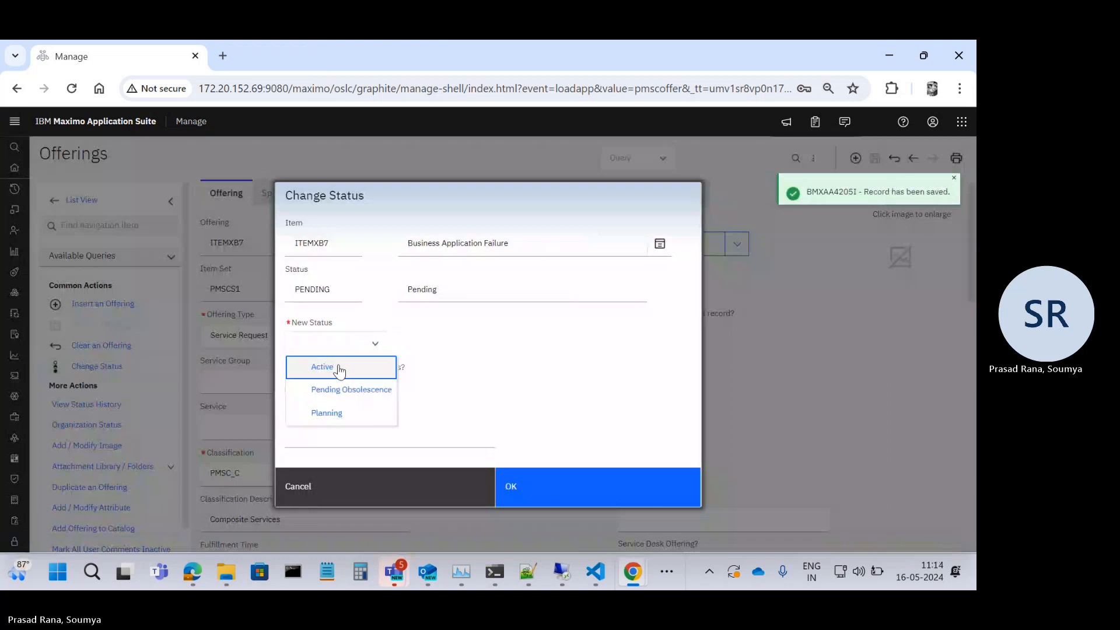
pyautogui.click(595, 497)
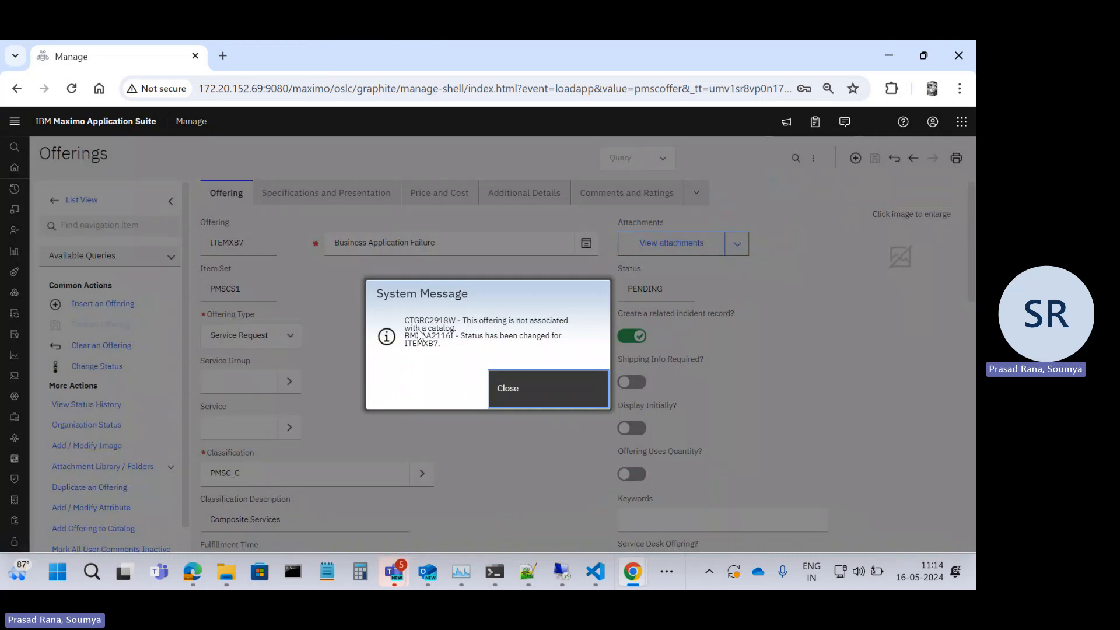
pyautogui.click(517, 392)
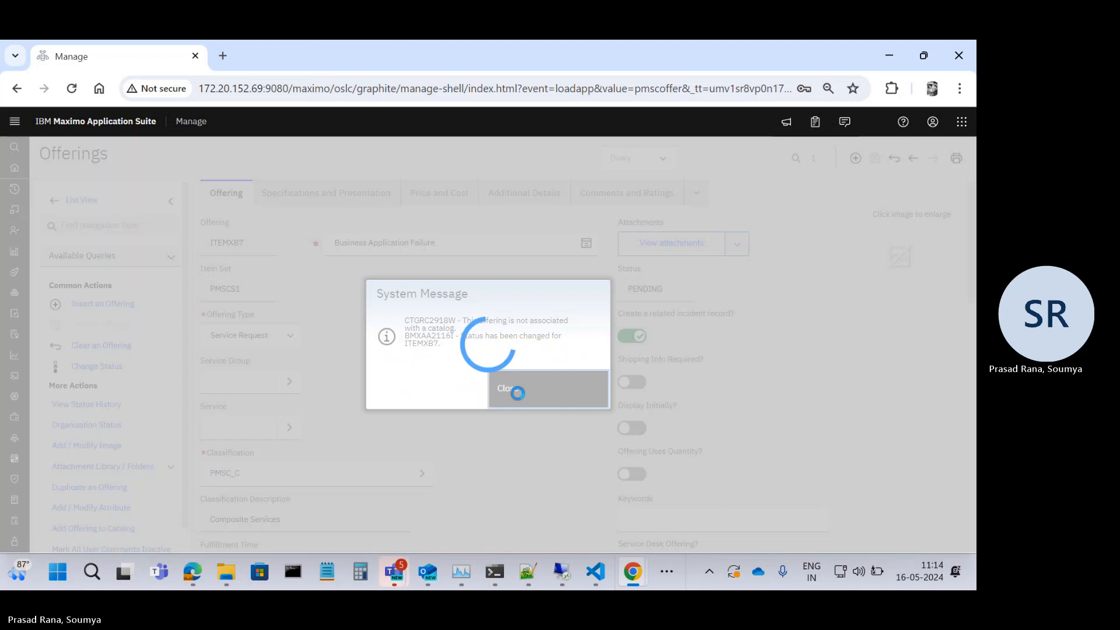
# Preview the offering's request dialog, check its Application field and close the preview.
pyautogui.scroll(-3, 521, 400)
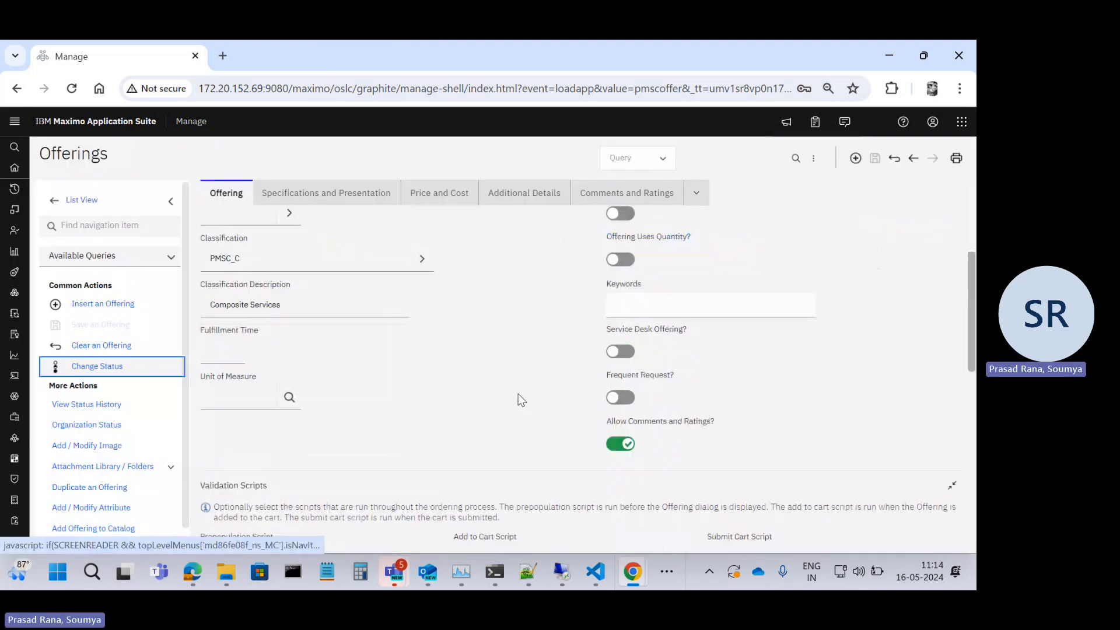
pyautogui.scroll(-2, 520, 400)
pyautogui.click(325, 193)
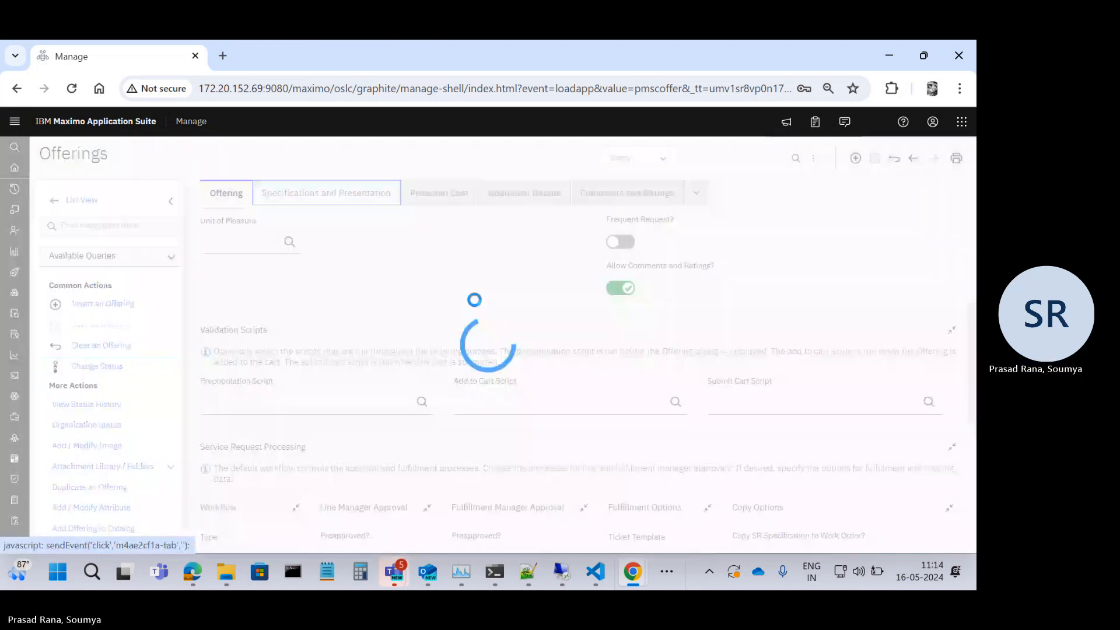
pyautogui.click(659, 273)
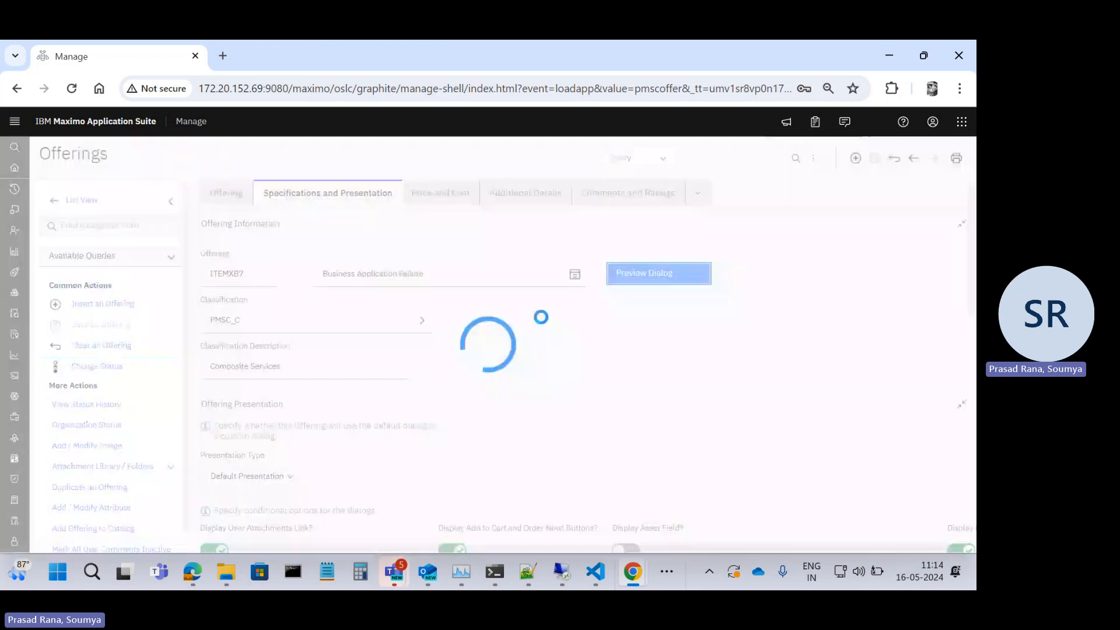
pyautogui.scroll(-2, 236, 467)
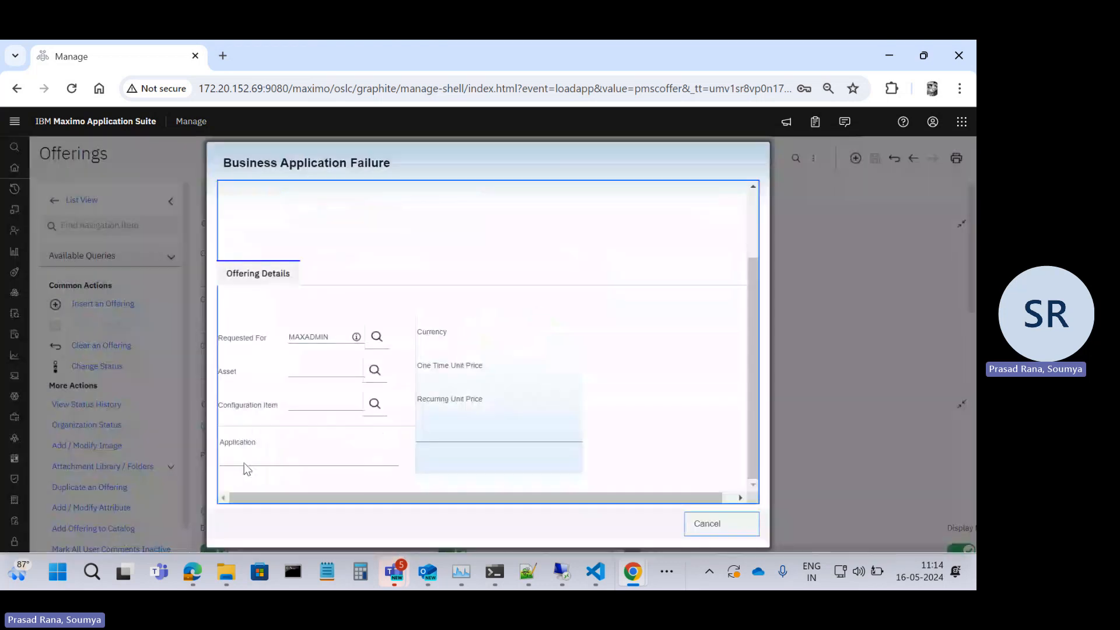
pyautogui.click(245, 462)
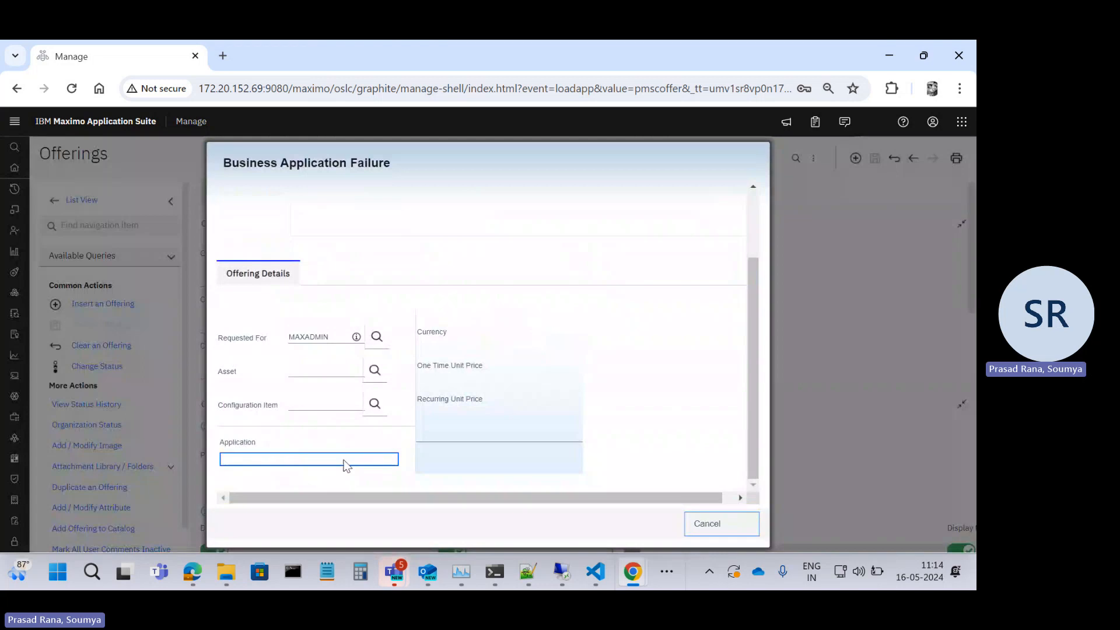
pyautogui.click(743, 519)
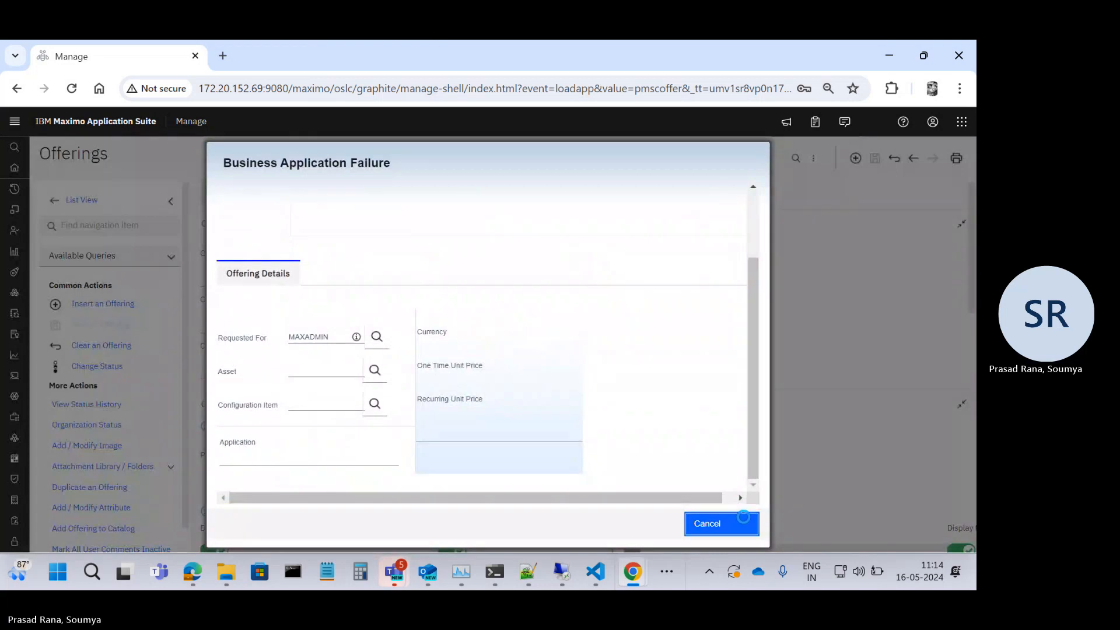
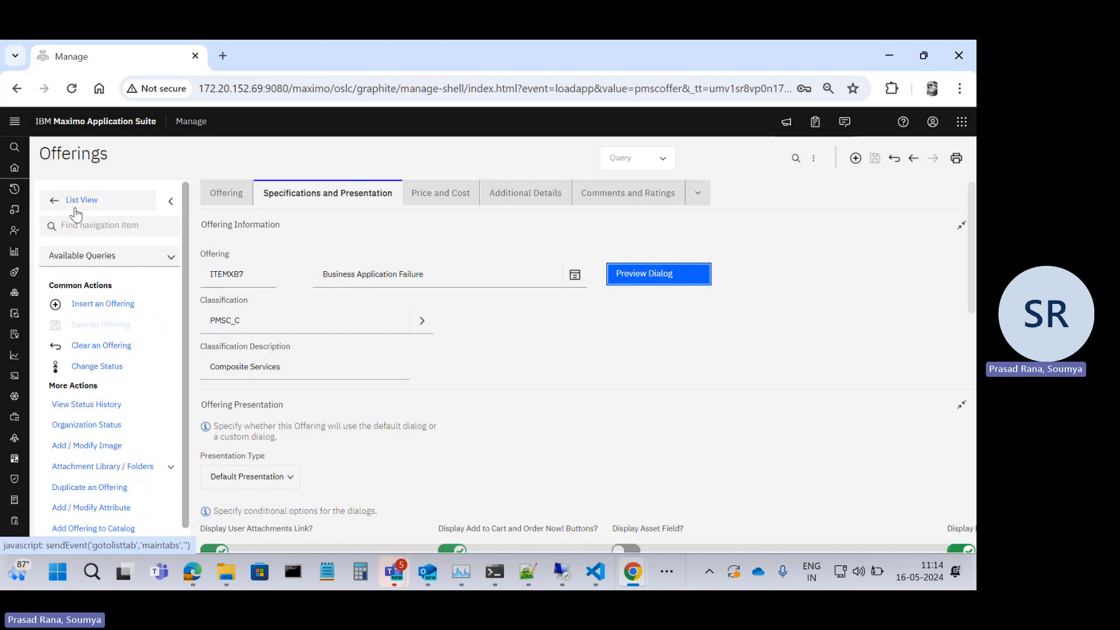
# Add the offering to the catalog "Services available for customer - IBM" with the PMSC_C taxonomy.
pyautogui.scroll(-1, 116, 508)
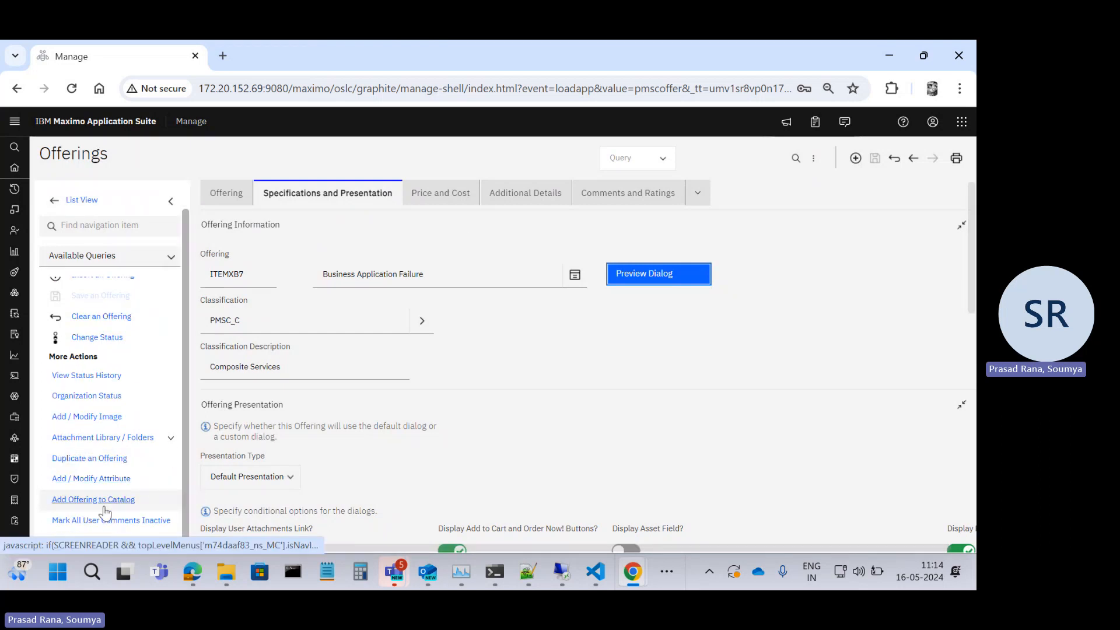
pyautogui.click(82, 503)
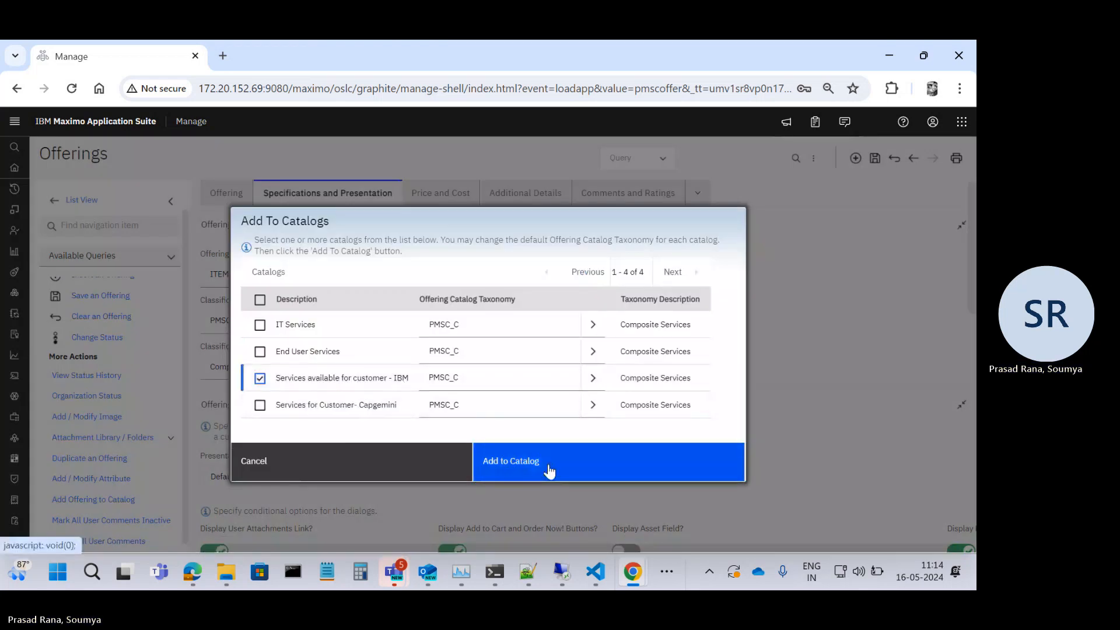
pyautogui.click(546, 463)
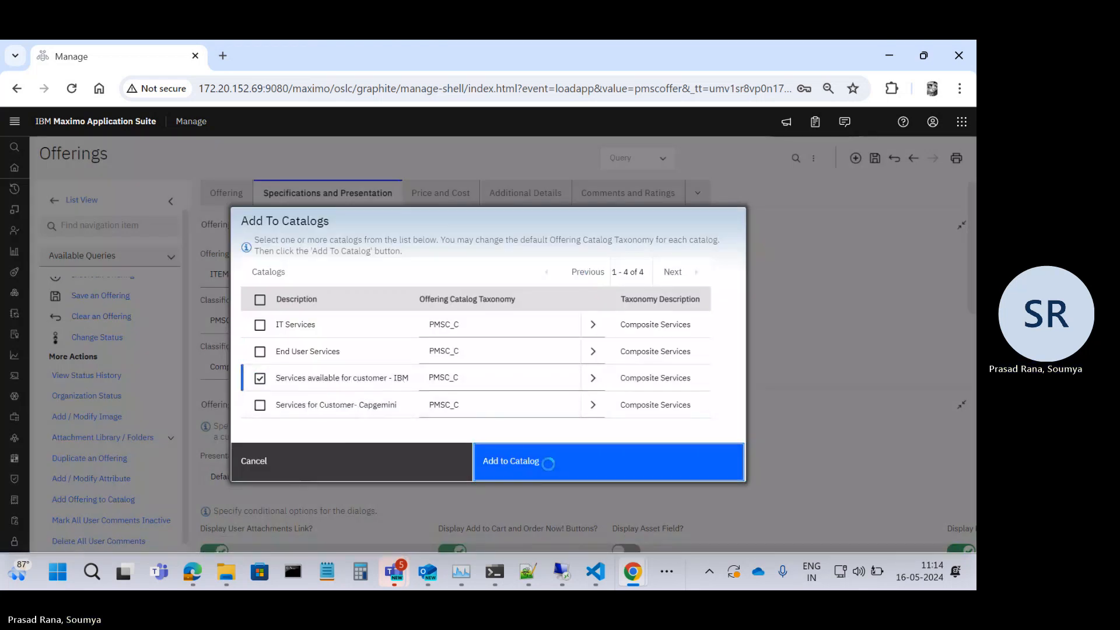
pyautogui.scroll(-3, 493, 436)
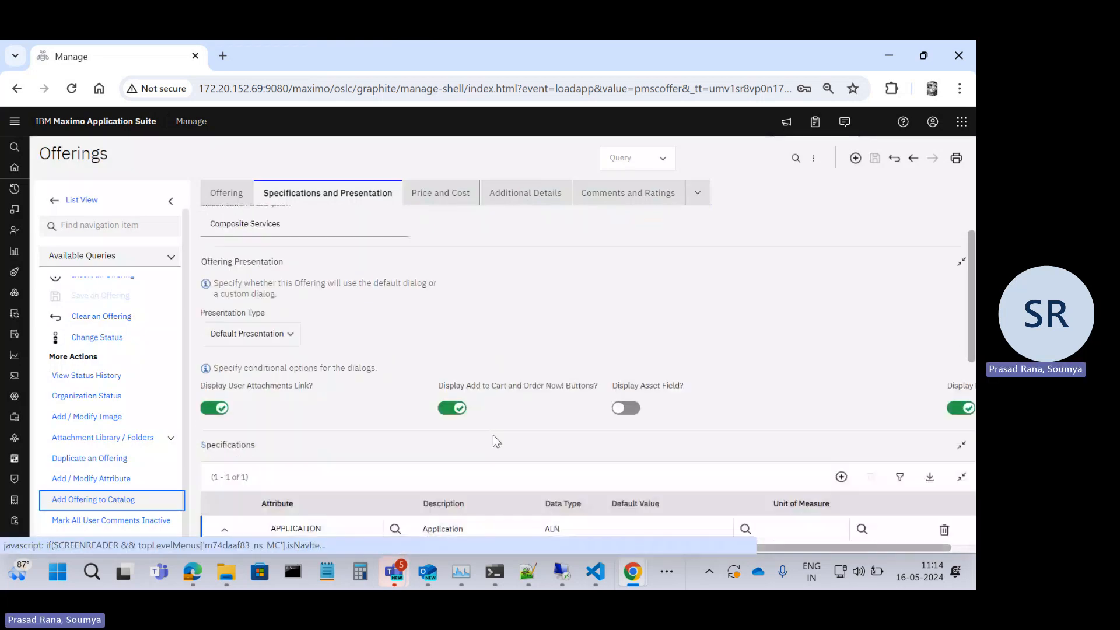
pyautogui.scroll(-5, 492, 435)
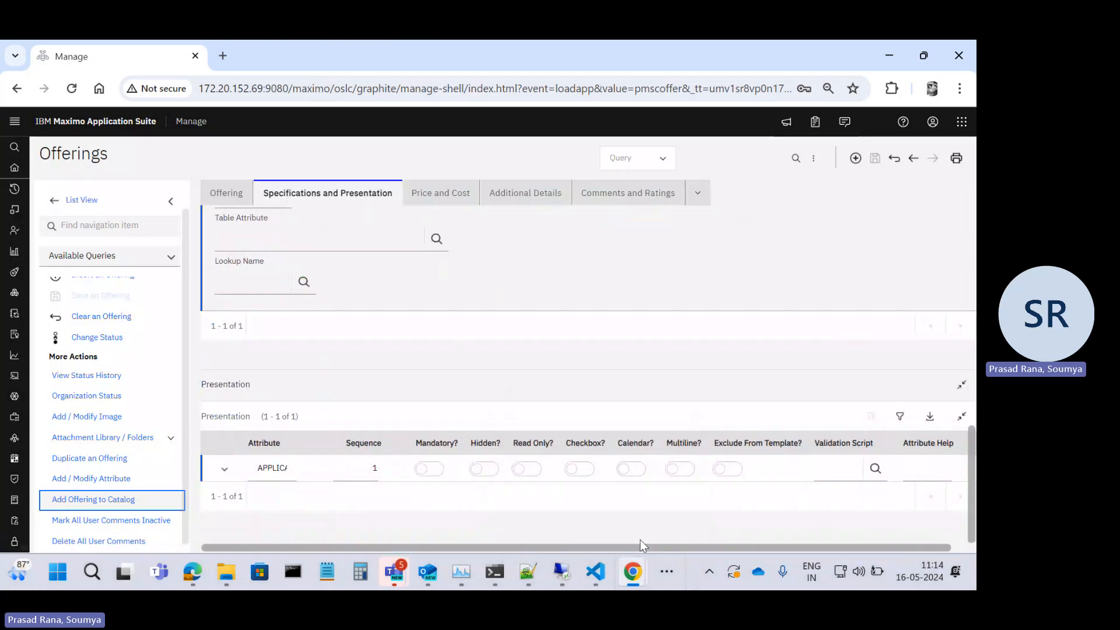
# Switch to the Maximo session in Firefox and check the signed-in user's profile.
pyautogui.moveTo(639, 572)
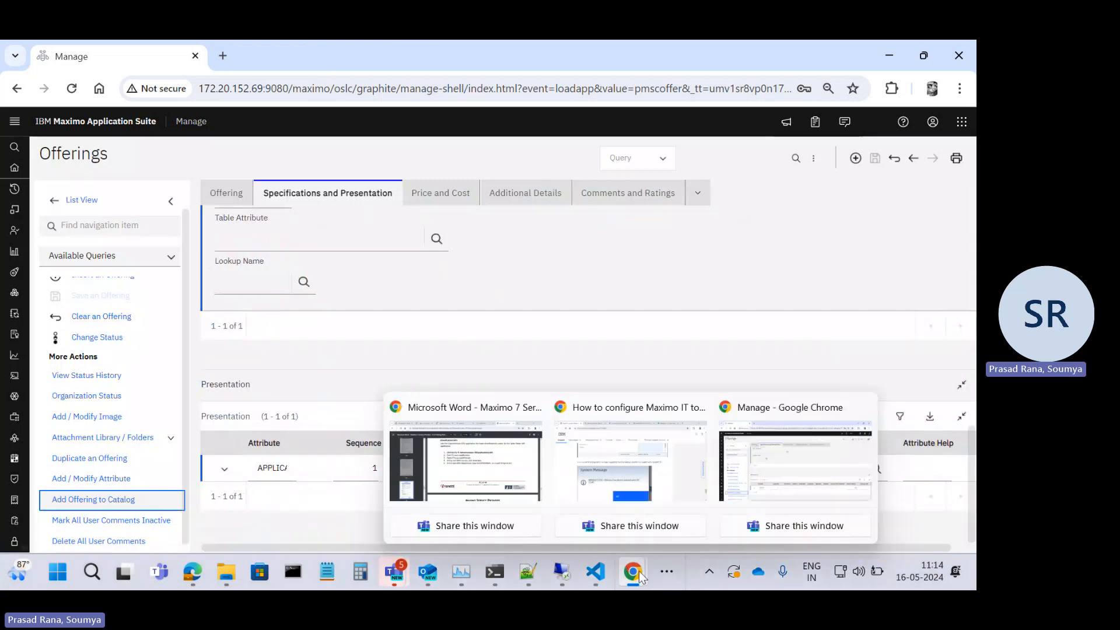
pyautogui.click(671, 566)
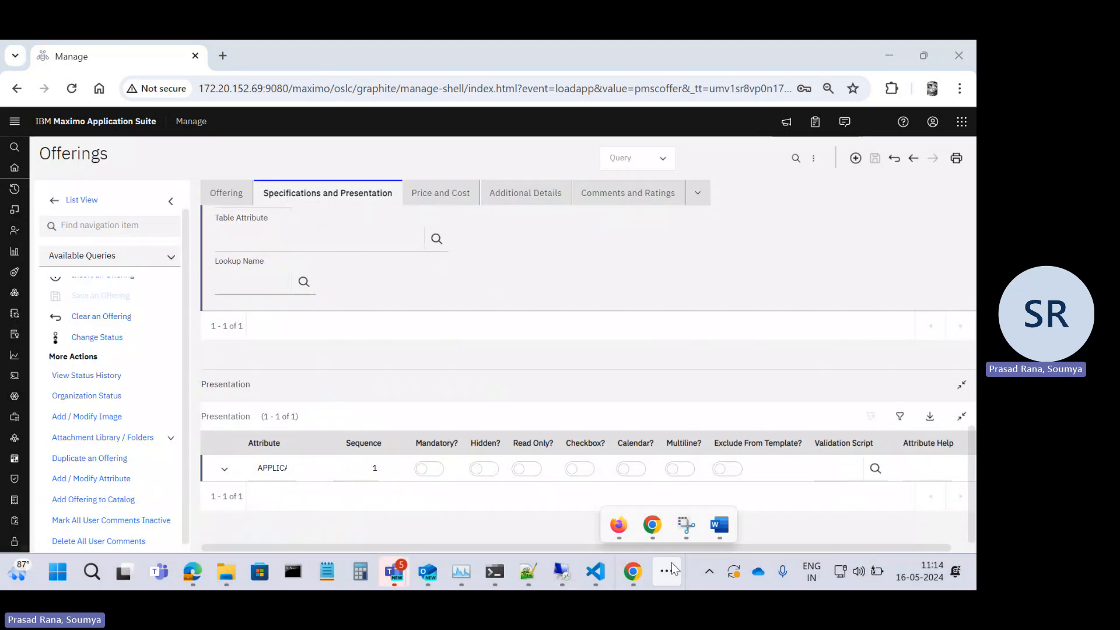
pyautogui.click(618, 525)
pyautogui.click(940, 139)
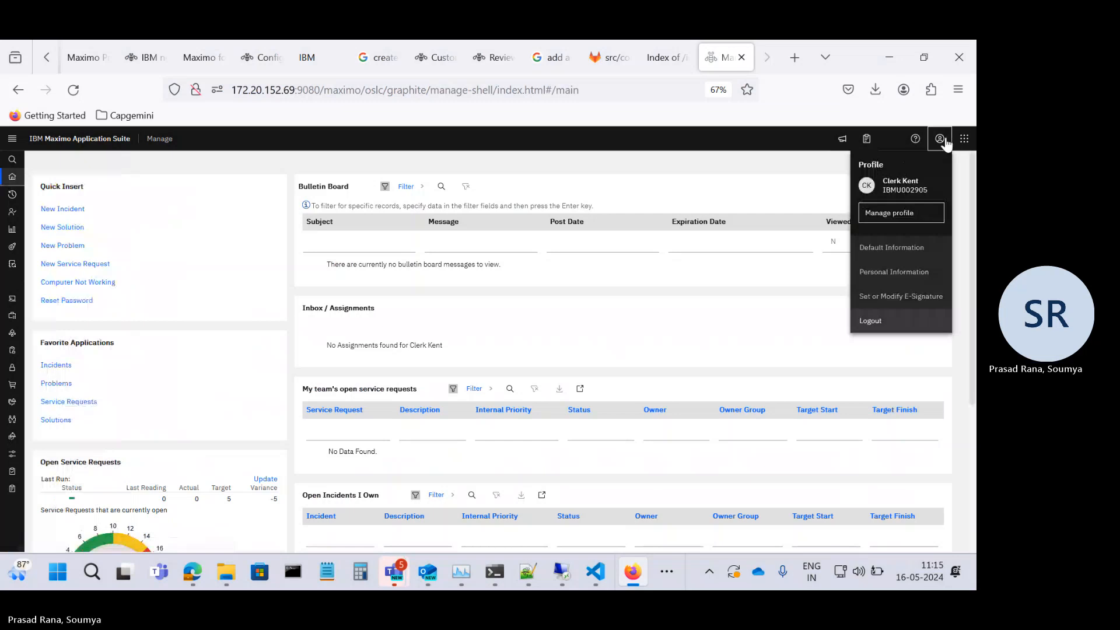
pyautogui.click(389, 123)
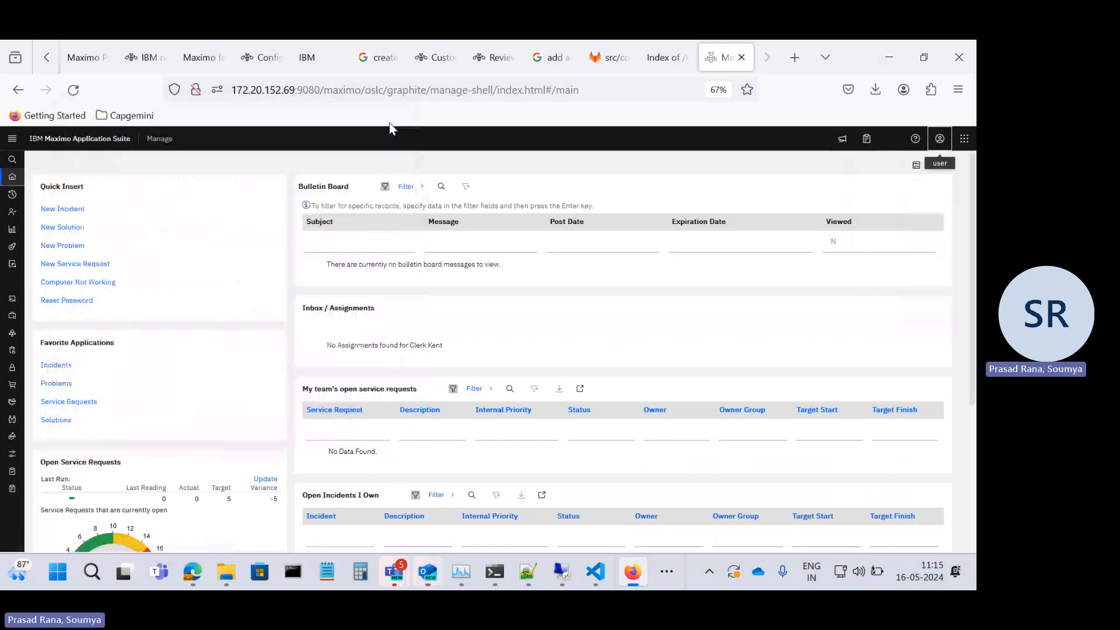
pyautogui.click(939, 140)
# Try to open the Self Service Center application in the end user's session.
pyautogui.click(40, 160)
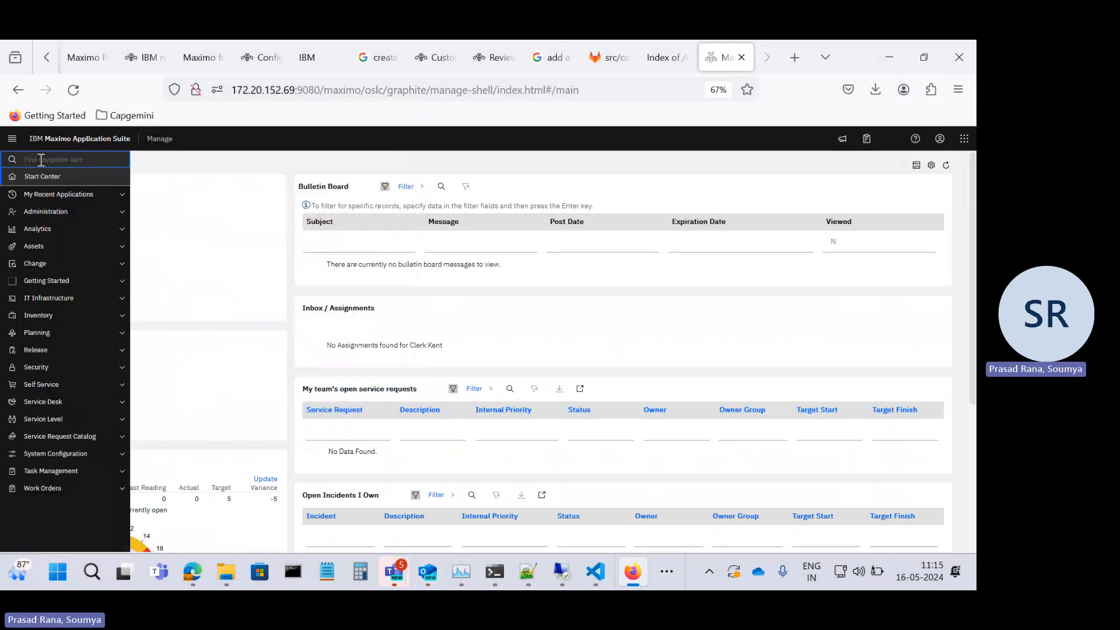
pyautogui.write('Self')
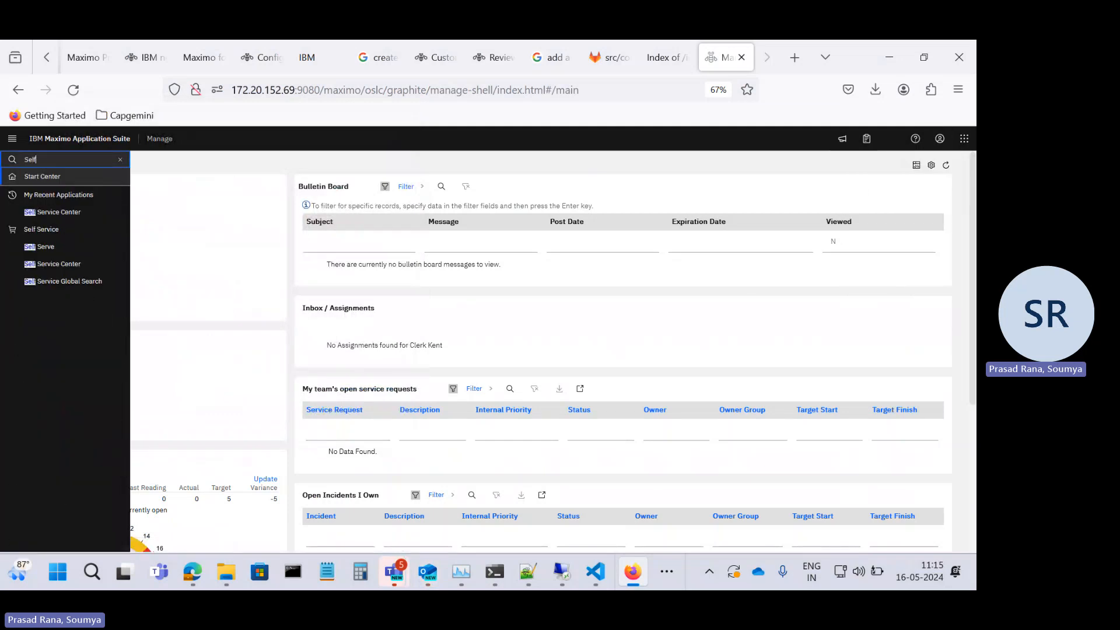
pyautogui.click(48, 208)
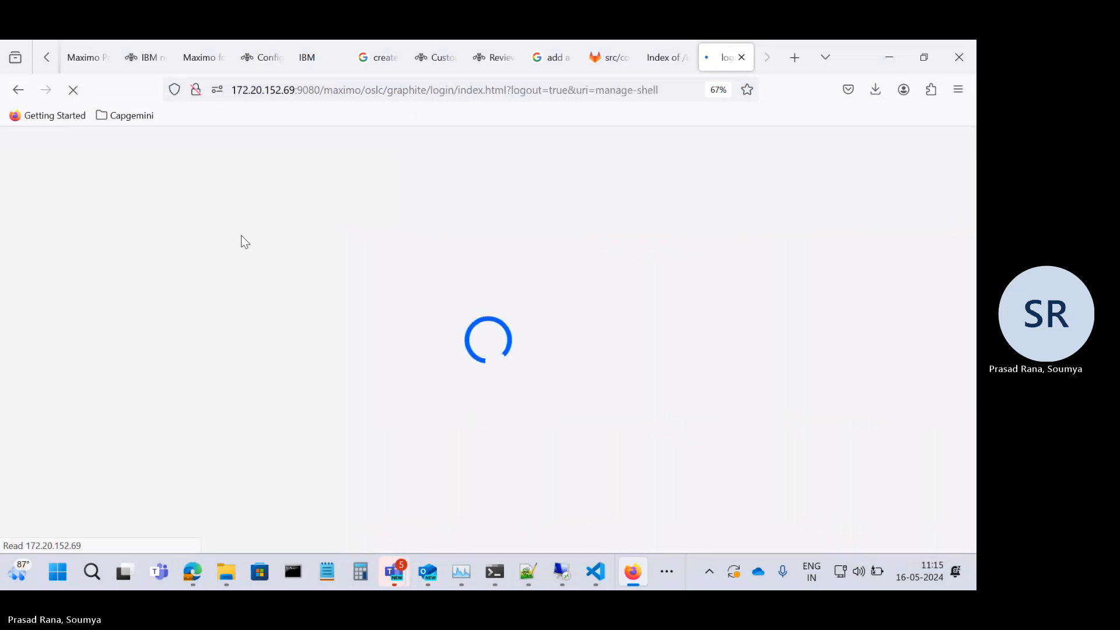
# Sign in to Maximo again with the saved login of the IBM end user.
pyautogui.click(536, 341)
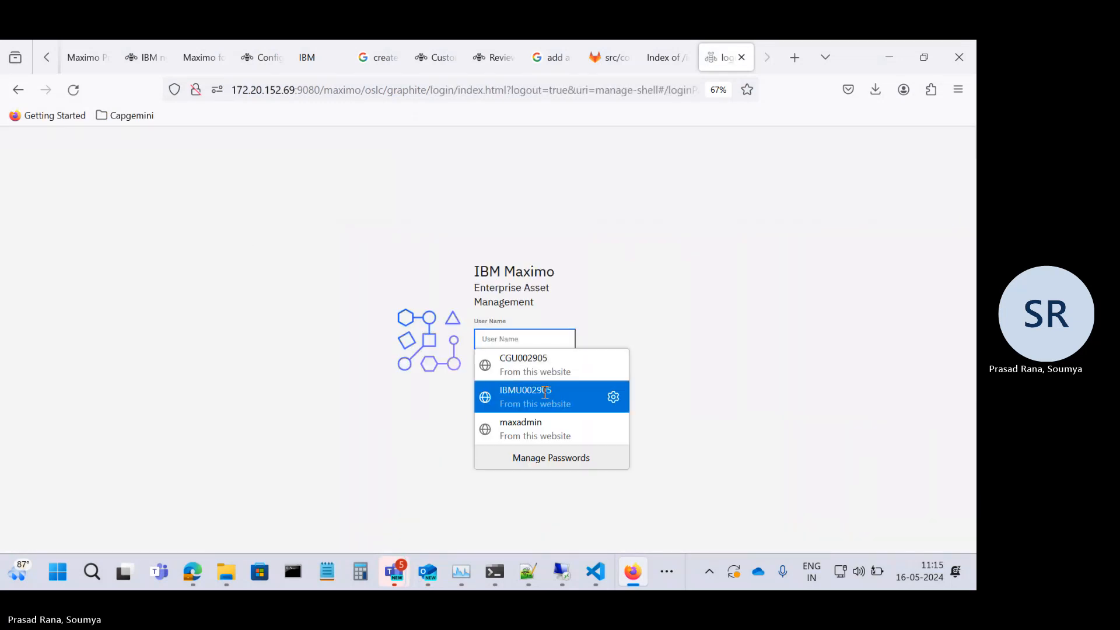
pyautogui.click(502, 393)
pyautogui.click(493, 399)
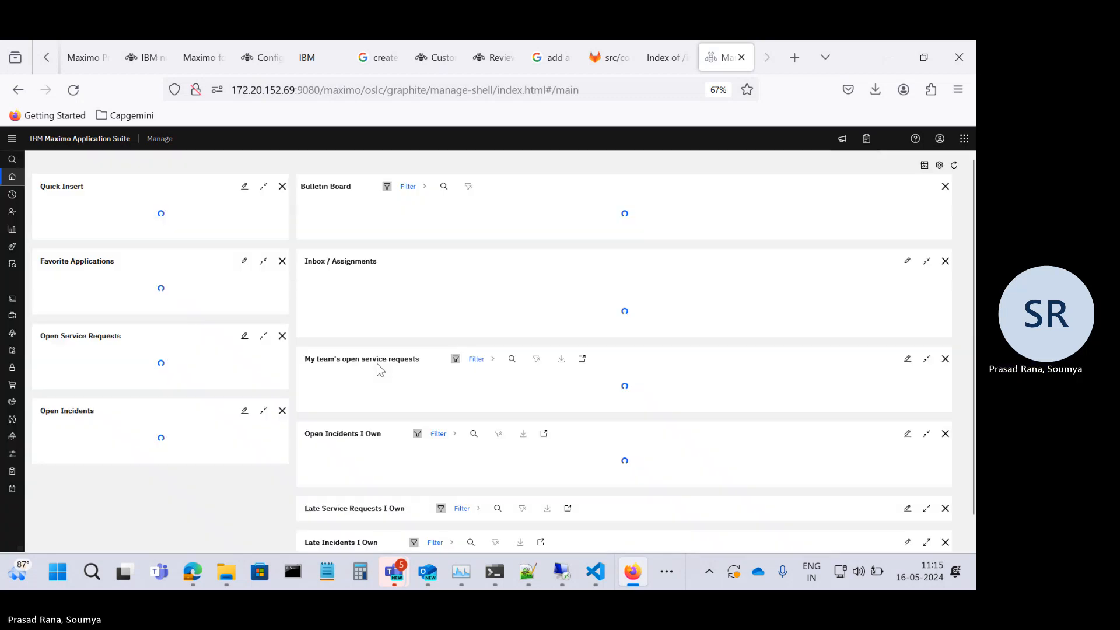
# Open the Business Application Failure offering under Composite Services in the Self Service Center's new service requests.
pyautogui.click(12, 159)
pyautogui.write('Self')
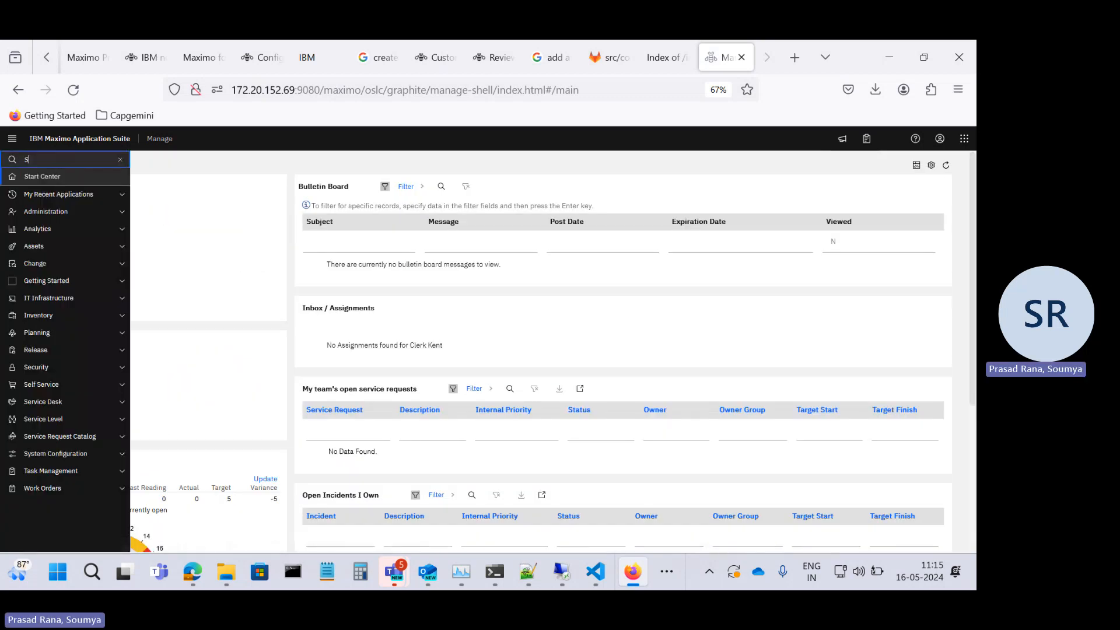
pyautogui.click(72, 214)
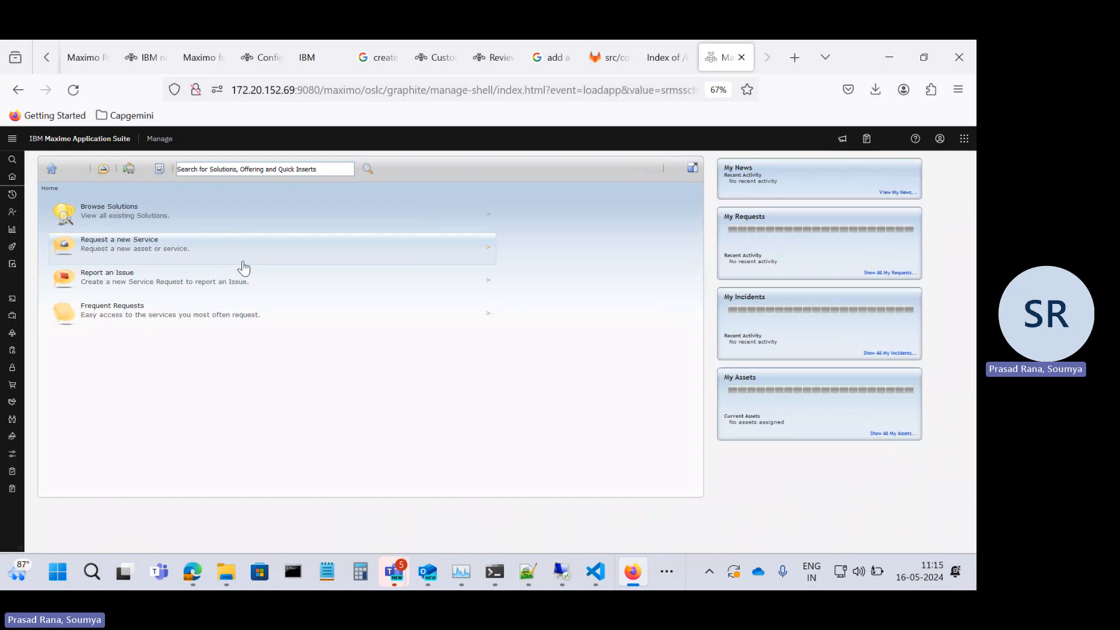
pyautogui.click(179, 262)
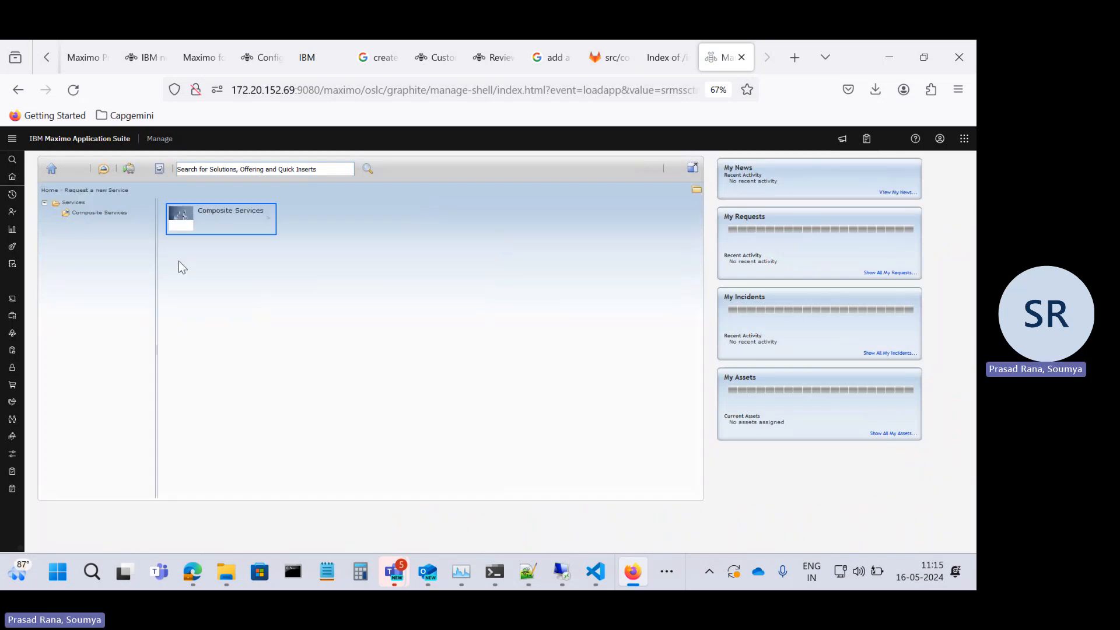
pyautogui.click(238, 218)
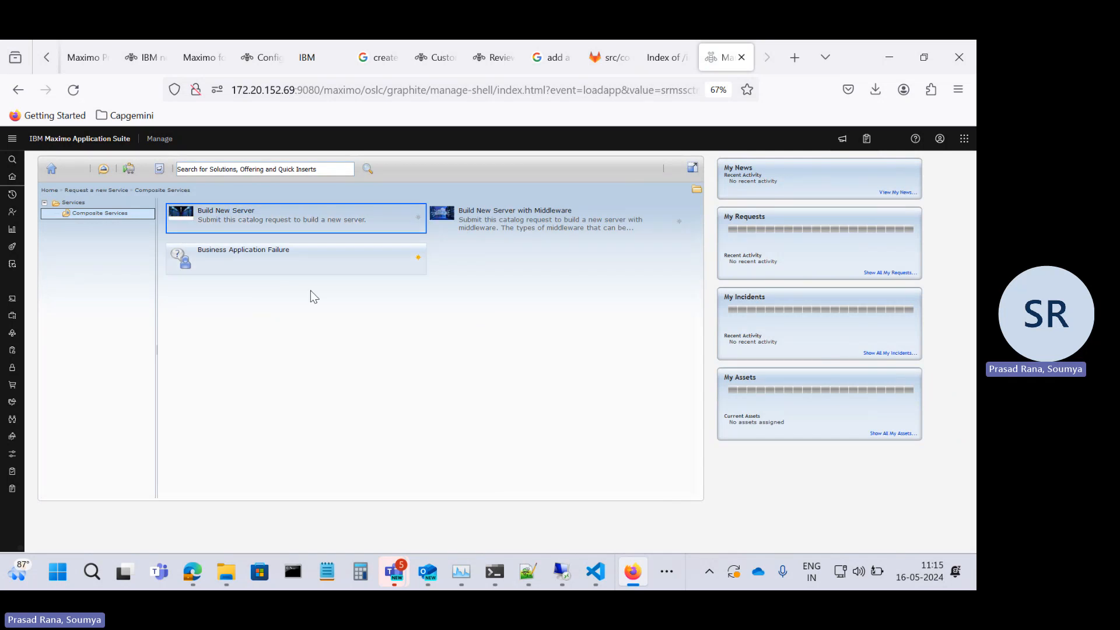
pyautogui.click(258, 267)
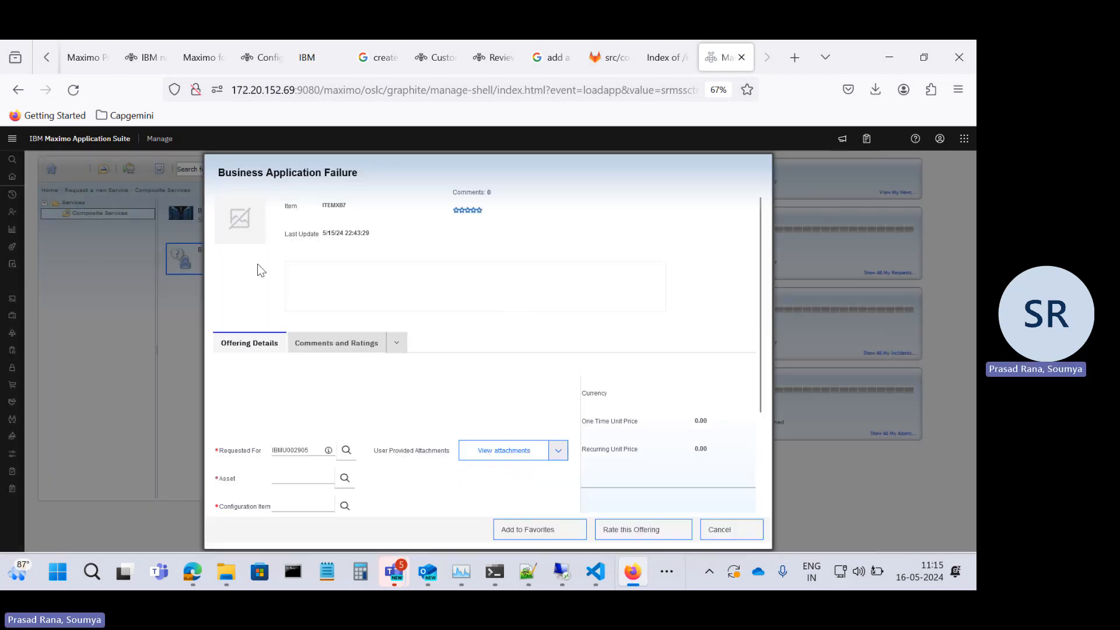
# Check which assets are available for the end user's request, and cancel the offering dialog without ordering.
pyautogui.scroll(-3, 505, 309)
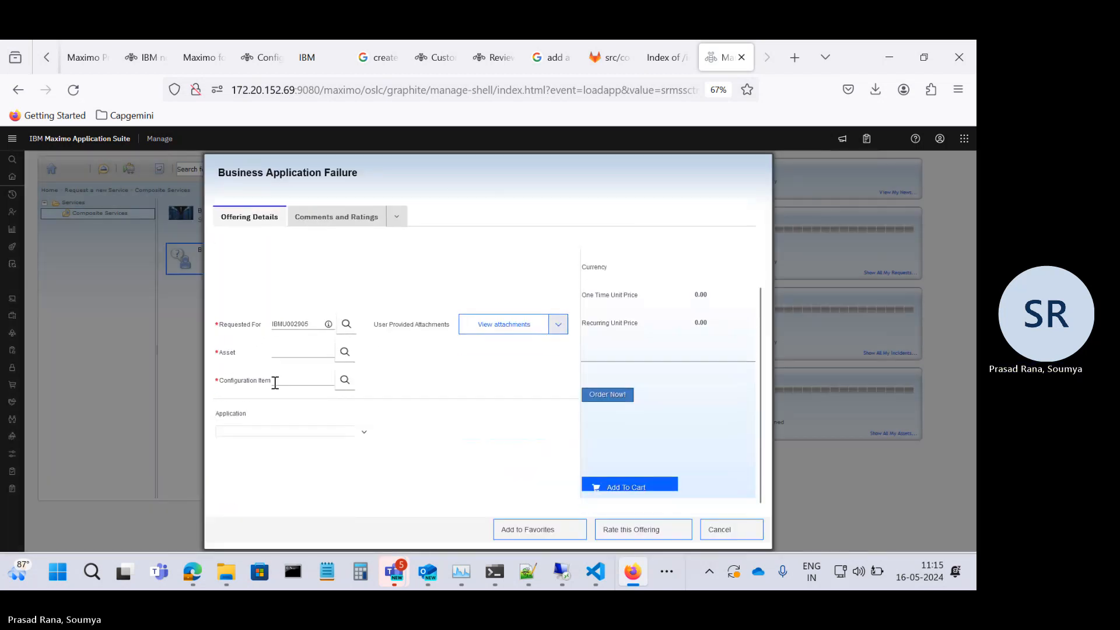
pyautogui.click(346, 352)
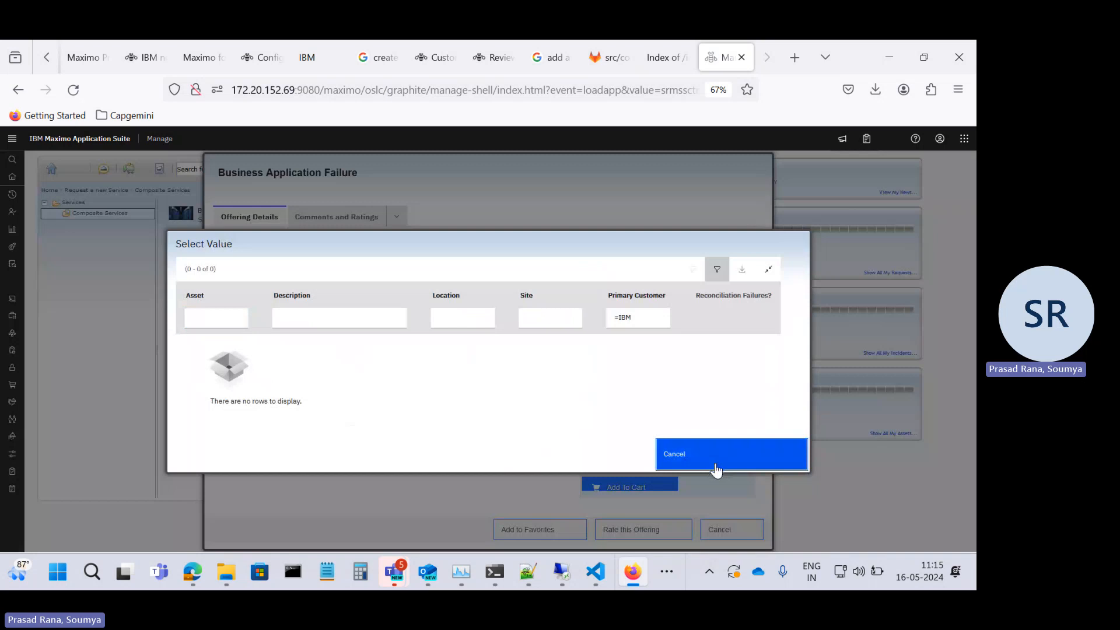
pyautogui.click(716, 470)
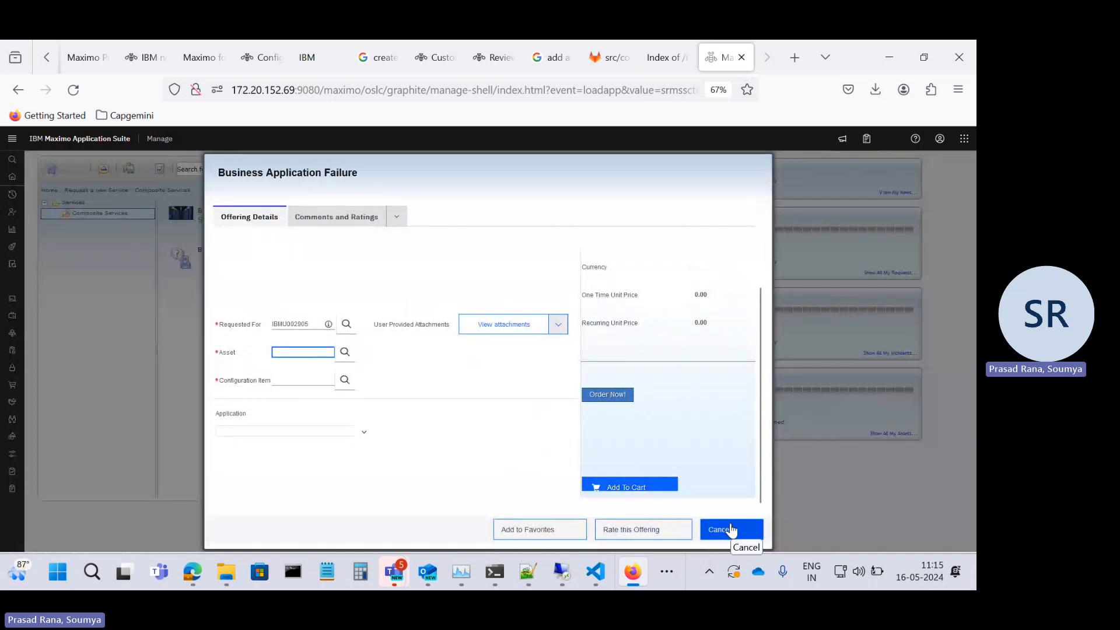
pyautogui.click(728, 528)
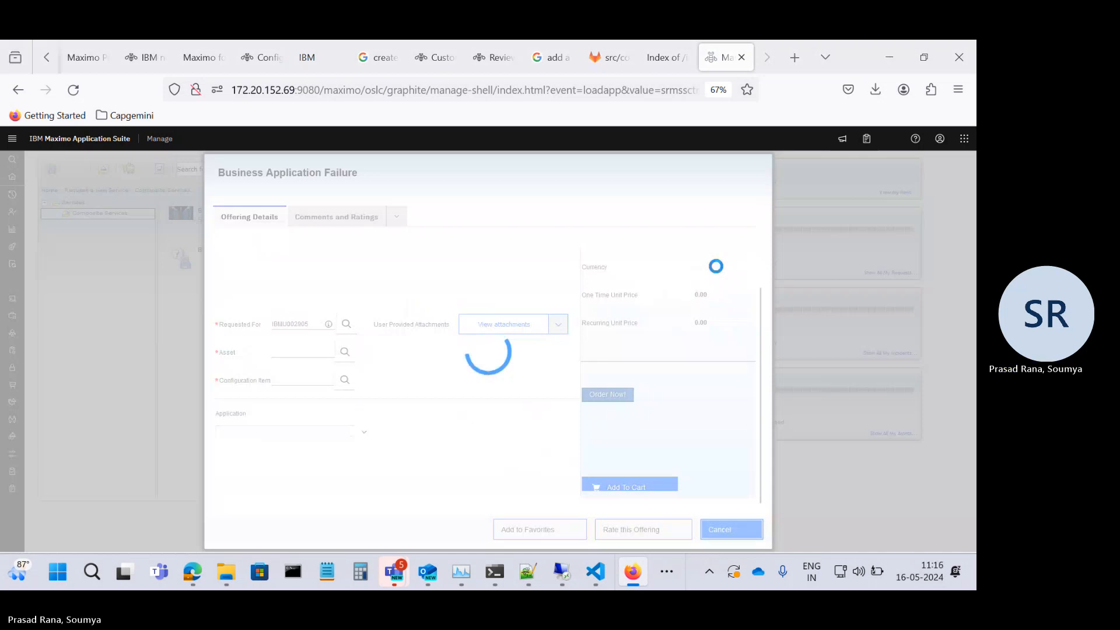
# Switch to the administrator's Maximo session in Chrome and open the Composite Services offerings in the Self Service Center.
pyautogui.hotkey('alt', 'Tab')
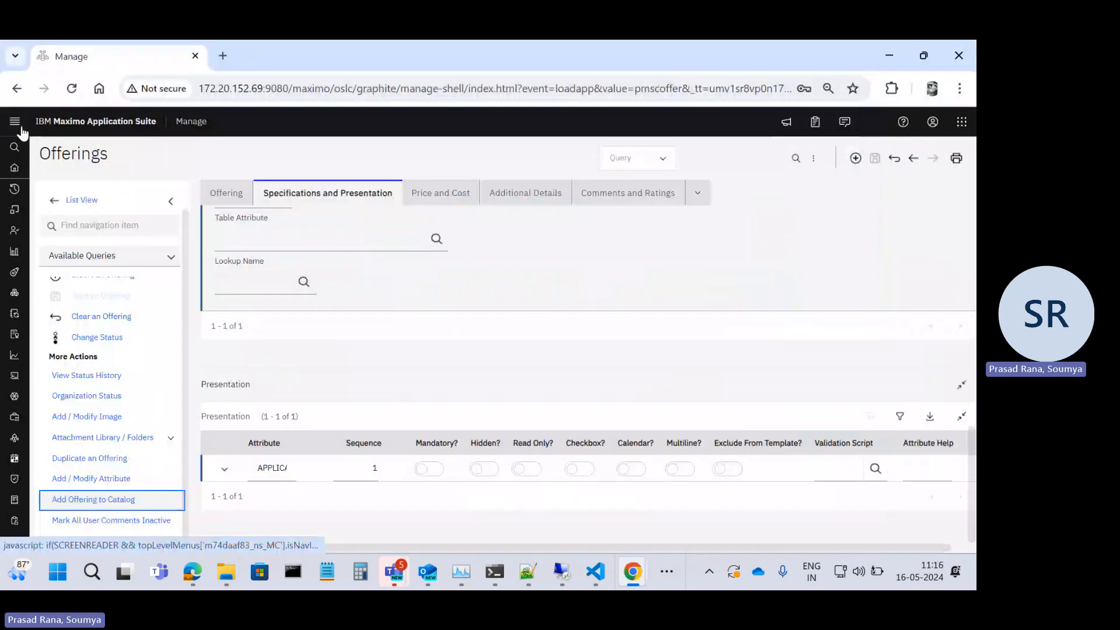
pyautogui.click(16, 122)
pyautogui.write('Self')
pyautogui.click(88, 220)
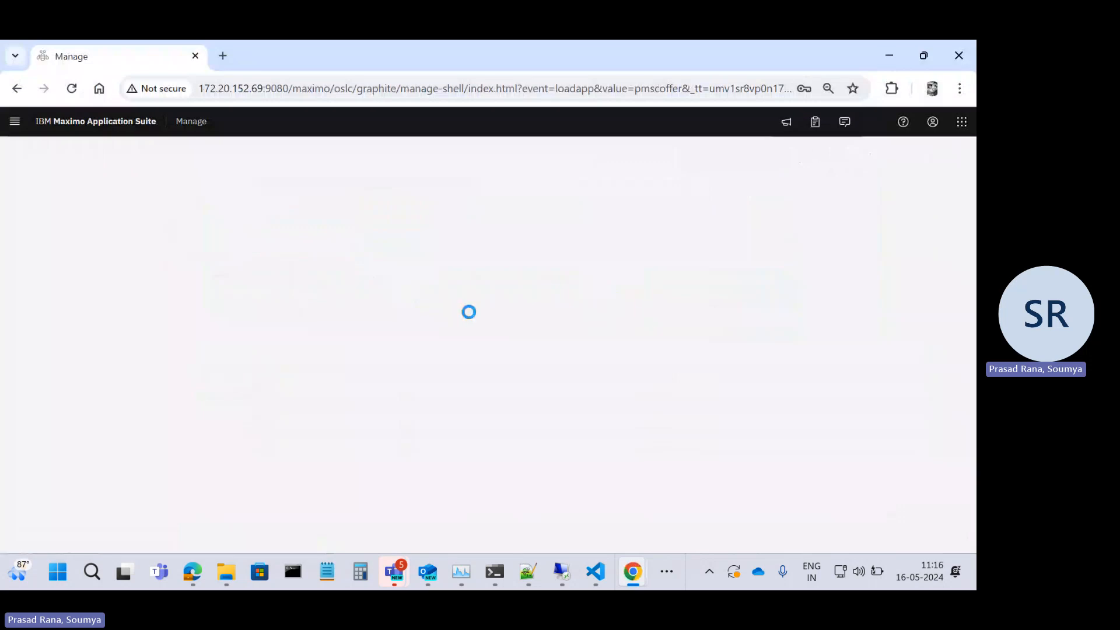
pyautogui.click(251, 264)
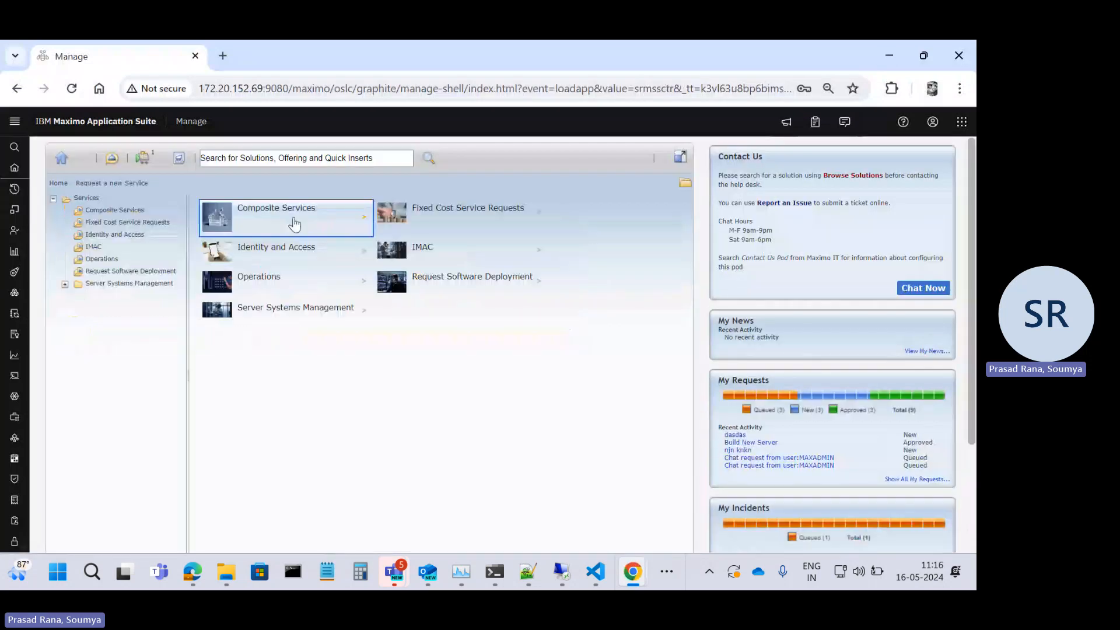
pyautogui.click(294, 223)
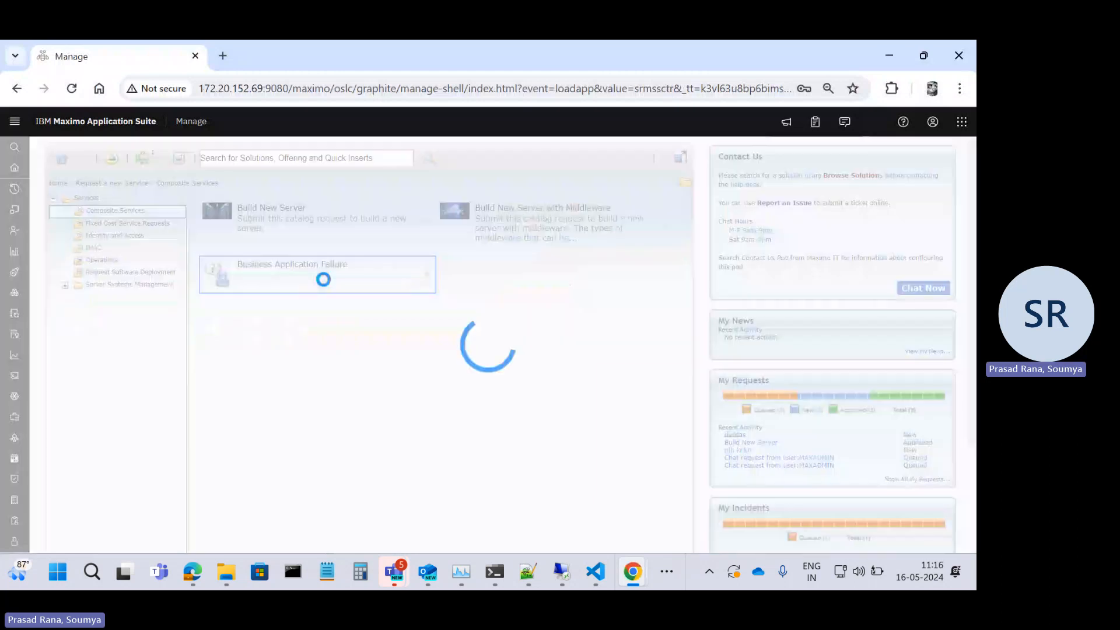
# Fill in the Business Application Failure request with asset IBMCLOUD-P29, configuration item IBMCLOUDSERVICES and application Version Control.
pyautogui.scroll(-3, 408, 344)
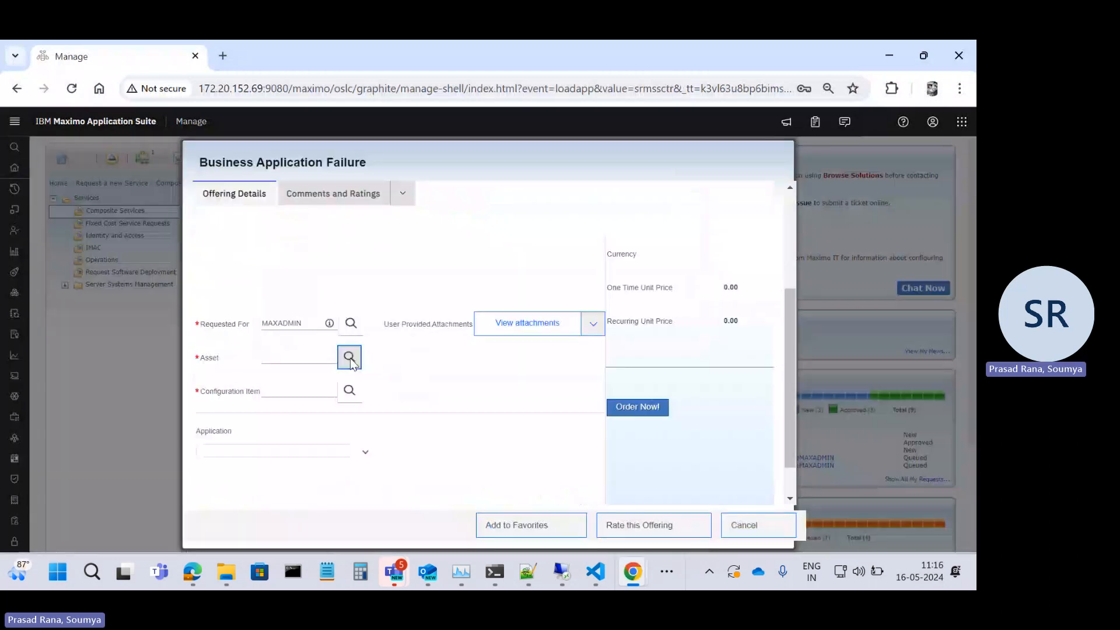
pyautogui.click(348, 355)
pyautogui.click(173, 376)
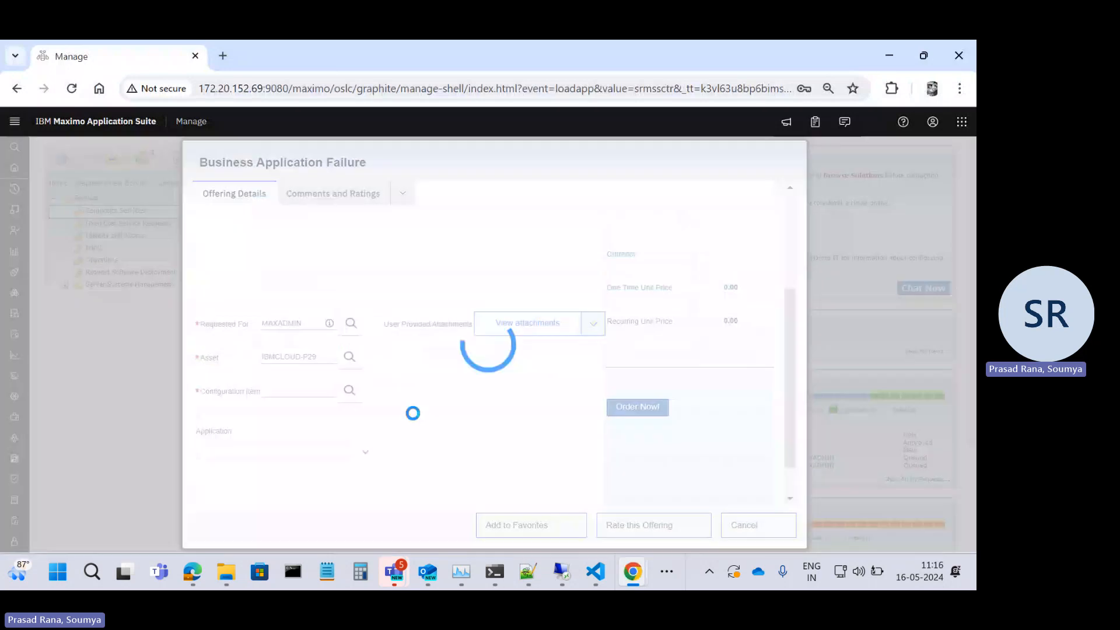
pyautogui.click(350, 390)
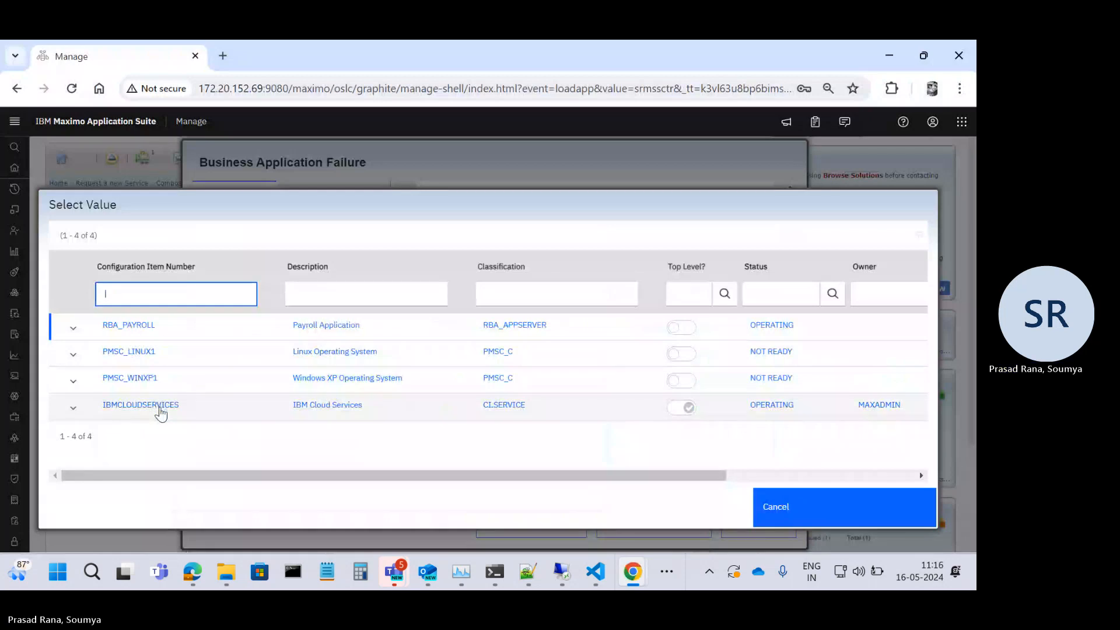
pyautogui.click(159, 407)
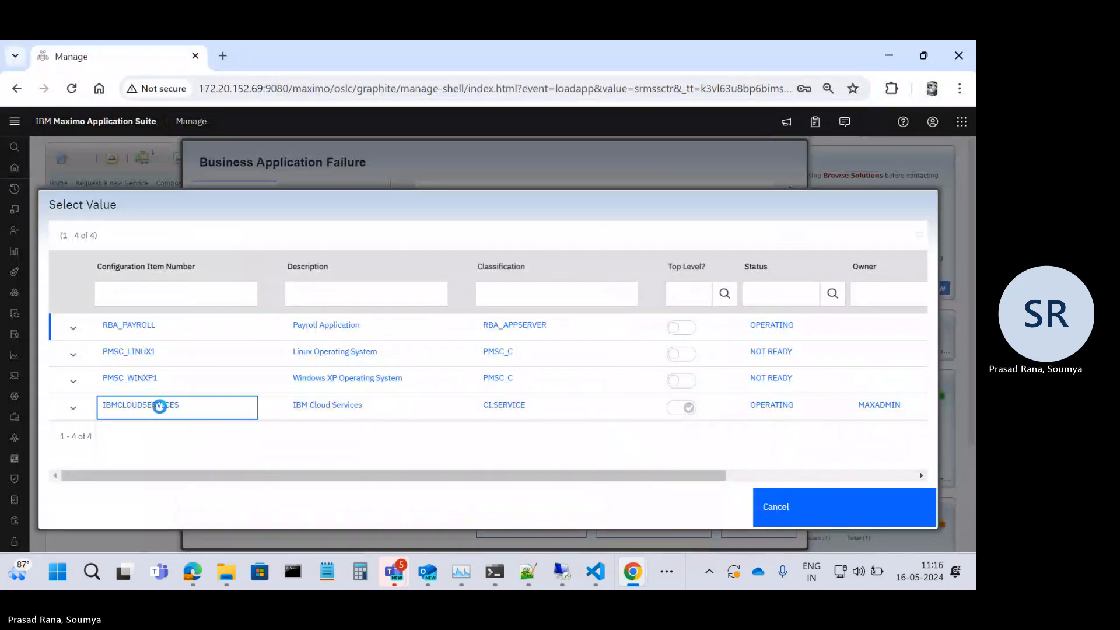
pyautogui.scroll(-1, 454, 449)
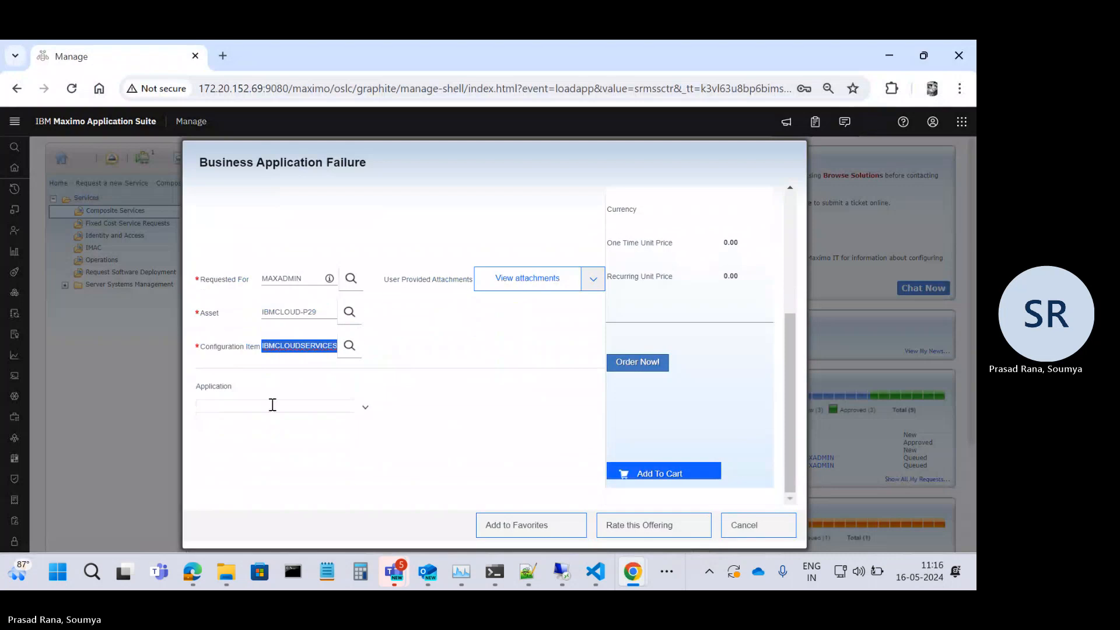
pyautogui.click(271, 404)
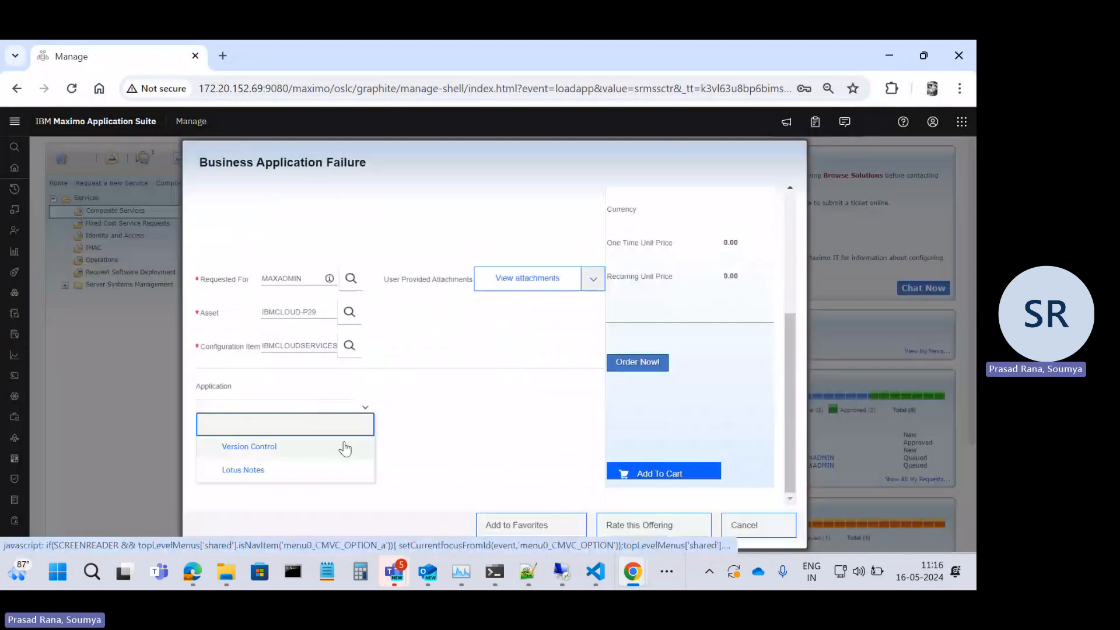
pyautogui.click(345, 447)
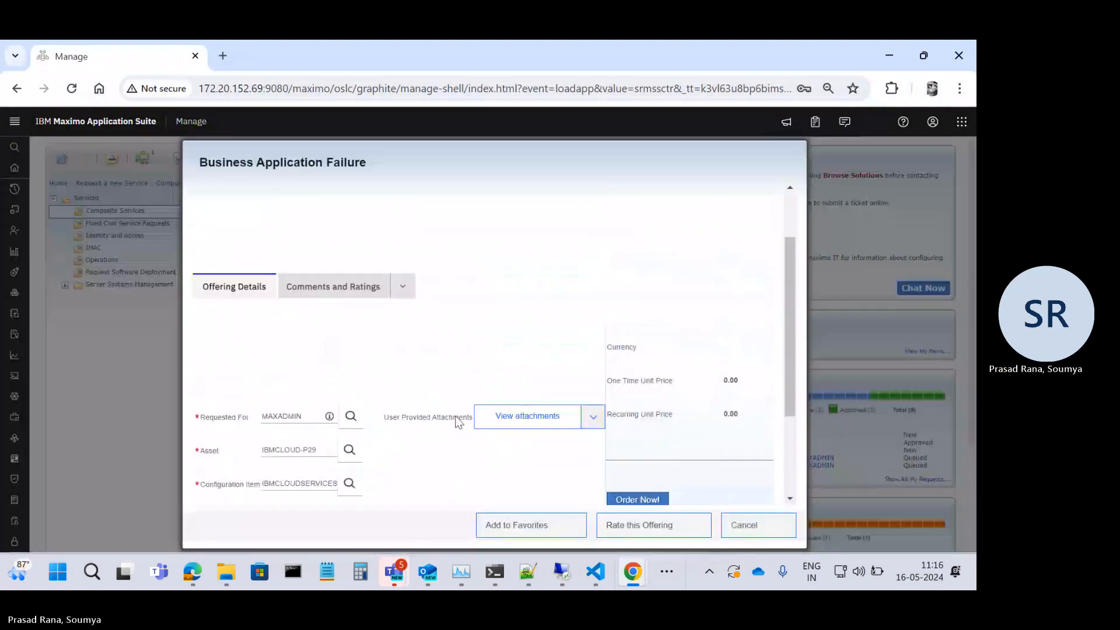
# Review the completed Business Application Failure request, try to order it immediately and dismiss the system message.
pyautogui.scroll(2, 459, 422)
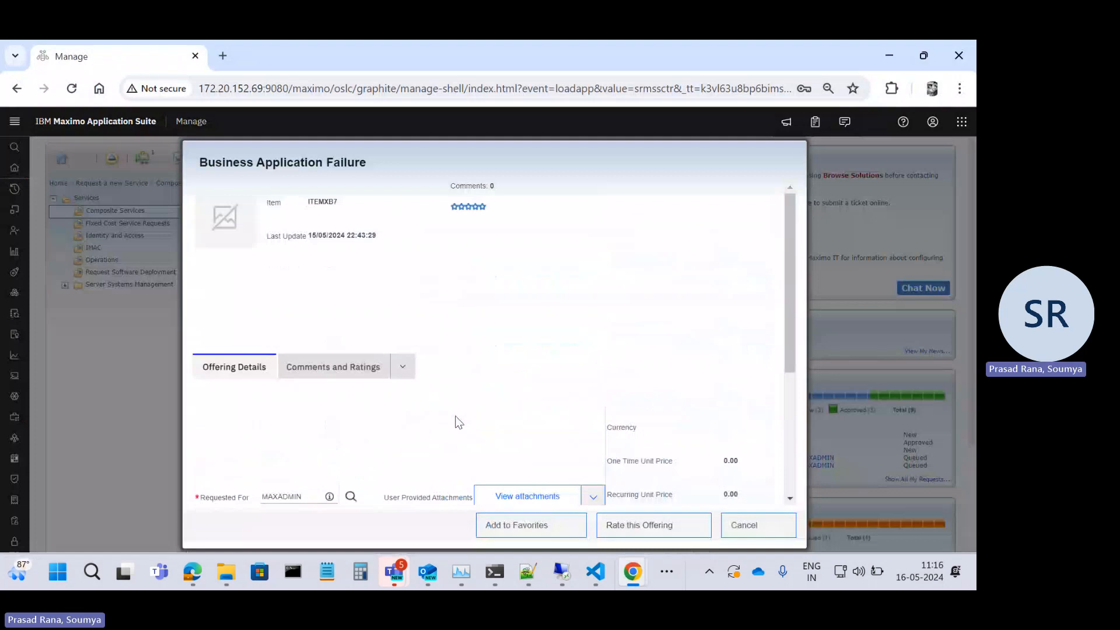
pyautogui.scroll(-5, 467, 438)
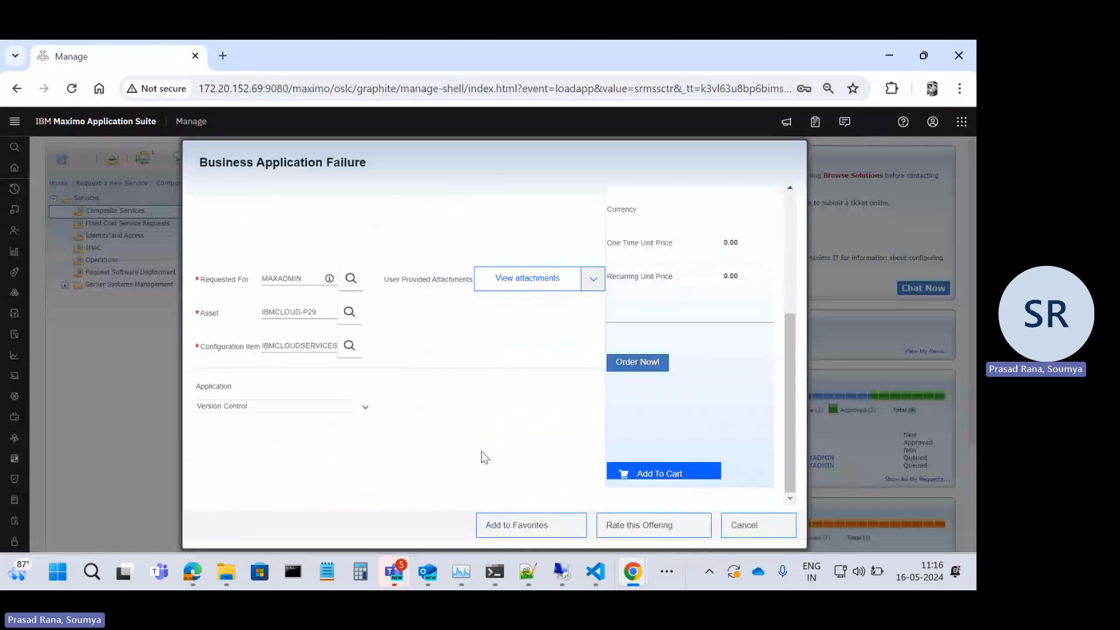
pyautogui.click(642, 358)
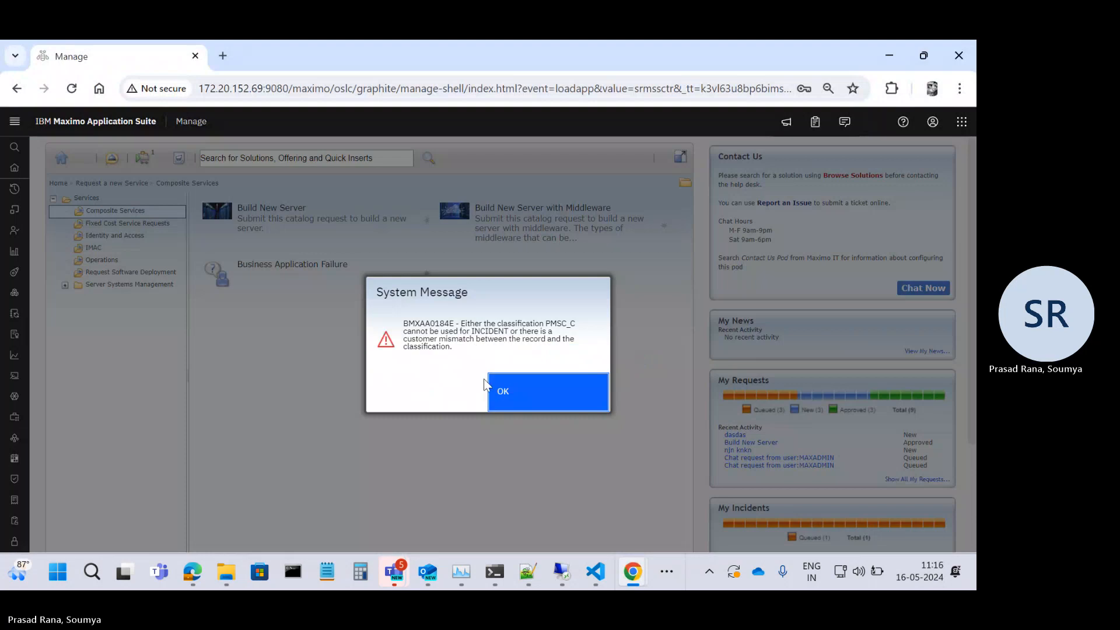
pyautogui.click(525, 400)
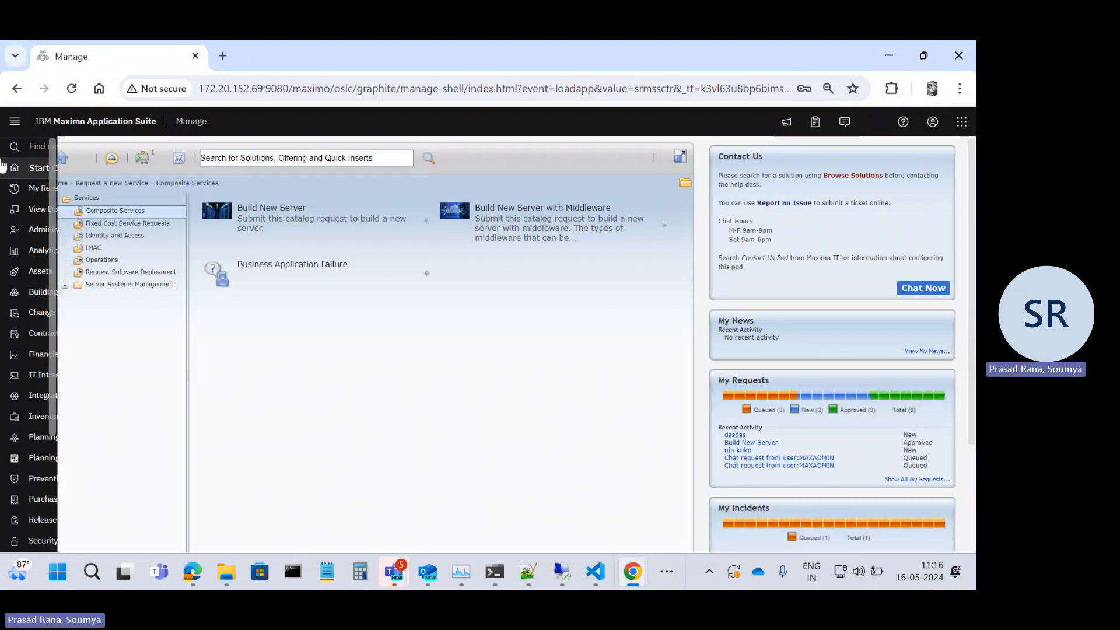
# Open the Classifications application, filter the list by PMSC_C and open that classification's record at its Use With objects.
pyautogui.click(51, 147)
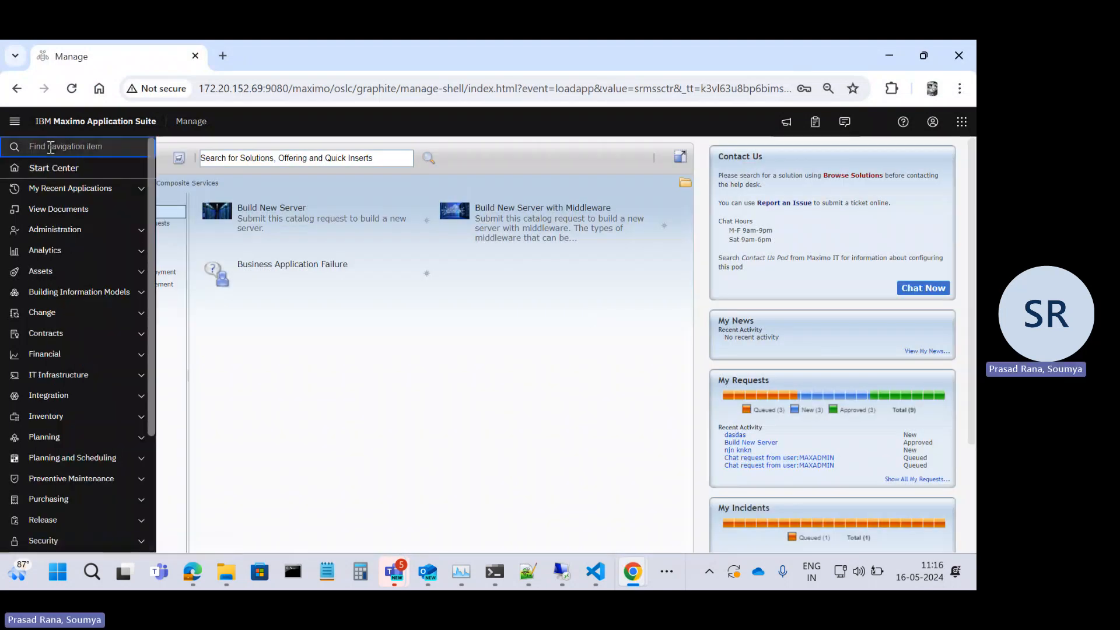
pyautogui.write('Class')
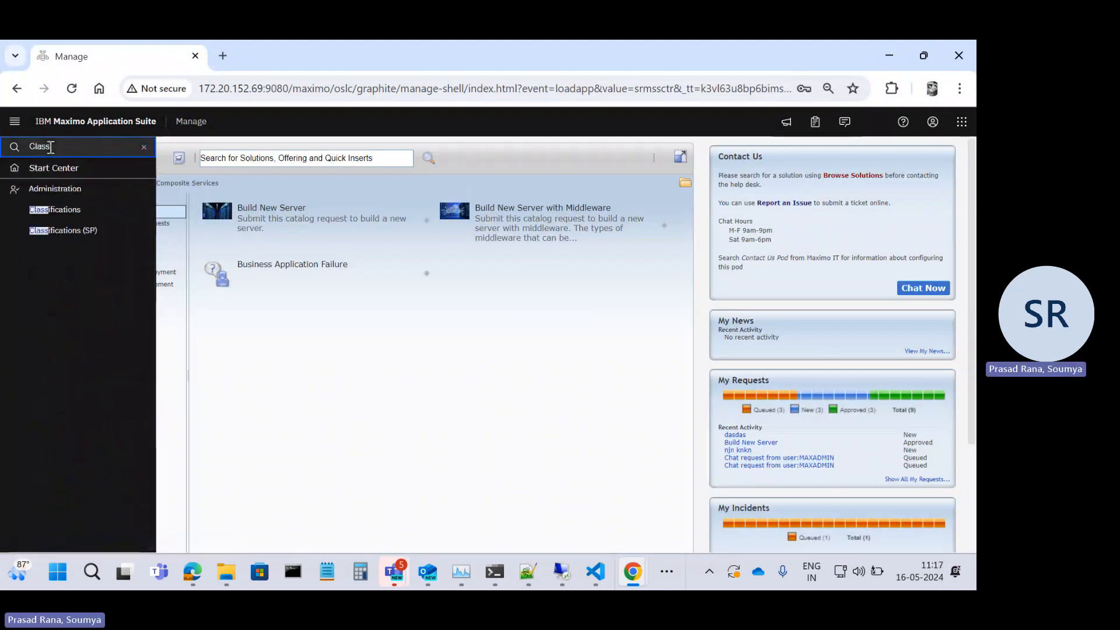
pyautogui.click(85, 211)
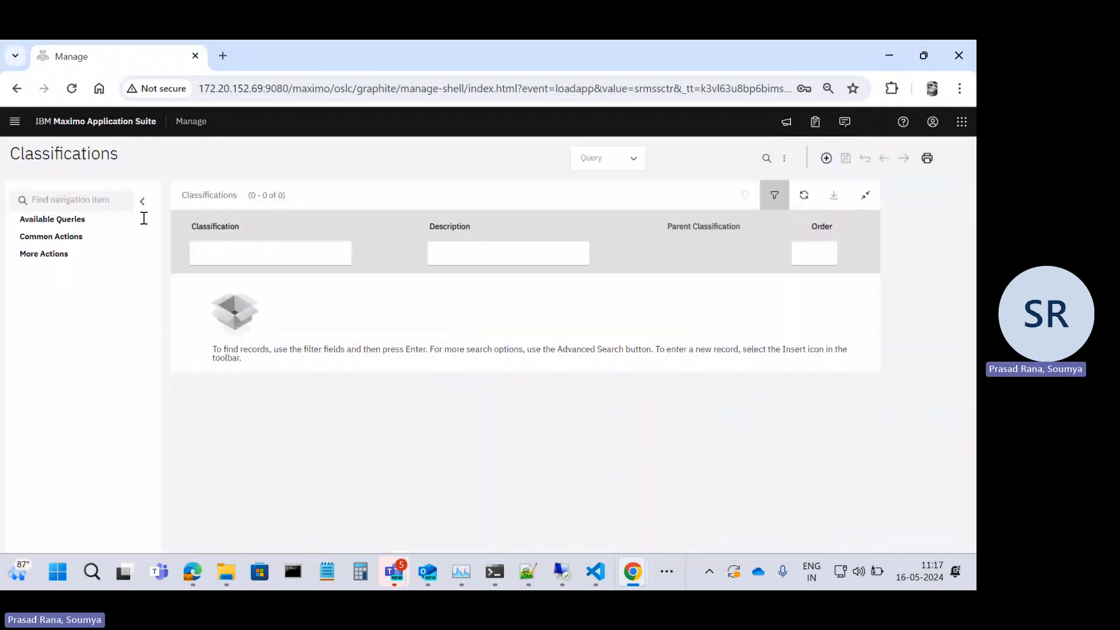
pyautogui.click(263, 260)
pyautogui.write('PMSC_C')
pyautogui.press('Return')
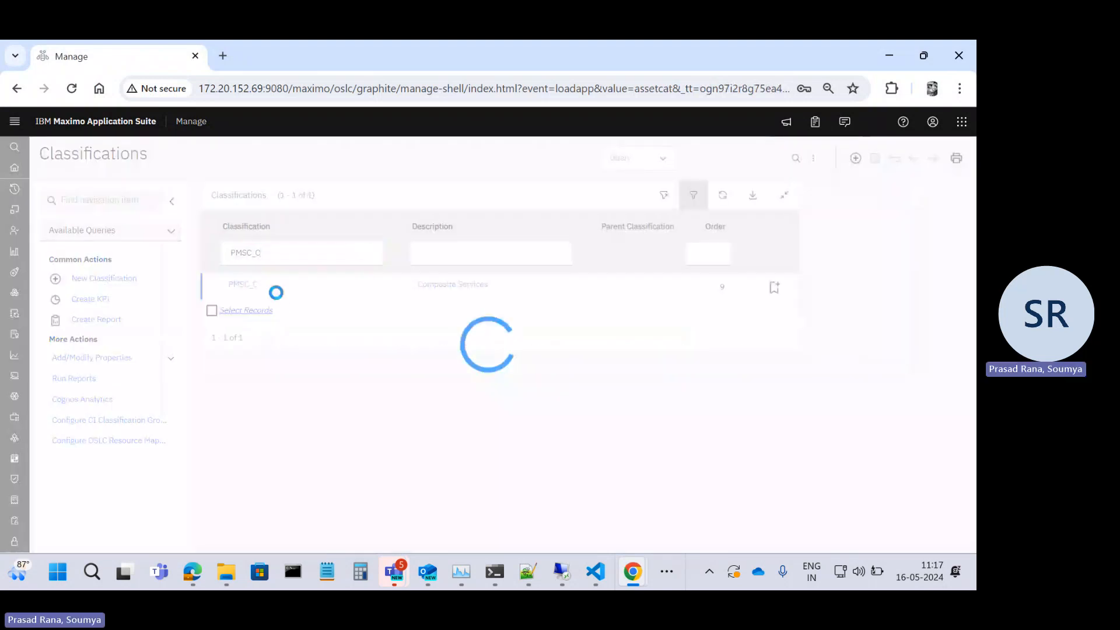
pyautogui.click(239, 286)
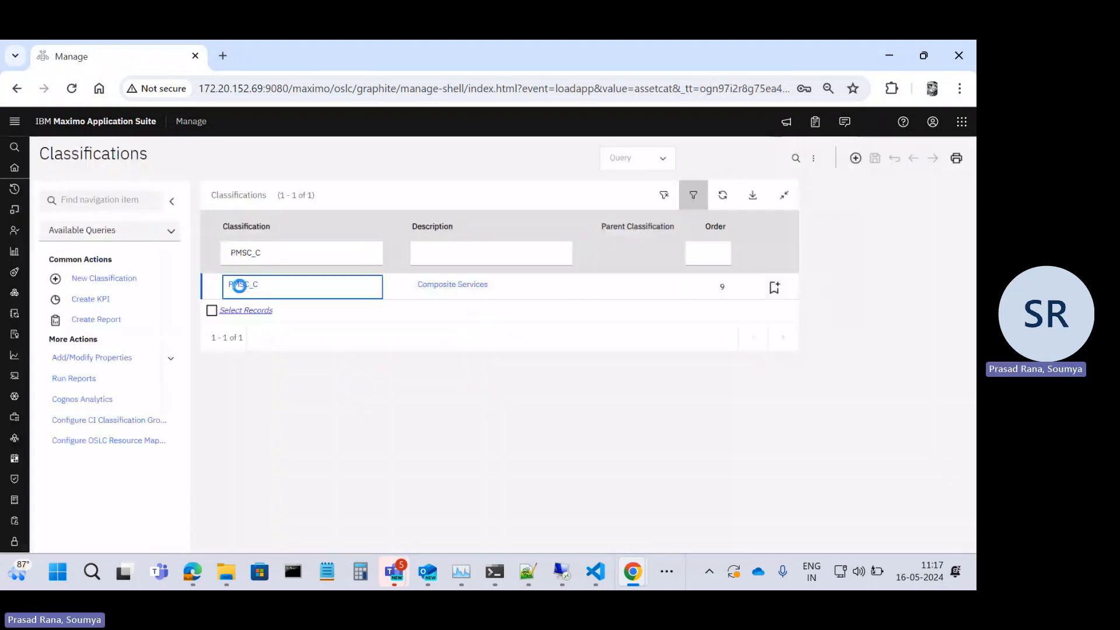
pyautogui.scroll(-10, 387, 434)
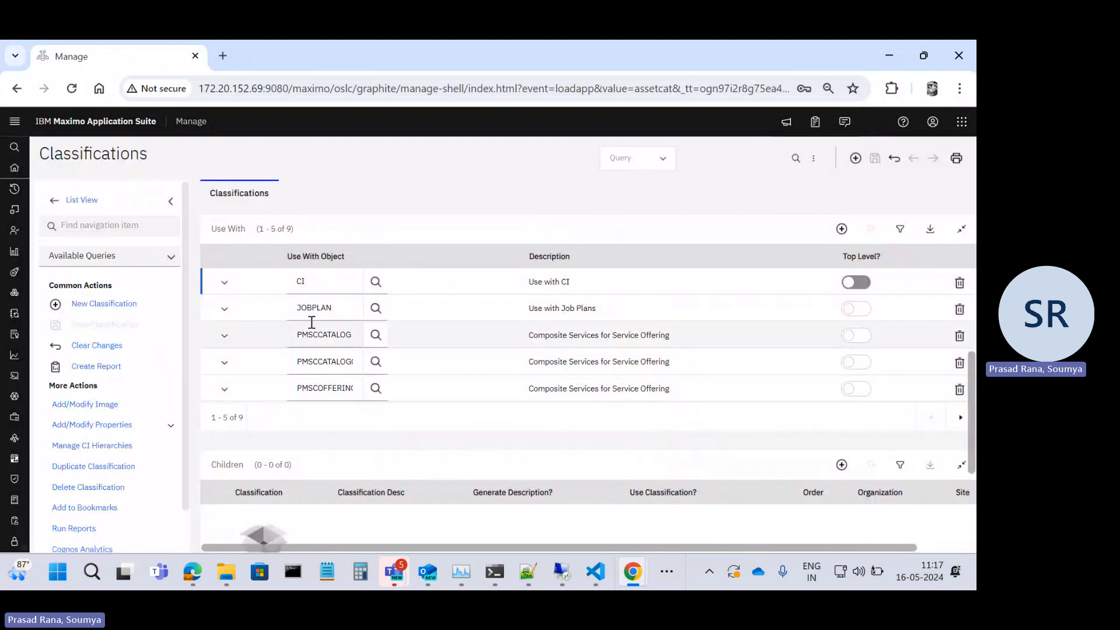
# Add INCIDENT as a Use With object of the PMSC_C classification and save the record.
pyautogui.click(842, 231)
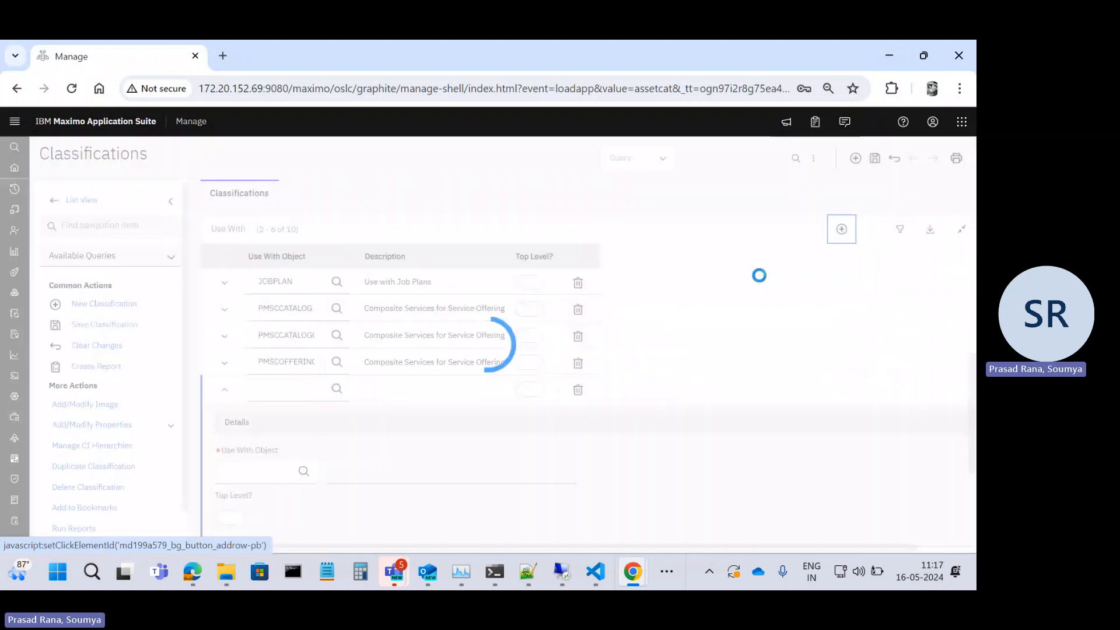
pyautogui.write('SR')
pyautogui.press('Tab')
pyautogui.scroll(-2, 364, 369)
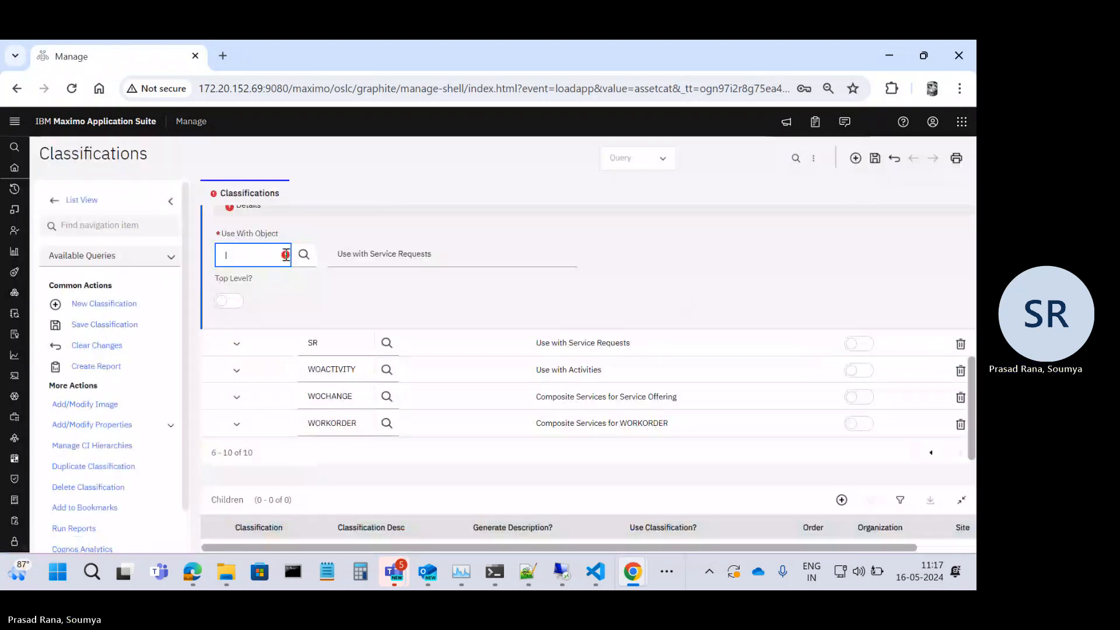
pyautogui.write('INCIDENT')
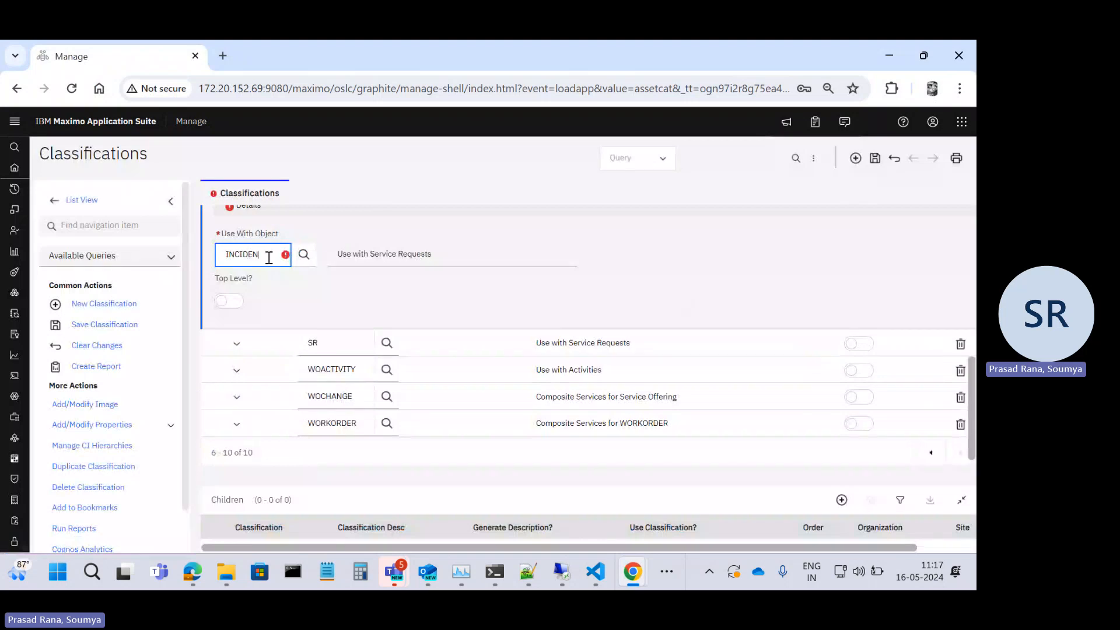
pyautogui.click(876, 162)
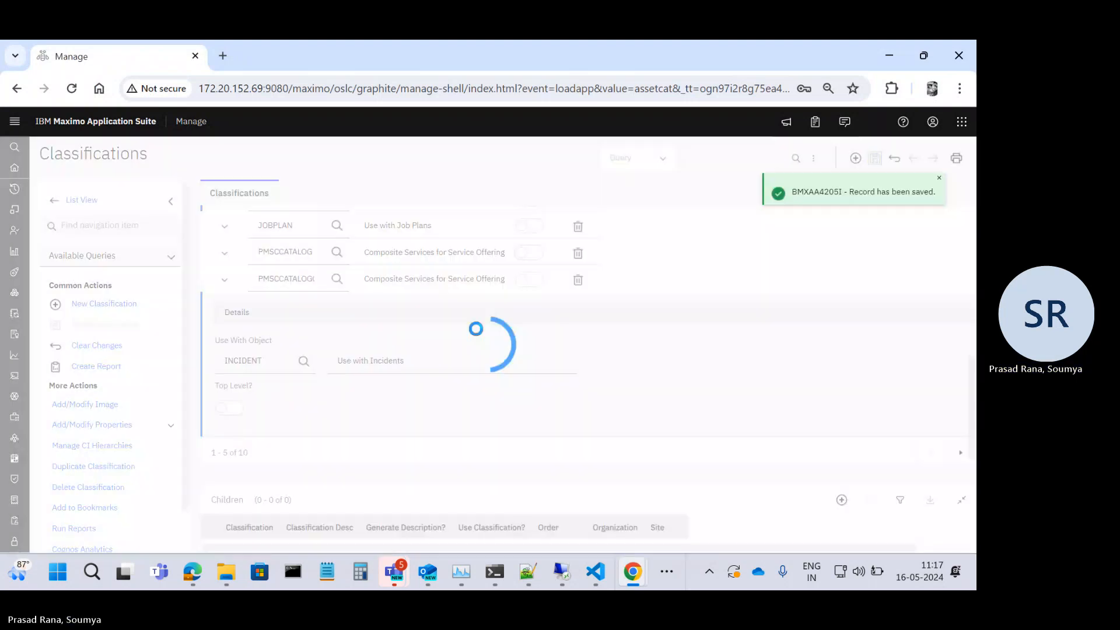
# Try to add SR as another Use With object of the classification, and remove the new row.
pyautogui.scroll(2, 863, 303)
pyautogui.click(841, 247)
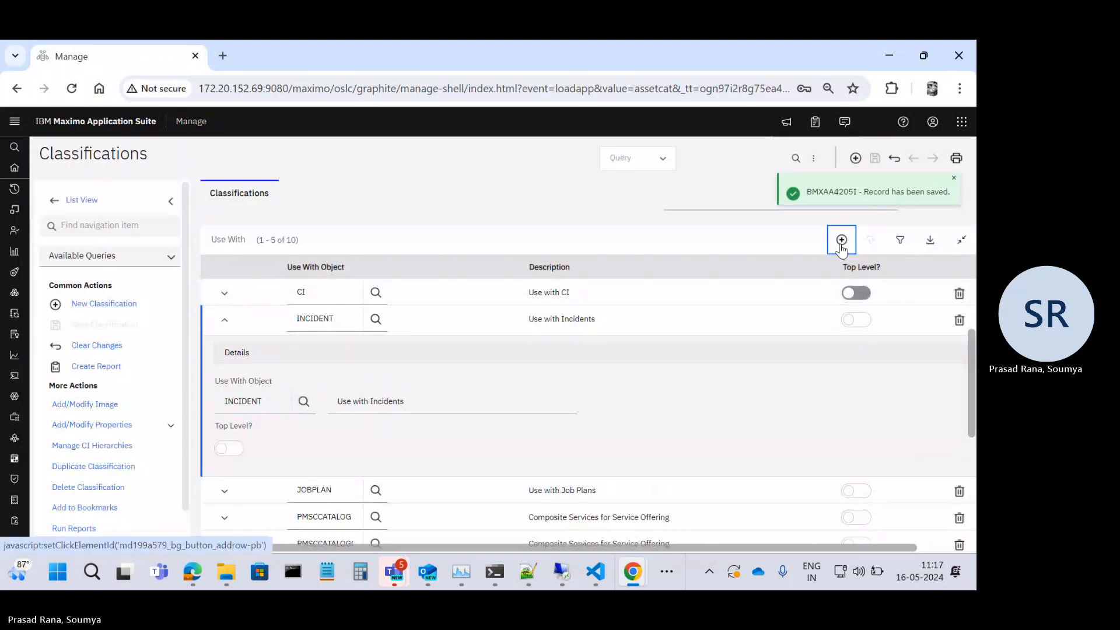
pyautogui.write('SR')
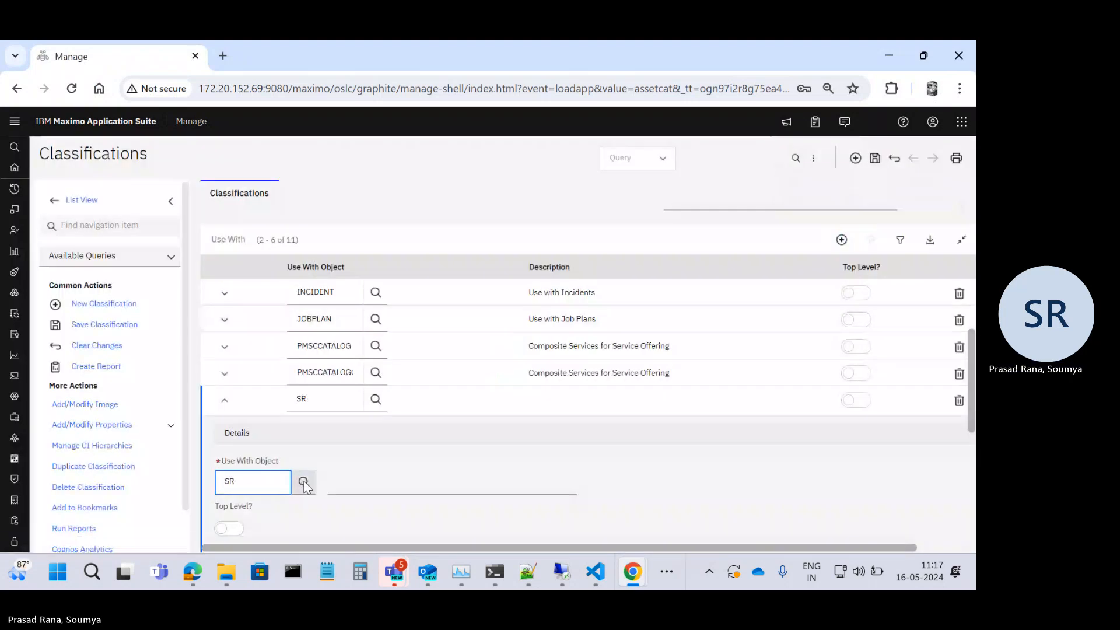
pyautogui.click(303, 481)
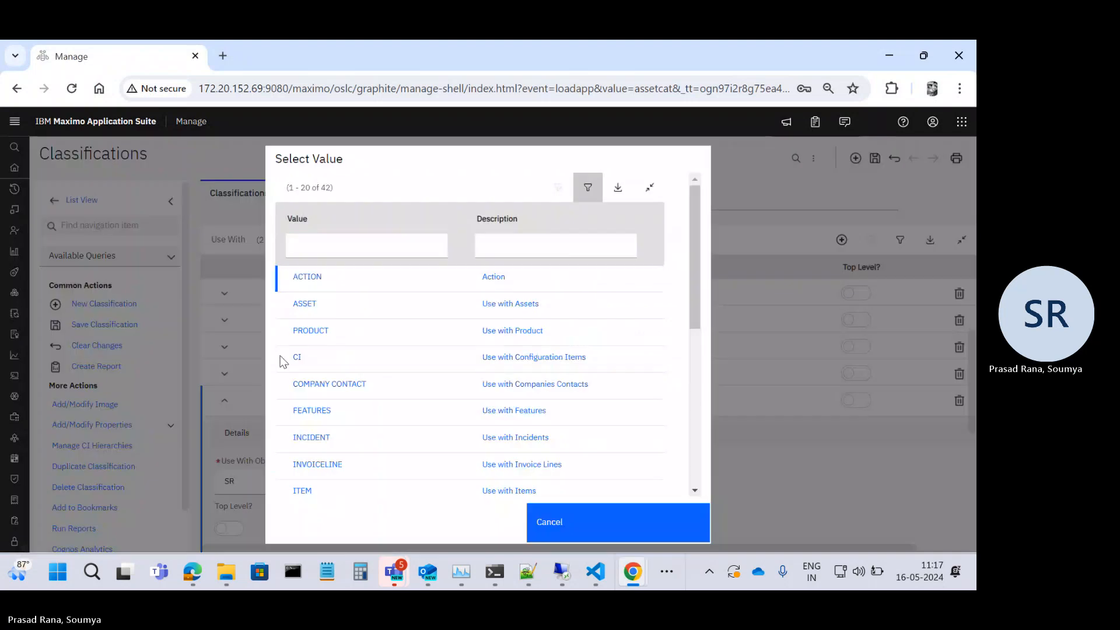
pyautogui.write('SR')
pyautogui.press('Return')
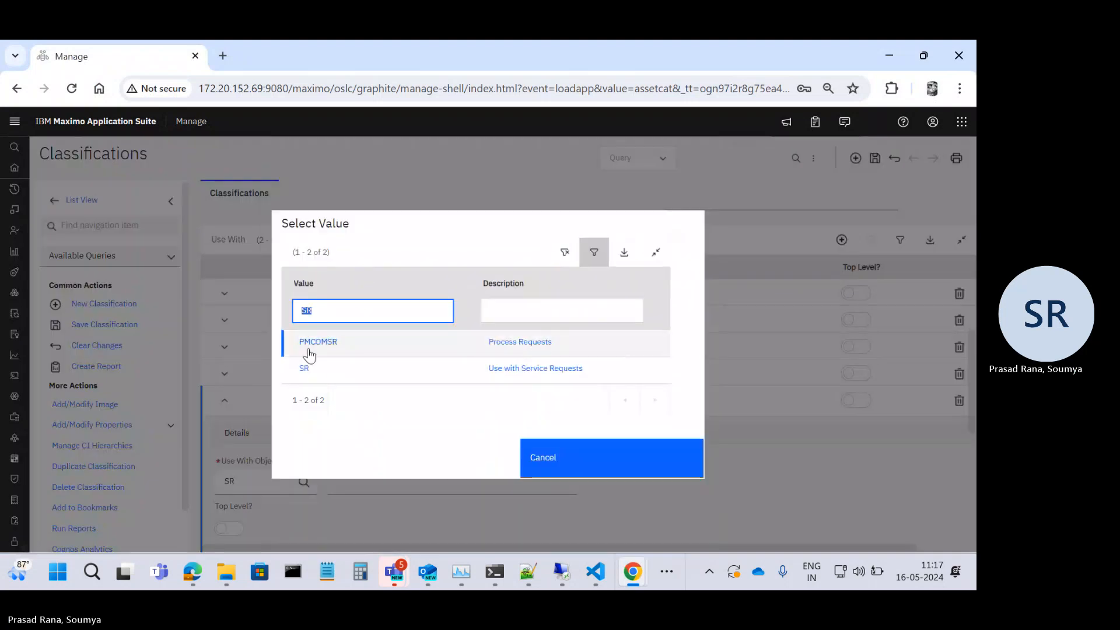
pyautogui.click(307, 372)
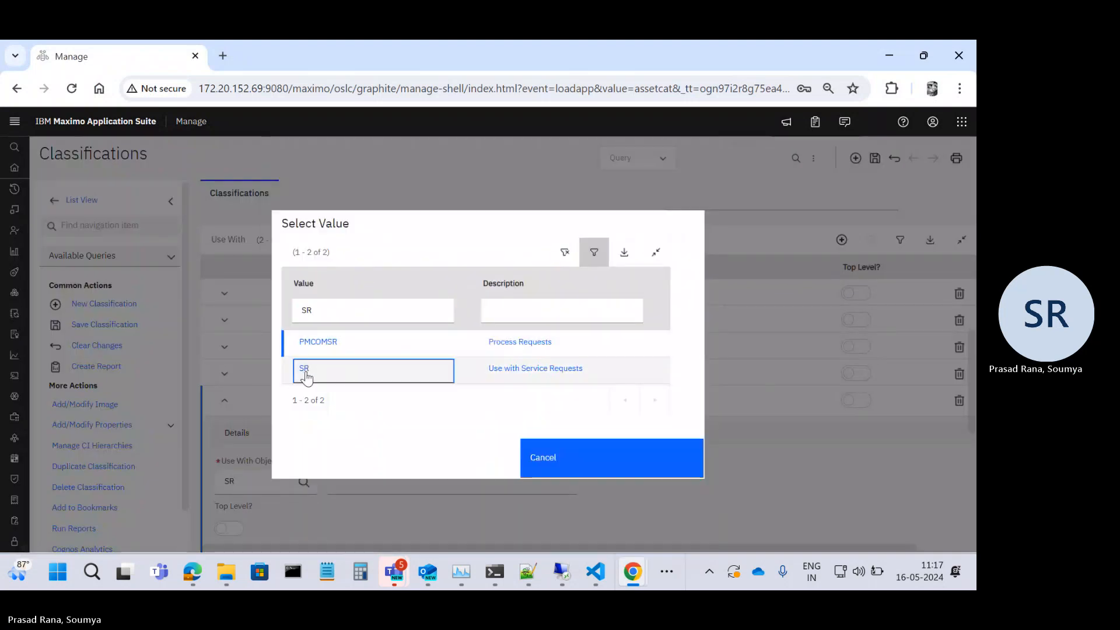
pyautogui.click(577, 383)
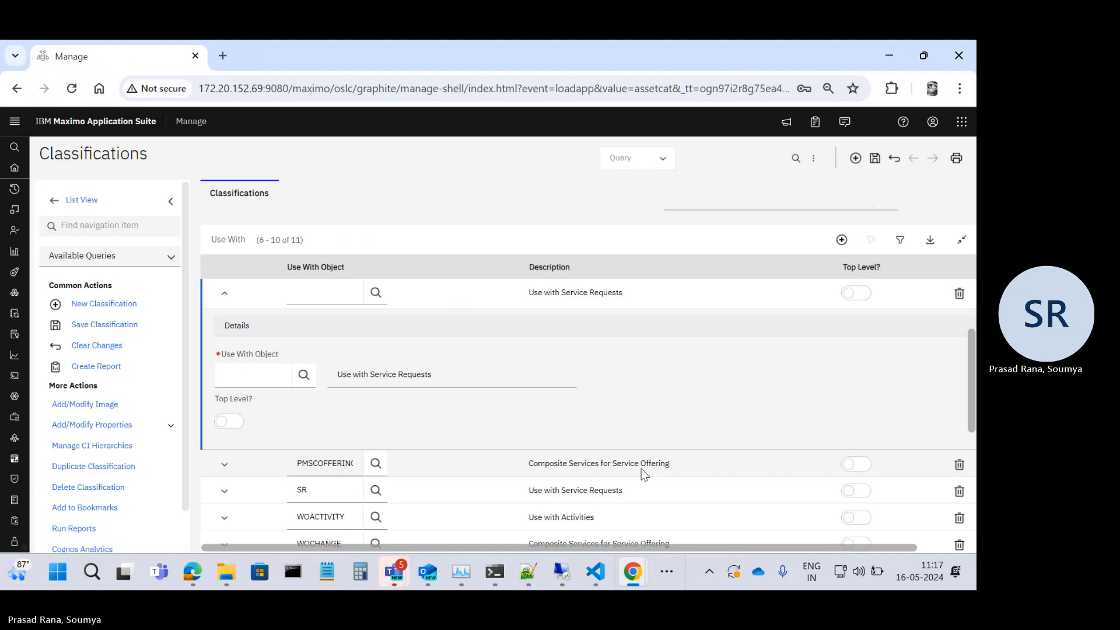
pyautogui.click(958, 305)
# Review the classification's Use With objects across both pages of the list.
pyautogui.scroll(-2, 576, 436)
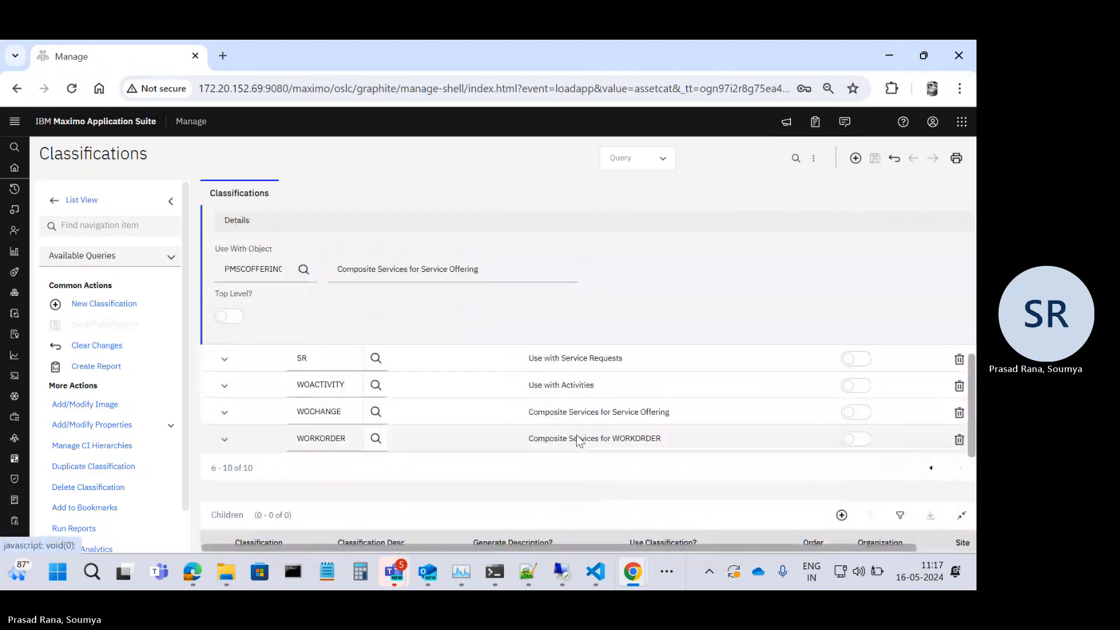
pyautogui.scroll(-3, 576, 438)
pyautogui.scroll(2, 406, 365)
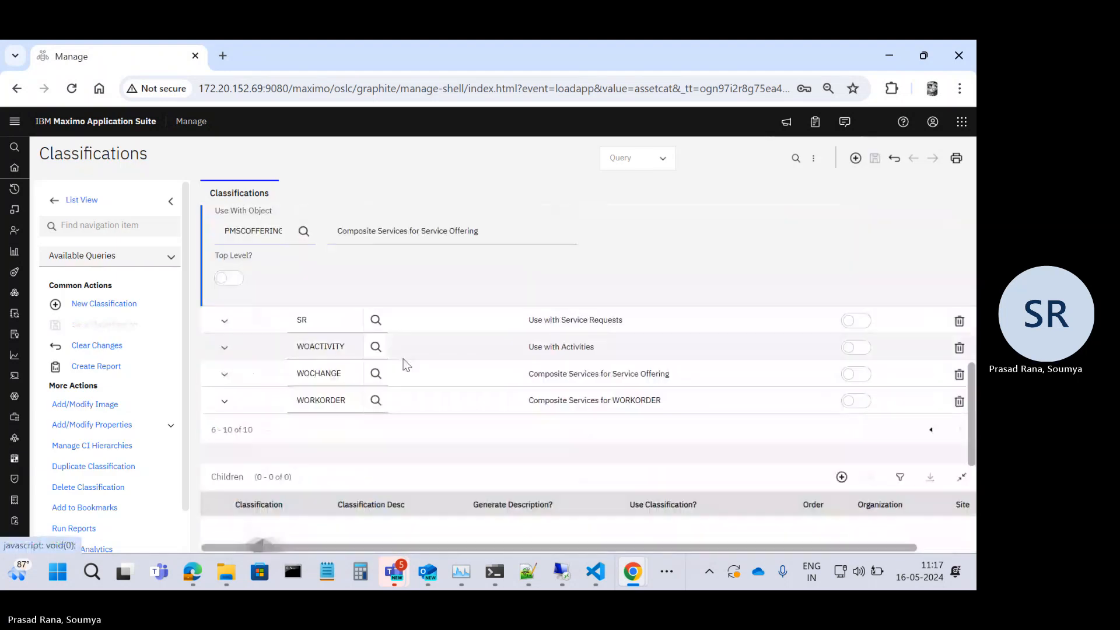
pyautogui.scroll(3, 406, 365)
pyautogui.scroll(-9, 407, 365)
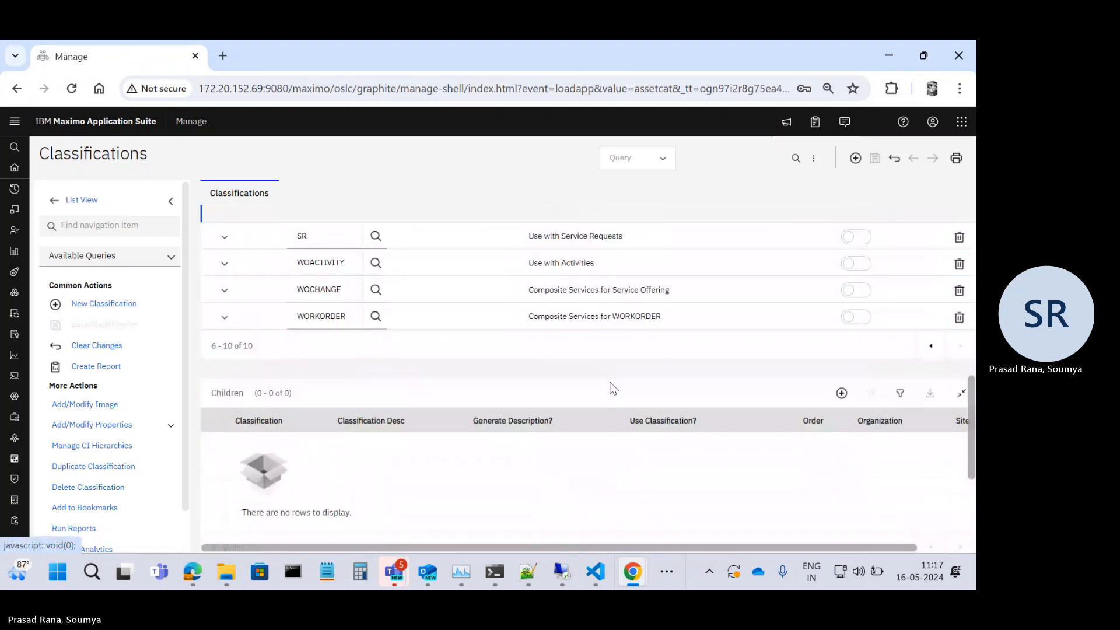
pyautogui.scroll(5, 932, 327)
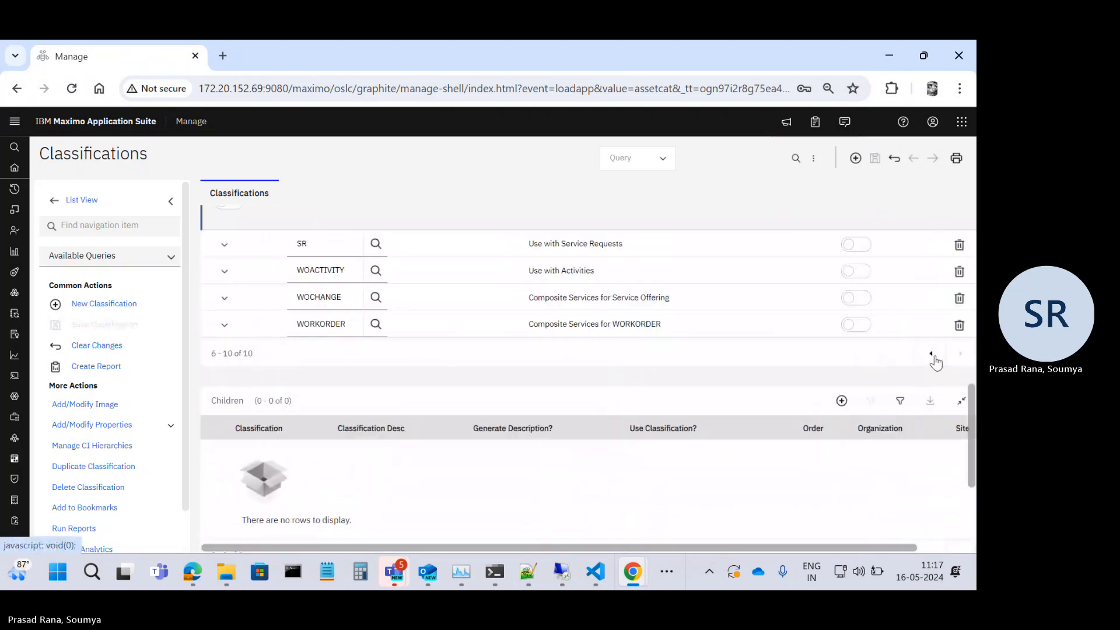
pyautogui.click(932, 354)
pyautogui.scroll(2, 211, 328)
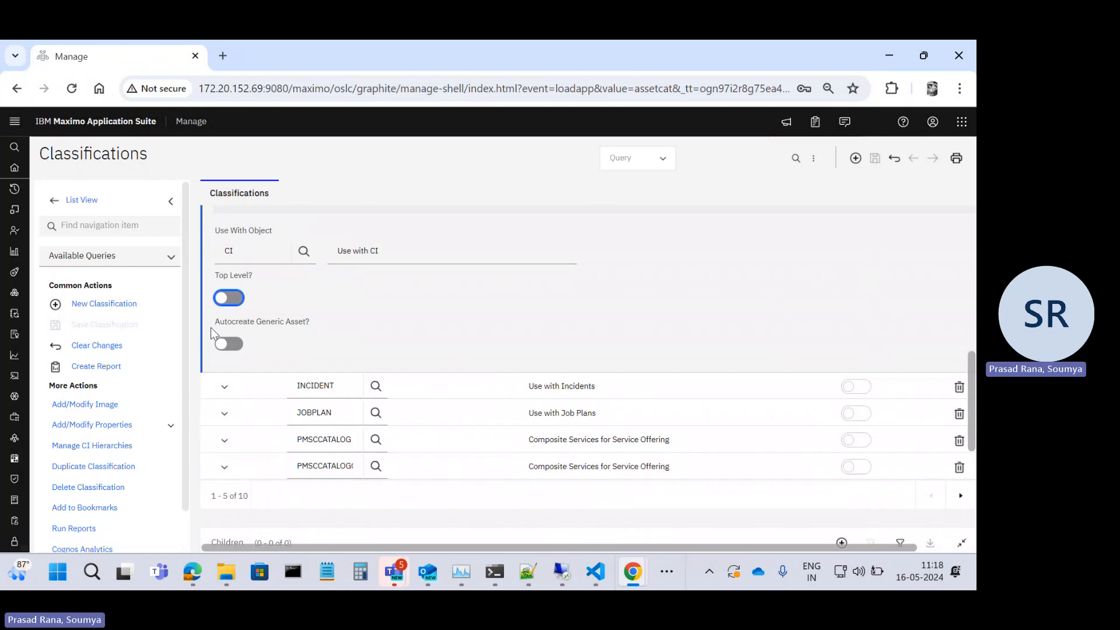
# Open the Self Service Center and show the Composite Services offerings under Request a new Service.
pyautogui.click(82, 147)
pyautogui.write('Class')
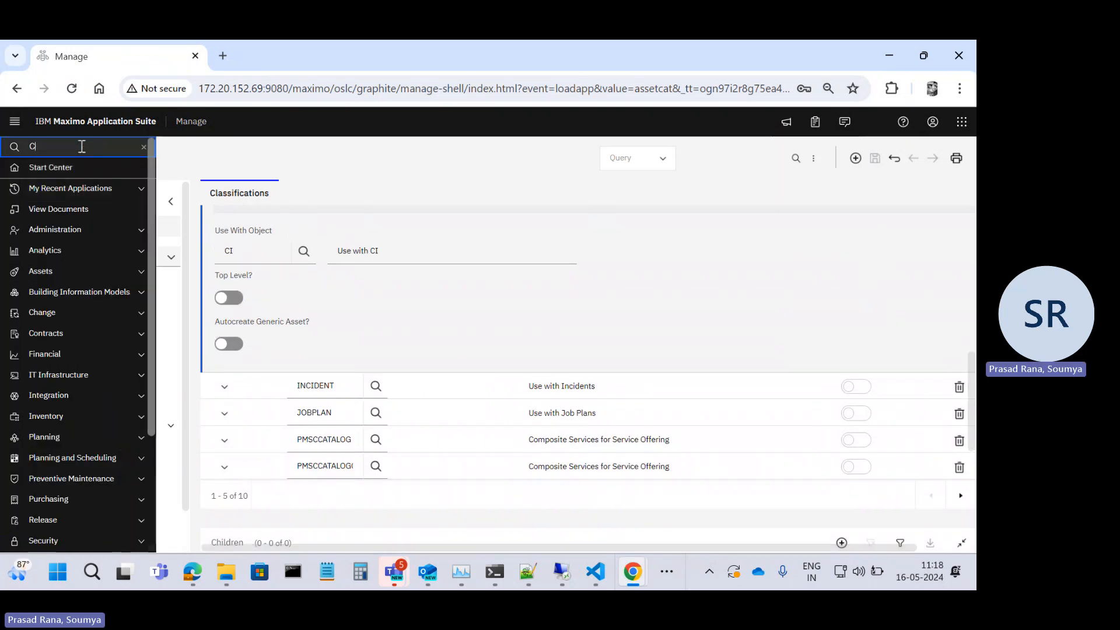
pyautogui.press('BackSpace')
pyautogui.press('BackSpace')
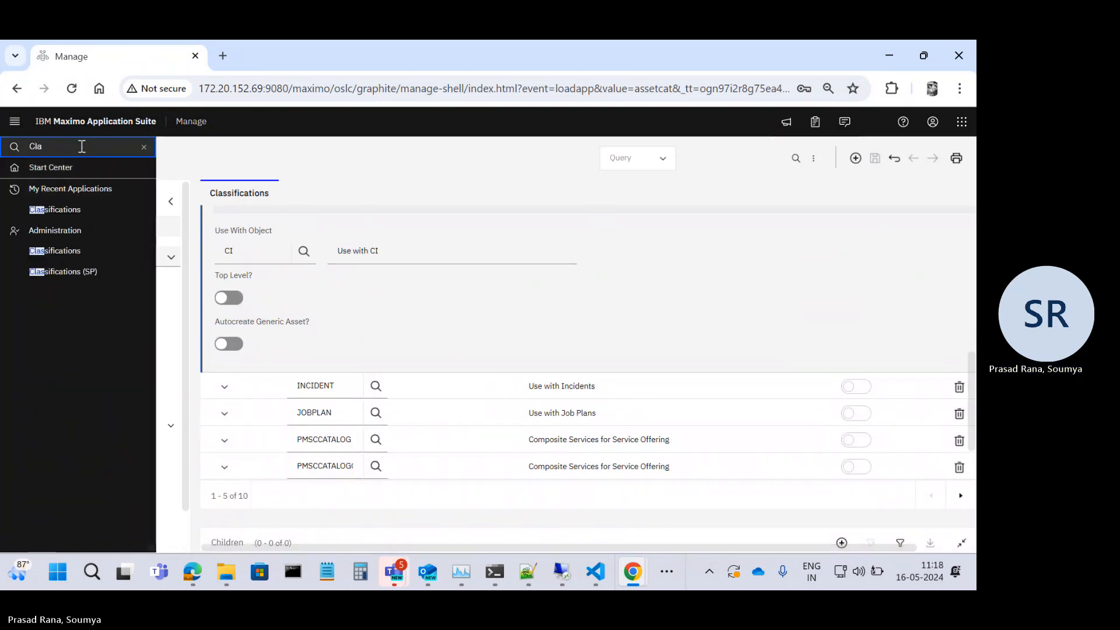
pyautogui.press('BackSpace')
pyautogui.press('BackSpace')
pyautogui.press('BackSpace')
pyautogui.write('Self')
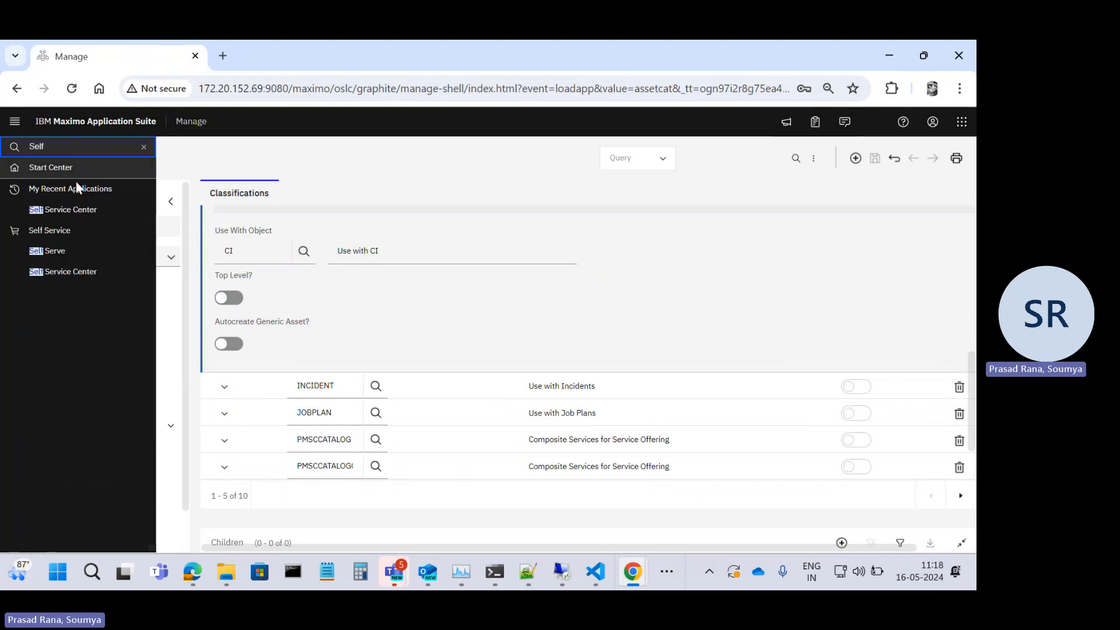
pyautogui.click(73, 209)
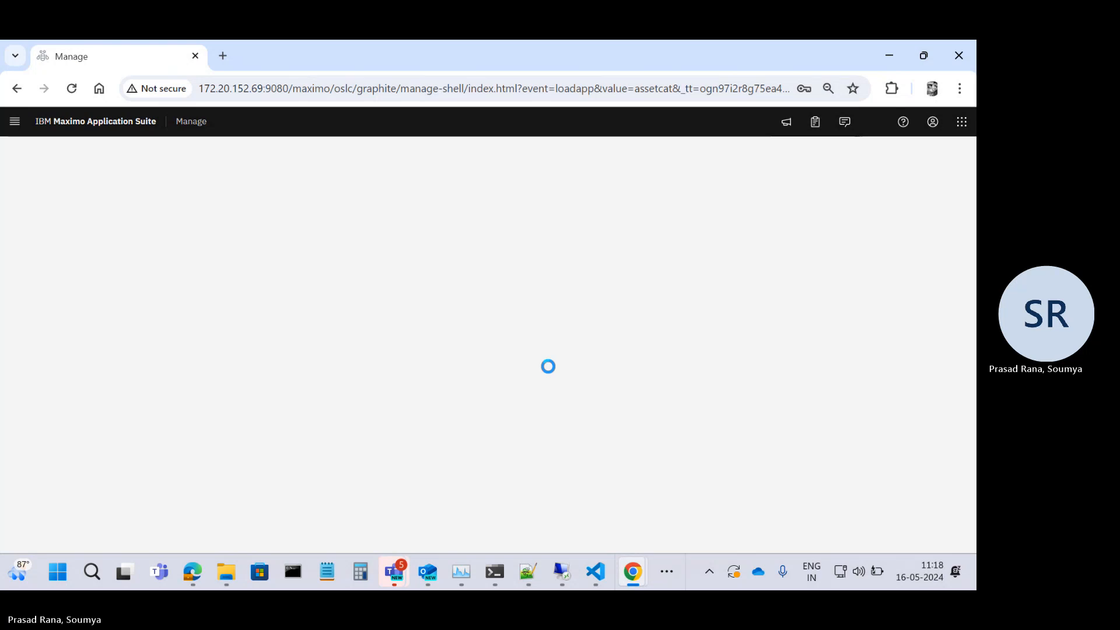
pyautogui.click(327, 248)
pyautogui.click(309, 216)
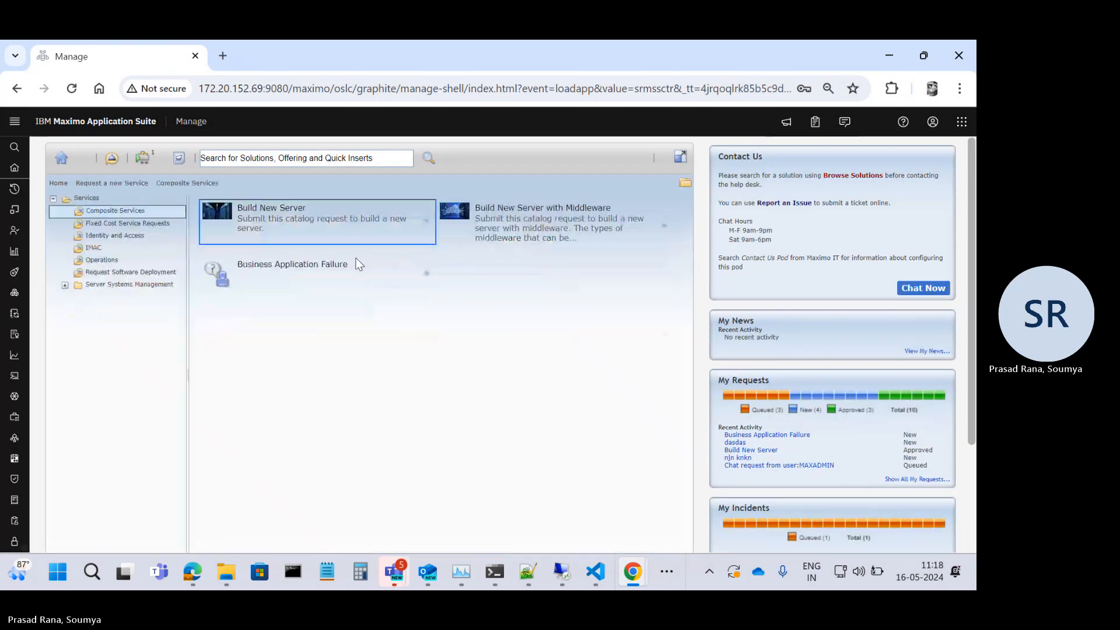
# Fill in a Business Application Failure request with asset IBMCLOUD-P29, configuration item IBMCLOUDSERVICES and application Lotus Notes.
pyautogui.click(346, 278)
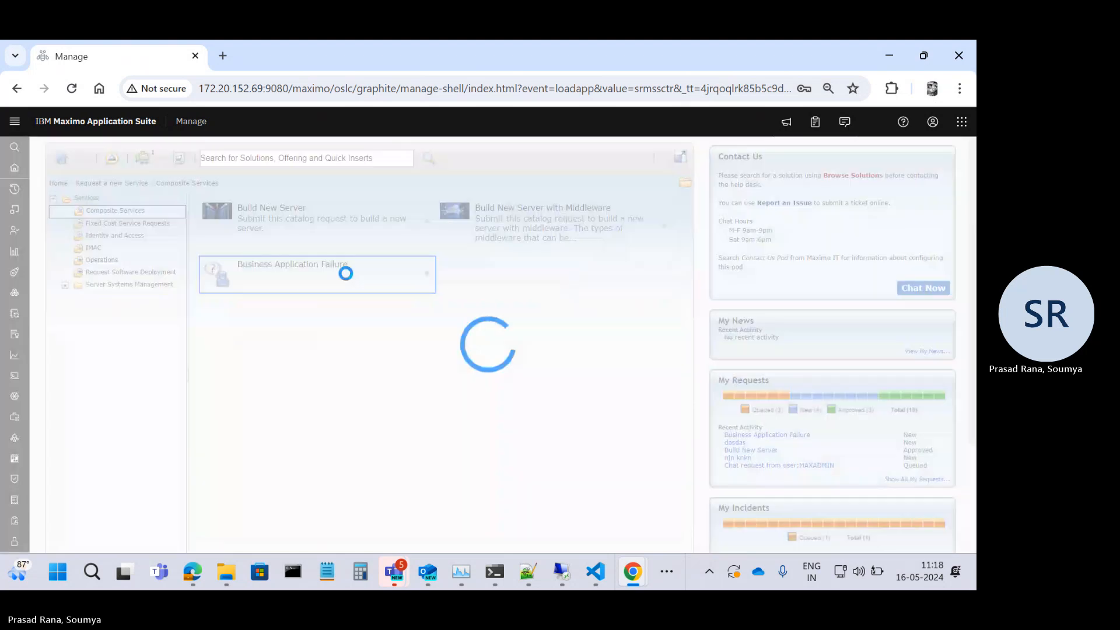
pyautogui.scroll(-3, 447, 356)
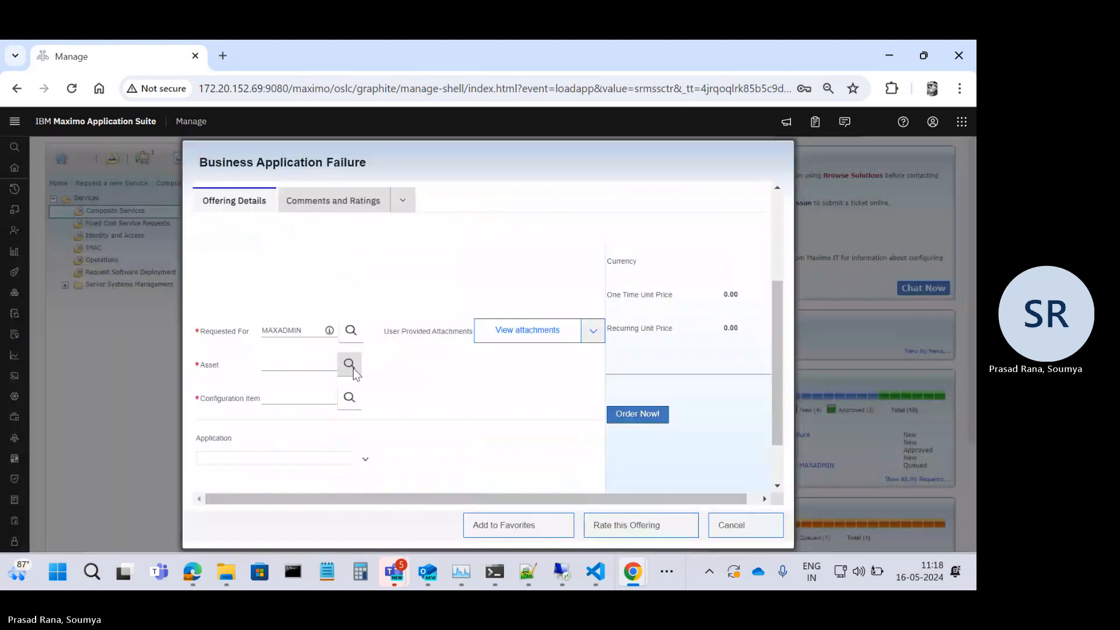
pyautogui.click(353, 367)
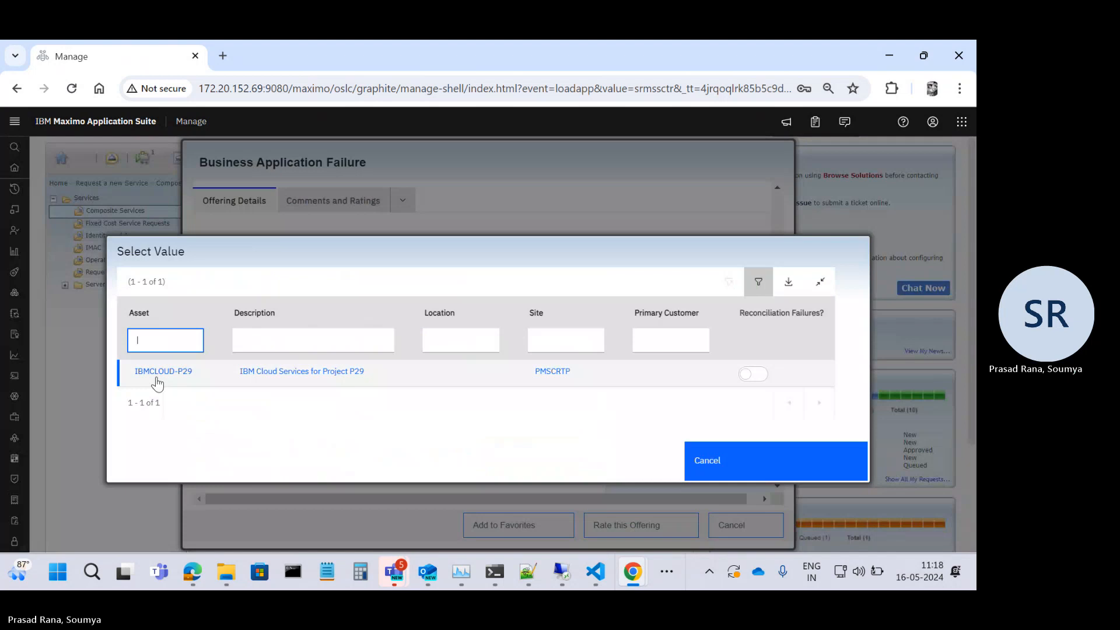
pyautogui.click(156, 376)
pyautogui.click(350, 398)
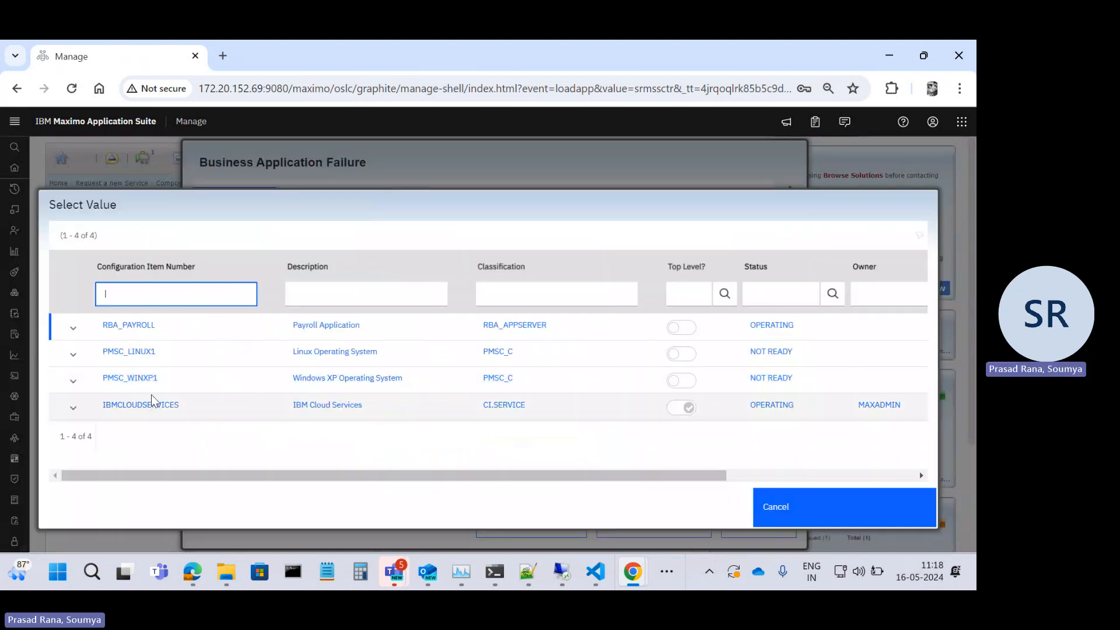
pyautogui.click(168, 409)
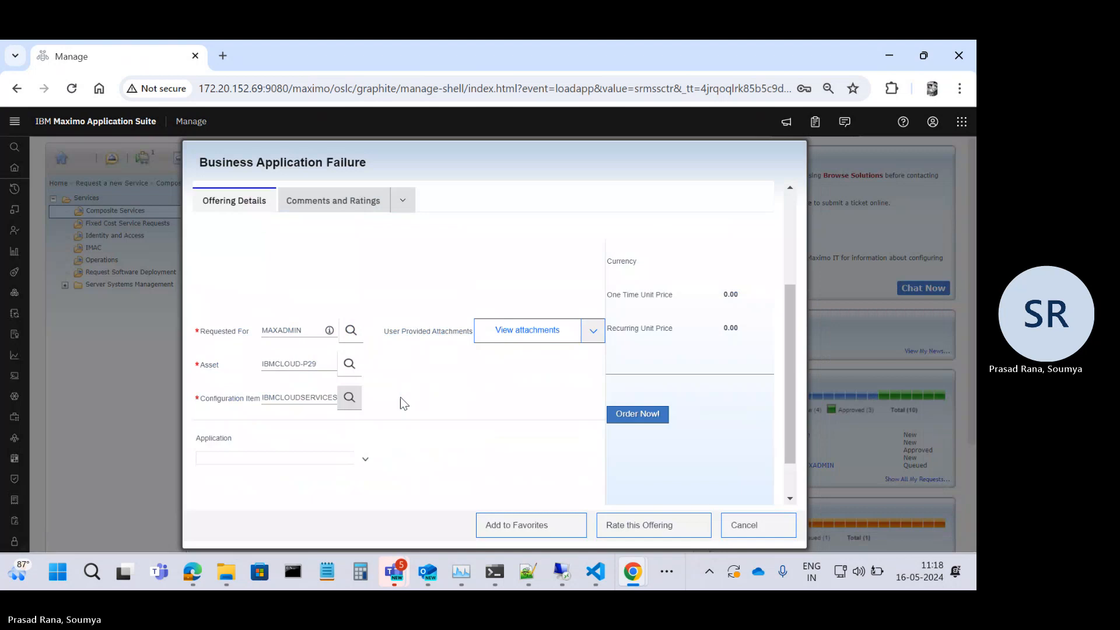
pyautogui.scroll(-2, 403, 402)
pyautogui.click(365, 407)
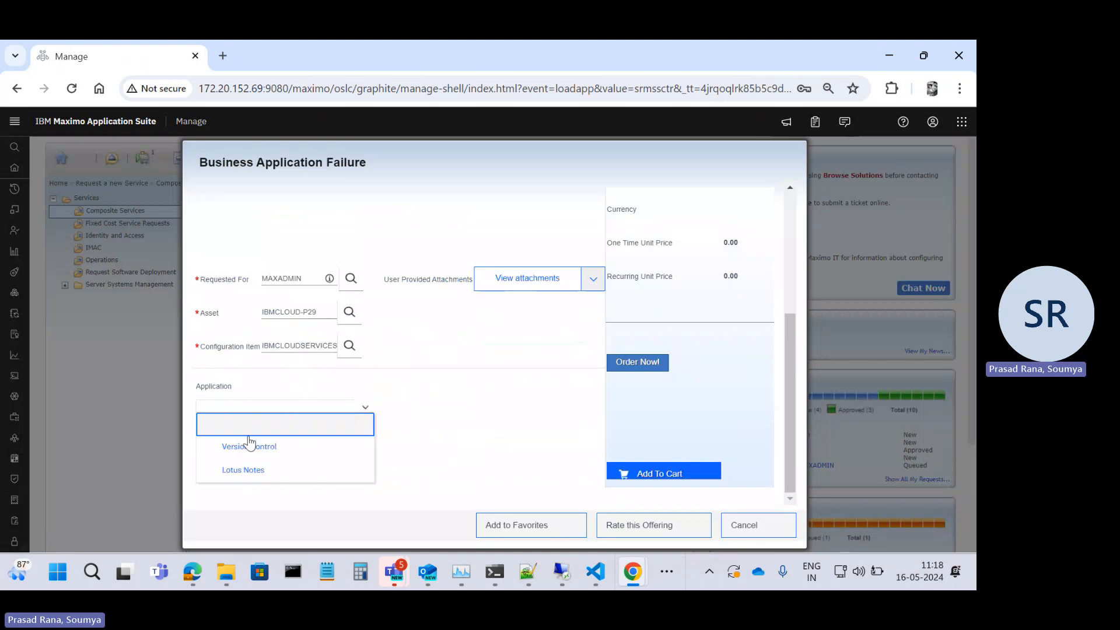
pyautogui.click(245, 470)
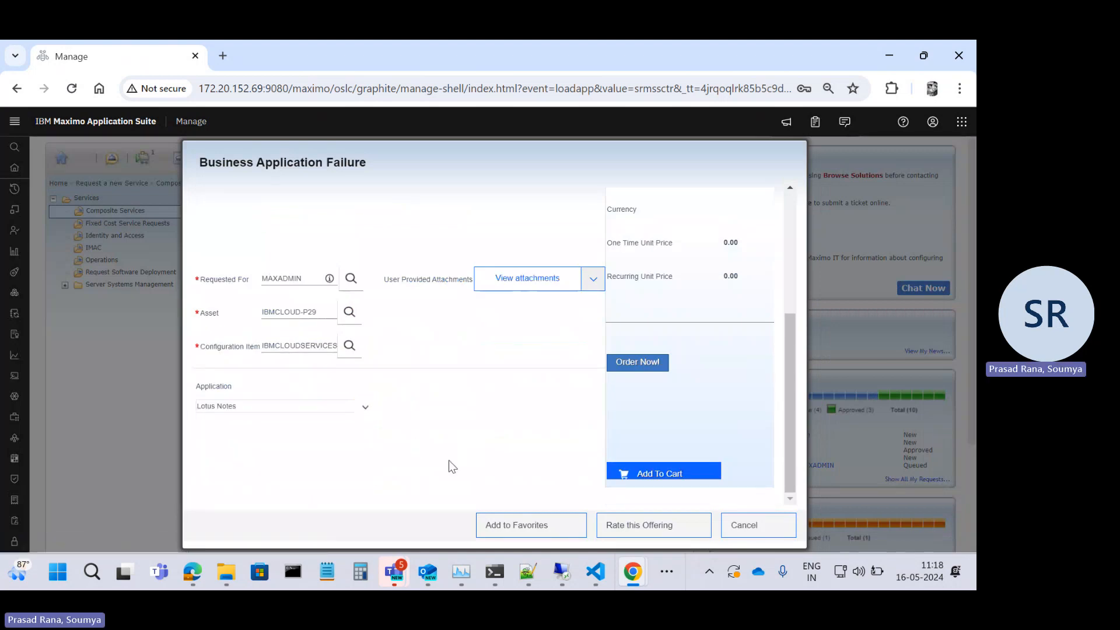
# Order the Business Application Failure request immediately, check the submitted incident's ID and close the submission dialogs.
pyautogui.click(661, 363)
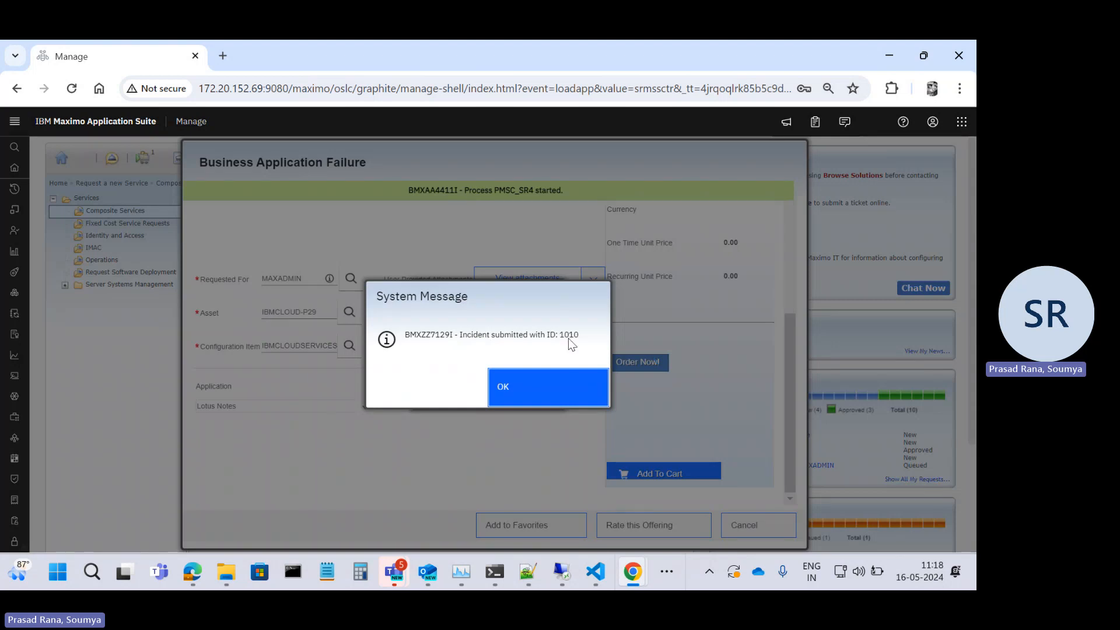
pyautogui.moveTo(579, 337); pyautogui.dragTo(563, 338)
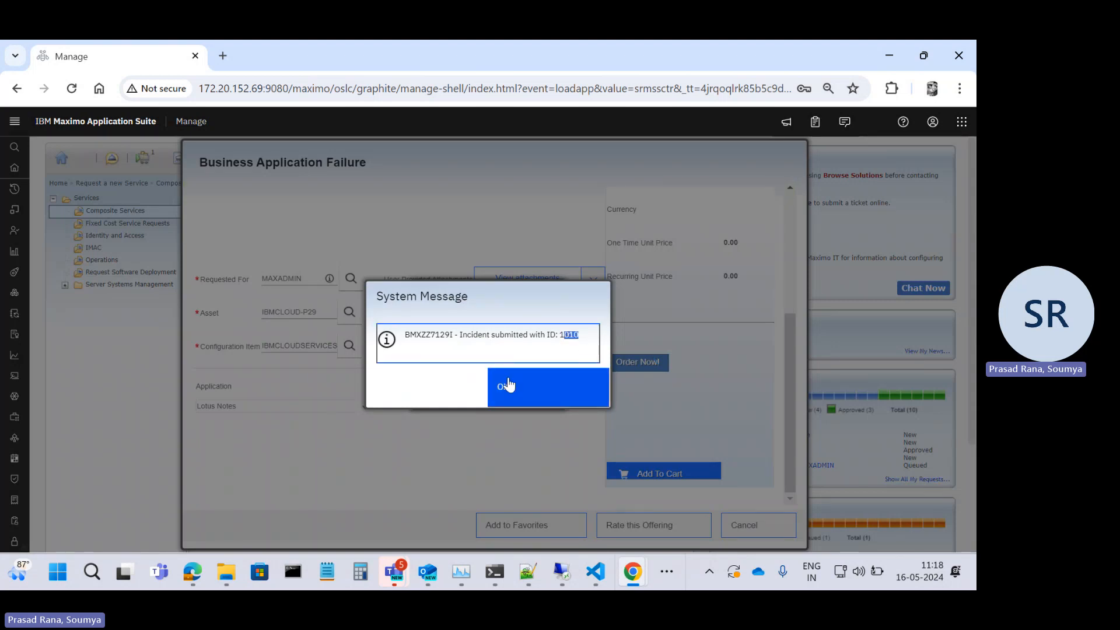
pyautogui.click(411, 342)
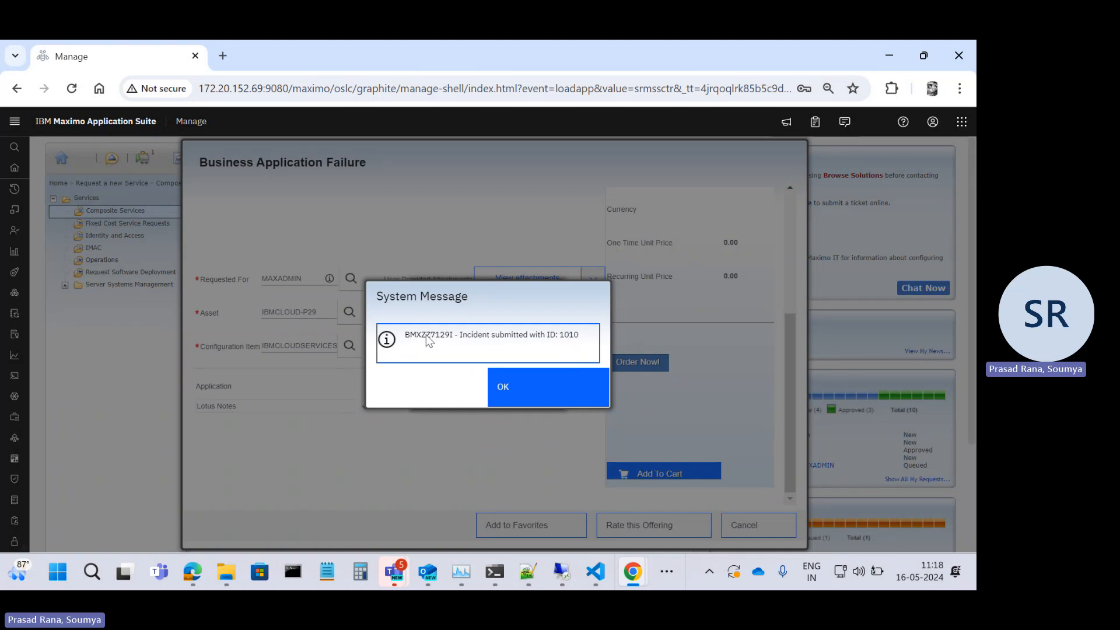
pyautogui.moveTo(410, 339); pyautogui.dragTo(541, 337)
pyautogui.click(486, 352)
pyautogui.click(527, 397)
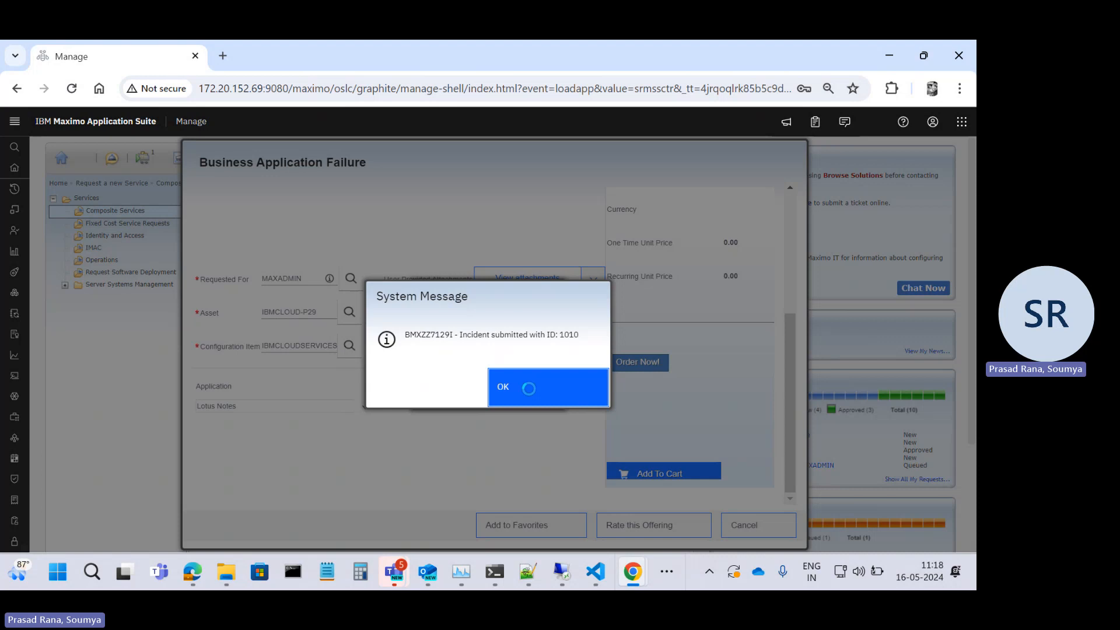
pyautogui.click(543, 389)
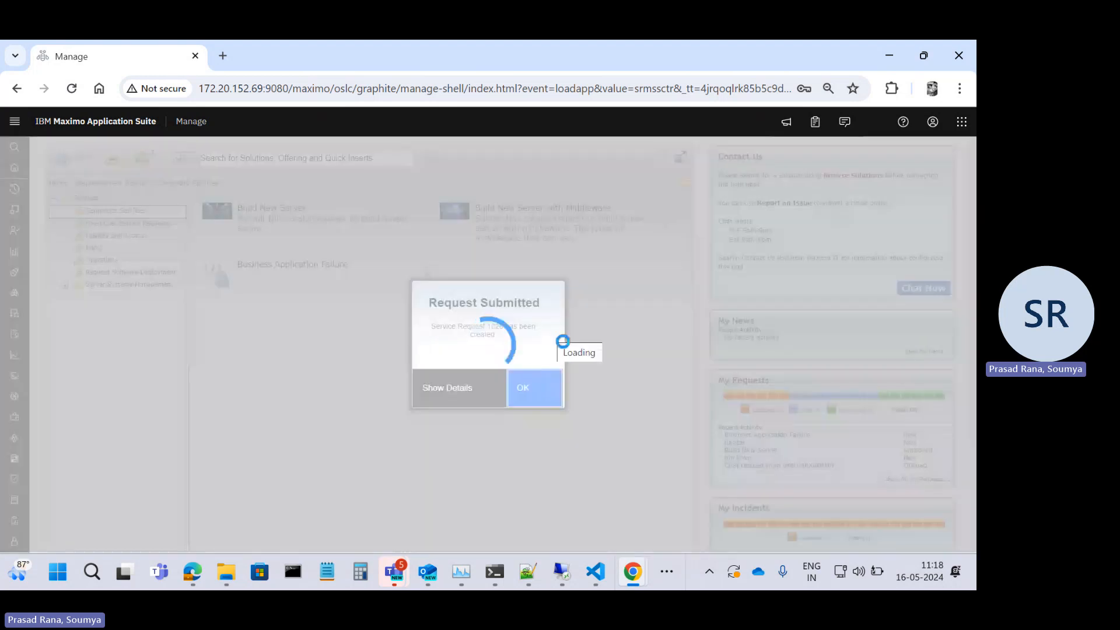
# Check the My Requests and My Incidents summaries in the Self Service Center for the new submission.
pyautogui.scroll(-2, 596, 376)
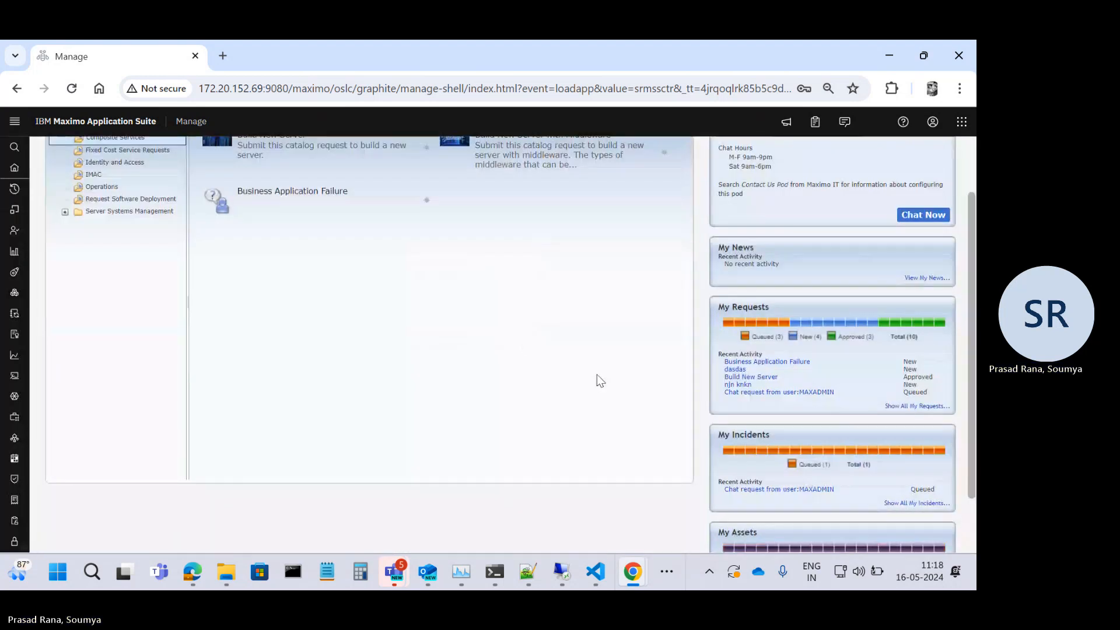
pyautogui.scroll(-2, 835, 455)
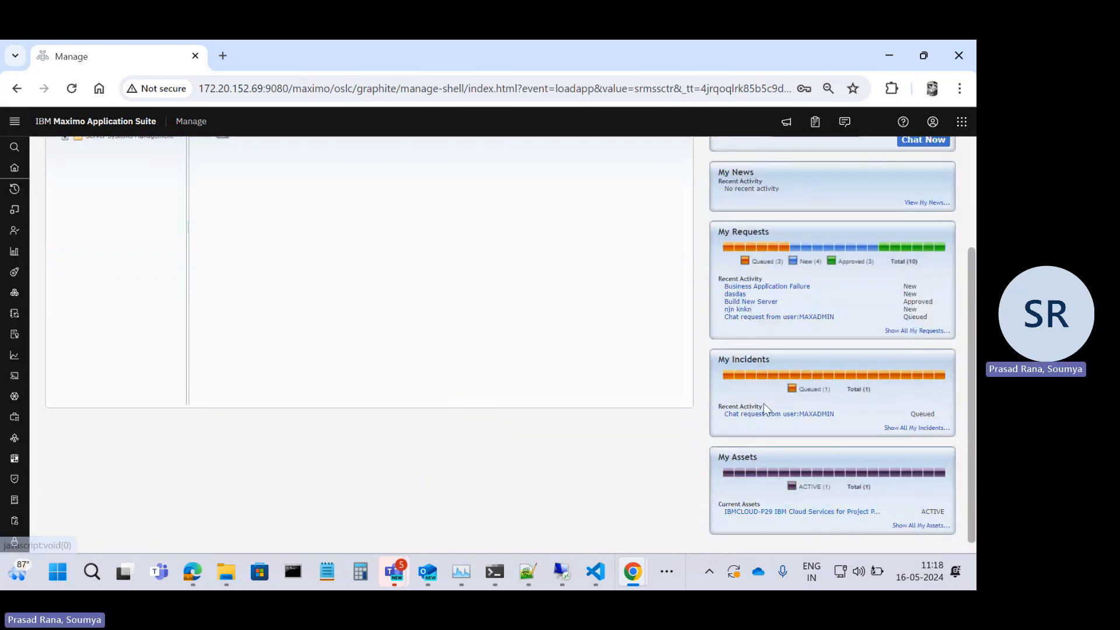
pyautogui.scroll(1, 764, 404)
pyautogui.scroll(-2, 781, 420)
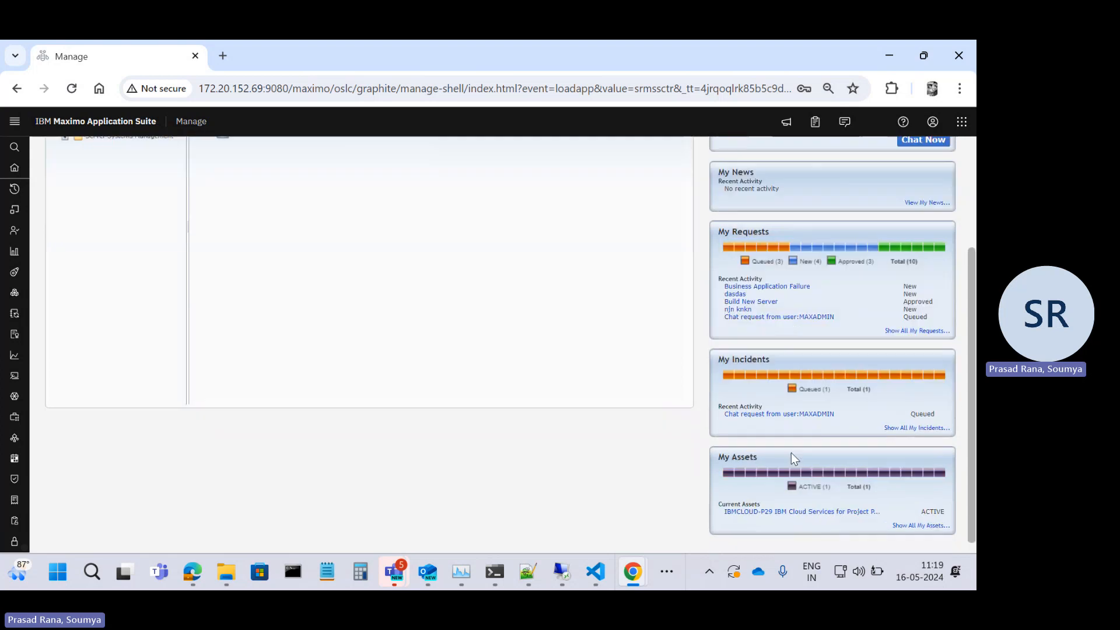
# Show all of My Incidents in the Self Service Center and view the Business Application Failure incident's details.
pyautogui.scroll(2, 791, 452)
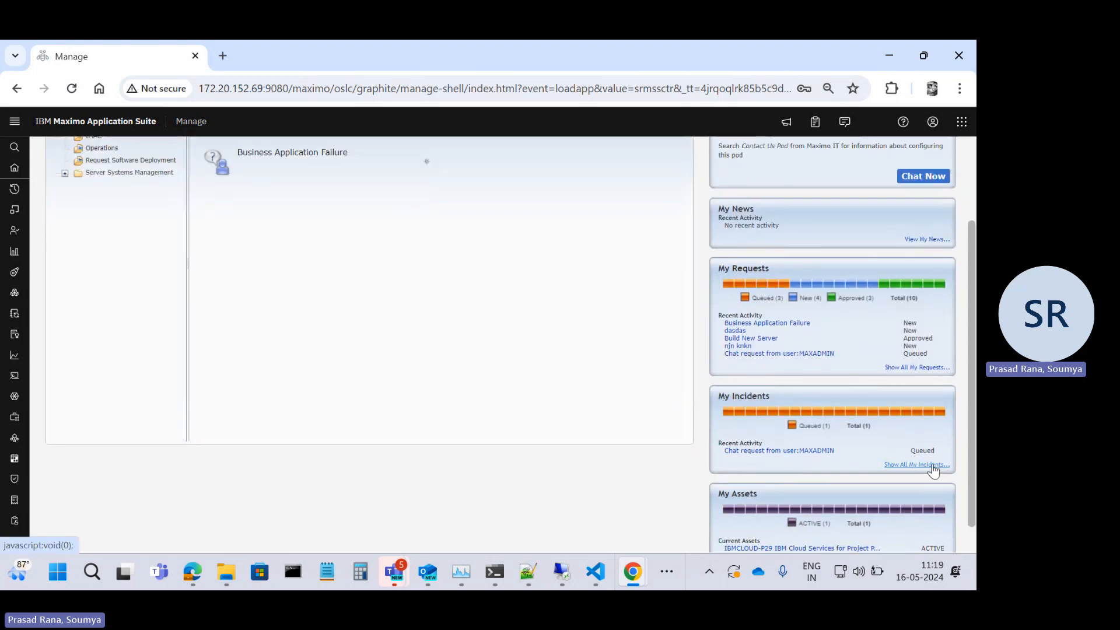
pyautogui.click(931, 465)
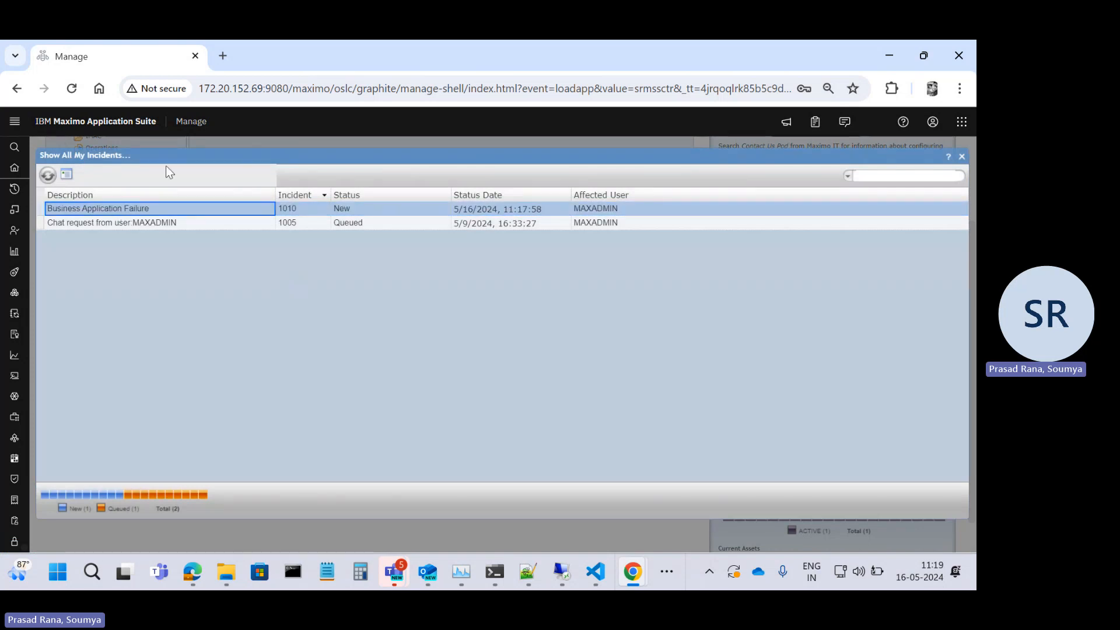
pyautogui.click(120, 208)
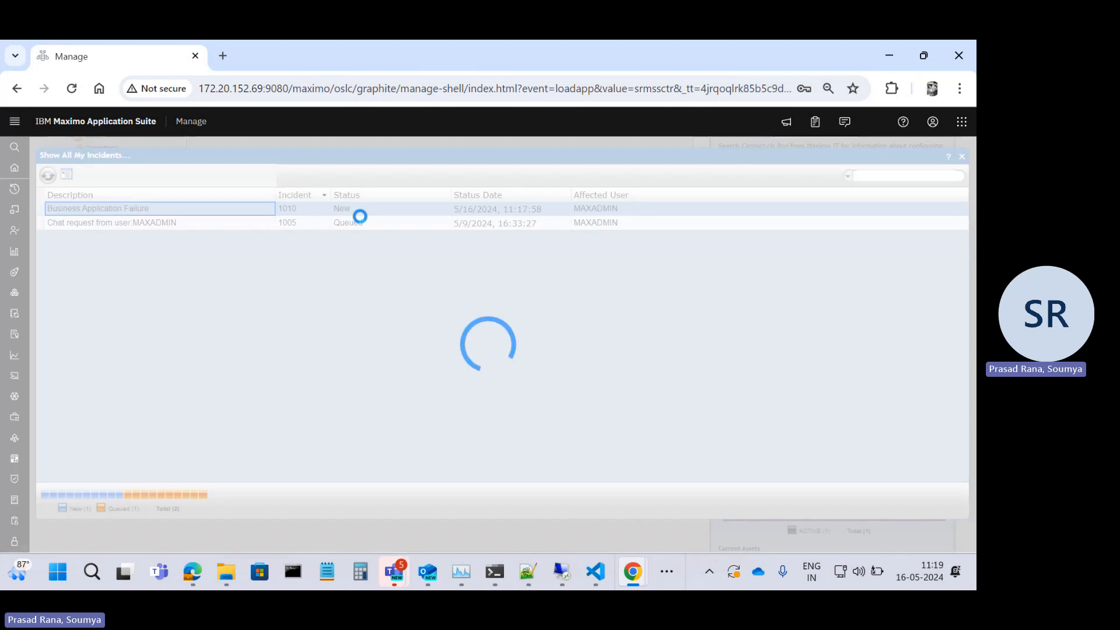
pyautogui.scroll(-2, 367, 328)
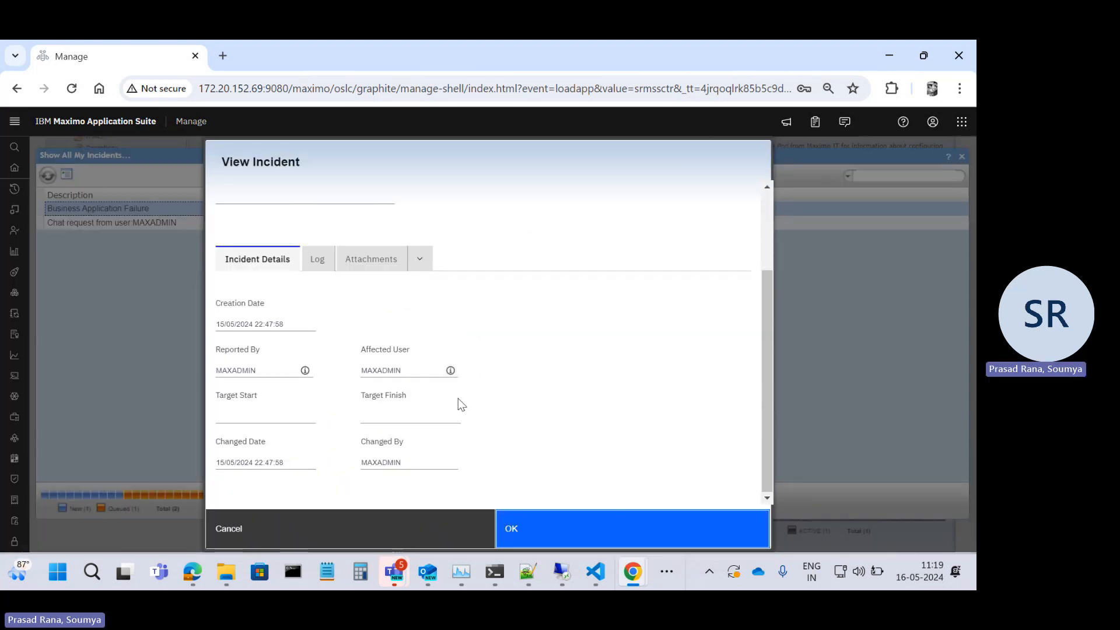
pyautogui.scroll(2, 441, 332)
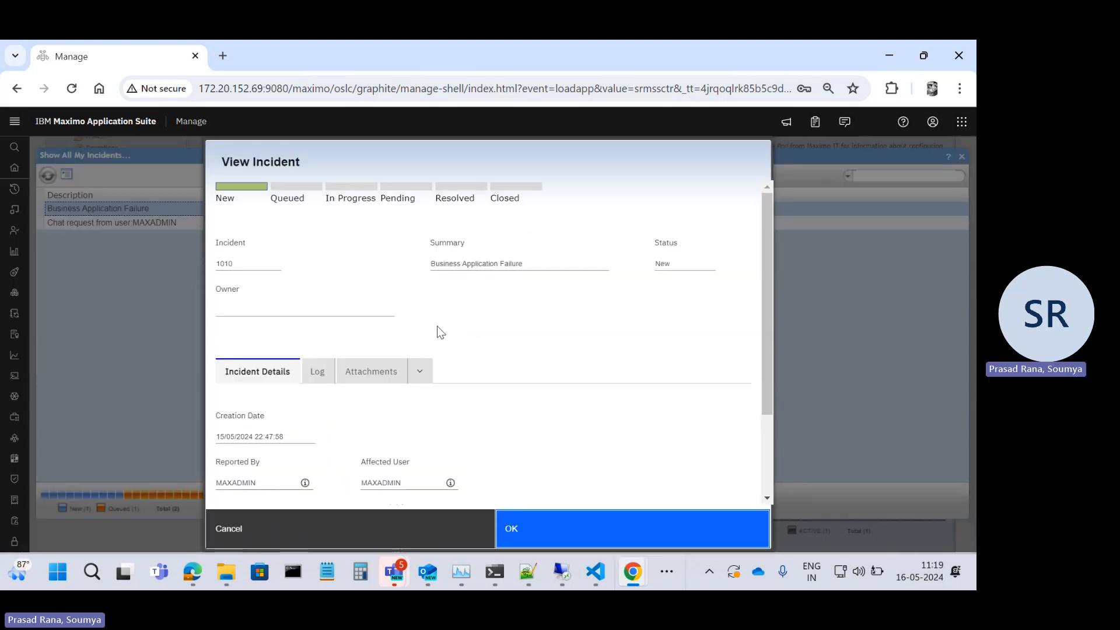
# Check the incident number in the Business Application Failure details, and close the incident view and the incident list.
pyautogui.click(219, 265)
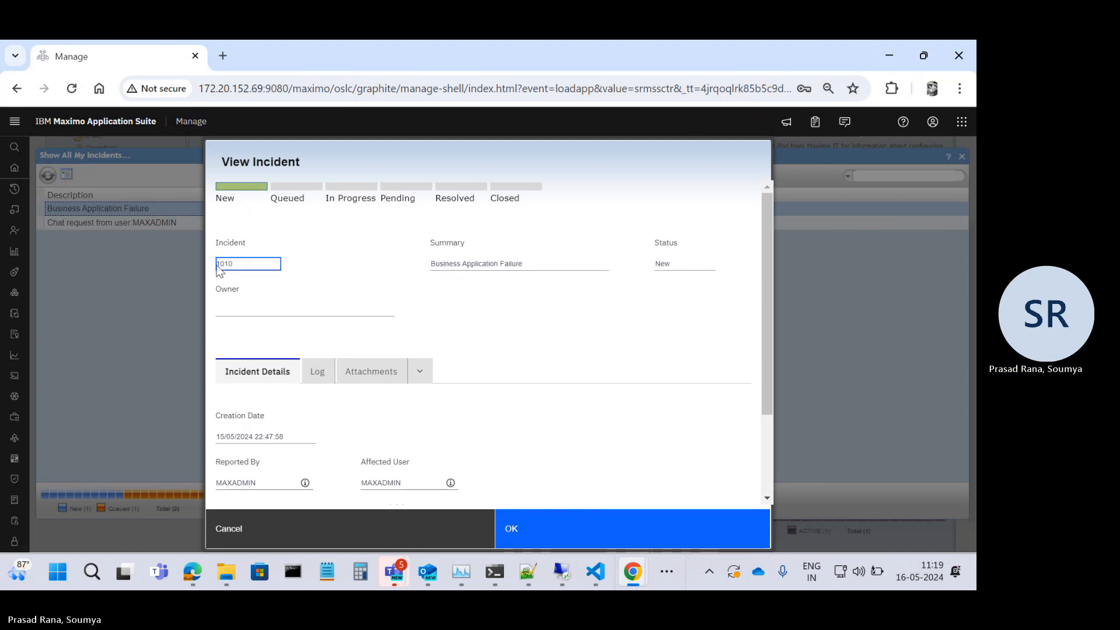
pyautogui.doubleClick(231, 266)
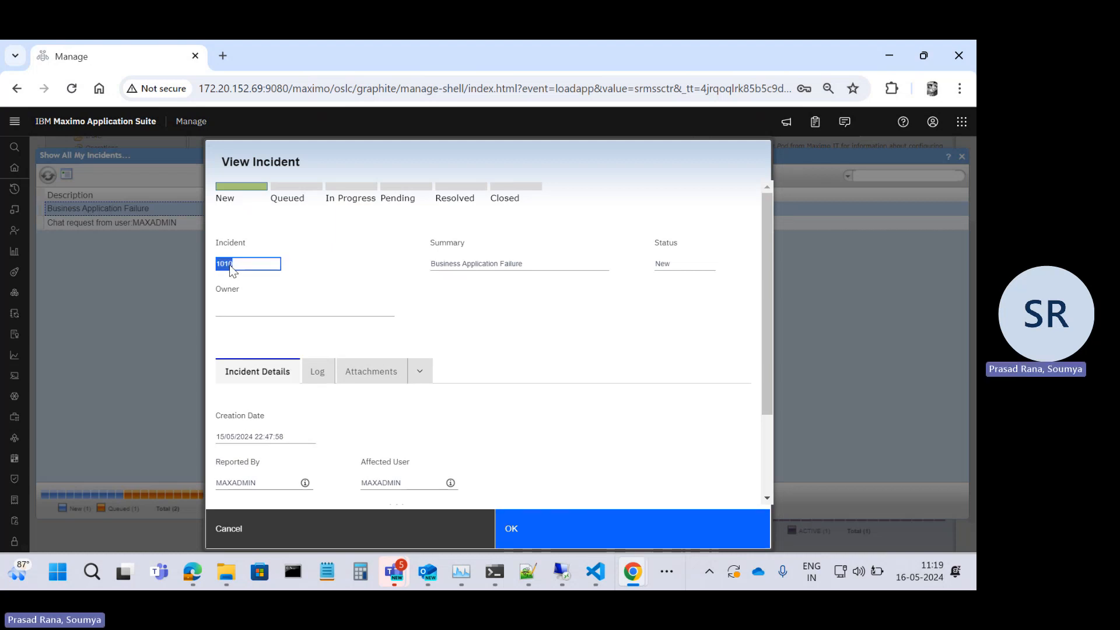
pyautogui.click(534, 532)
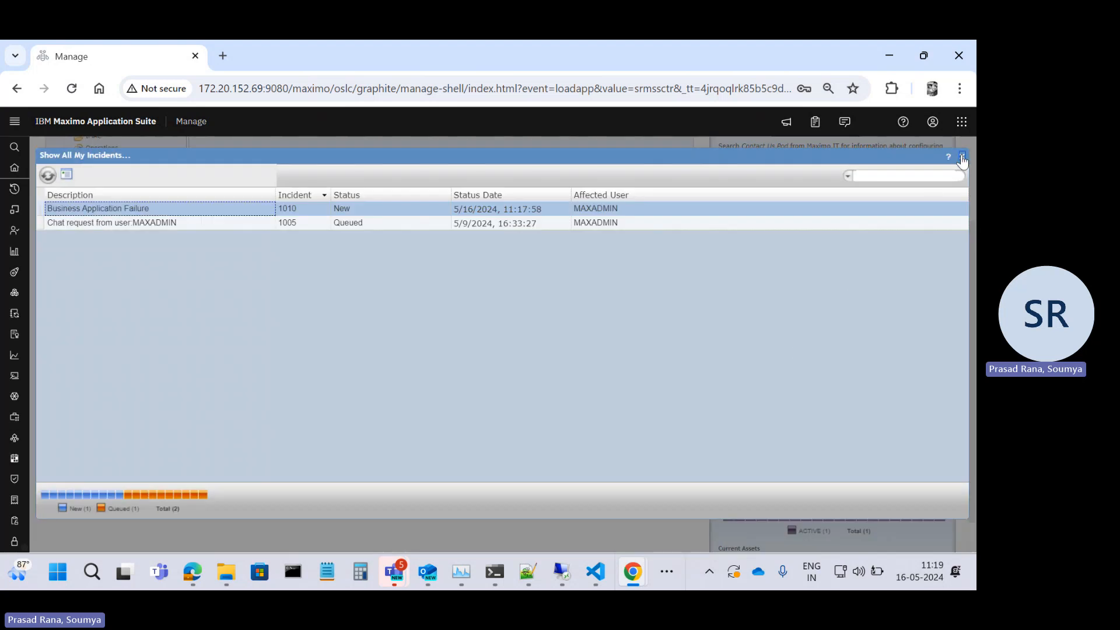
pyautogui.click(238, 209)
# Go to the Incidents application, filter the list by incident 1010 and open that record.
pyautogui.click(14, 147)
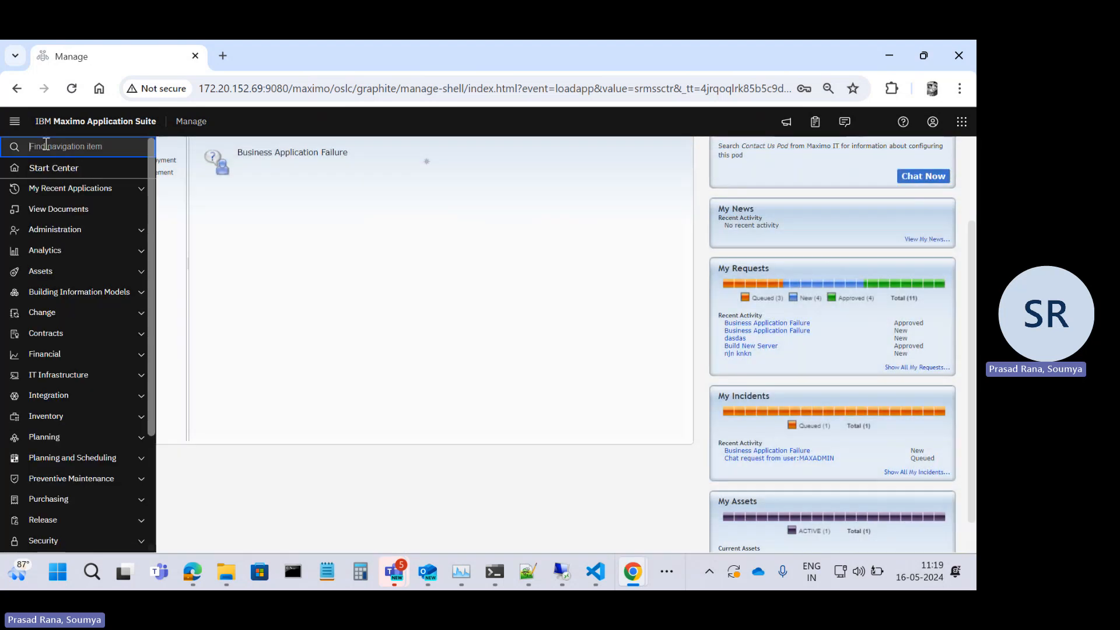
pyautogui.write('Incide')
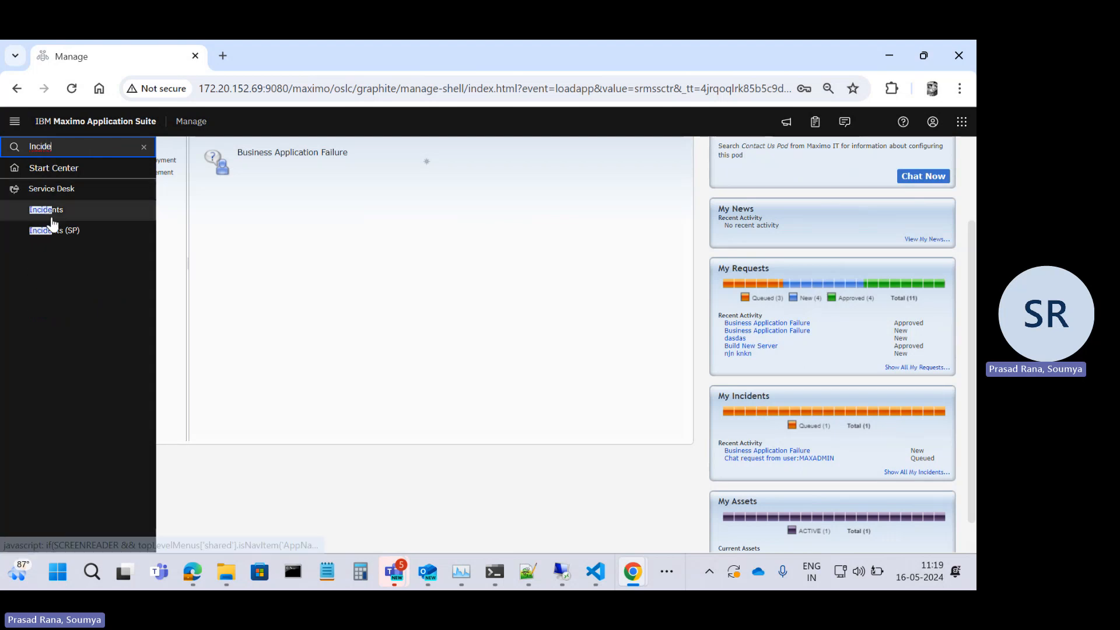
pyautogui.click(50, 215)
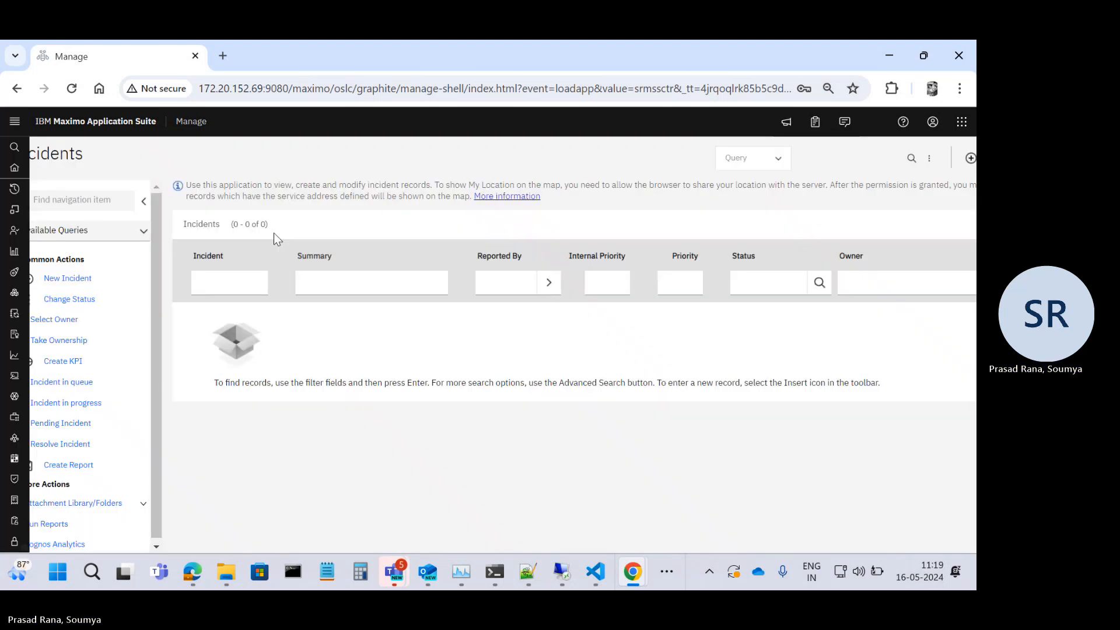
pyautogui.click(257, 282)
pyautogui.write('1010')
pyautogui.press('Return')
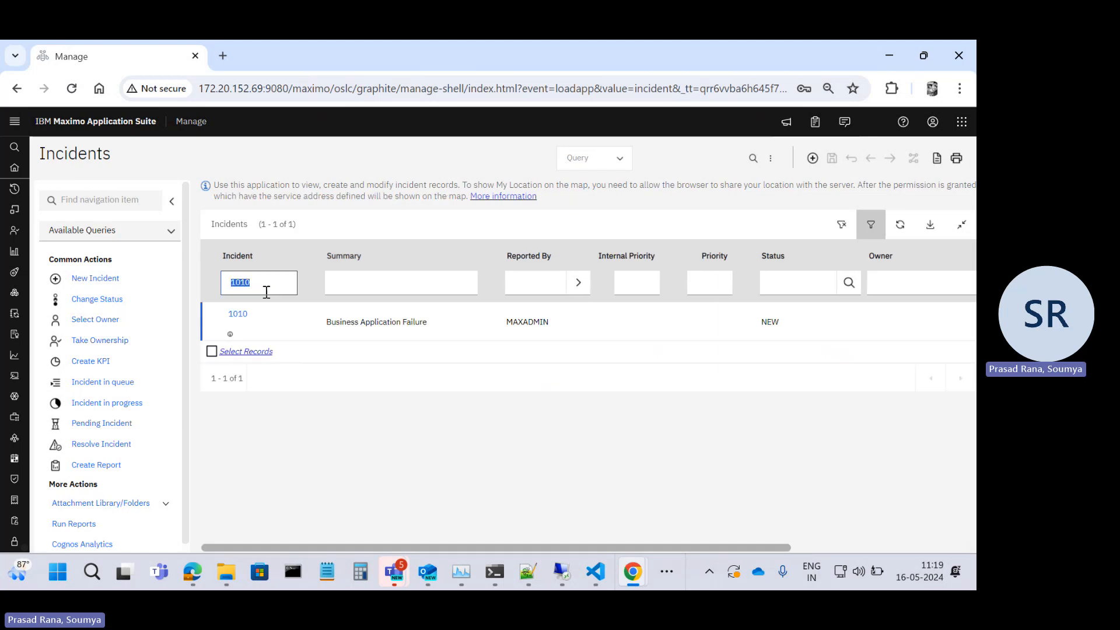
pyautogui.click(240, 313)
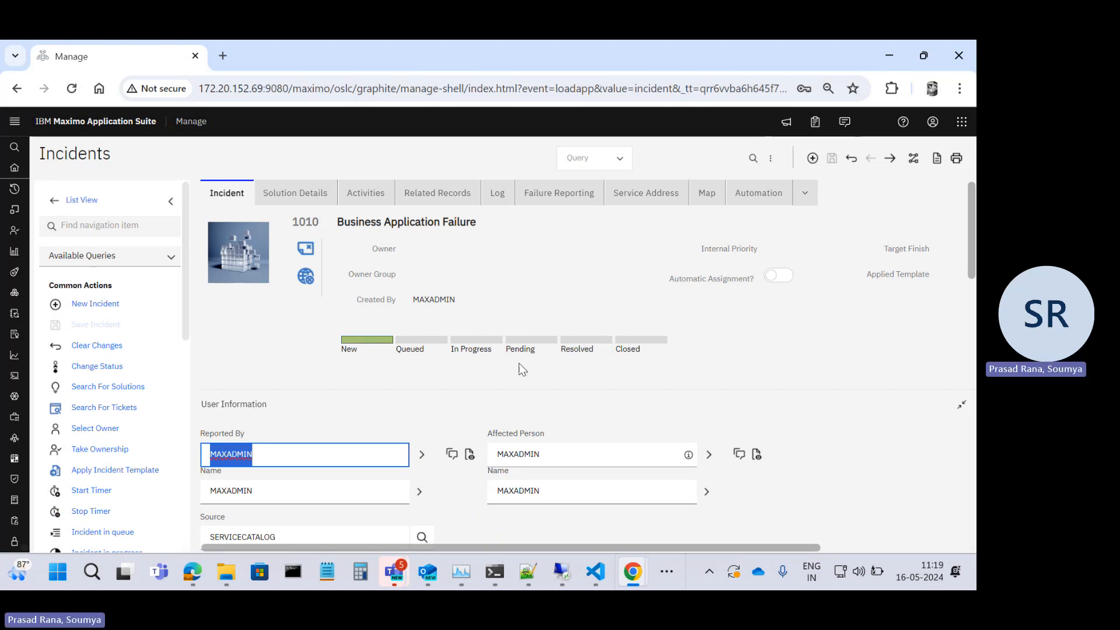
# Check the reporting user, affected person and Source value in the incident's User Information section.
pyautogui.click(723, 352)
pyautogui.scroll(-3, 586, 385)
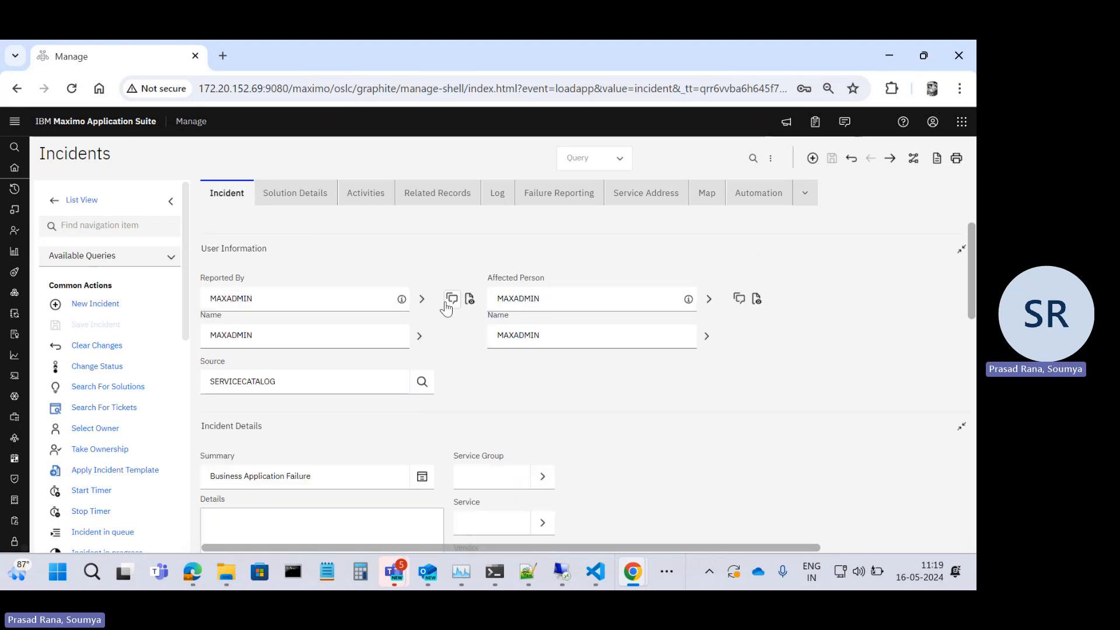
pyautogui.scroll(-1, 422, 394)
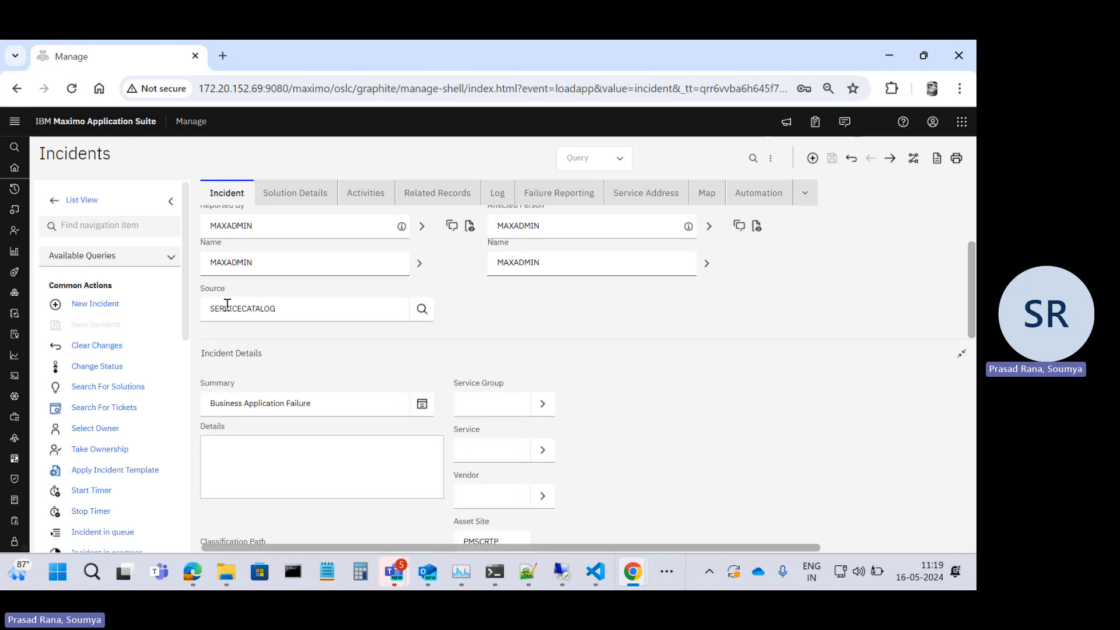
pyautogui.doubleClick(246, 315)
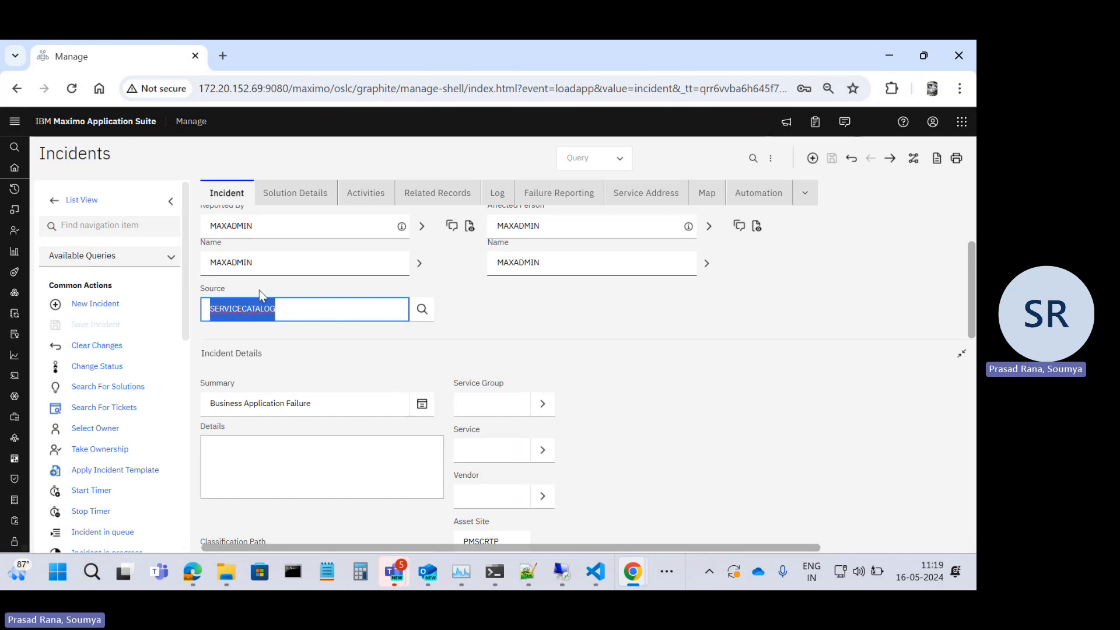
pyautogui.moveTo(287, 340); pyautogui.dragTo(262, 312)
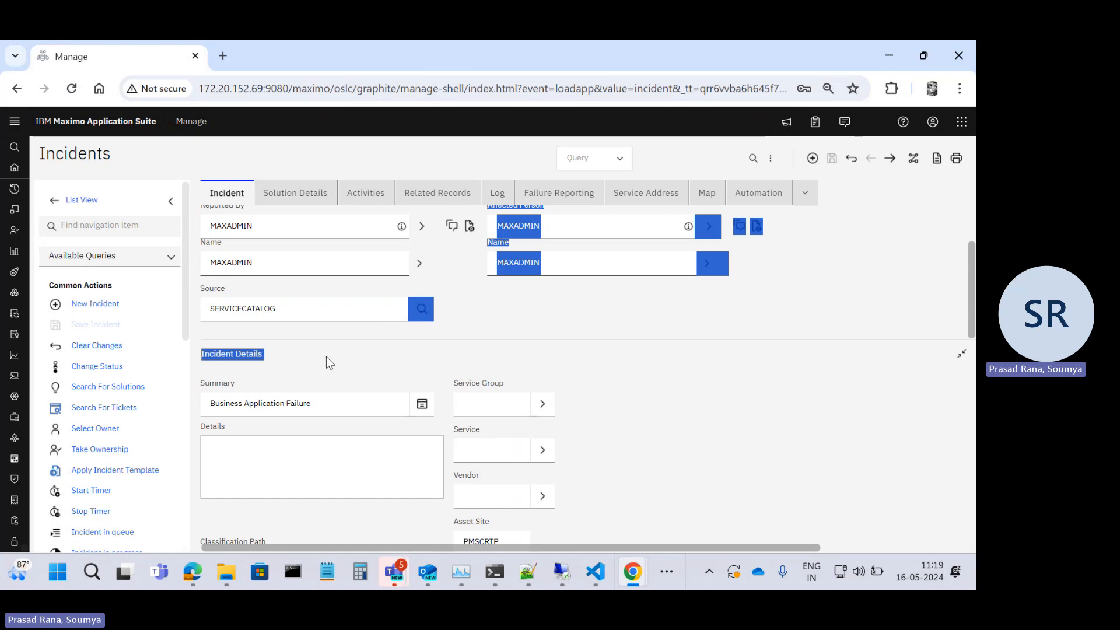
pyautogui.moveTo(330, 363); pyautogui.dragTo(337, 339)
pyautogui.click(338, 341)
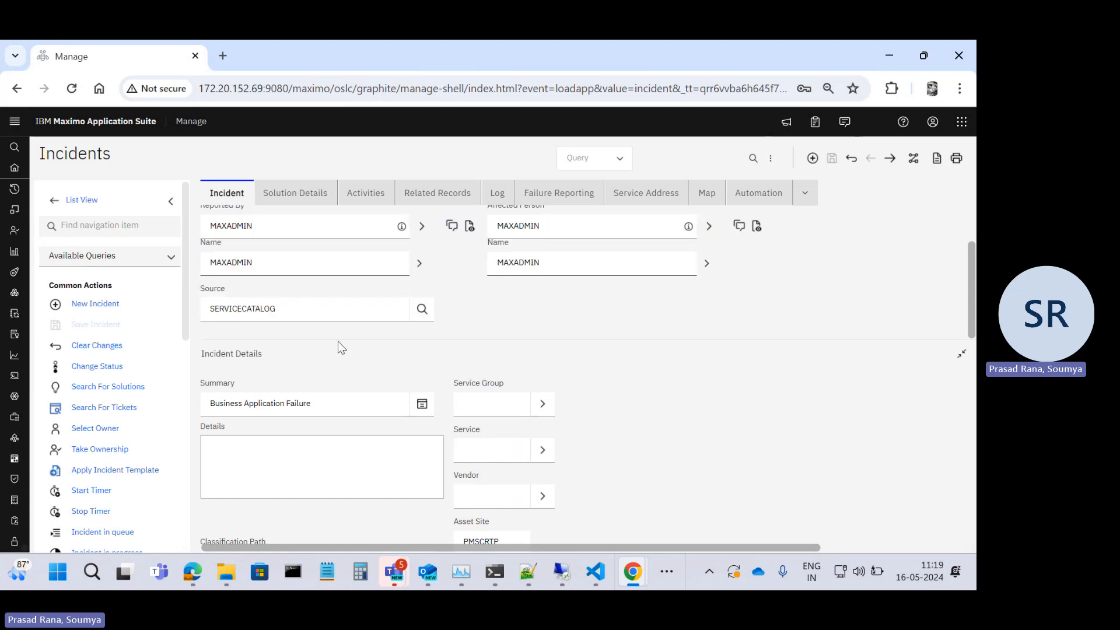
# Examine the incident's classification, site, asset and configuration item, including the configuration item's and asset's detail pop-ups.
pyautogui.scroll(-3, 472, 366)
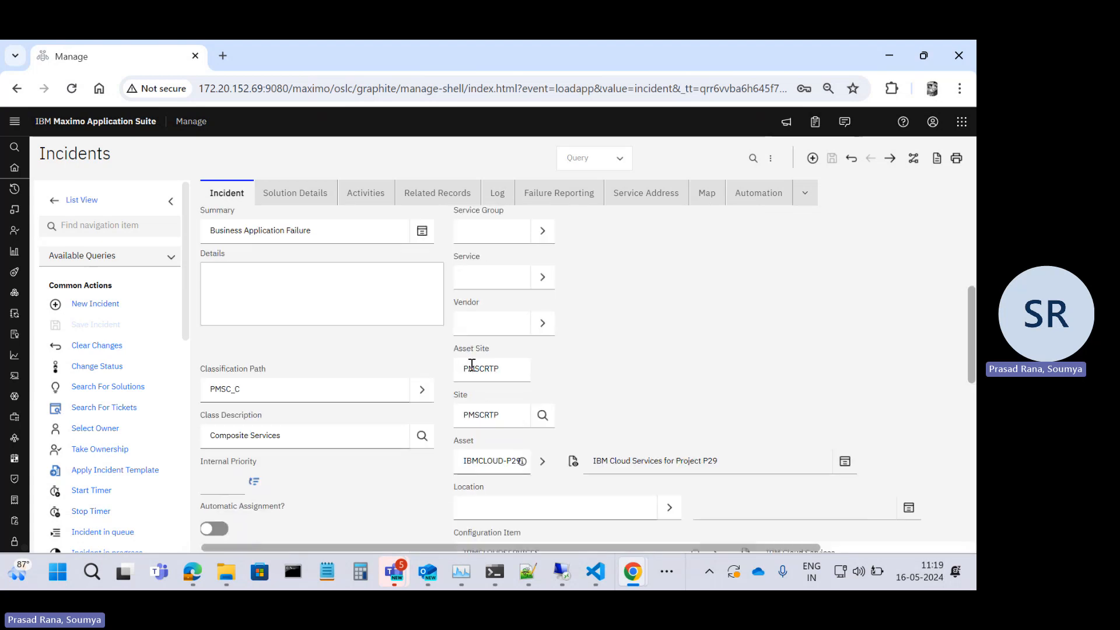
pyautogui.scroll(-2, 667, 483)
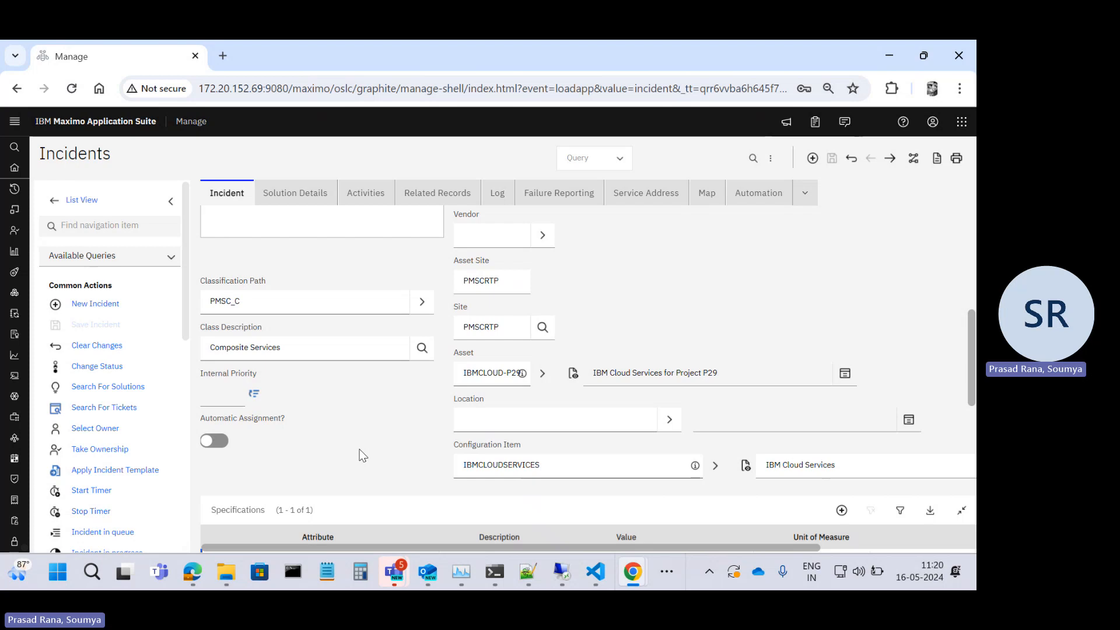
pyautogui.scroll(-3, 408, 457)
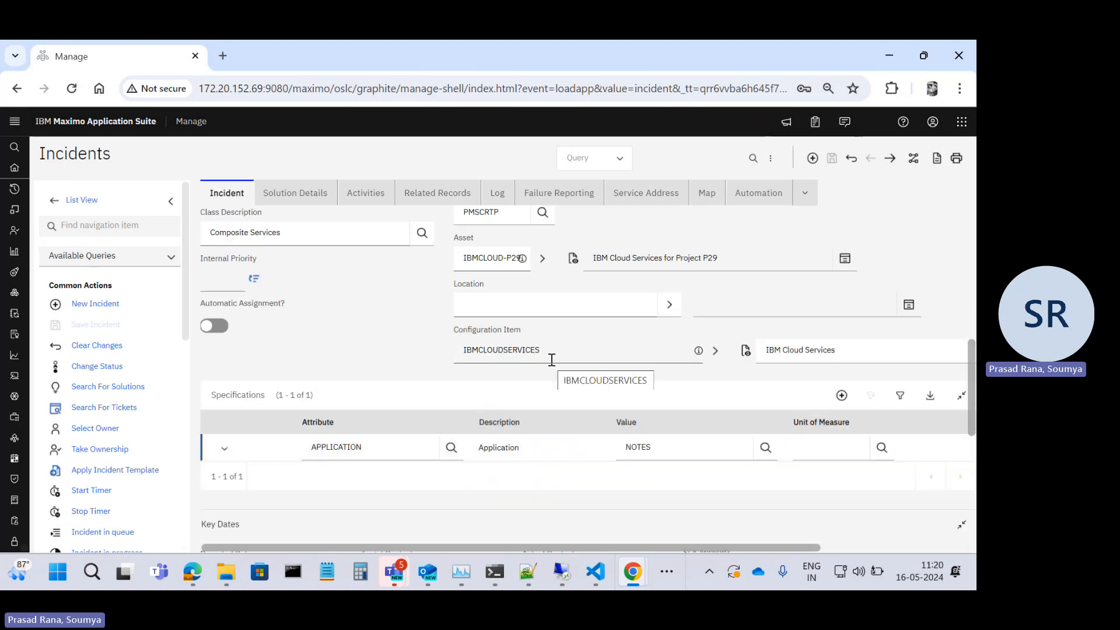
pyautogui.click(593, 355)
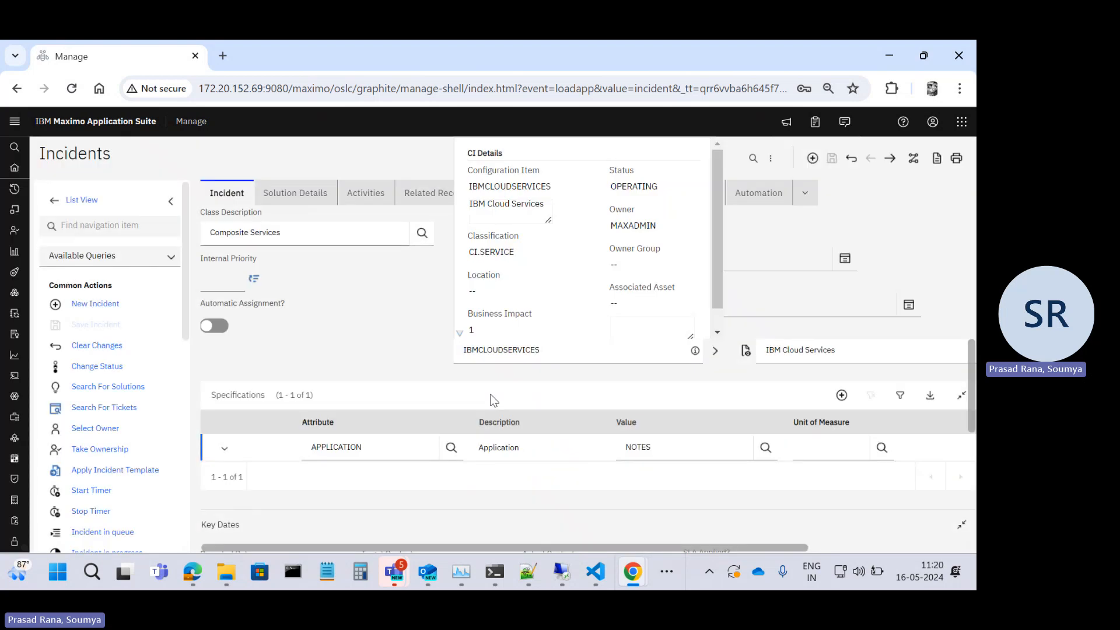
pyautogui.scroll(2, 492, 398)
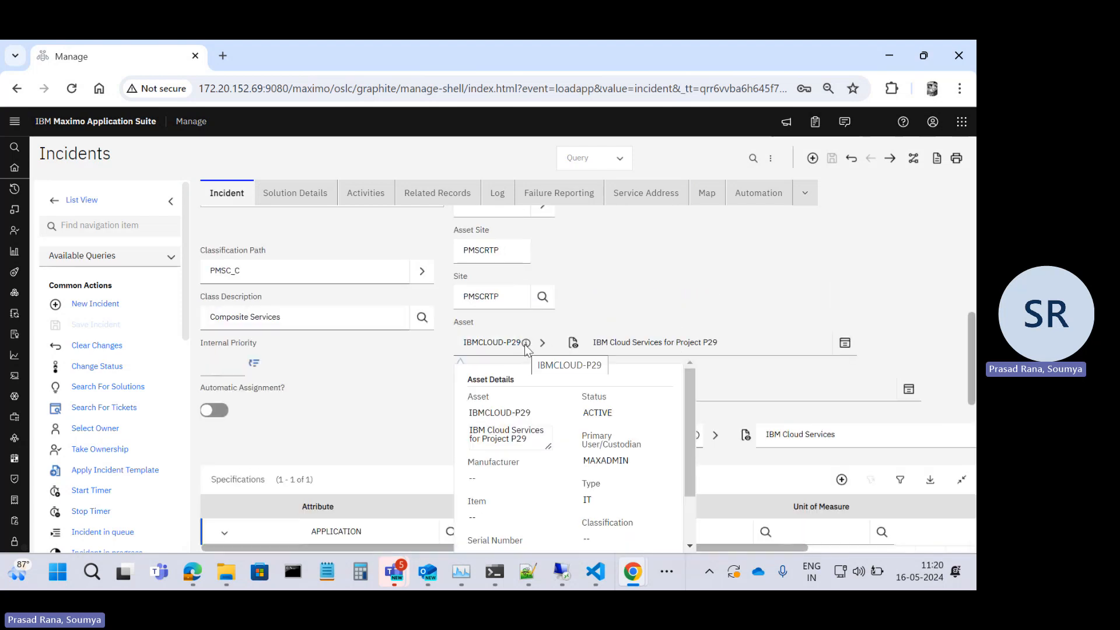
# Review the incident's Specifications, Key Dates, Work Logs and Communication Logs, and return to the record's header.
pyautogui.scroll(-5, 367, 425)
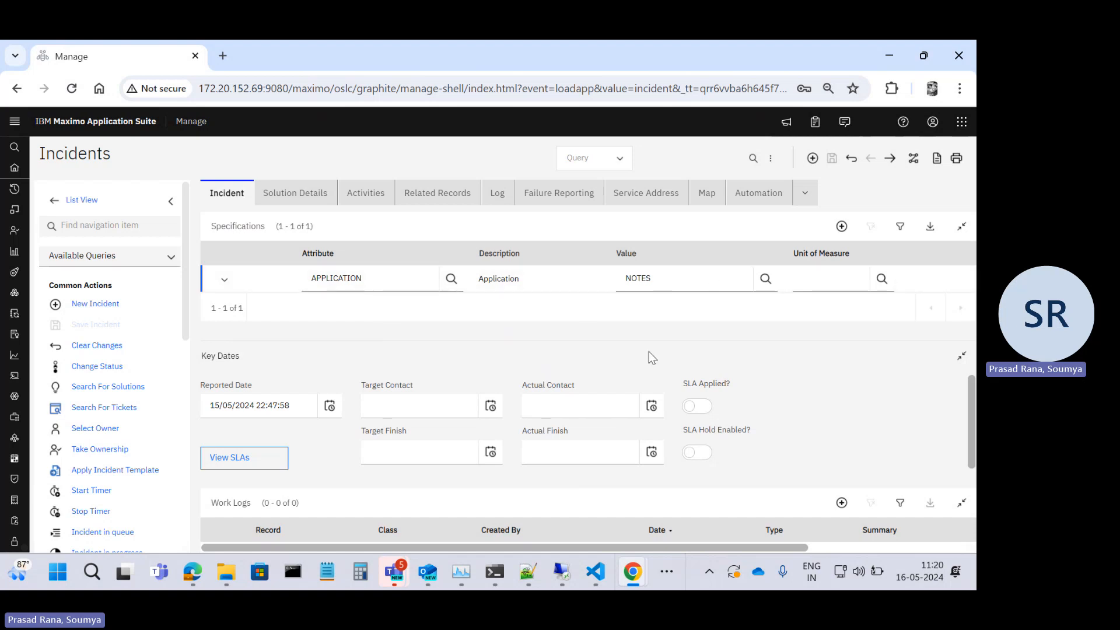
pyautogui.scroll(-5, 651, 357)
pyautogui.scroll(3, 652, 357)
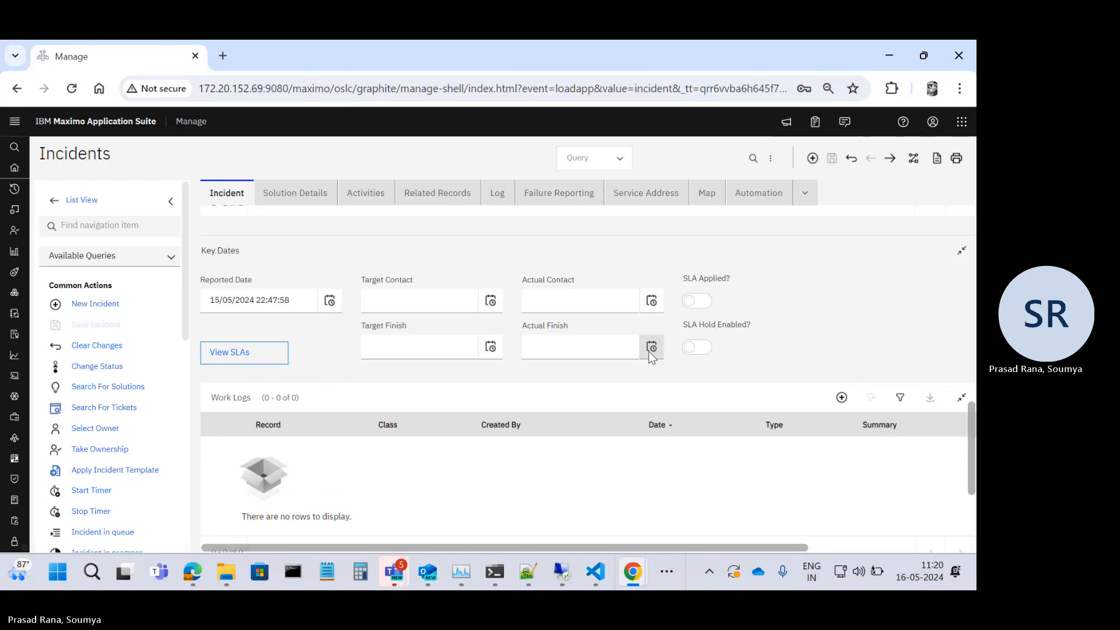
pyautogui.scroll(3, 651, 357)
pyautogui.hscroll(4, 651, 357)
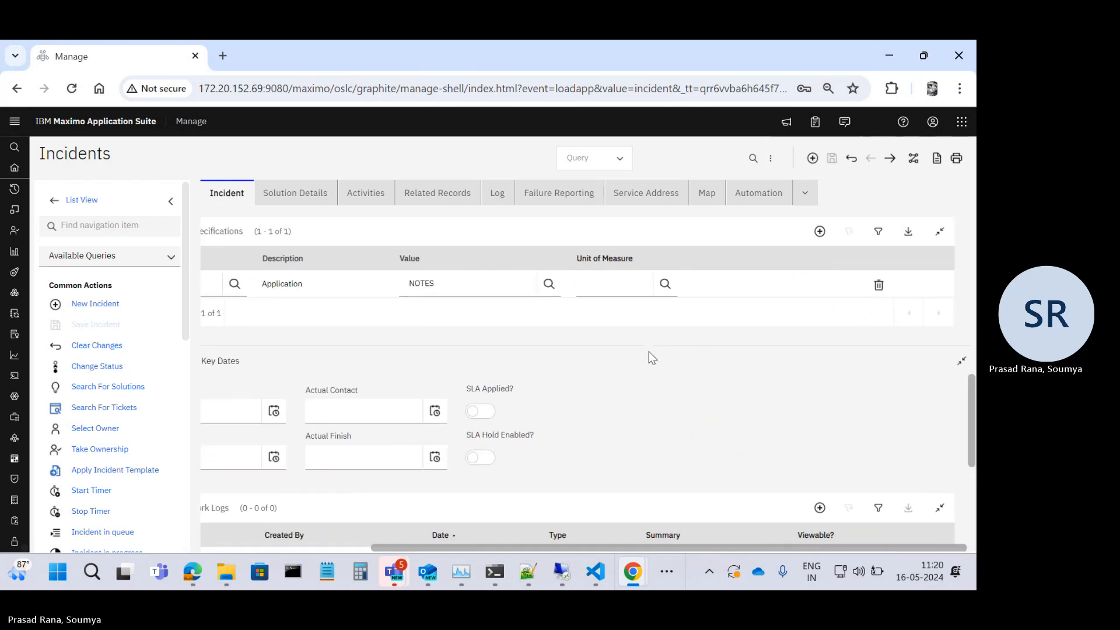
pyautogui.hscroll(-4, 650, 353)
pyautogui.scroll(-6, 649, 353)
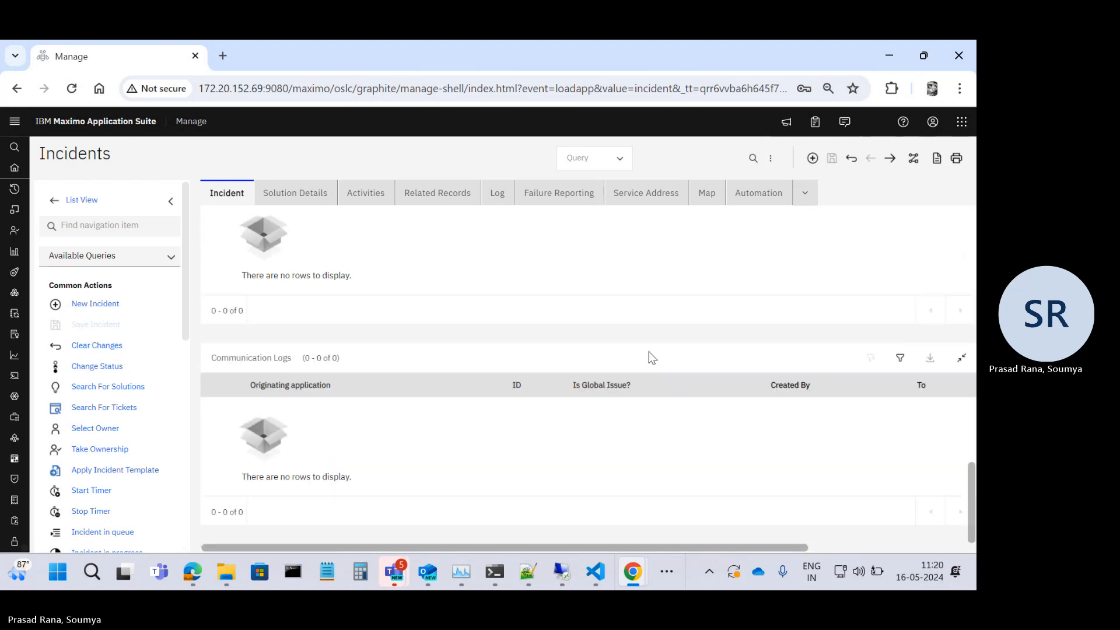
pyautogui.scroll(4, 651, 357)
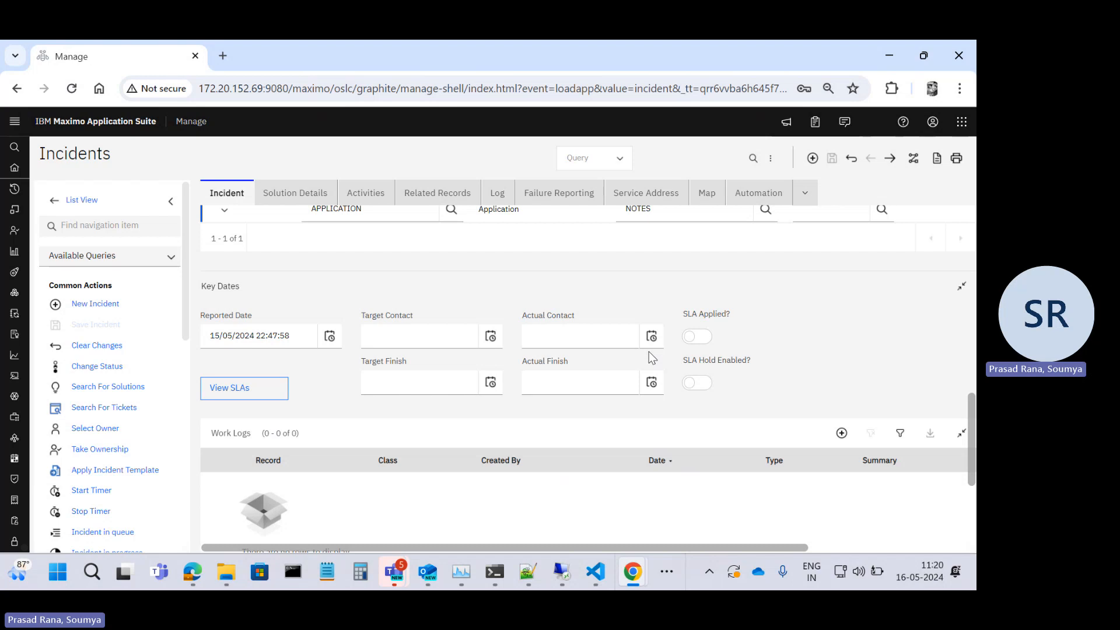
pyautogui.scroll(10, 649, 351)
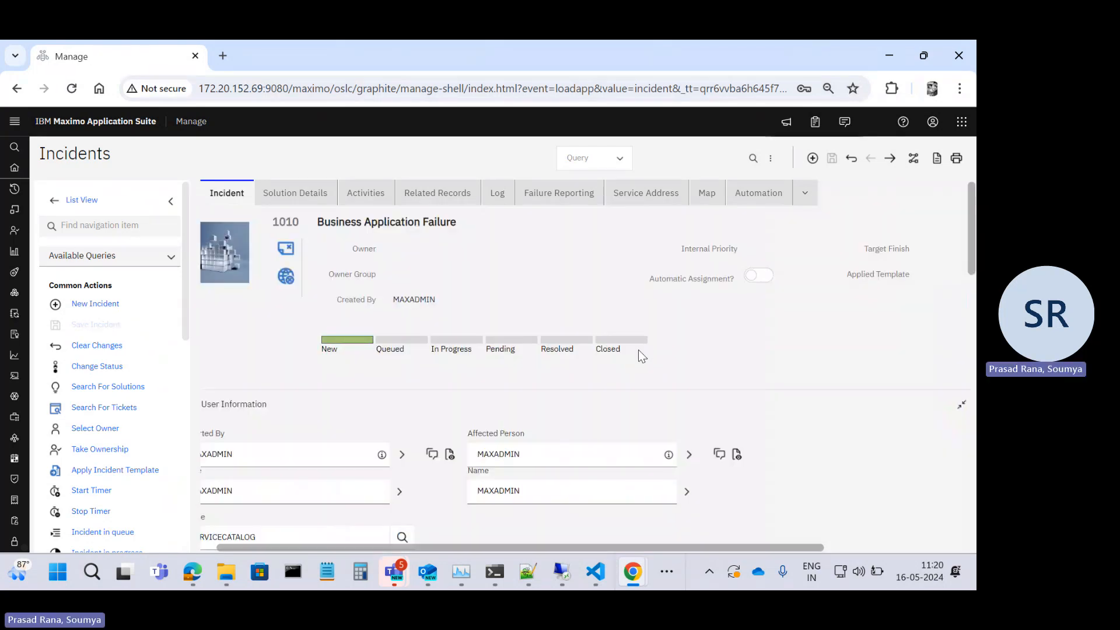